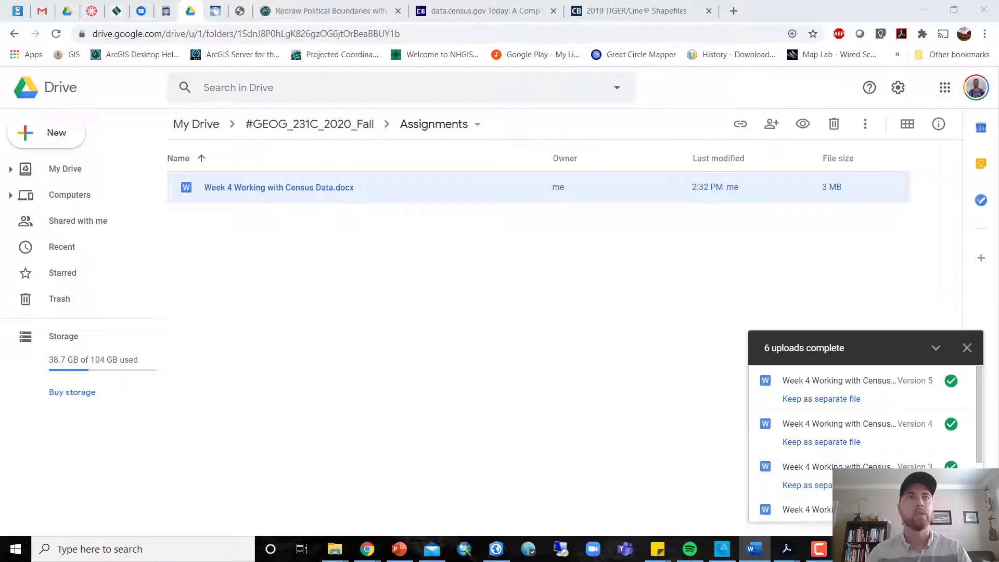
Step: Switch to the Week 4 Working with Census Data document in Word and read its introduction and first download instructions
left_click_drag(417, 0, 498, 41)
double_click(498, 38)
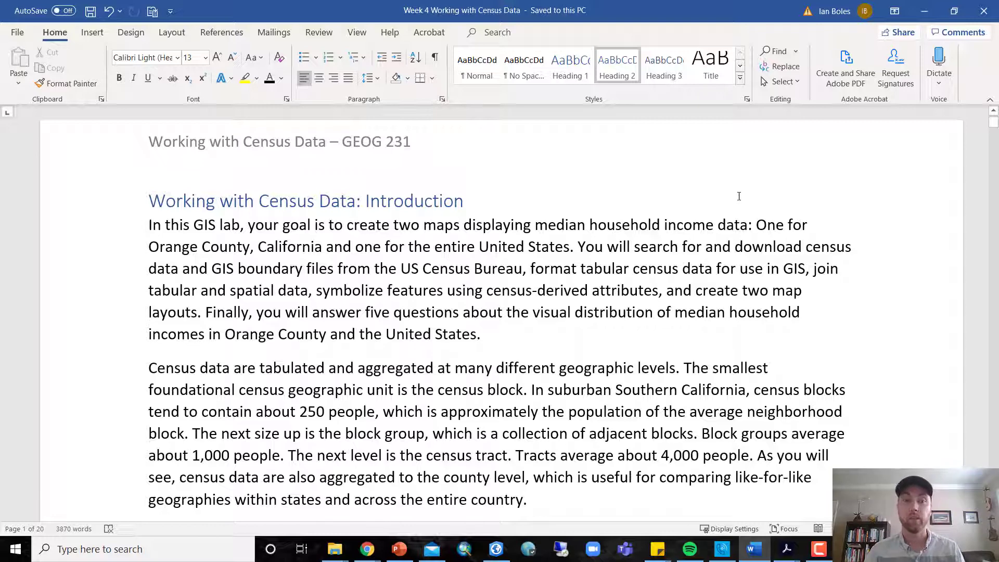
scroll(699, 389, "down", 3)
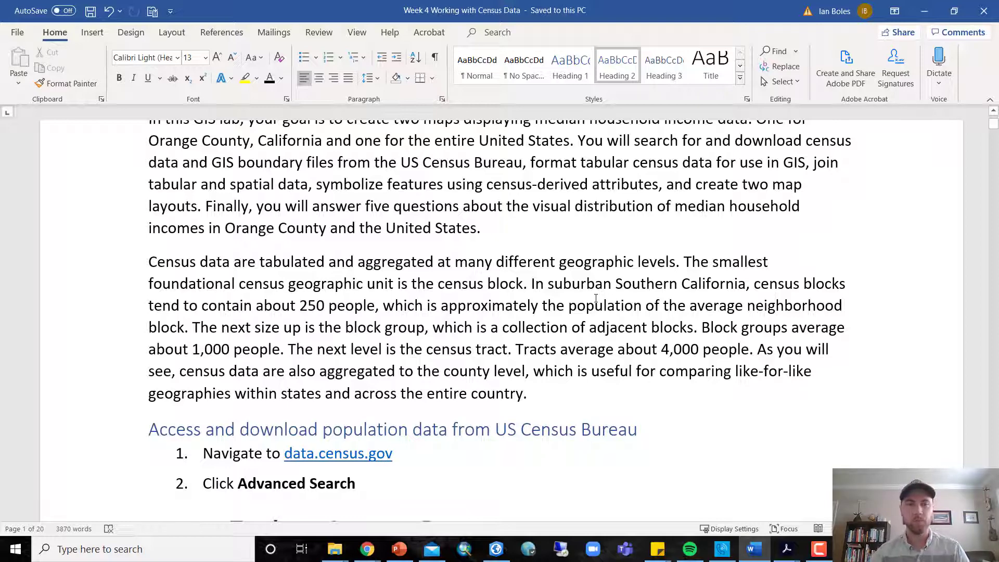
scroll(654, 229, "down", 1)
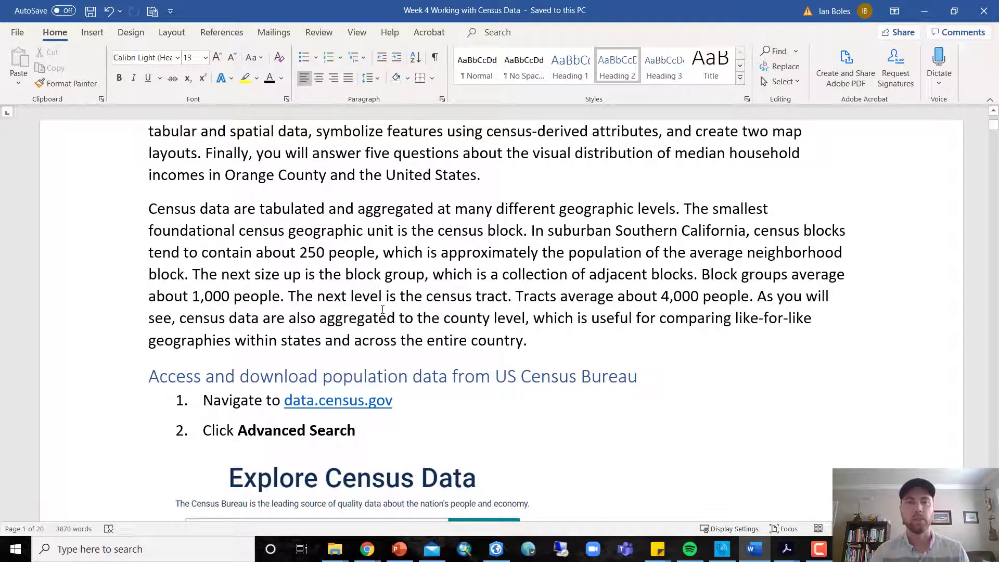
scroll(383, 310, "down", 3)
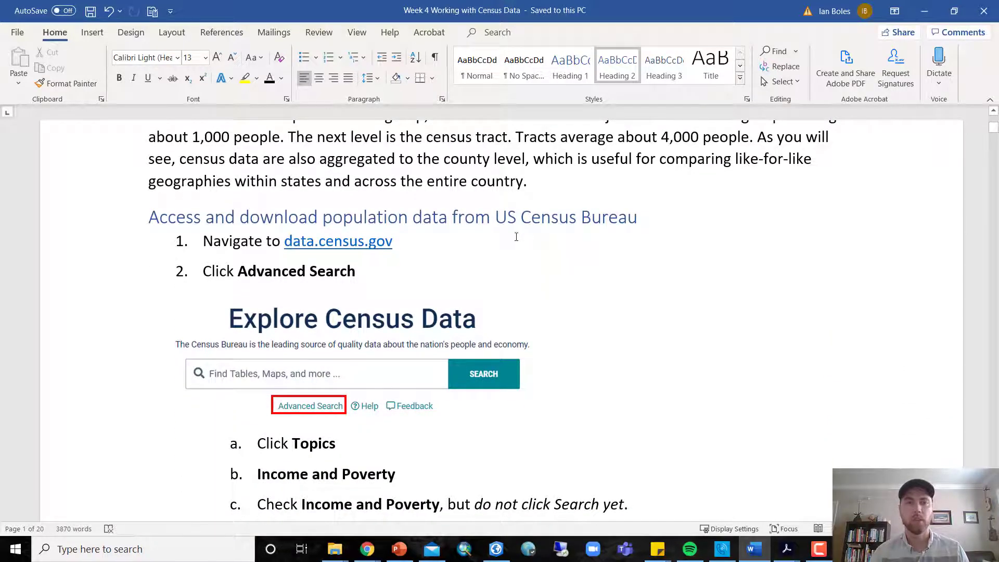
scroll(516, 237, "down", 1)
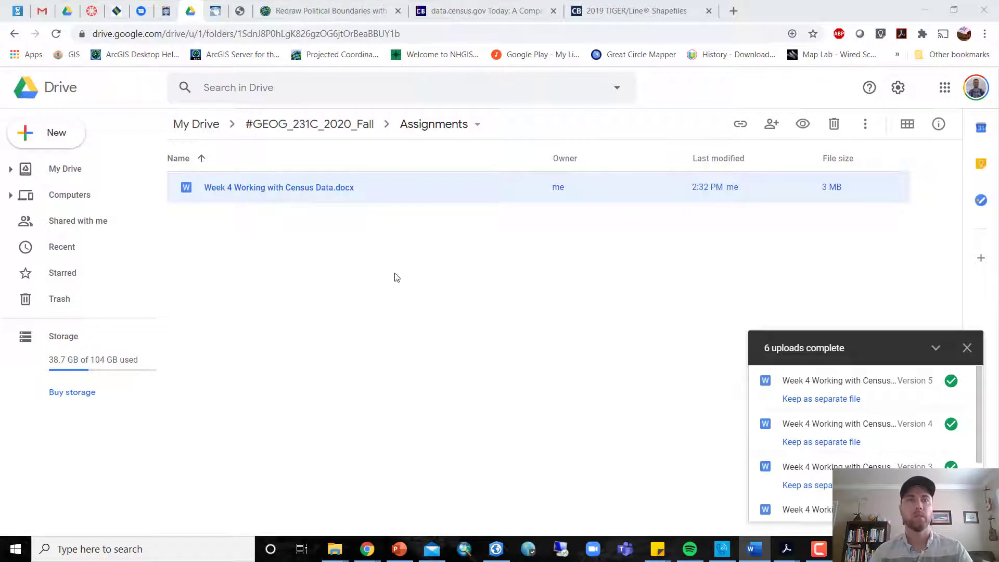
Step: Switch to Chrome, load data.census.gov in a new tab and go to its Advanced Search page
left_click(455, 16)
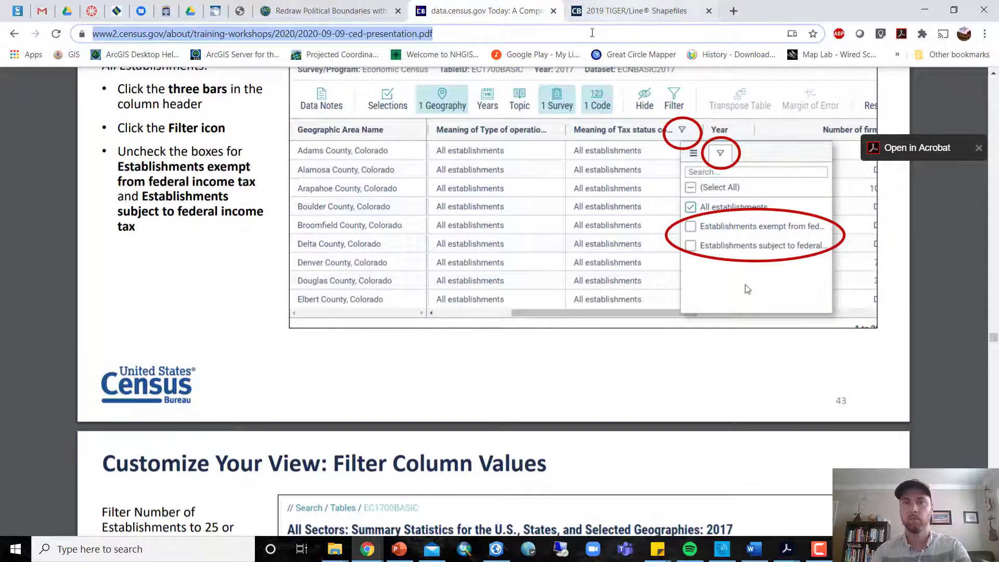
left_click(735, 13)
type("data")
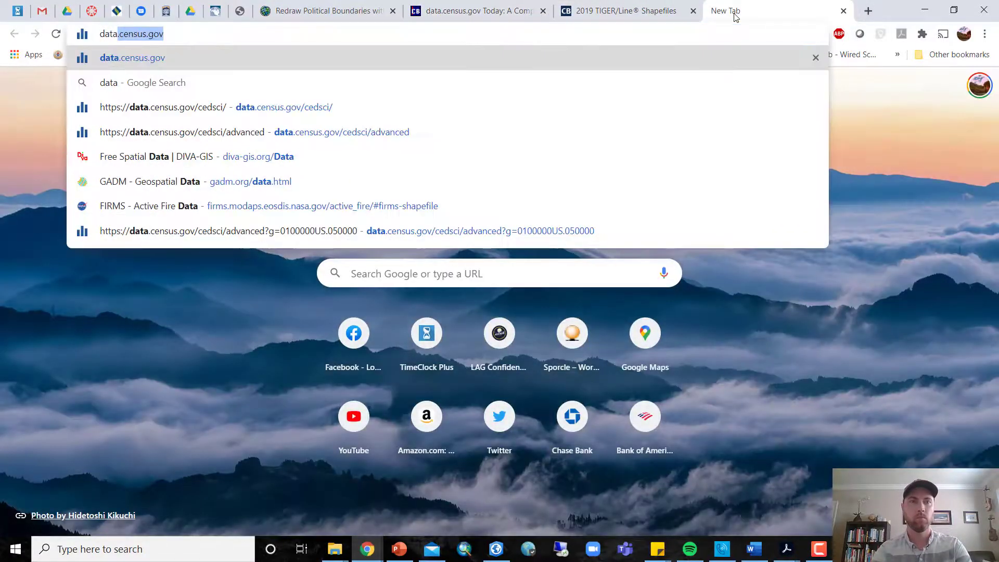
key("Return")
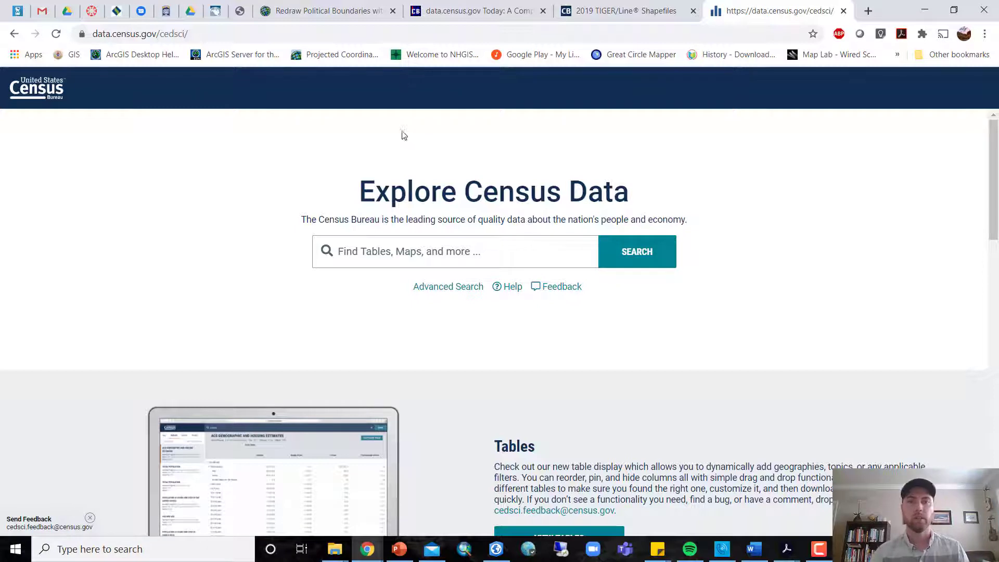
left_click(448, 287)
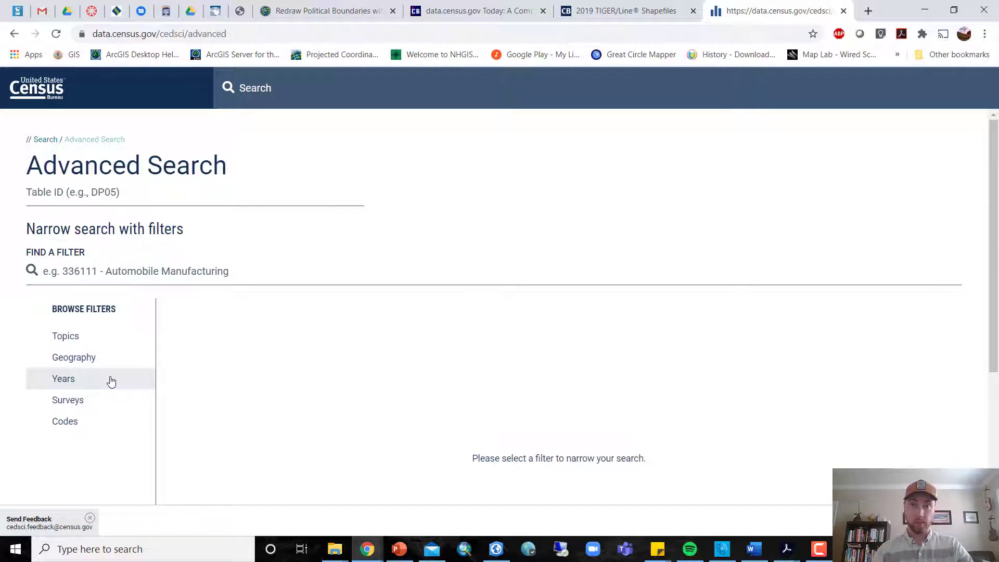
Step: Add the Income and Poverty topic as a search filter
left_click(111, 402)
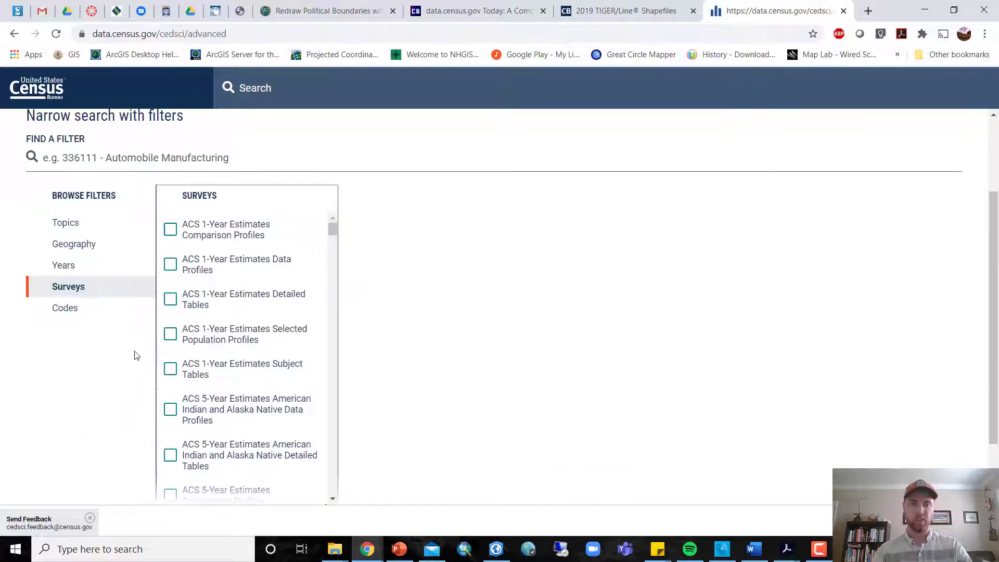
key("F9")
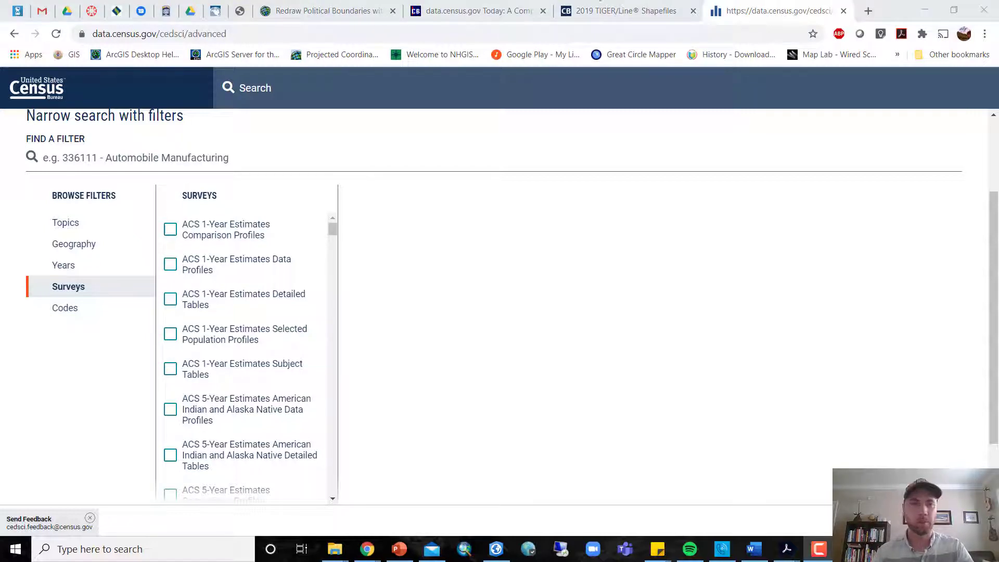
left_click(78, 227)
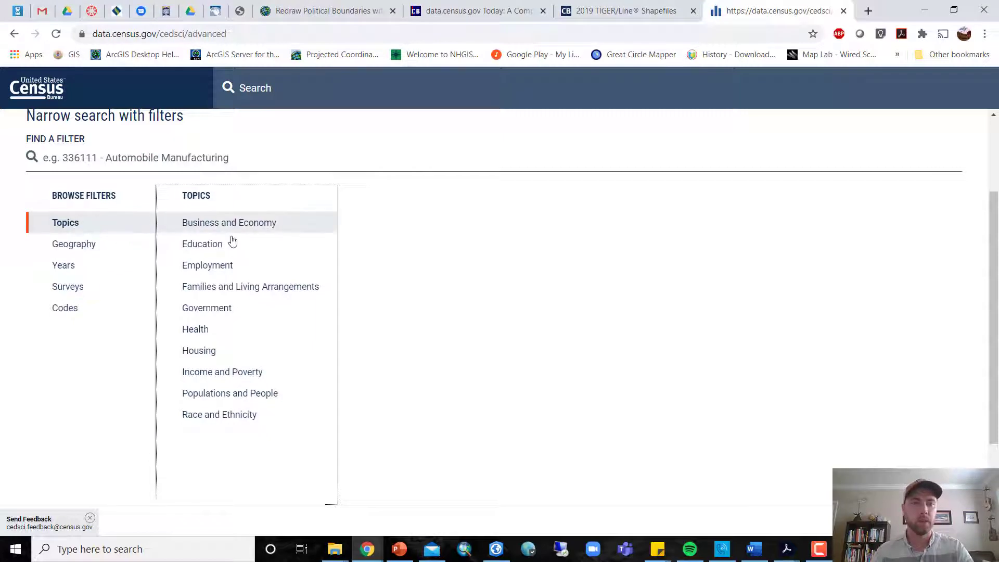
left_click(254, 377)
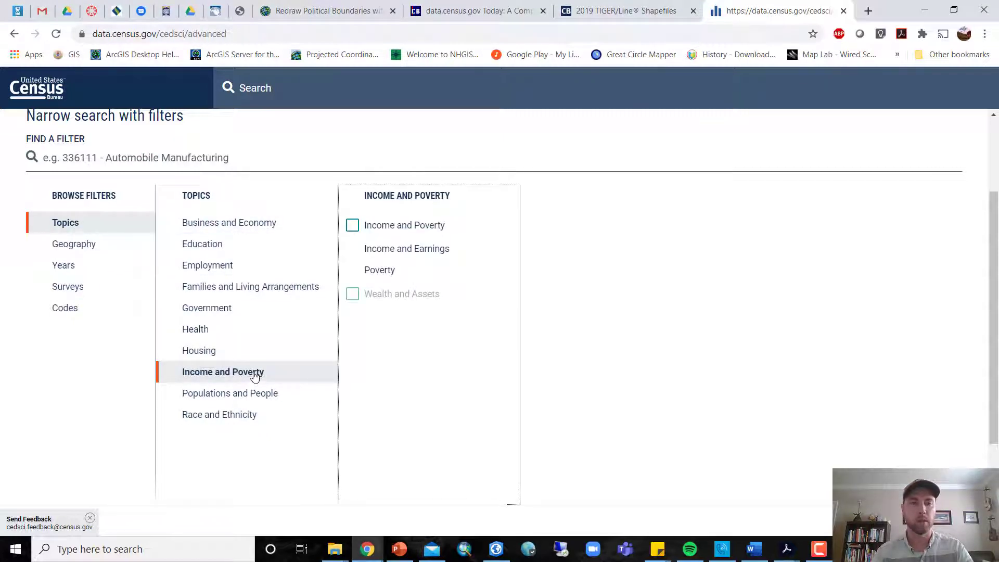
left_click(353, 230)
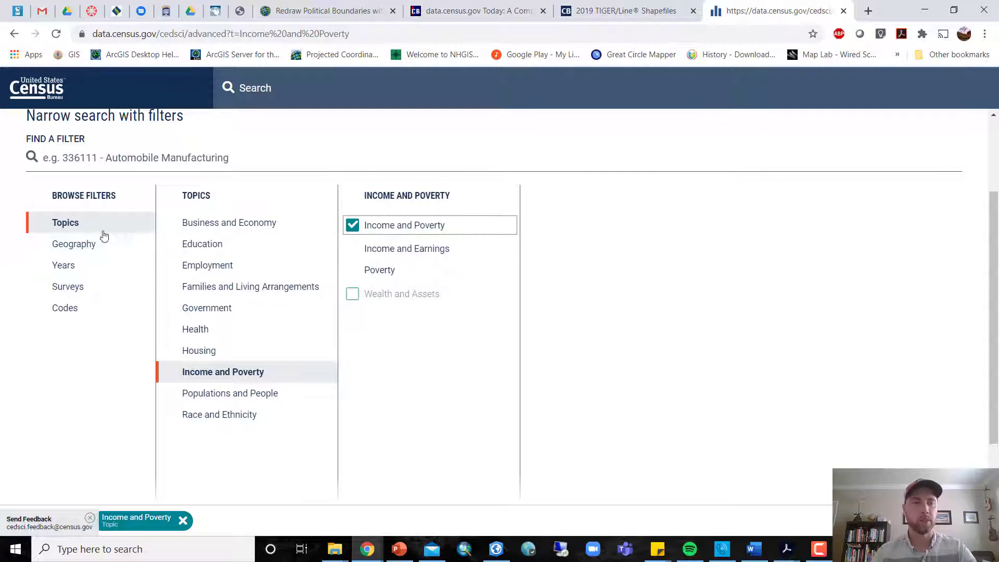
Step: Add a geography filter for all block groups within Orange County, California
left_click(81, 248)
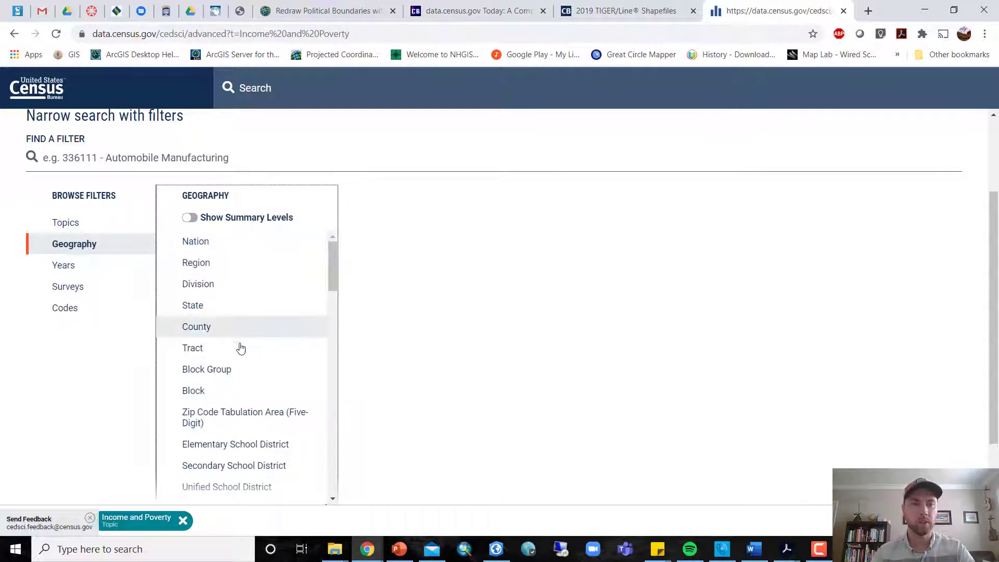
left_click(226, 373)
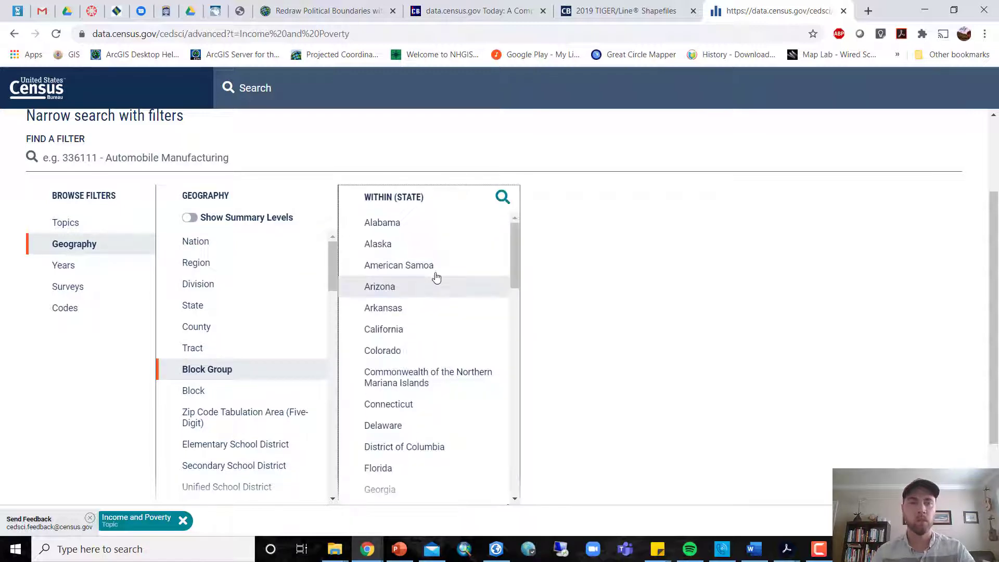
left_click_drag(515, 241, 516, 252)
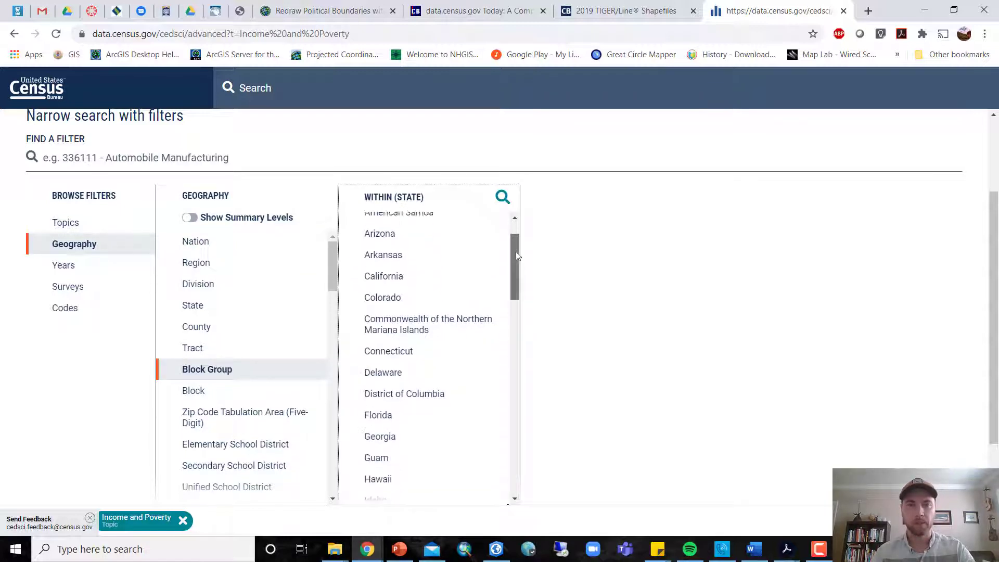
left_click(388, 272)
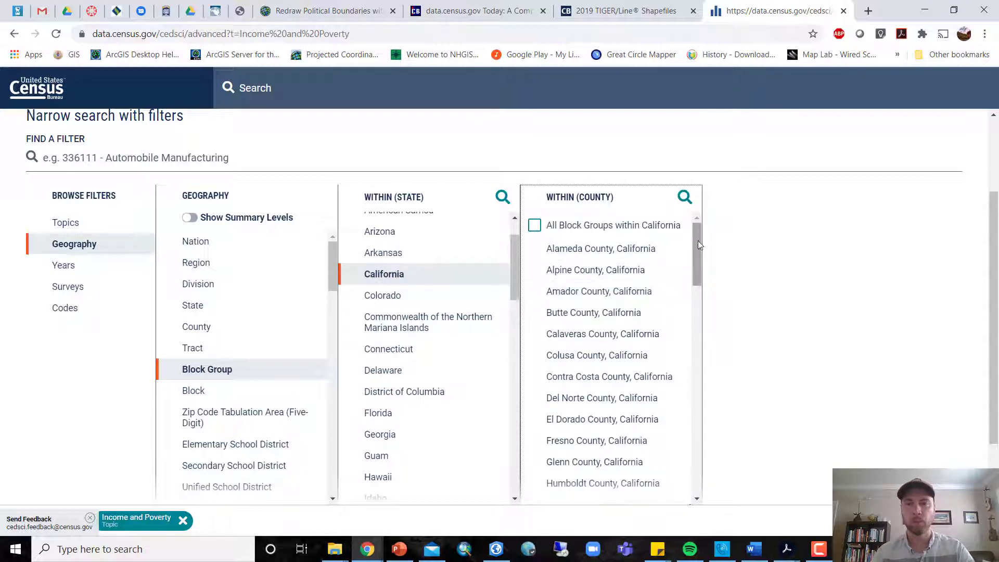
left_click_drag(699, 245, 682, 355)
left_click(596, 346)
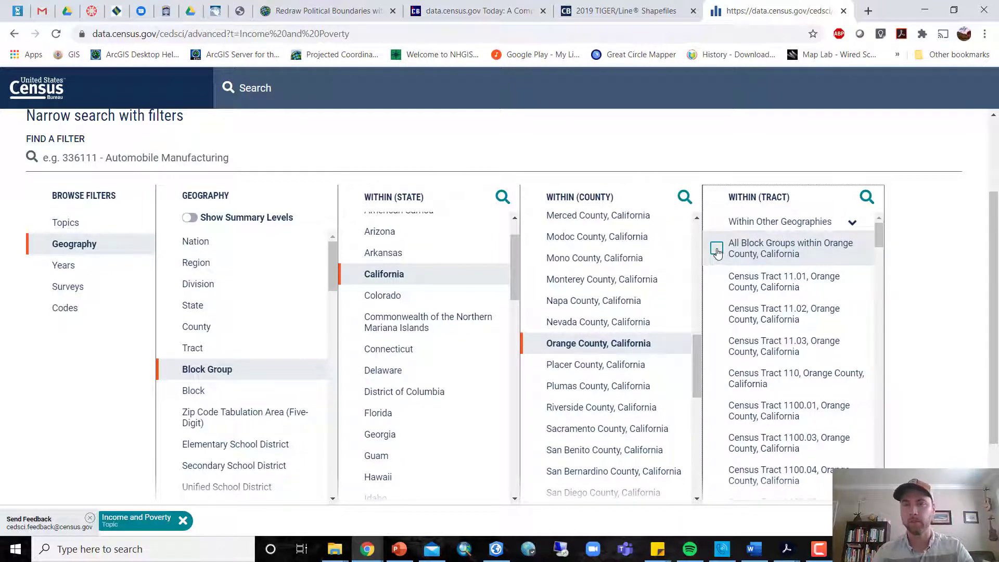
left_click(717, 249)
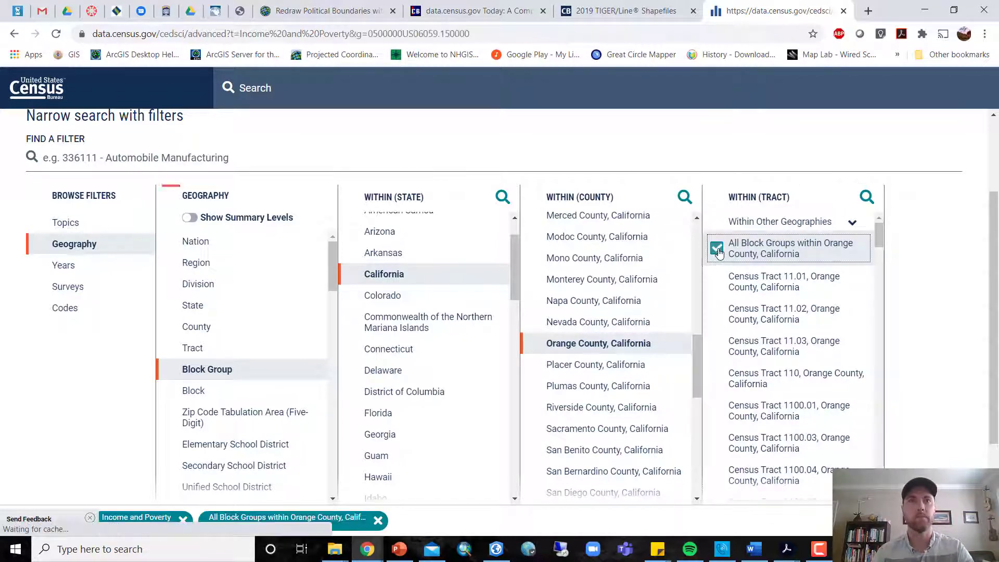
Step: Run the filtered search and open the Median Household Income in the Past 12 Months table, B19013
left_click(945, 521)
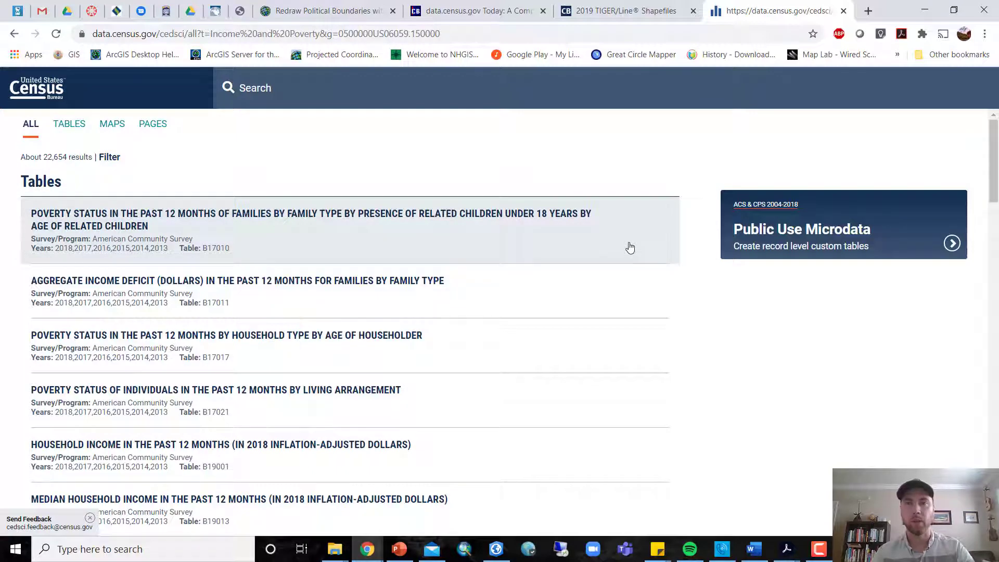
scroll(630, 248, "down", 7)
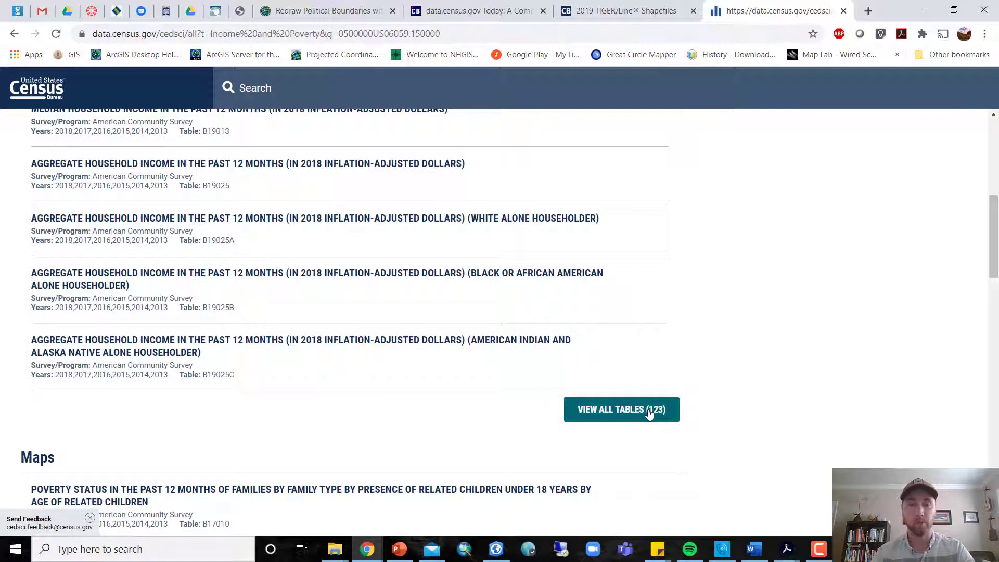
scroll(651, 413, "up", 4)
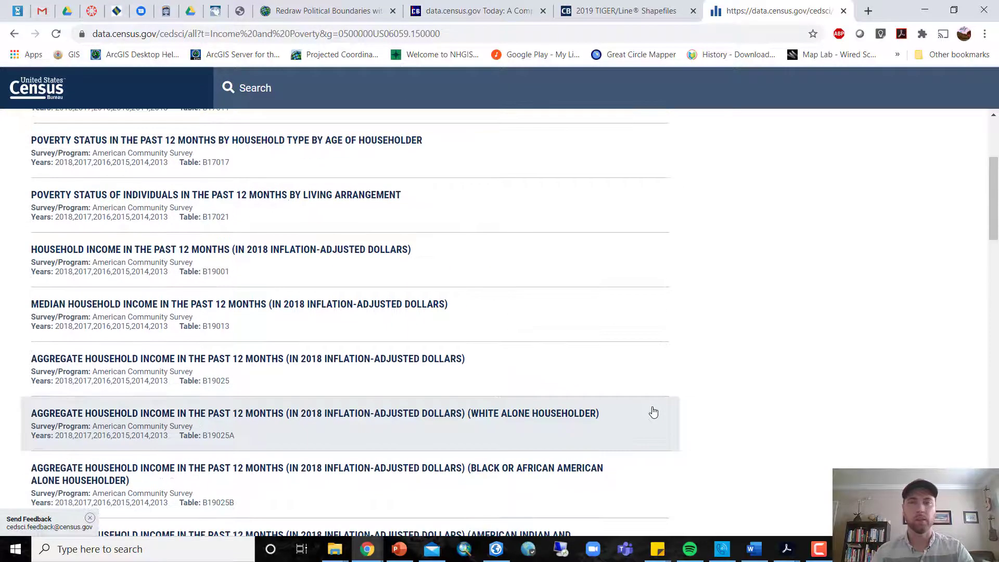
scroll(653, 413, "up", 2)
scroll(695, 327, "up", 1)
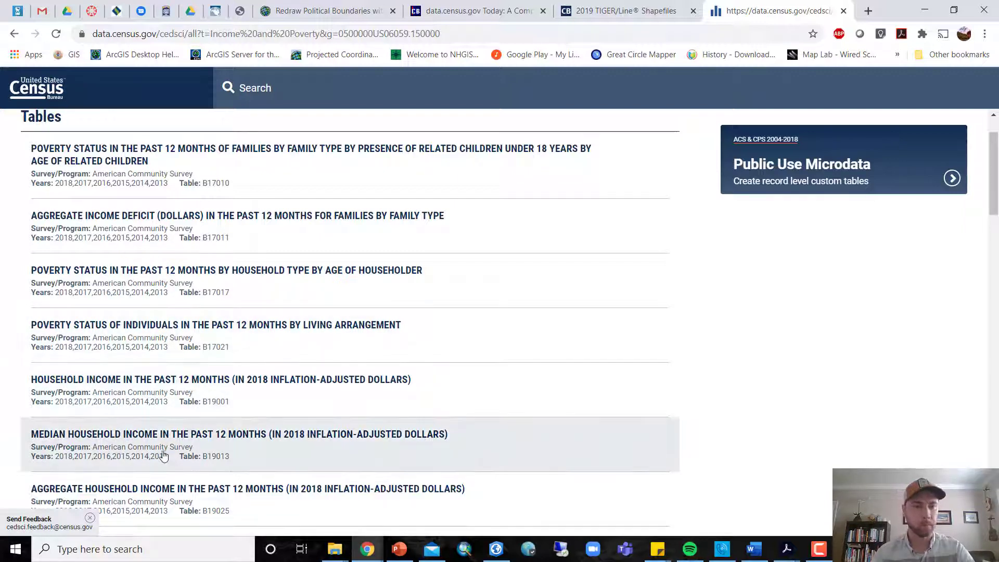
left_click(243, 455)
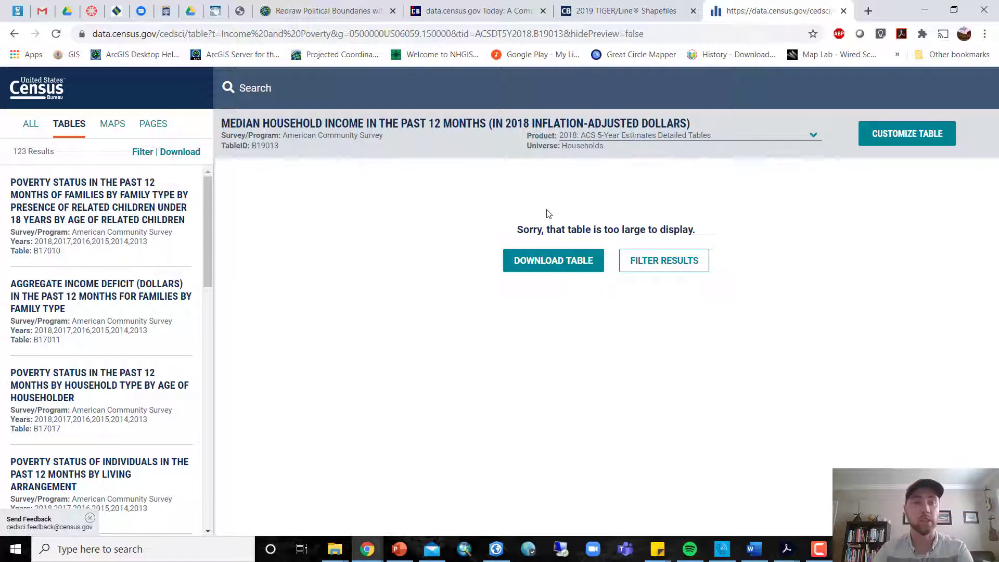
Step: Request a CSV download of the 2018 5-year vintage of table B19013
left_click(562, 266)
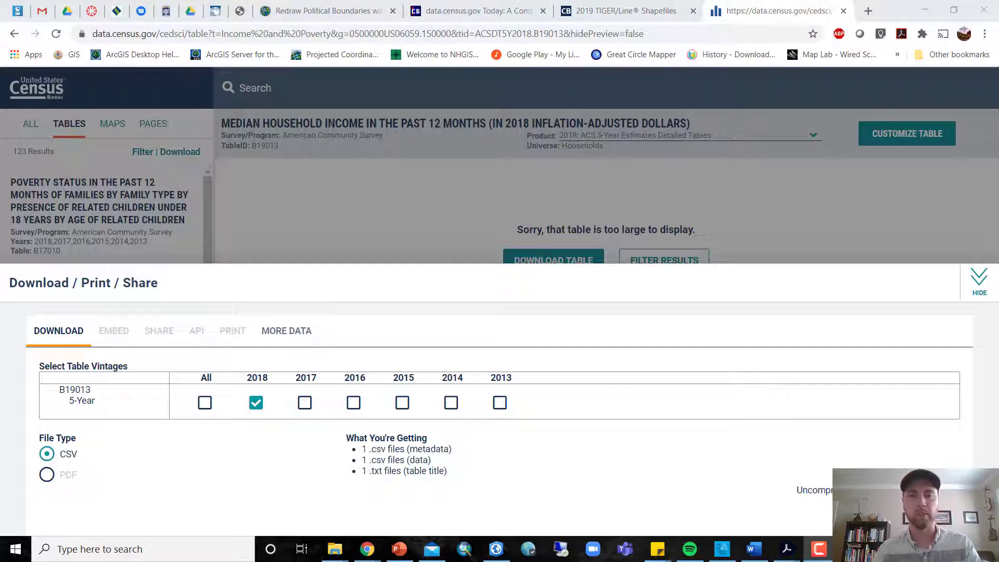
left_click(924, 513)
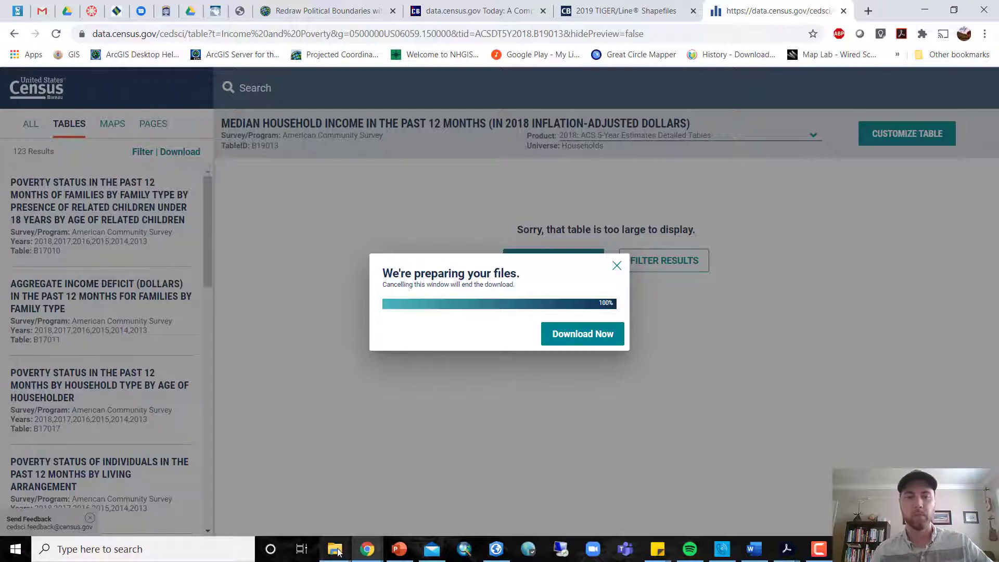
Step: Check the Downloads folder in File Explorer for the B19013 zip archive, and cancel the pending table download in Chrome
mouse_move(336, 549)
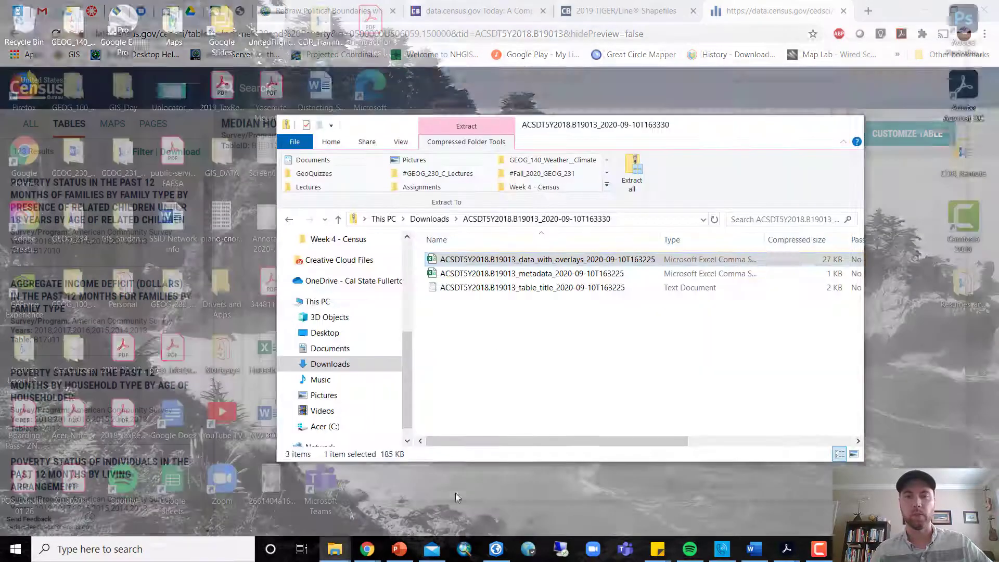
left_click(455, 493)
left_click(443, 219)
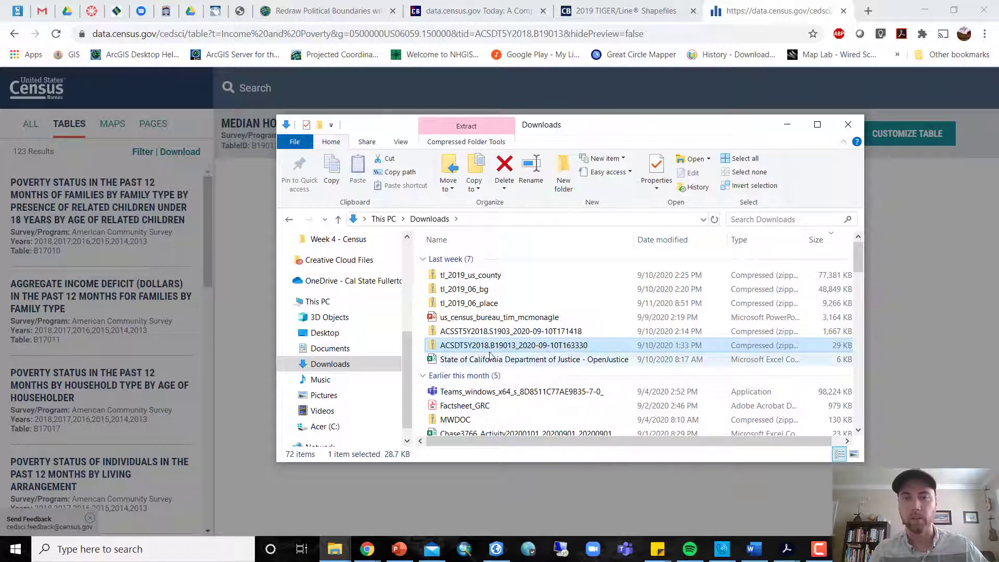
left_click(784, 127)
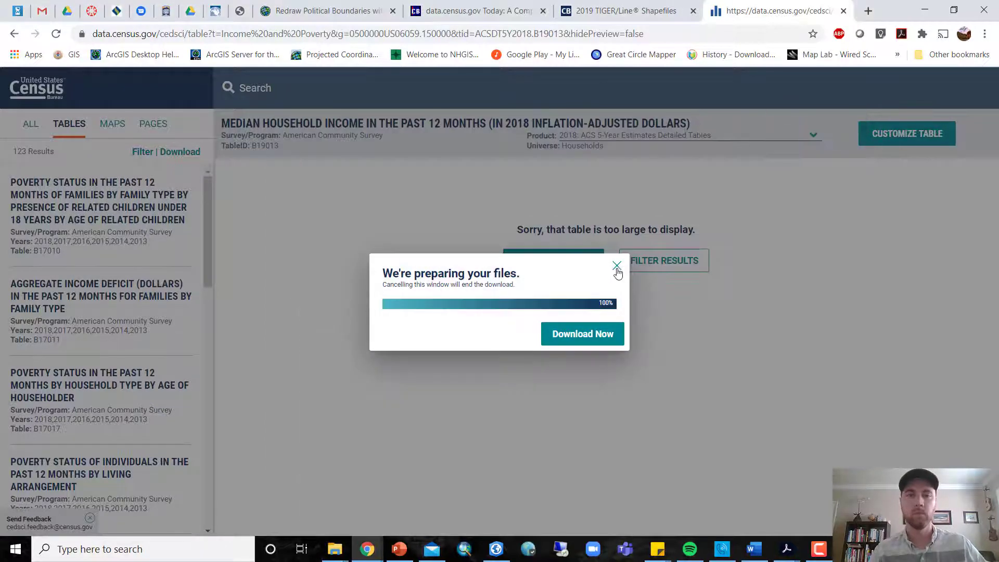
left_click(618, 267)
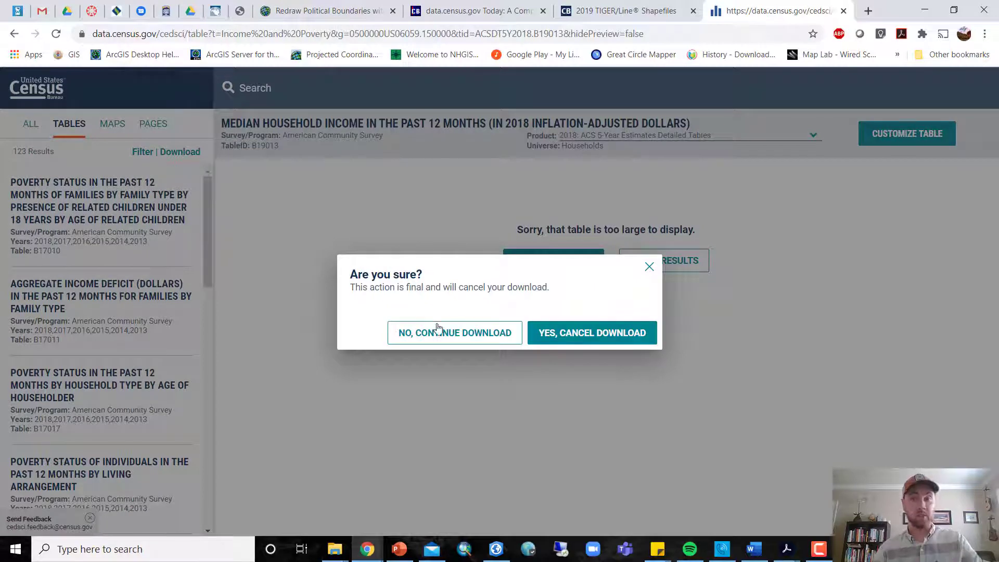
left_click(602, 331)
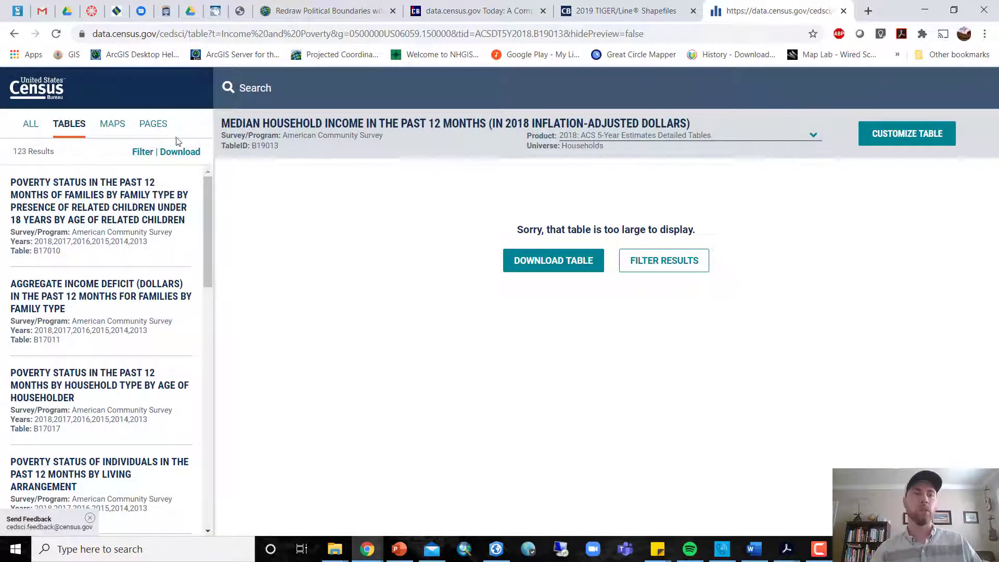
Step: Start a new advanced search and add a geography filter for all counties in the United States
left_click(42, 91)
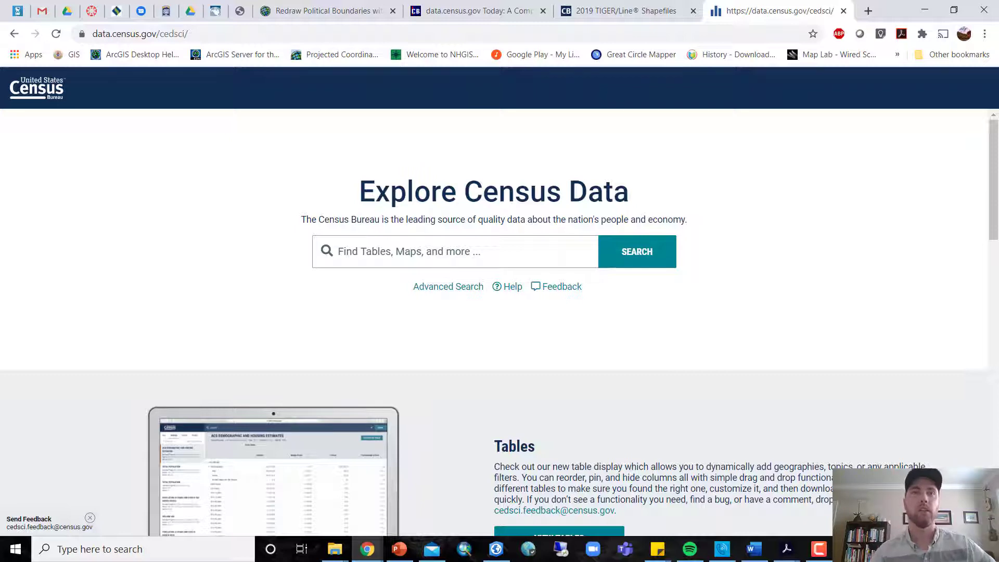
left_click(447, 292)
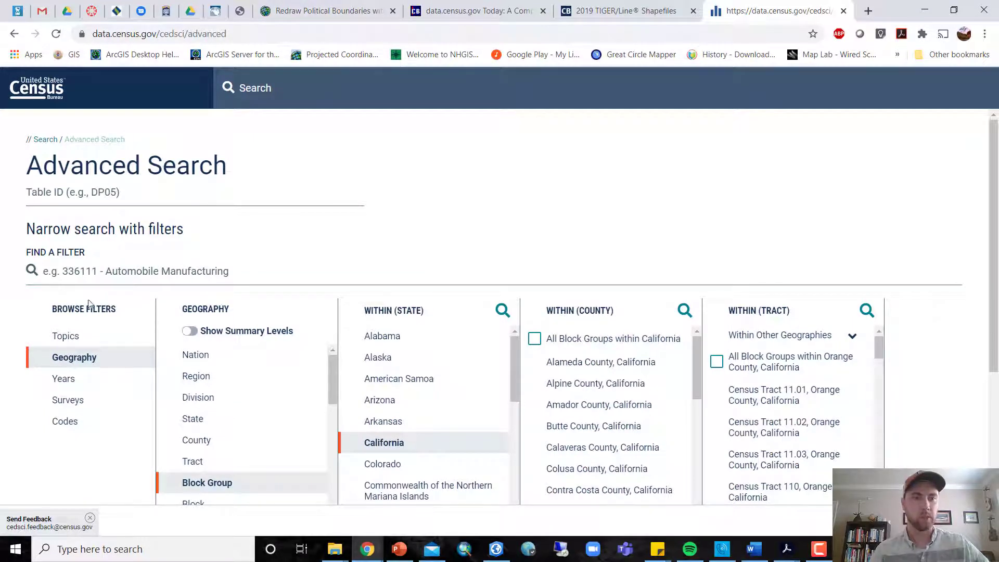
left_click(211, 441)
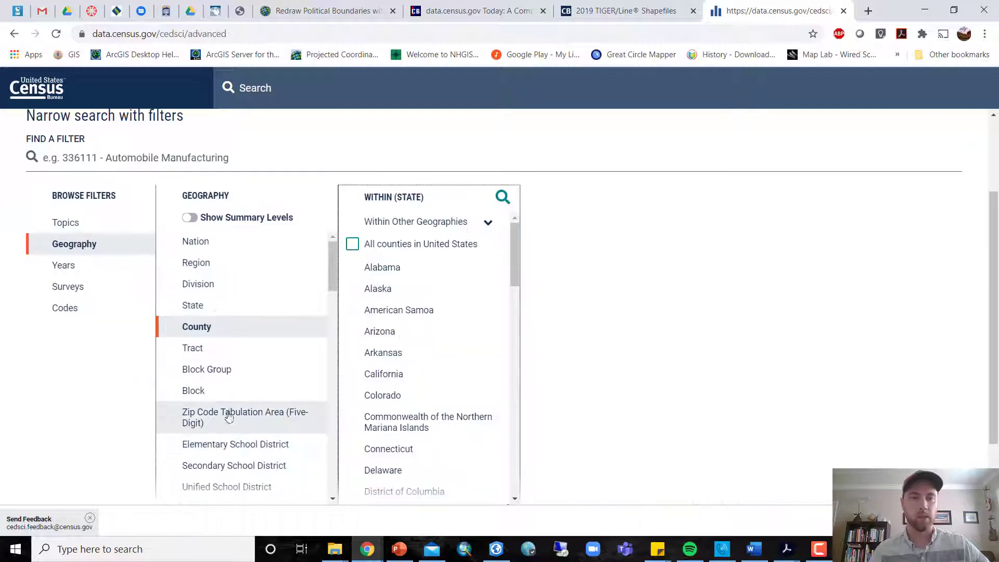
left_click(353, 244)
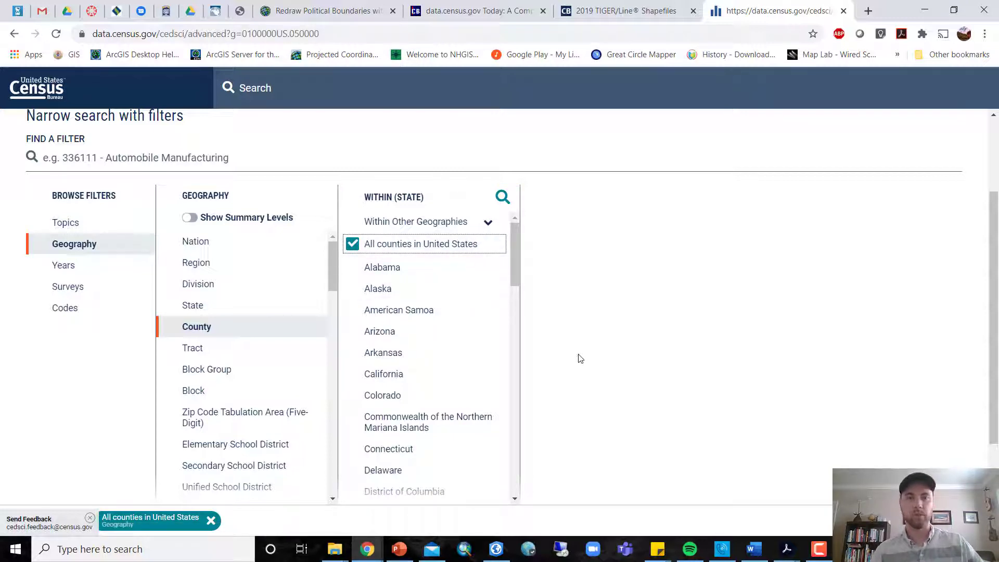
Step: Search for table S1903 and open the version in 2018 inflation-adjusted dollars
scroll(579, 357, "up", 3)
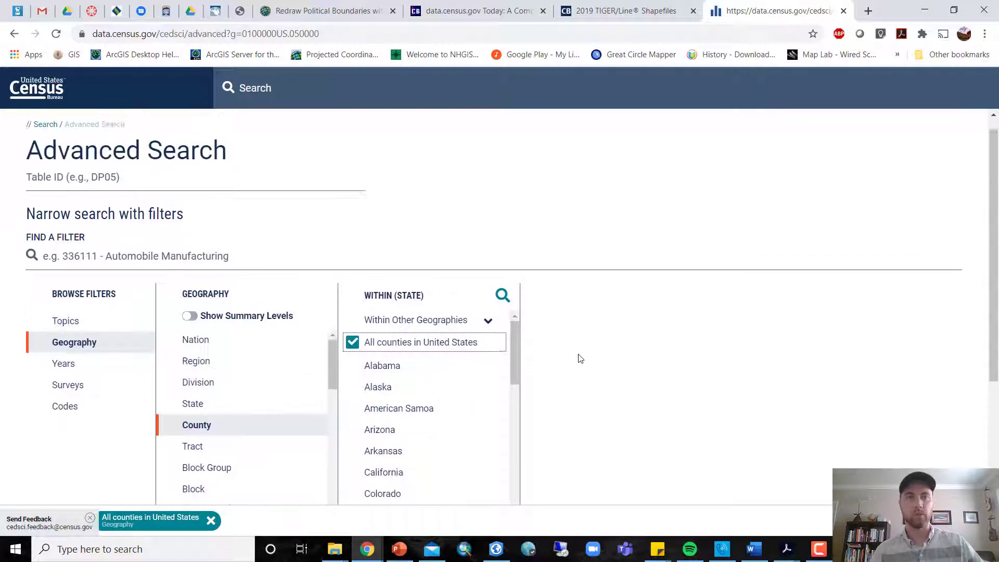
left_click(337, 88)
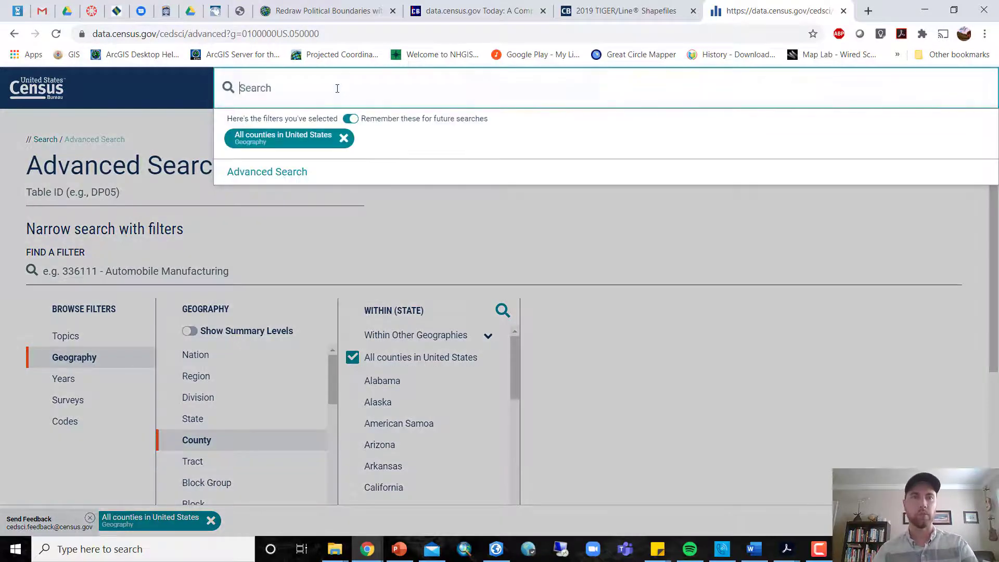
type("S")
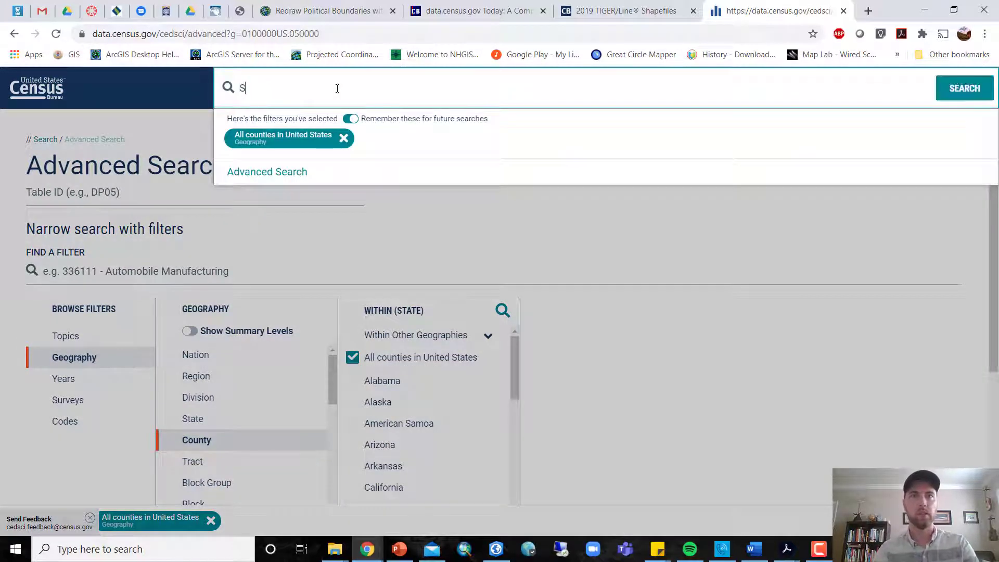
type("1903")
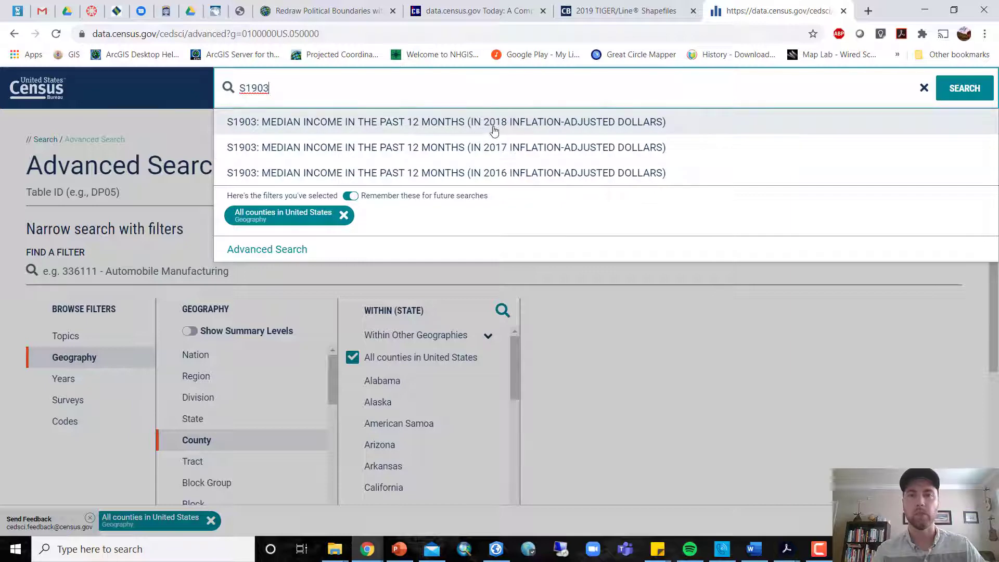
left_click(561, 125)
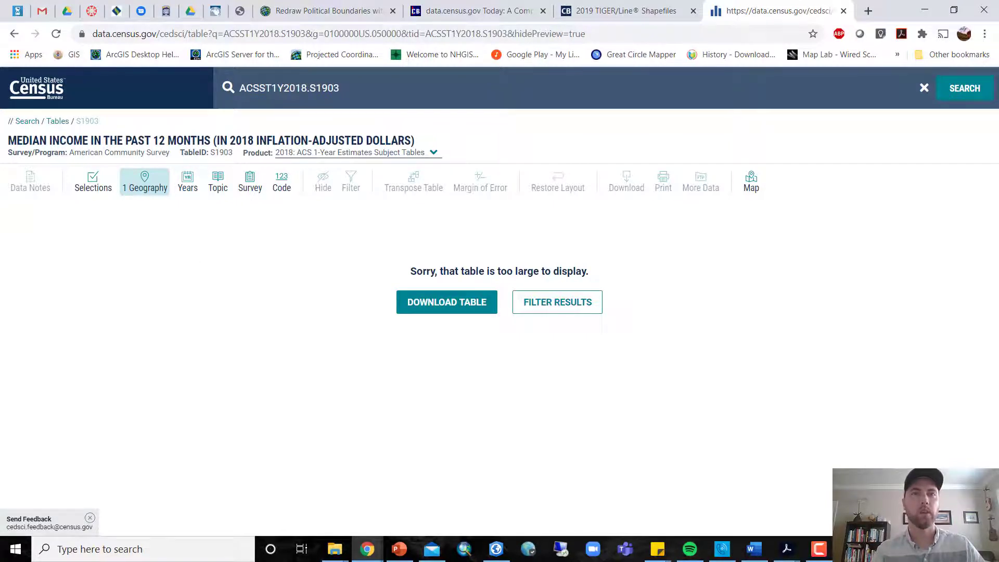
Step: Filter the S1903 median income table to the year 2018
left_click(186, 186)
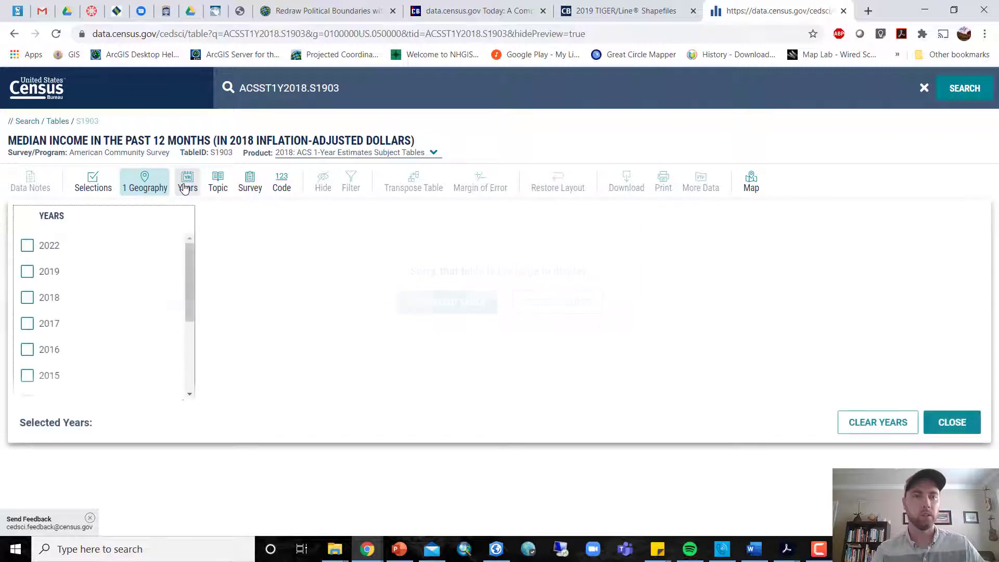
left_click(26, 300)
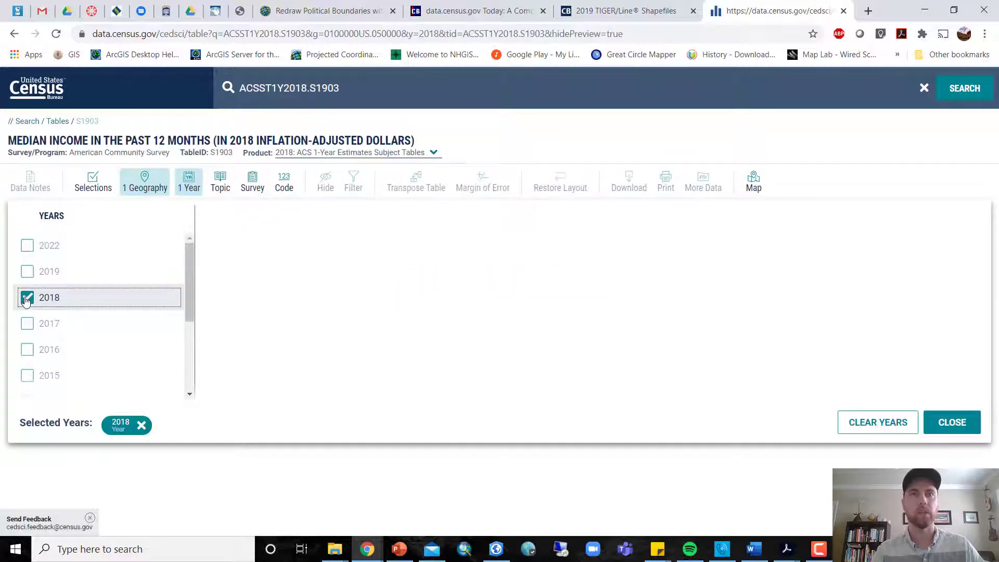
left_click(963, 422)
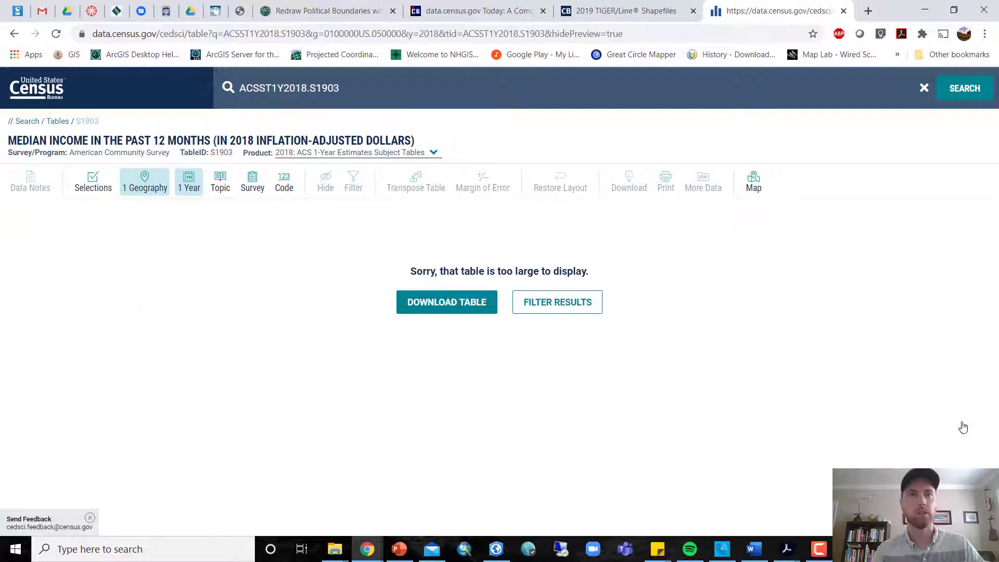
Step: Request a CSV download of only the 2018 5-year vintage of table S1903, and cancel the prepared download
left_click(436, 308)
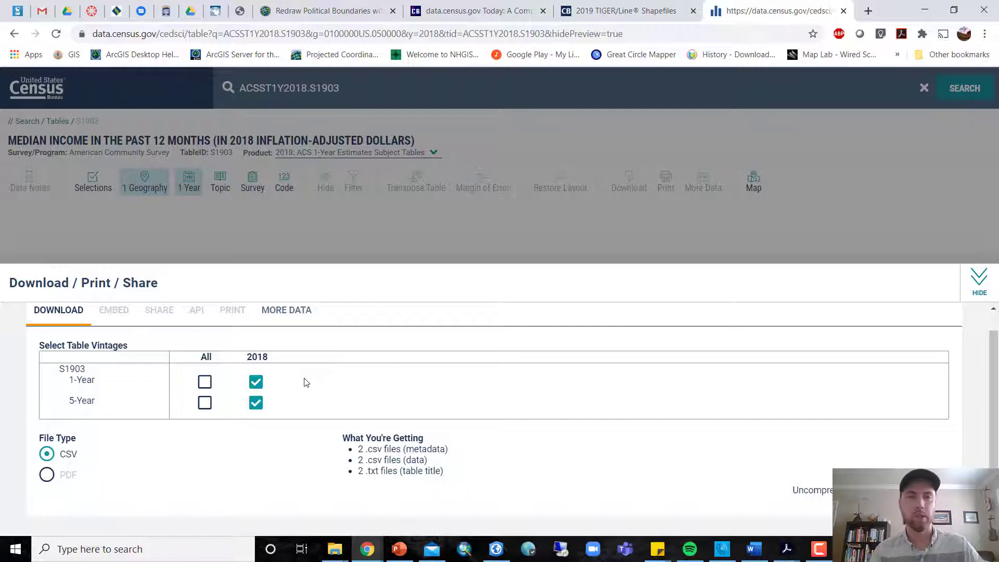
left_click(255, 384)
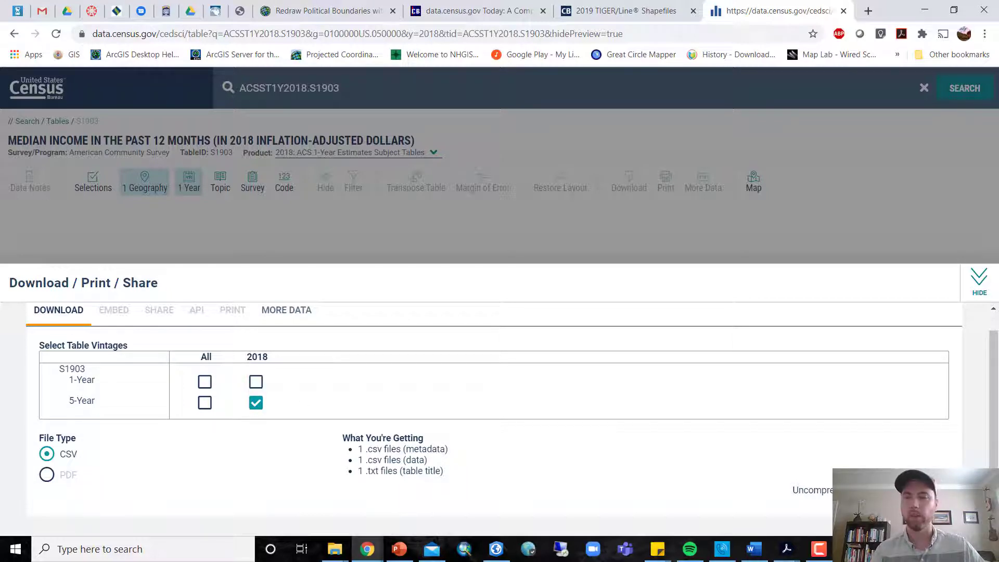
left_click(918, 491)
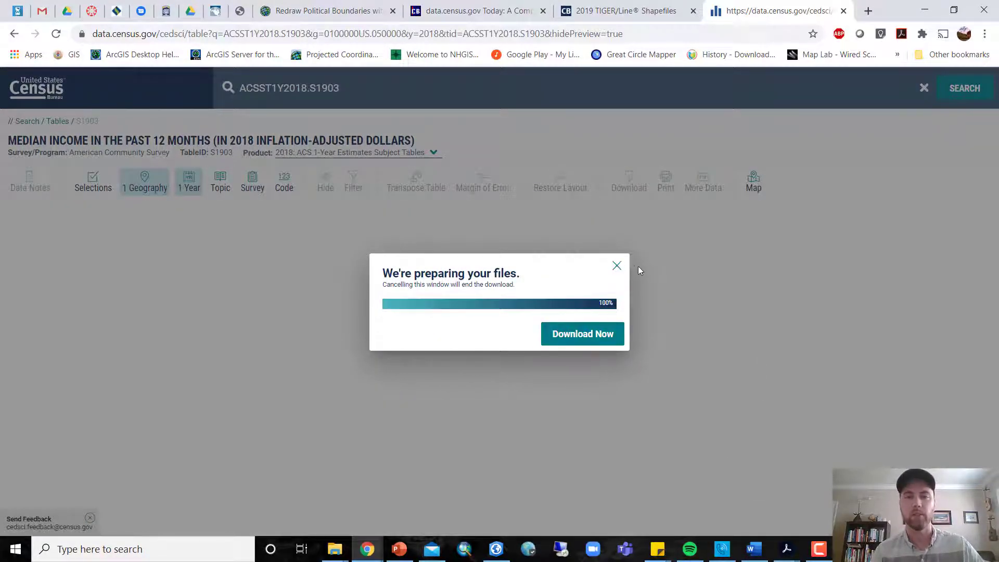
left_click(617, 266)
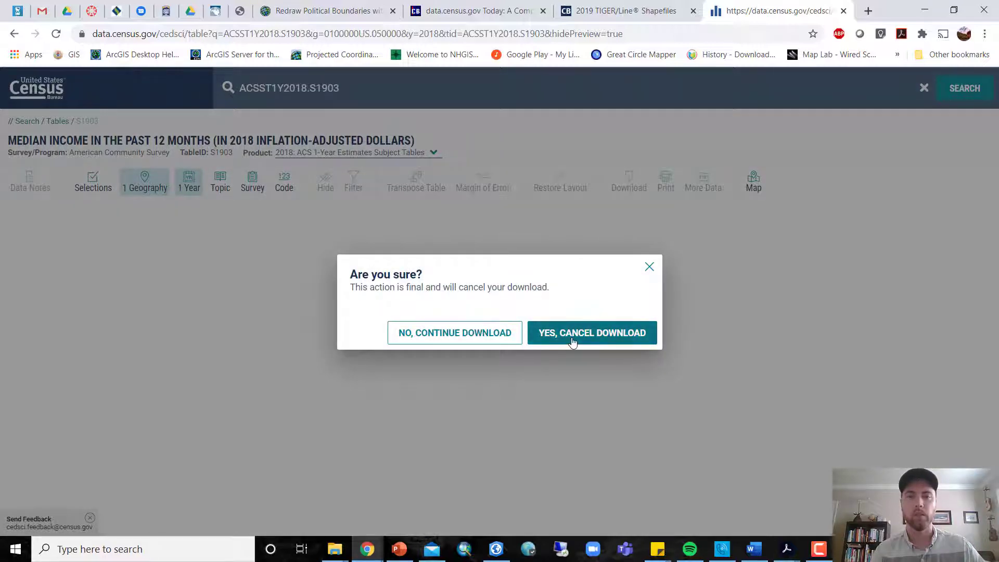
left_click(585, 332)
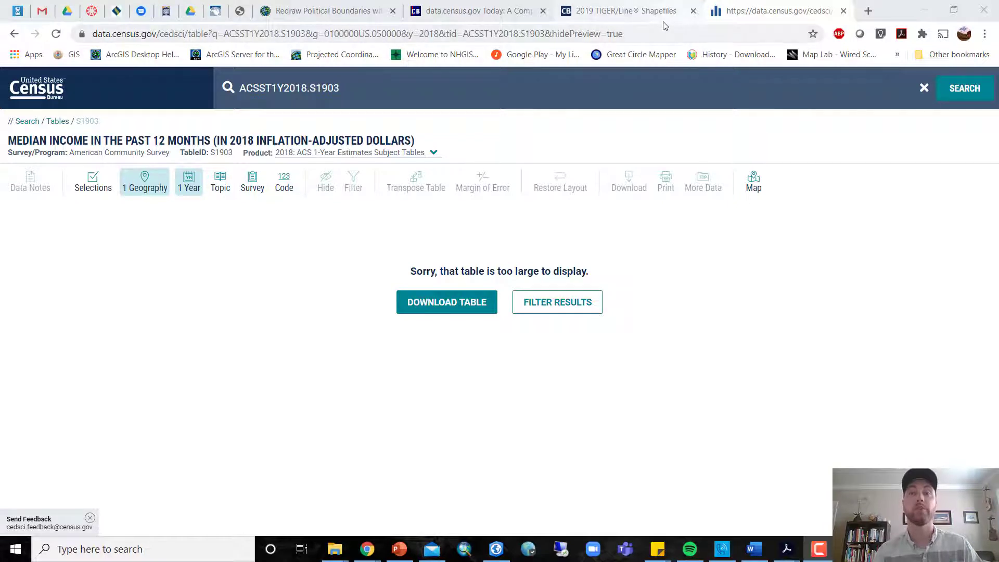
Step: Close the old TIGER/Line page, search Google for "census tiger/line data", and open the Census Bureau's TIGER/Line Shapefiles page
left_click(694, 11)
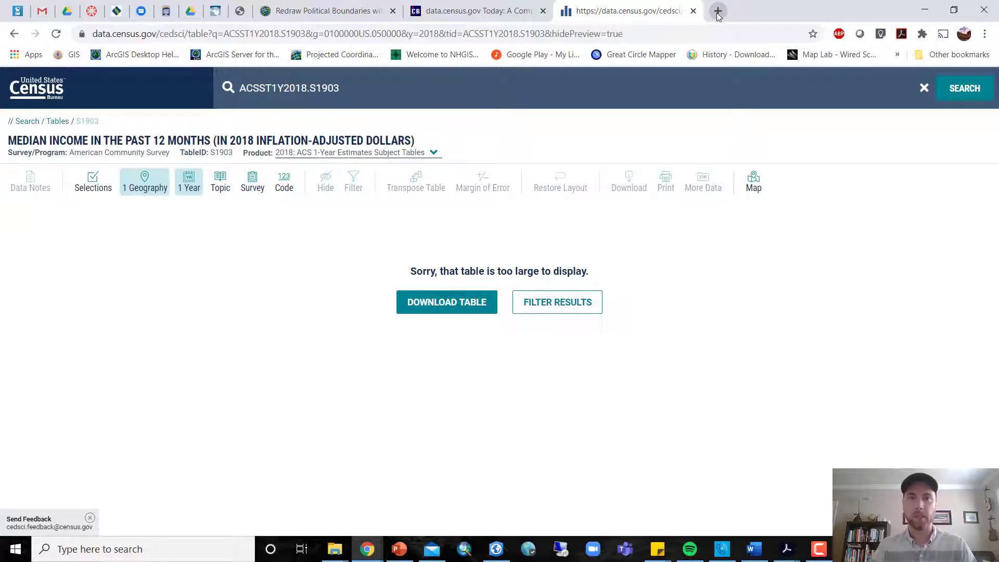
left_click(718, 12)
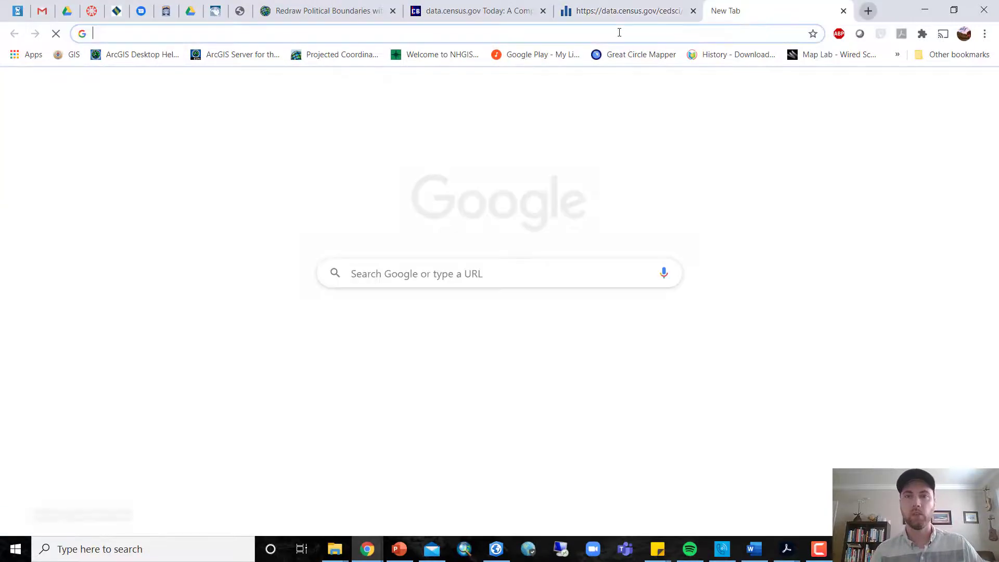
left_click(603, 33)
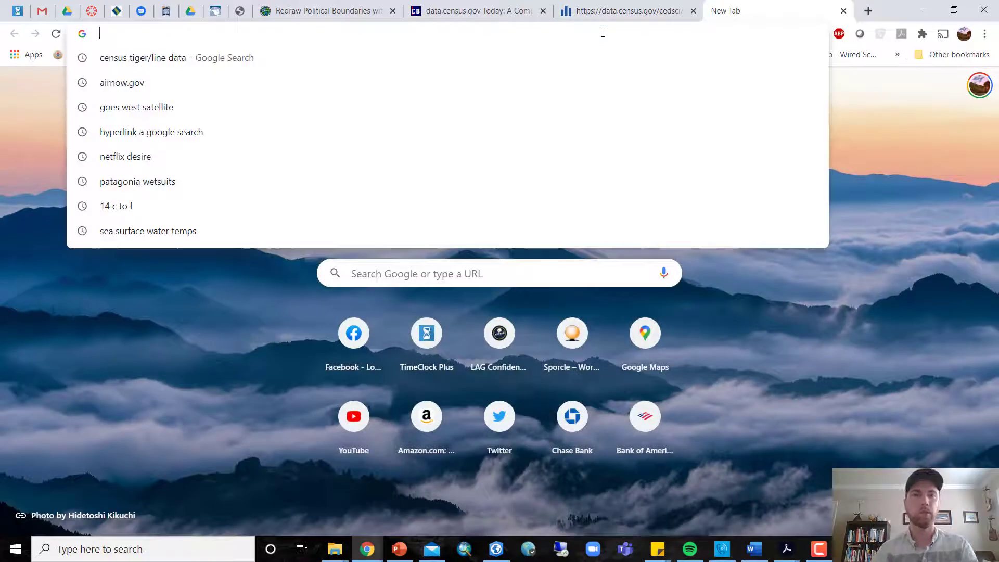
type("census tiger/")
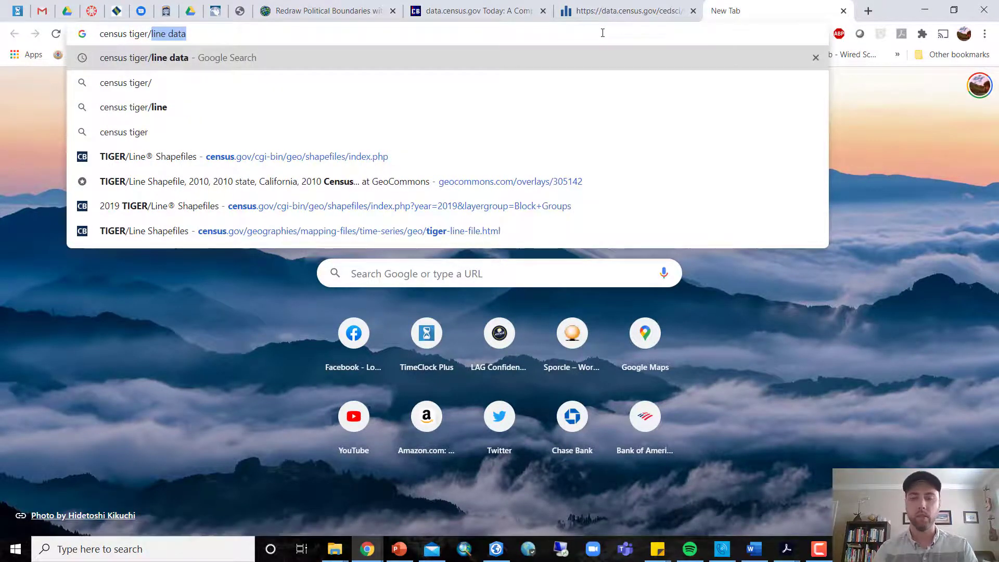
key("Right")
key("Return")
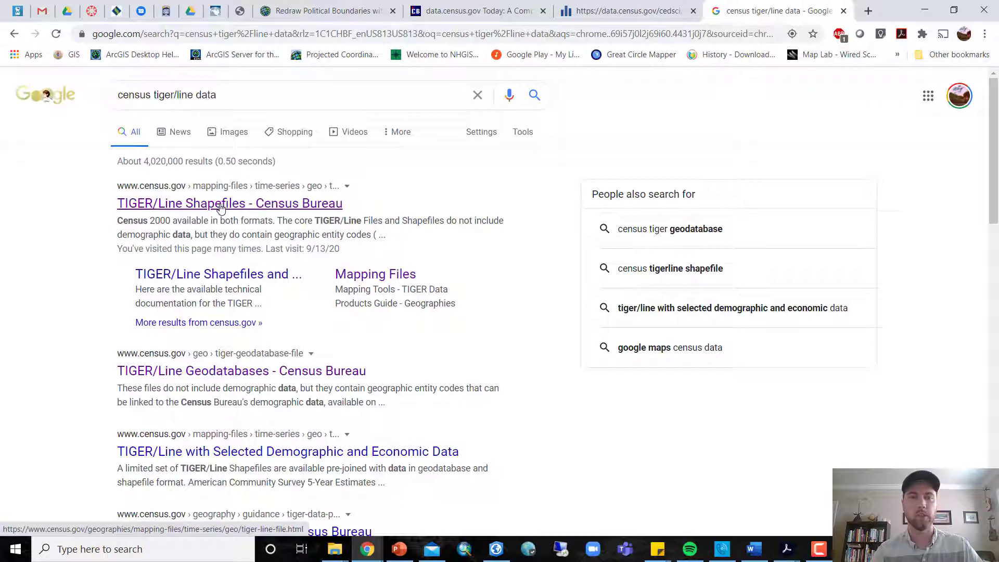
left_click(221, 206)
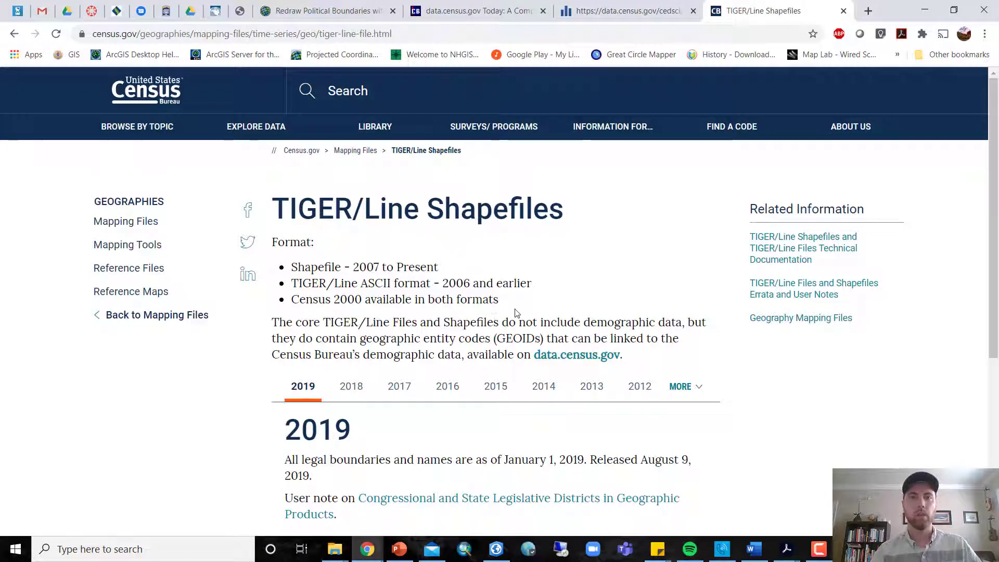
Step: Open the web download interface for the 2019 TIGER/Line shapefiles
scroll(521, 315, "down", 1)
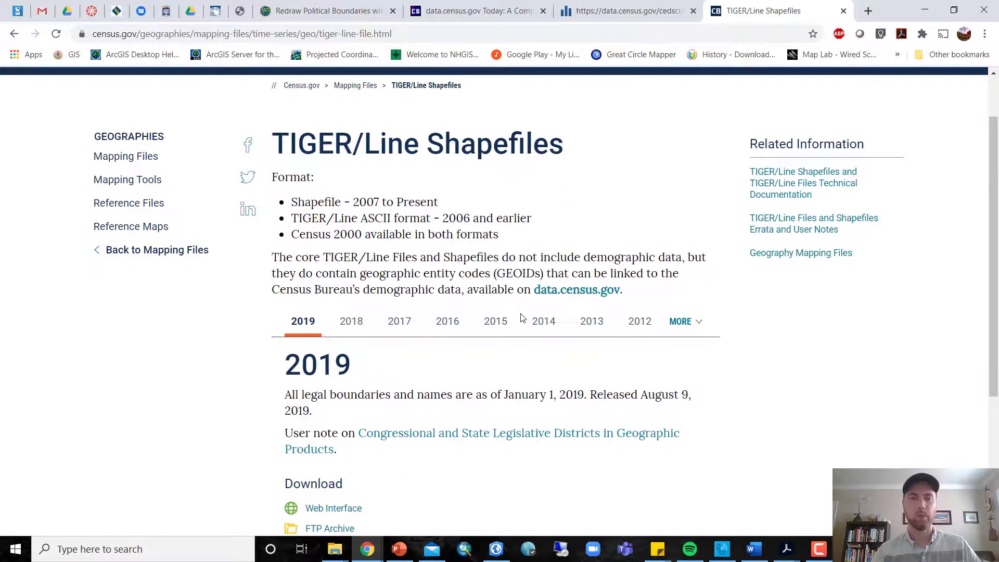
scroll(522, 318, "down", 1)
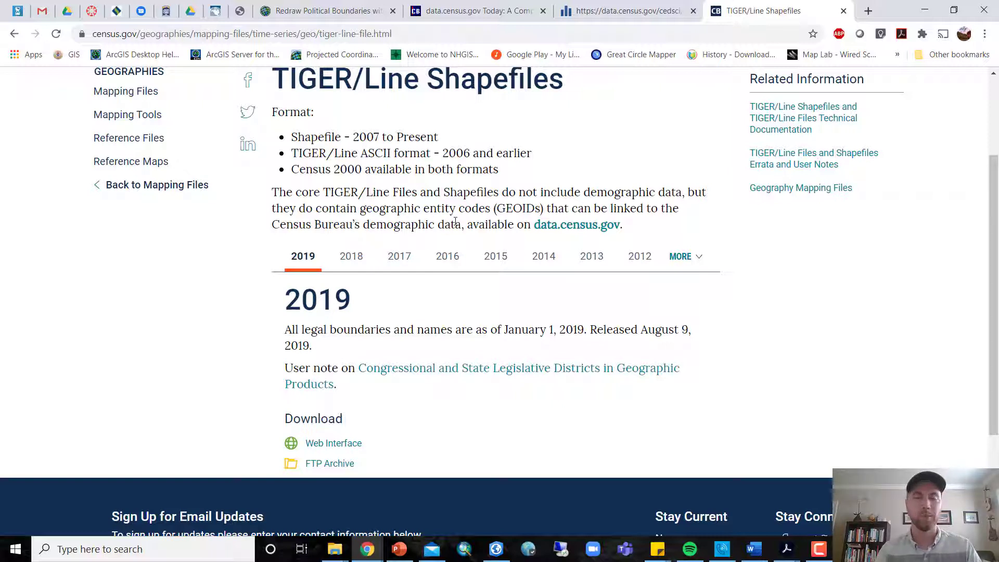
scroll(339, 349, "down", 1)
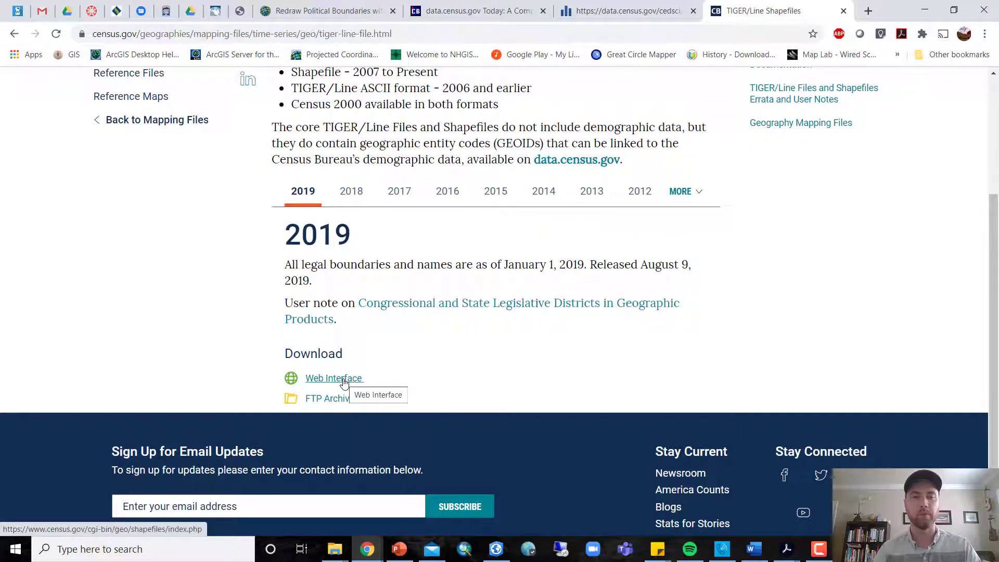
left_click(344, 382)
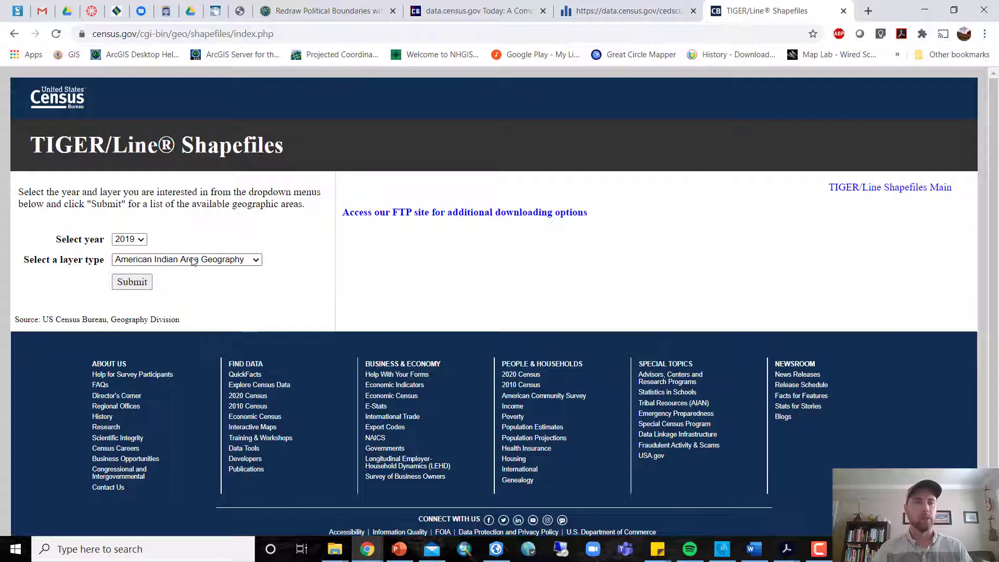
Step: Request the available shapefiles for the year 2019 and the Block Groups layer type
left_click(141, 240)
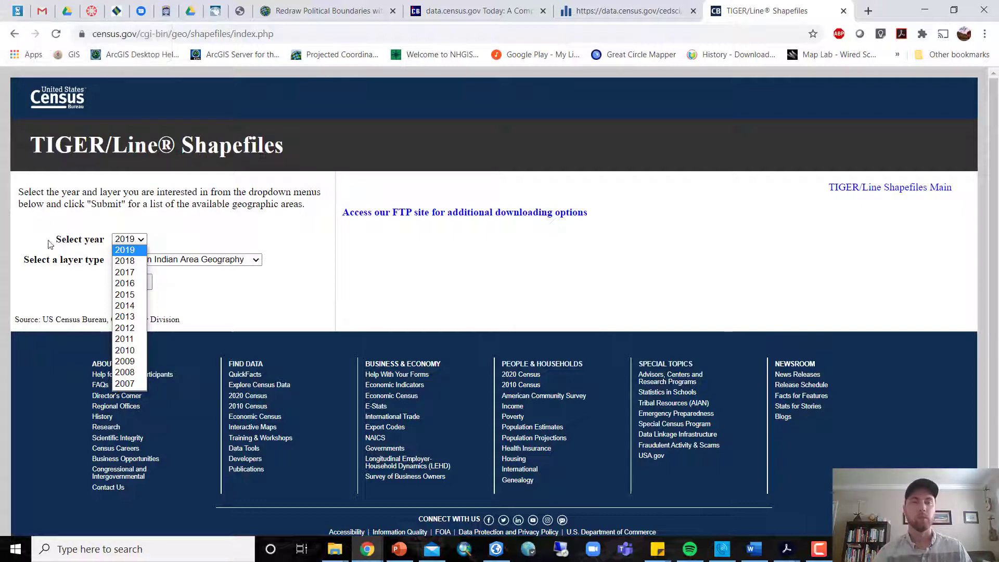
left_click(135, 252)
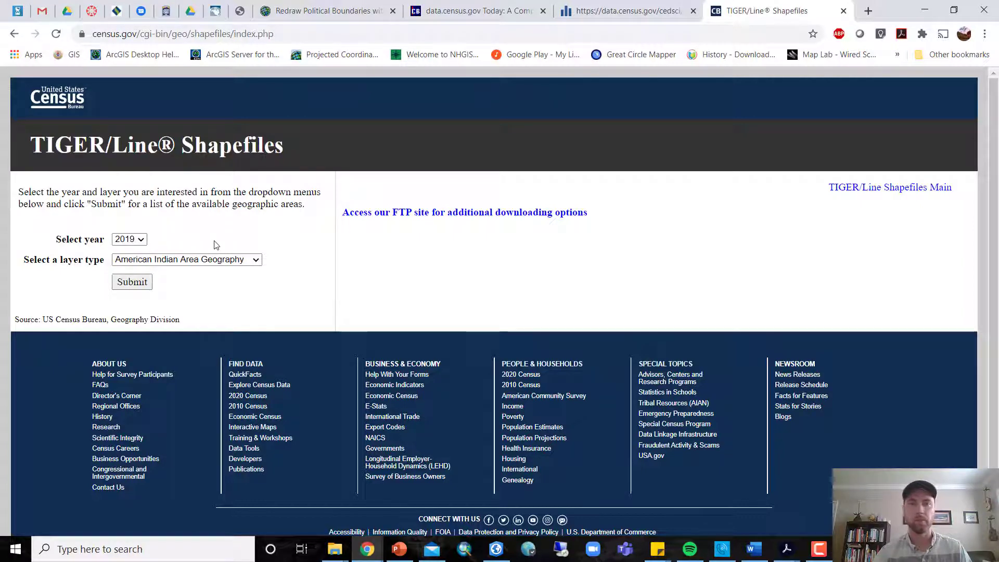
left_click(260, 264)
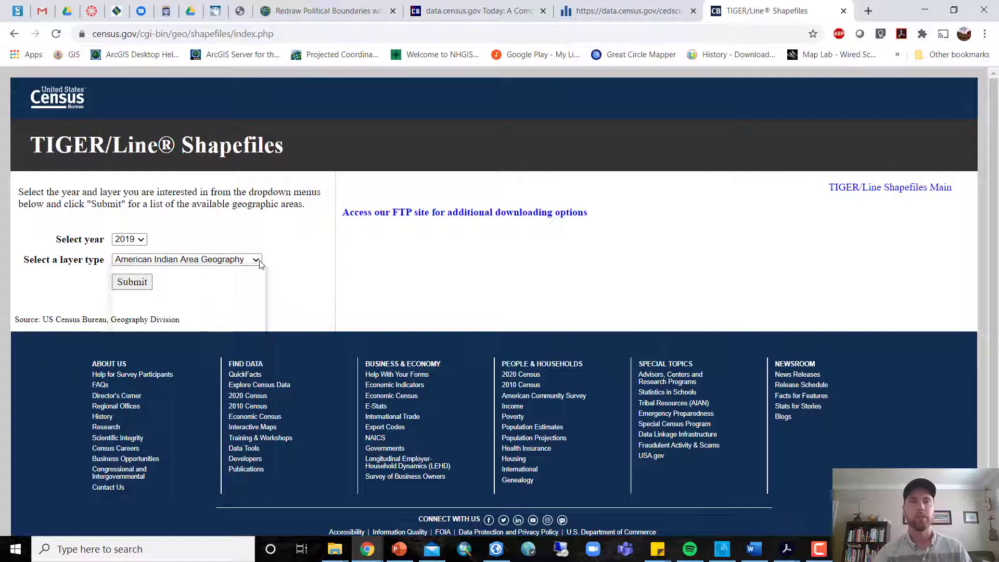
left_click(190, 308)
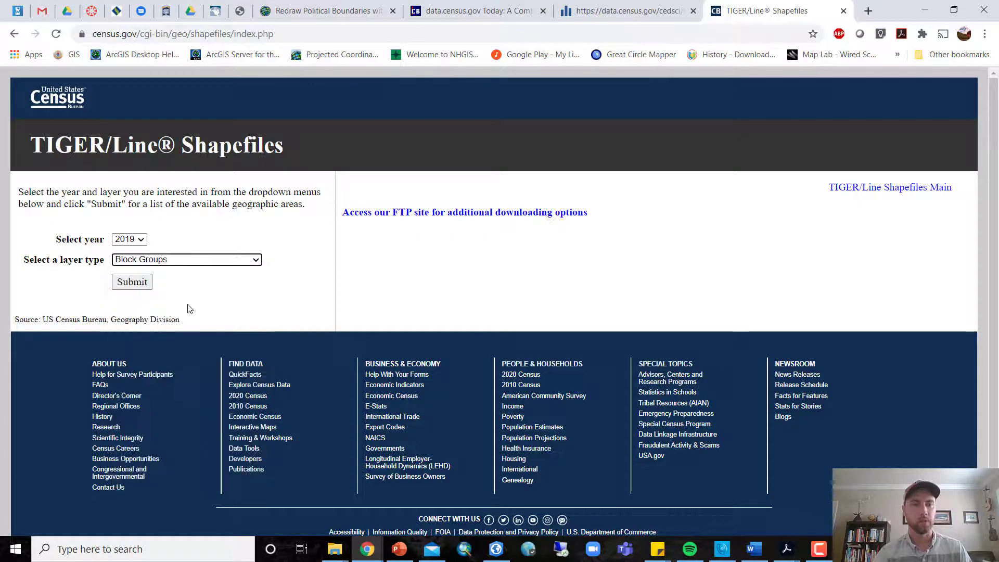
left_click(131, 284)
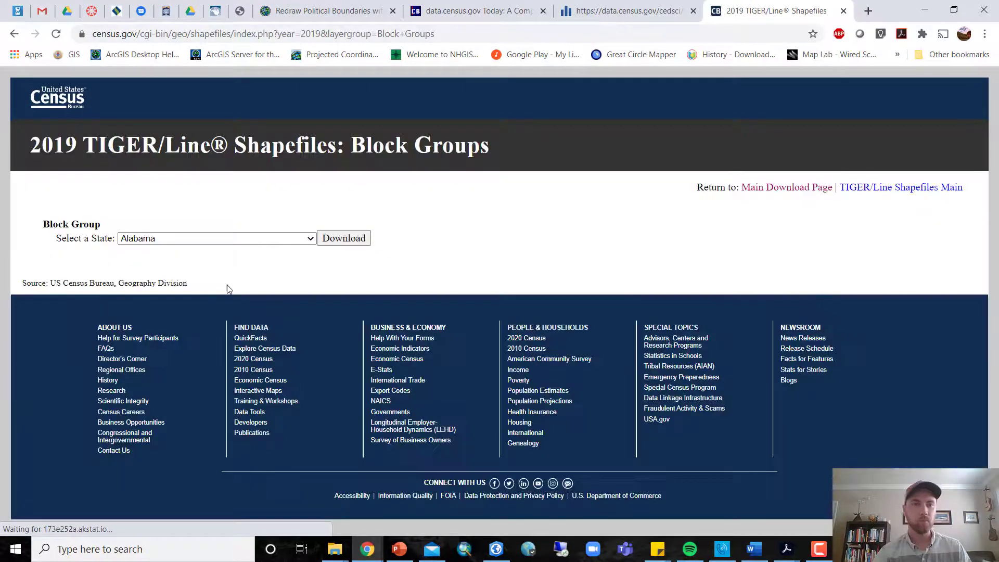
Step: Choose California as the state for the block group shapefile, and return to the main download page
left_click(234, 239)
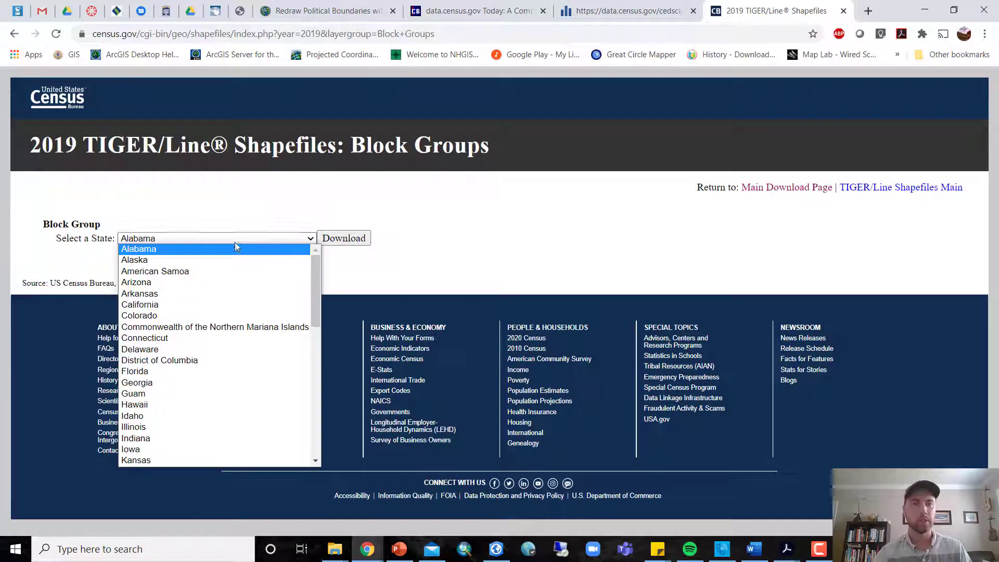
left_click(182, 305)
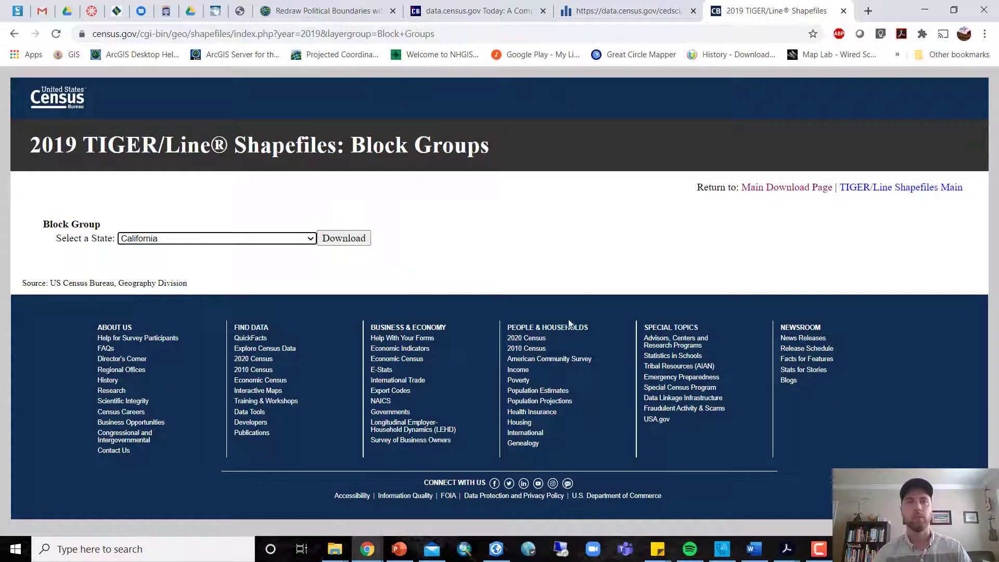
left_click(771, 190)
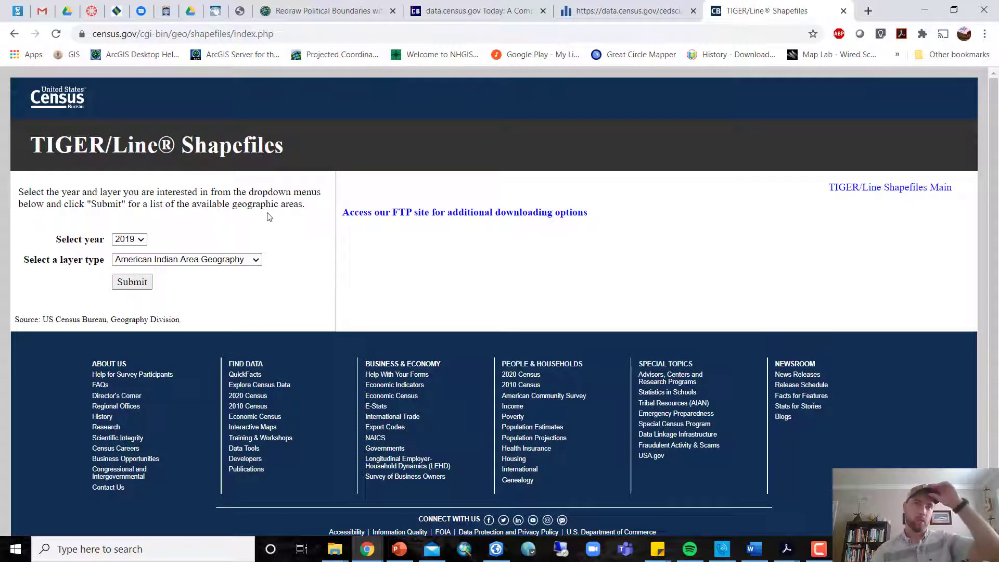
Step: Choose Counties (and equivalent) as the layer type for the 2019 shapefiles
left_click(244, 260)
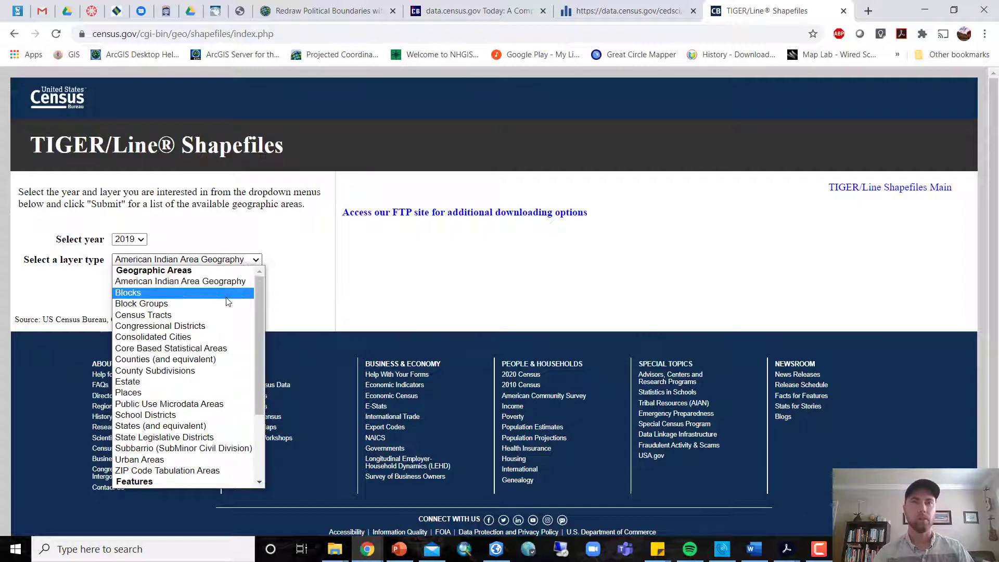
left_click(222, 360)
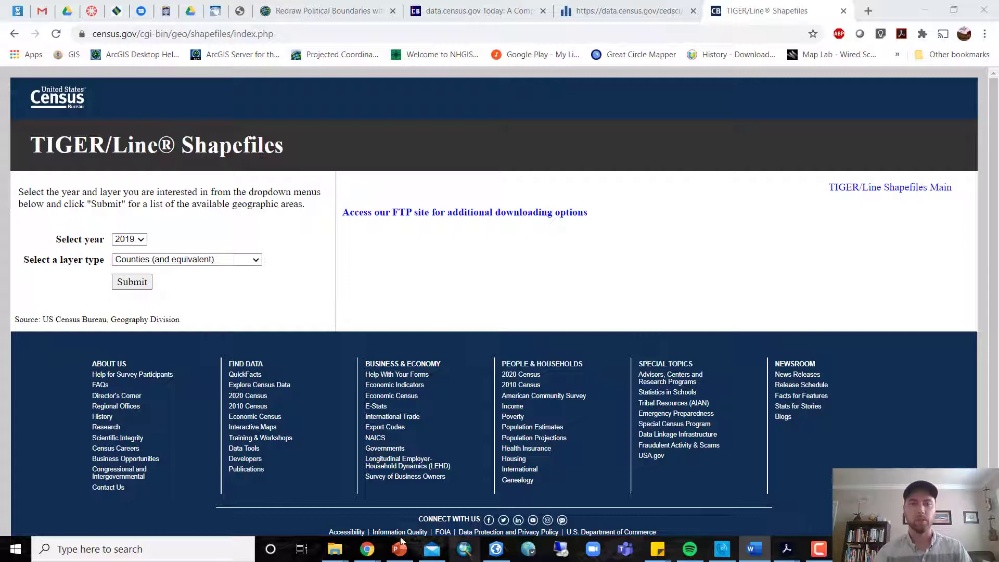
Step: Switch to the Downloads folder in File Explorer, open the ACSDT5Y2018.B19013 zip folder and open its data_with_overlays CSV in Excel
mouse_move(333, 553)
left_click(461, 505)
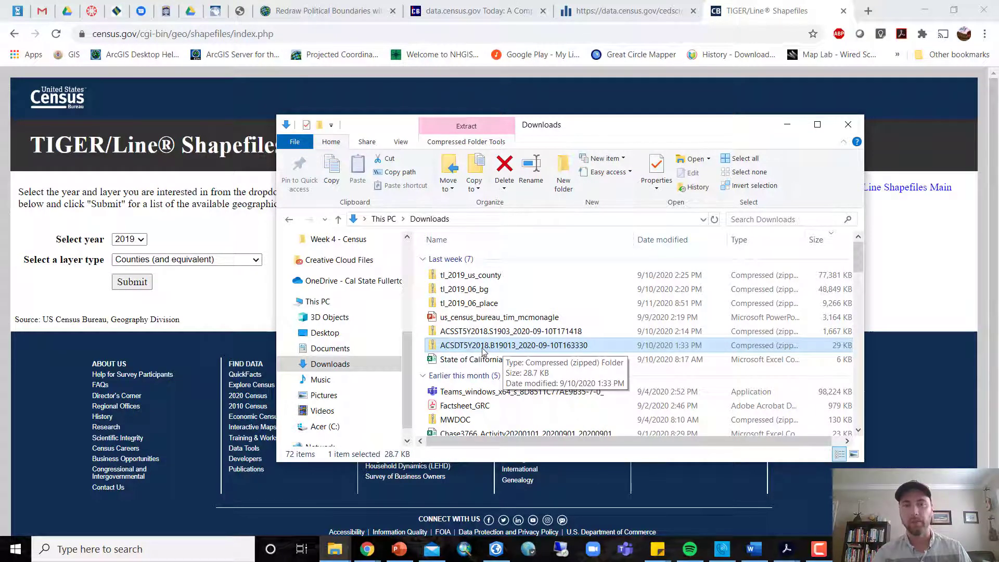
double_click(510, 349)
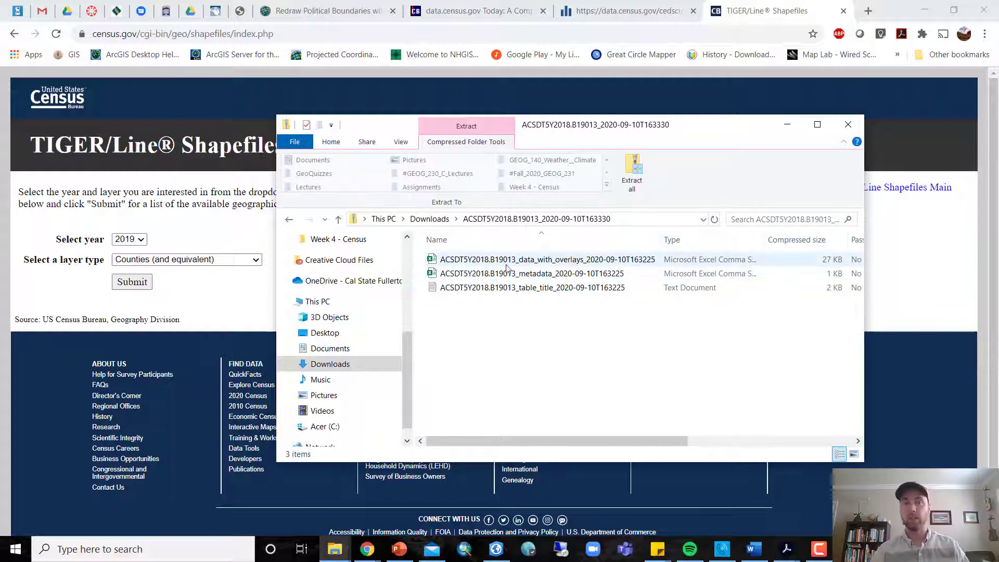
left_click(574, 265)
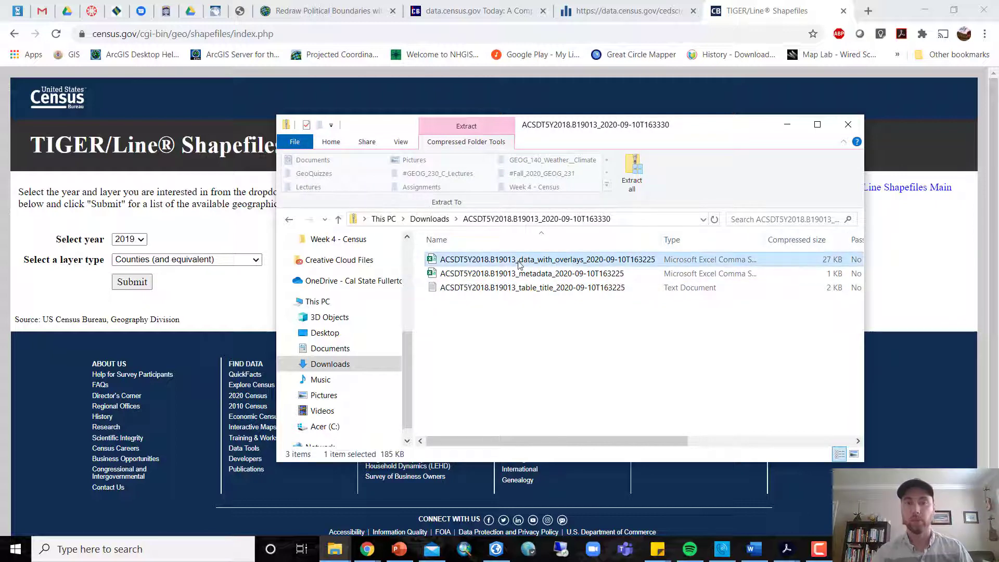
double_click(572, 275)
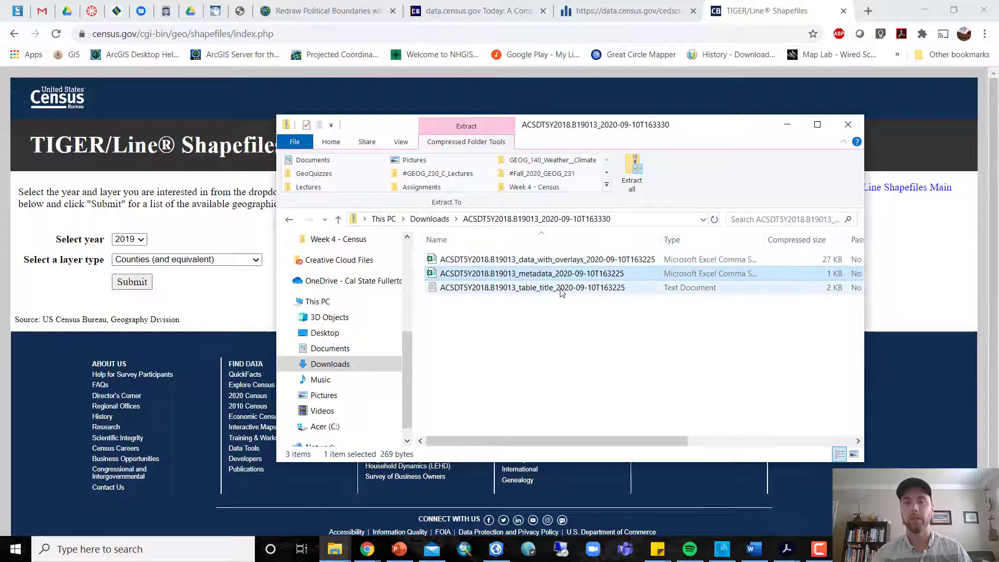
left_click(561, 289)
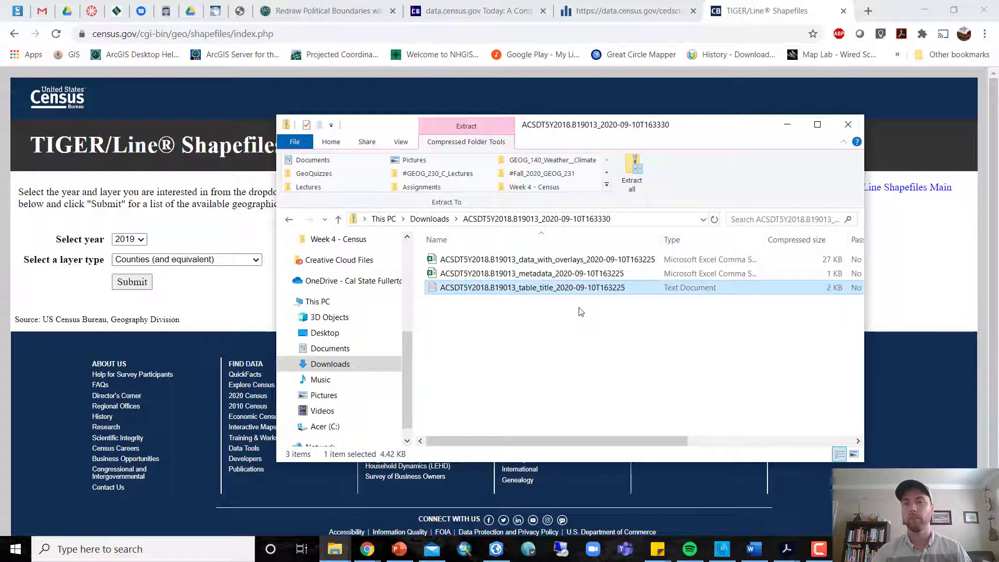
left_click(552, 274)
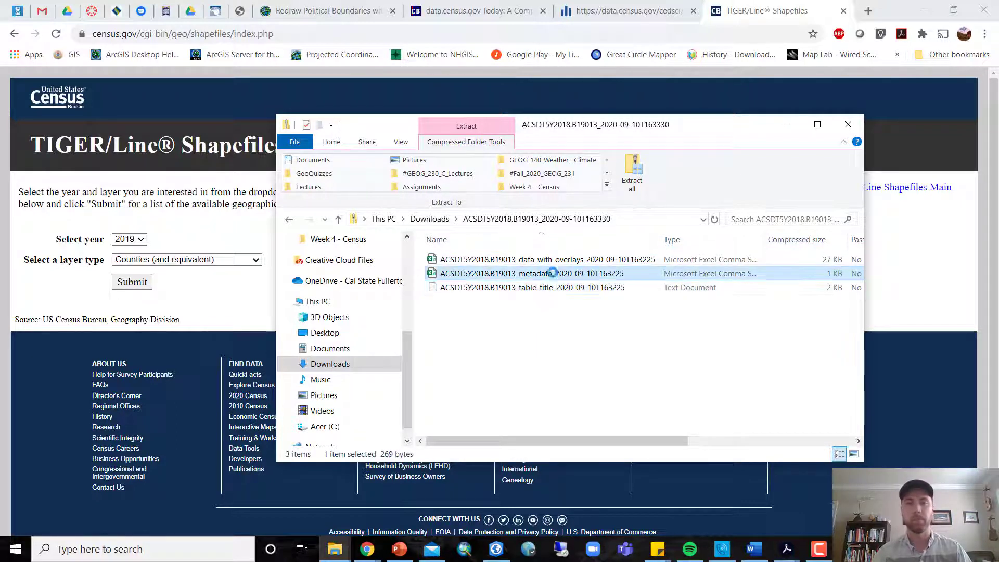
left_click(552, 260)
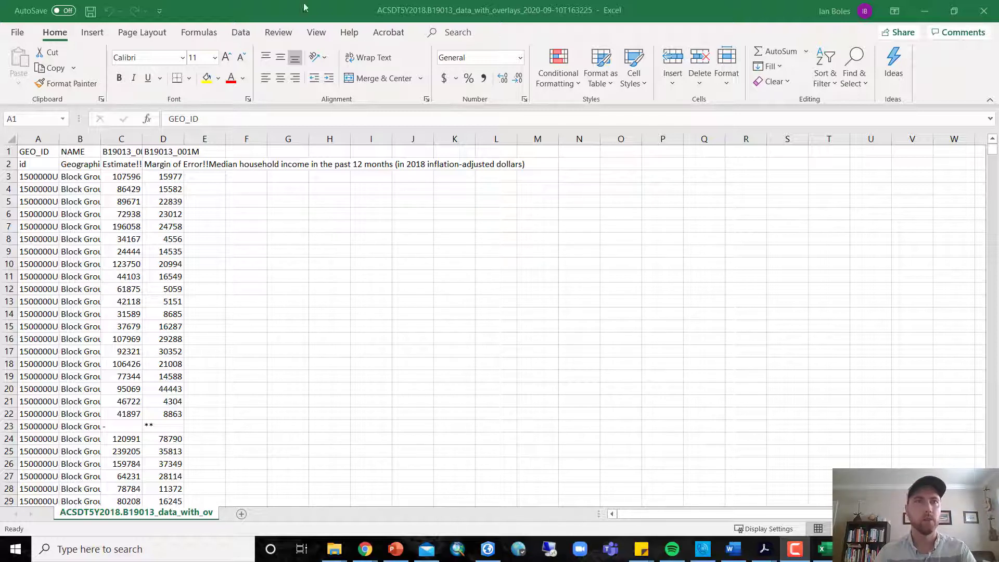
Step: Widen all columns of the sheet so that the full GEO_ID values can be read
left_click(121, 153)
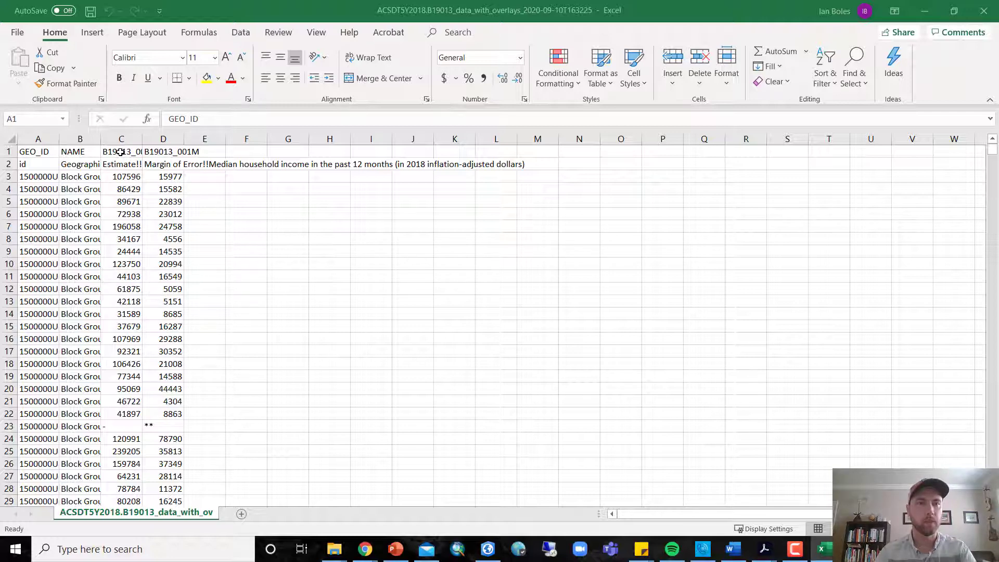
left_click(9, 139)
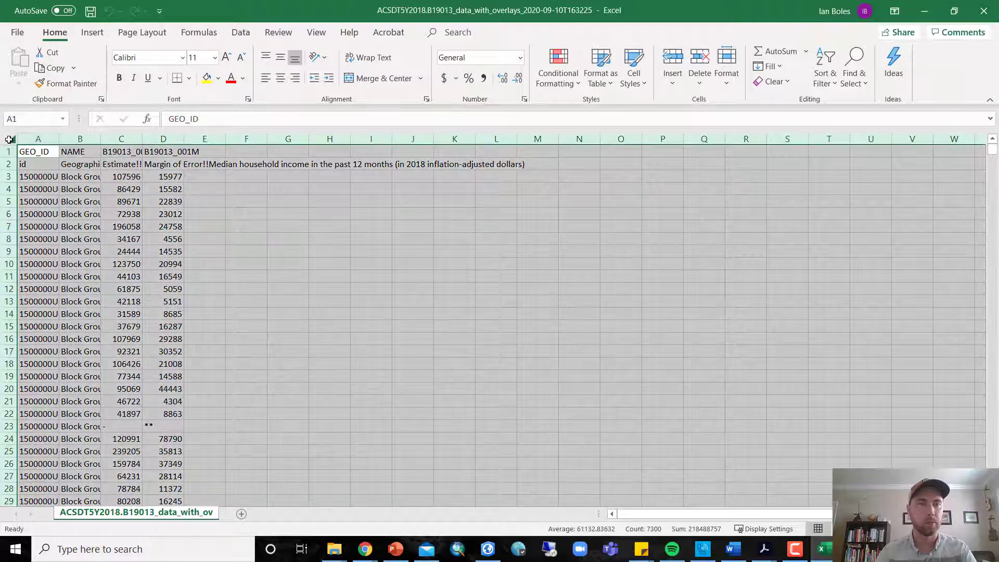
left_click_drag(59, 139, 156, 139)
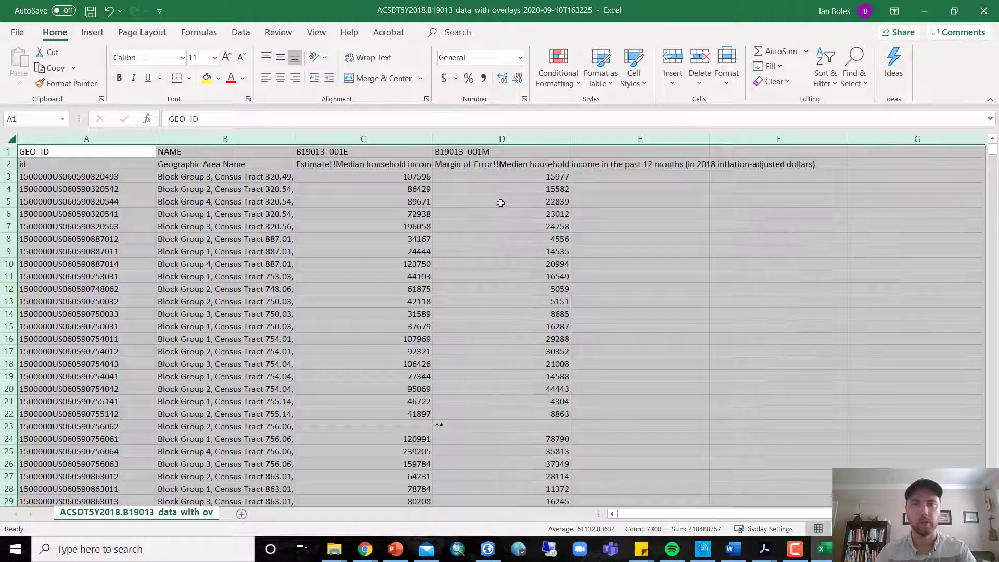
left_click(528, 201)
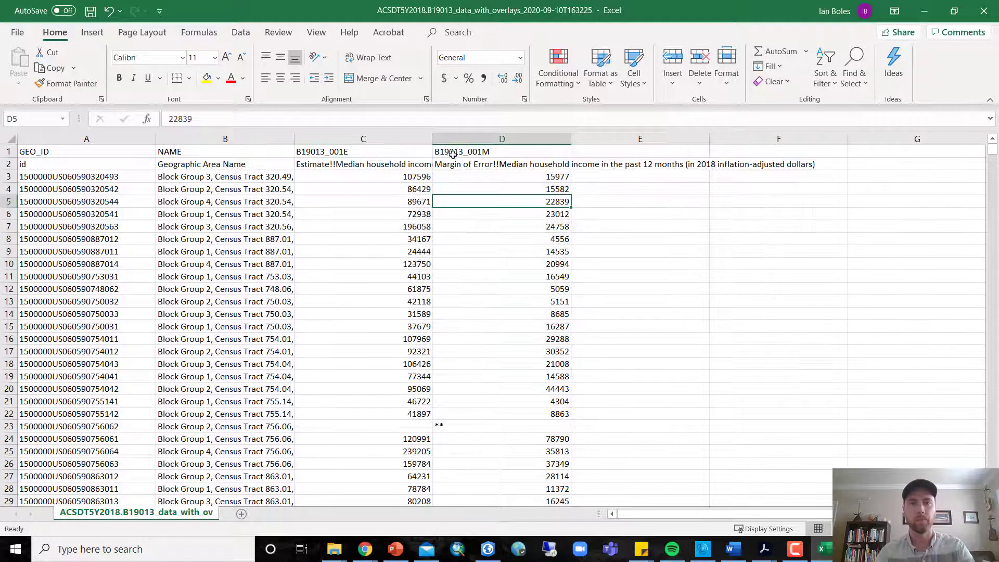
Step: Rename the B19013_001E header in cell C1 as HH_Income
left_click(396, 154)
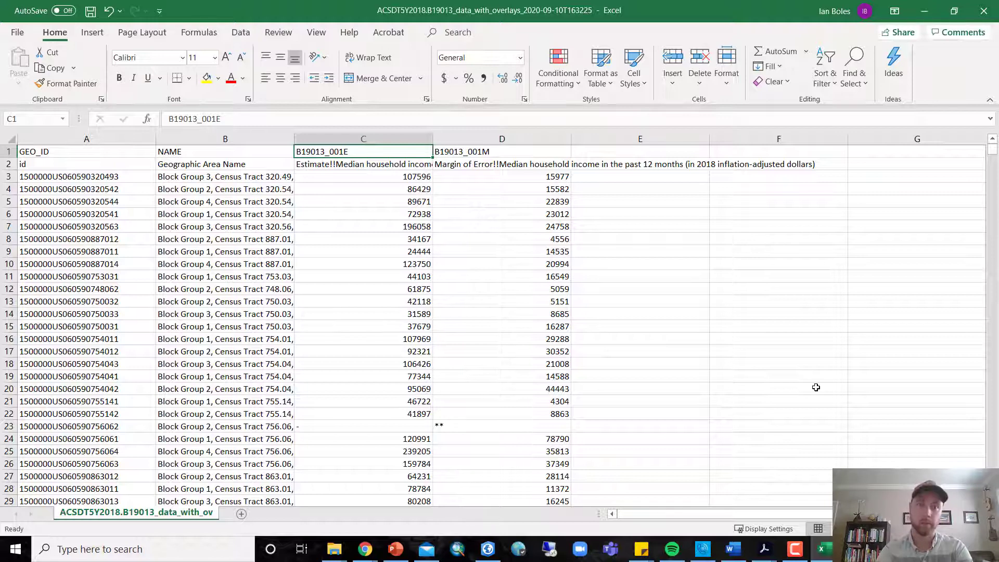
type("HH_Income")
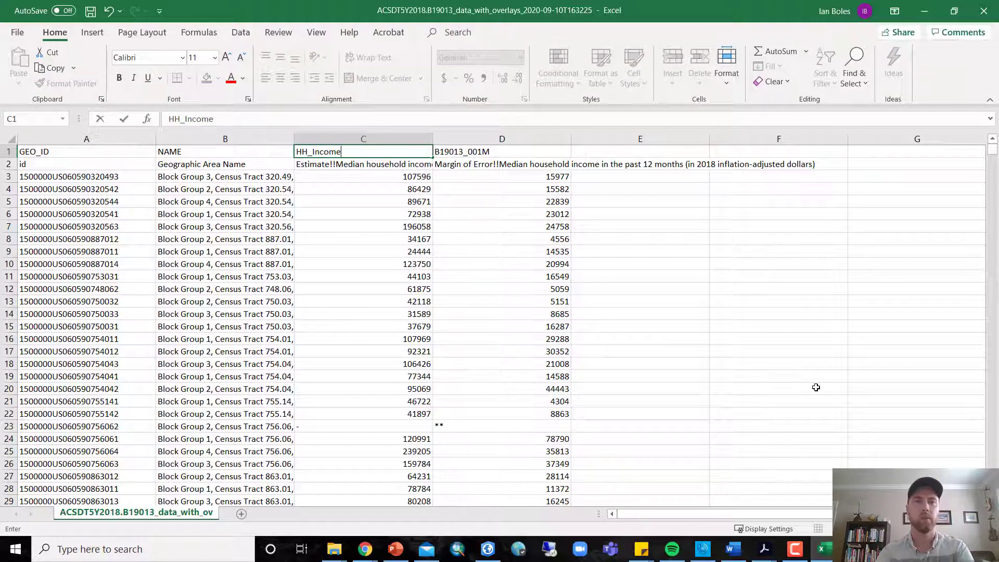
key("Return")
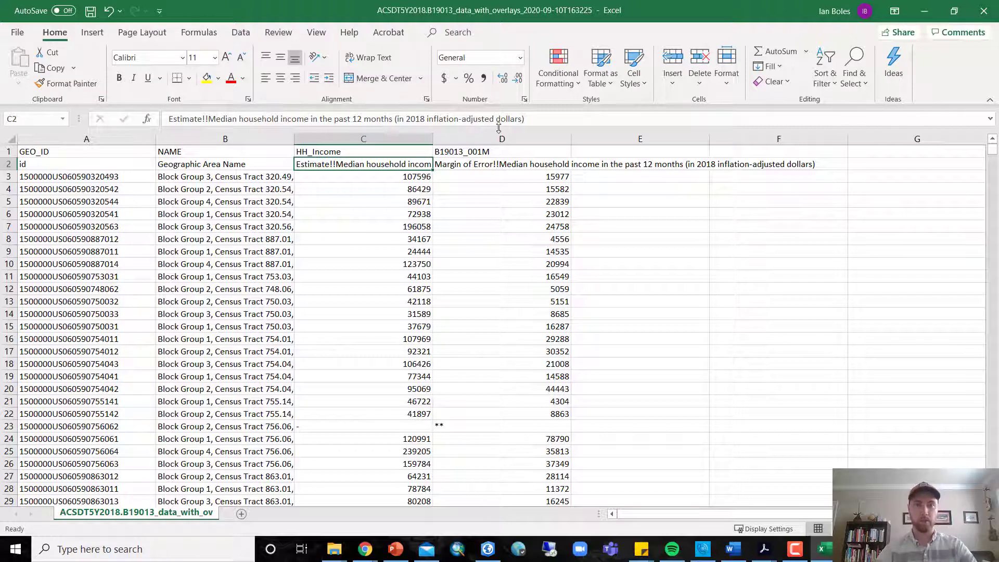
Step: Delete the margin of error column, B19013_001M
left_click(503, 135)
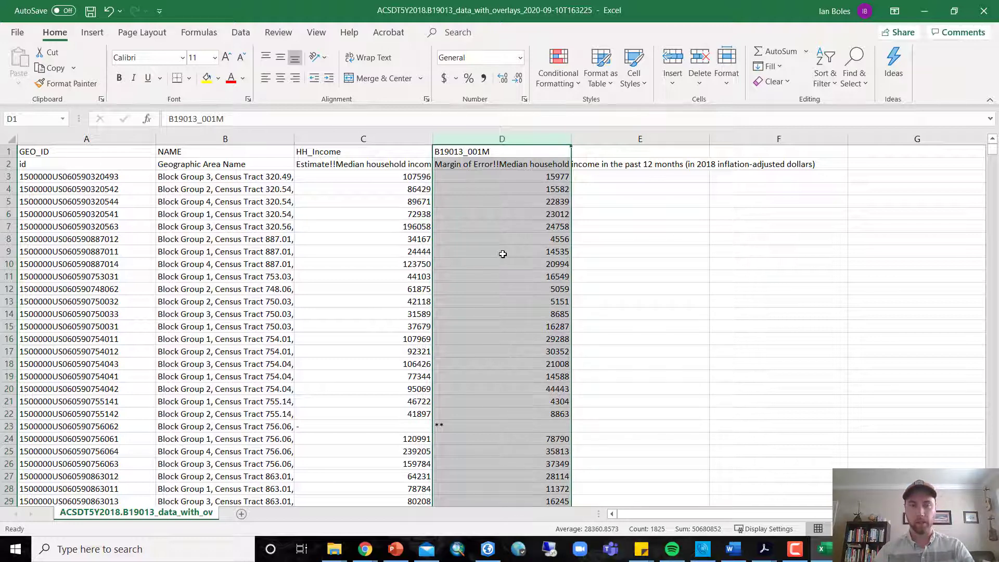
right_click(503, 254)
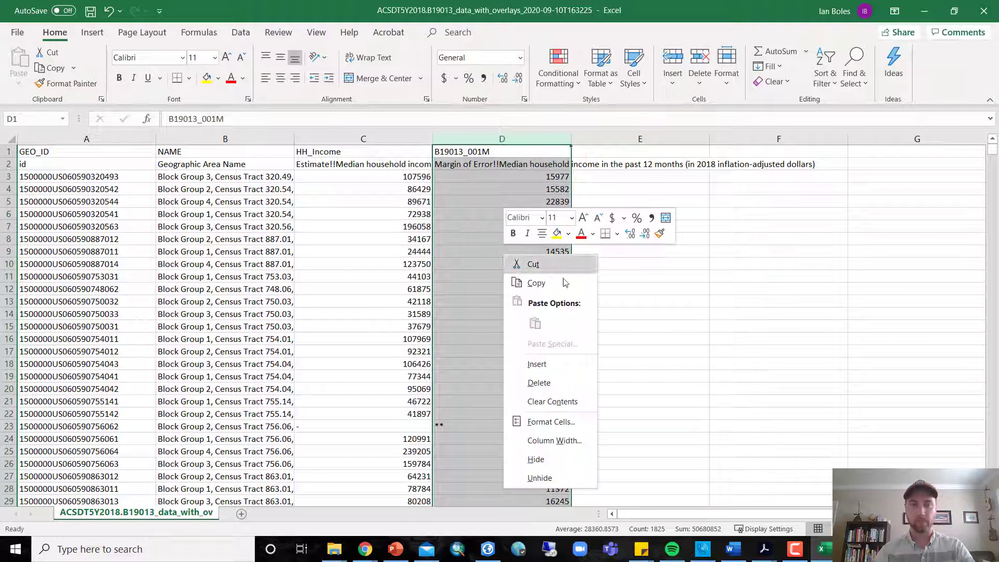
left_click(560, 382)
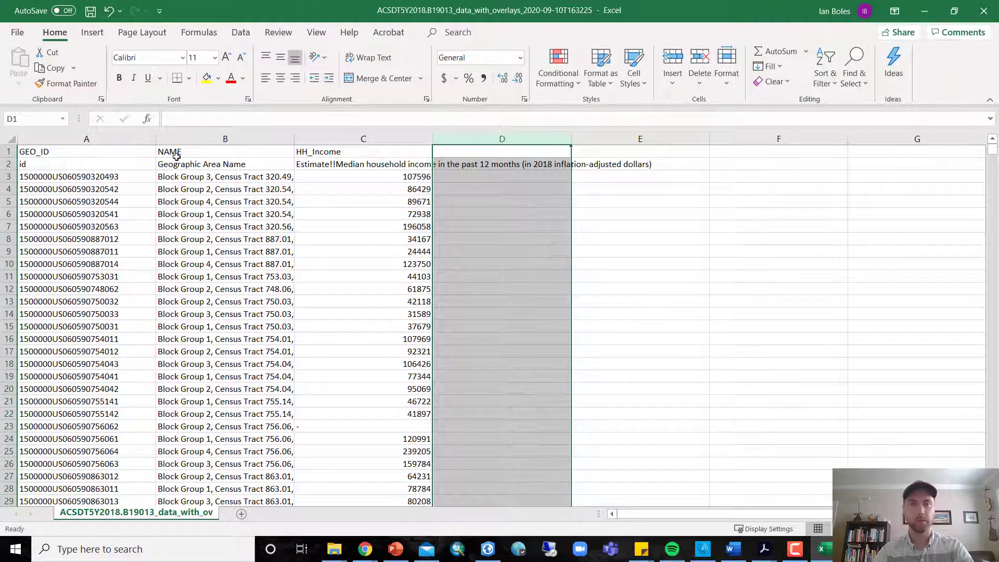
Step: Delete row 2, which holds the descriptive labels beneath the column headers
left_click(379, 163)
left_click(63, 165)
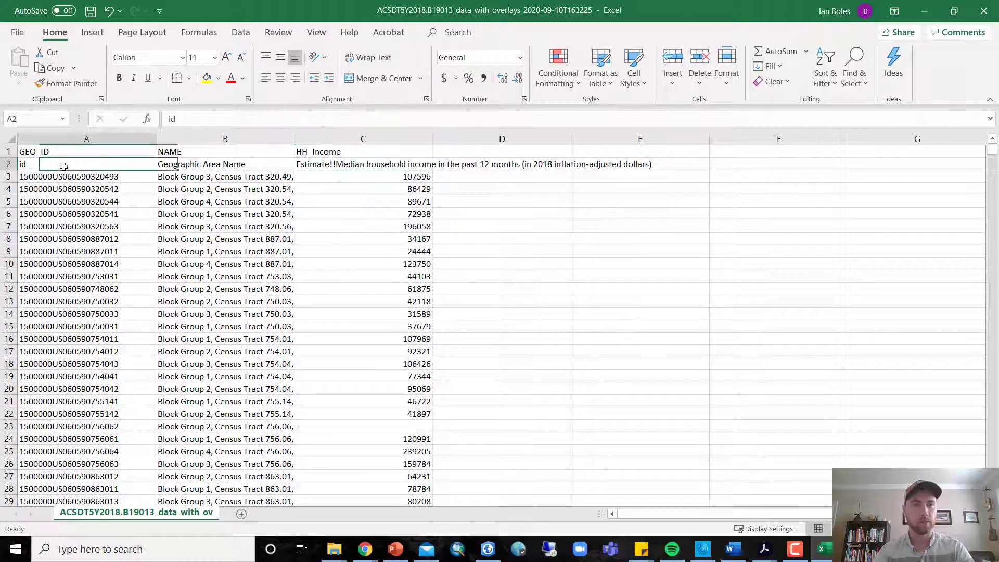
left_click(6, 164)
right_click(11, 166)
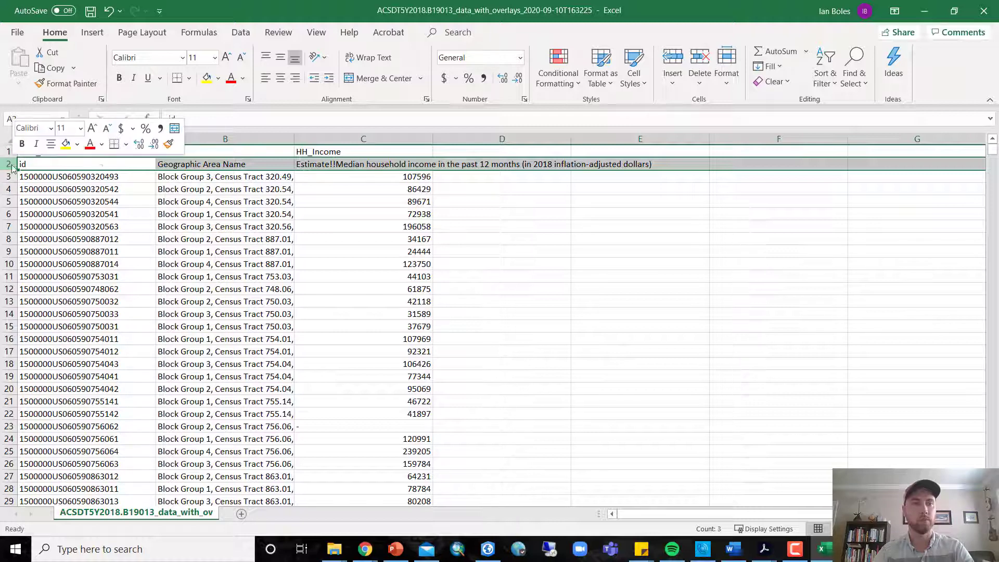
left_click(46, 290)
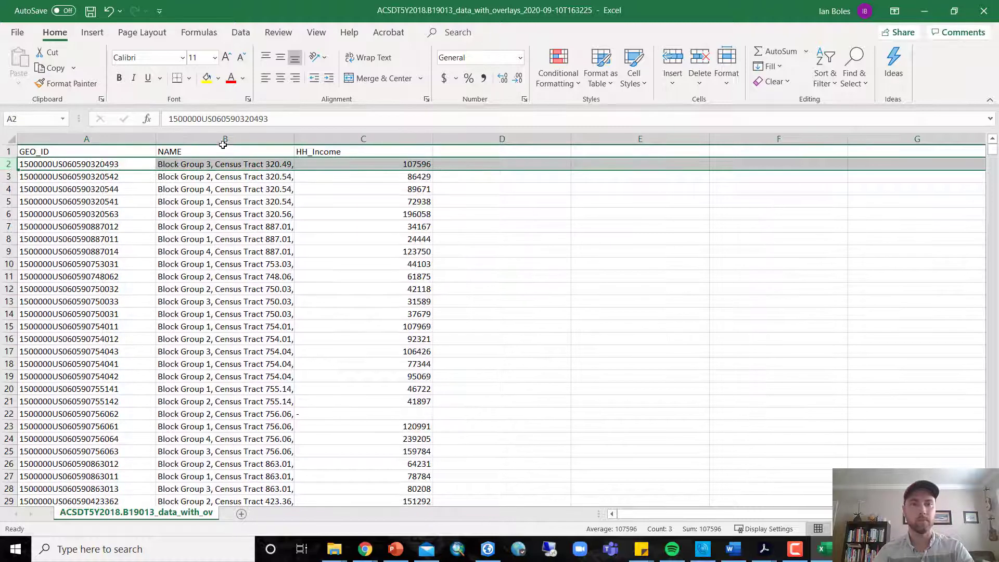
left_click(89, 214)
left_click(102, 152)
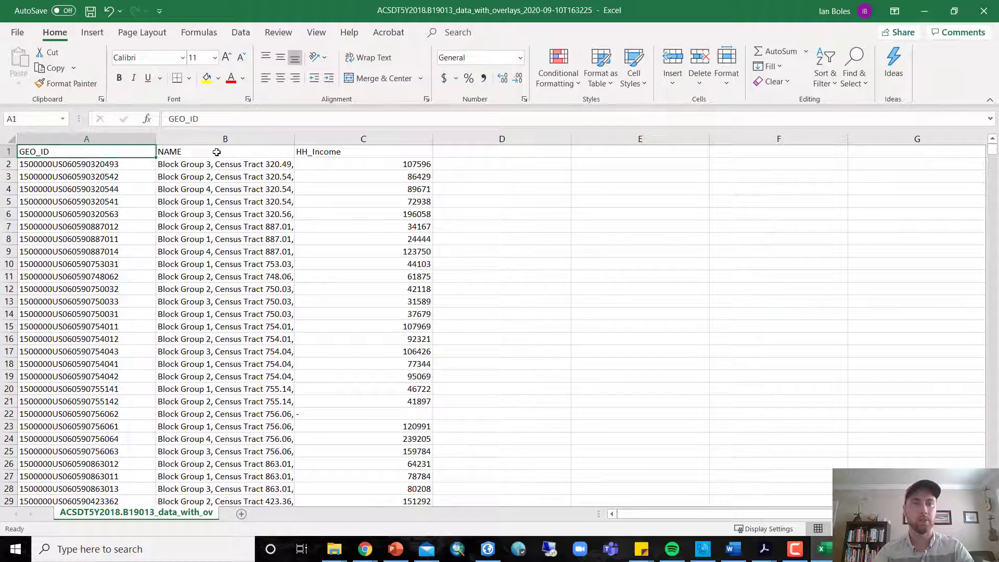
left_click(217, 151)
left_click(351, 153)
left_click(795, 550)
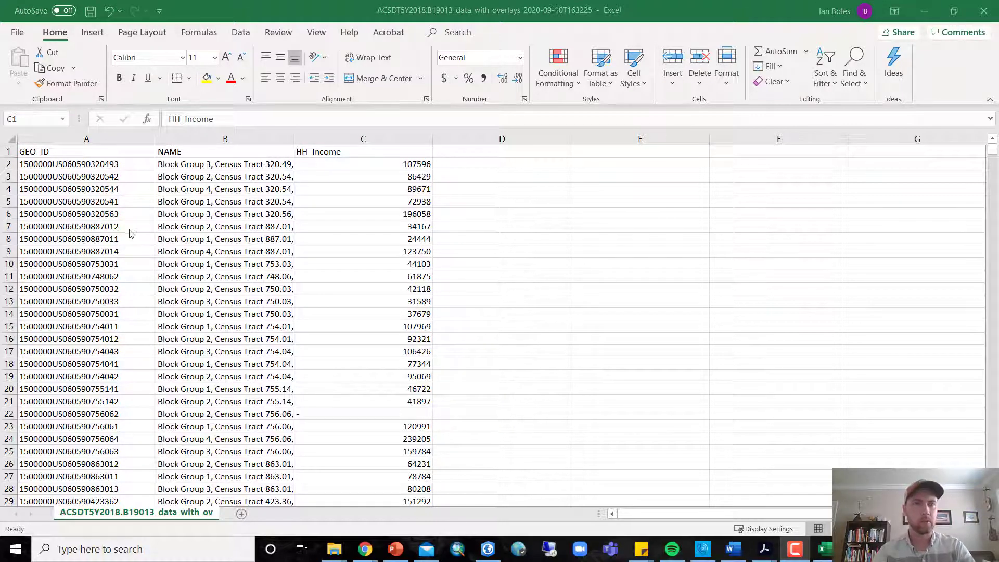
Step: Examine the GEO_ID in cell A2 by highlighting its 1500000 prefix
left_click(129, 161)
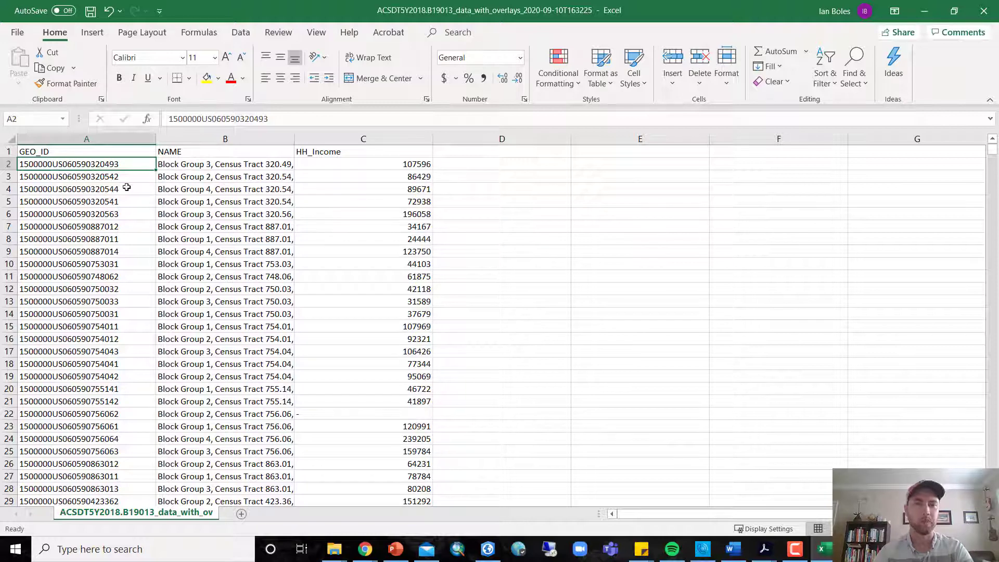
left_click(459, 118)
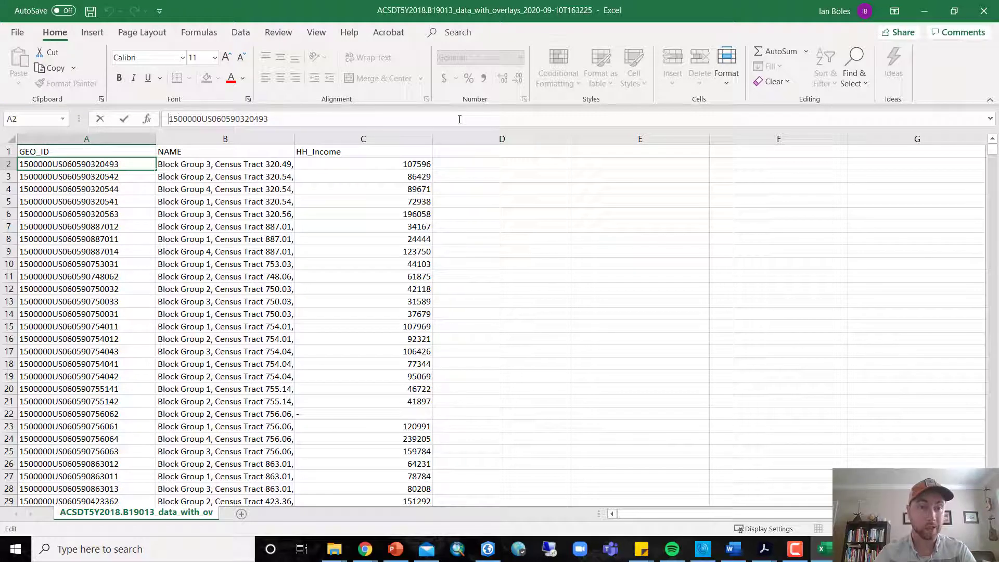
key("shift+Right")
key("shift+Right")
key("shift+Right")
key("shift+Right")
key("shift+Right")
key("shift+Right")
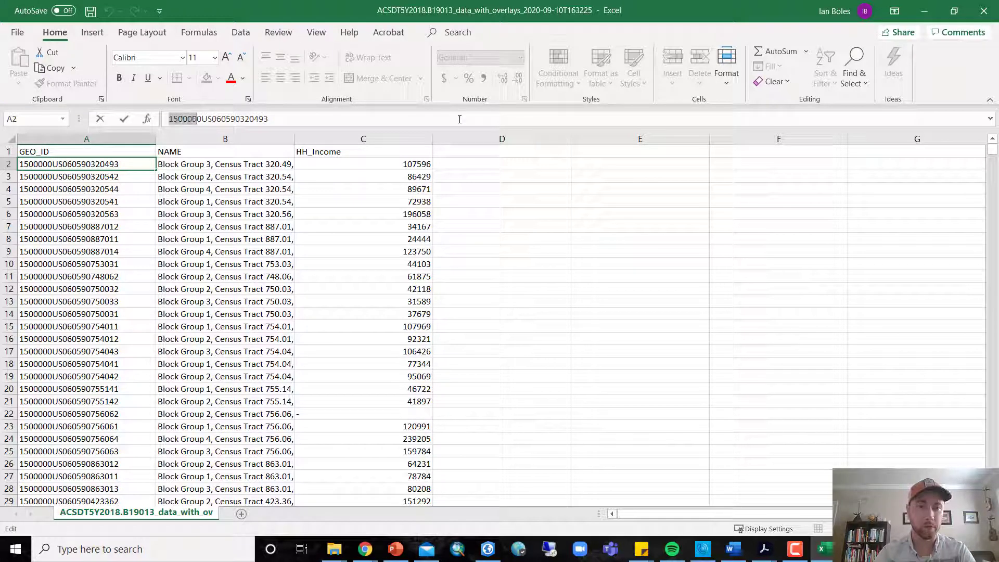
key("shift+Right")
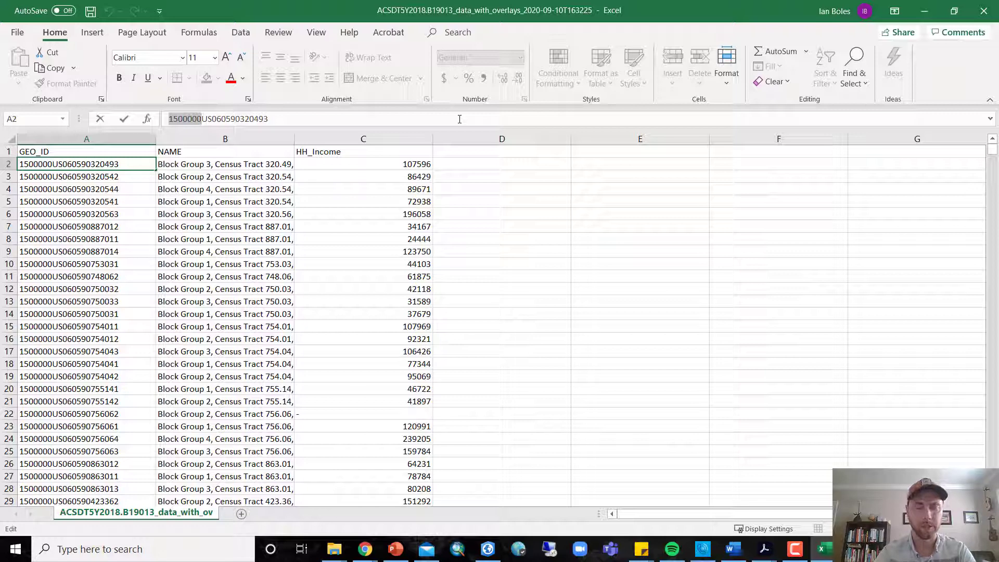
Step: Highlight the state code 06 and the county code 059 in turn within the GEO_ID in cell A2
key("Right")
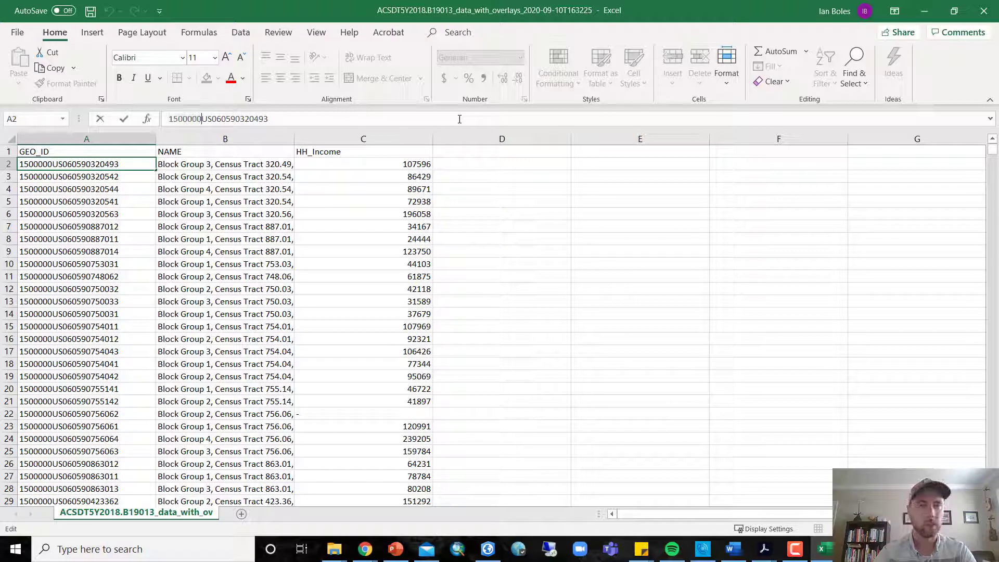
key("Right")
key("Right")
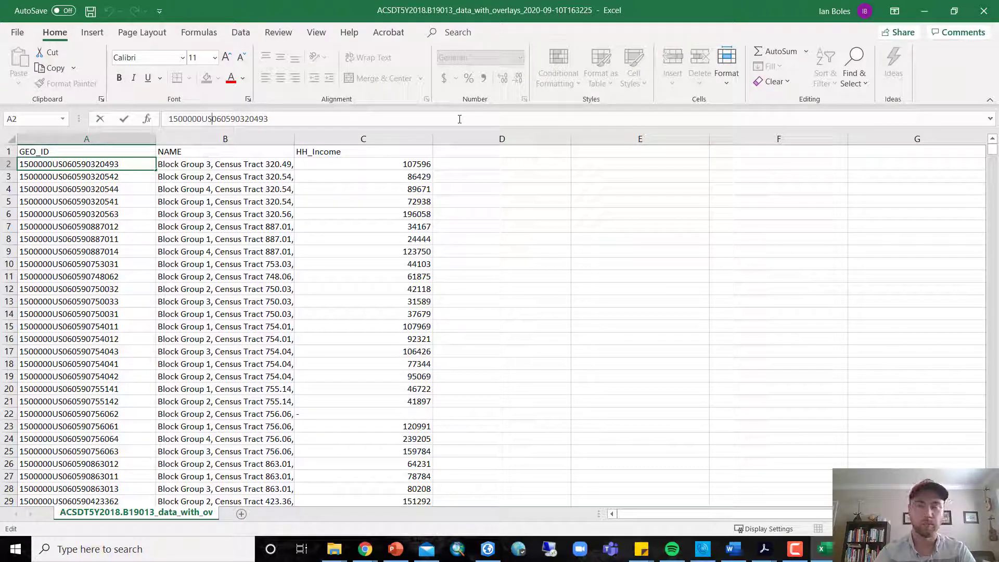
key("shift+Right")
key("shift+Right")
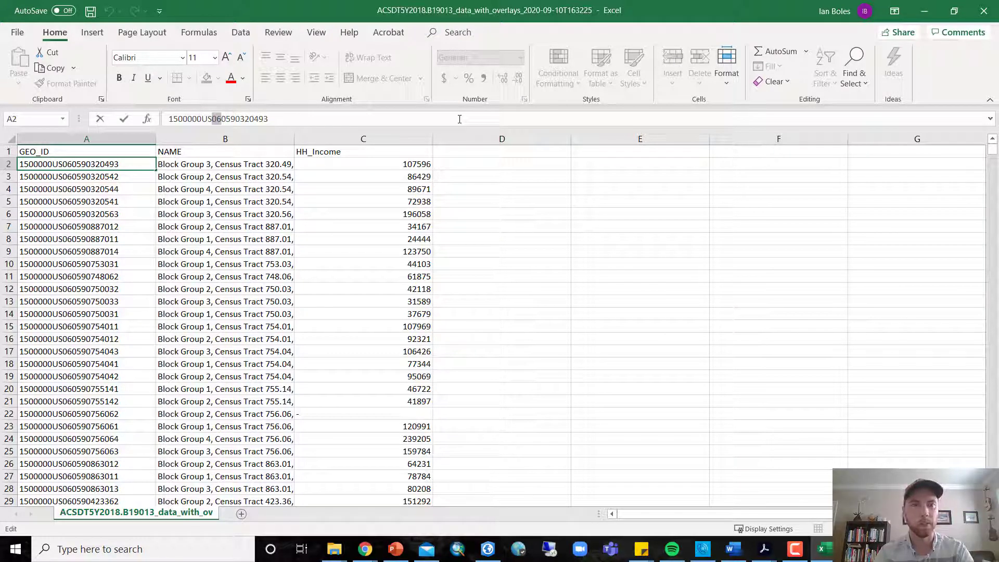
key("Right")
key("shift+Right")
key("shift+Right")
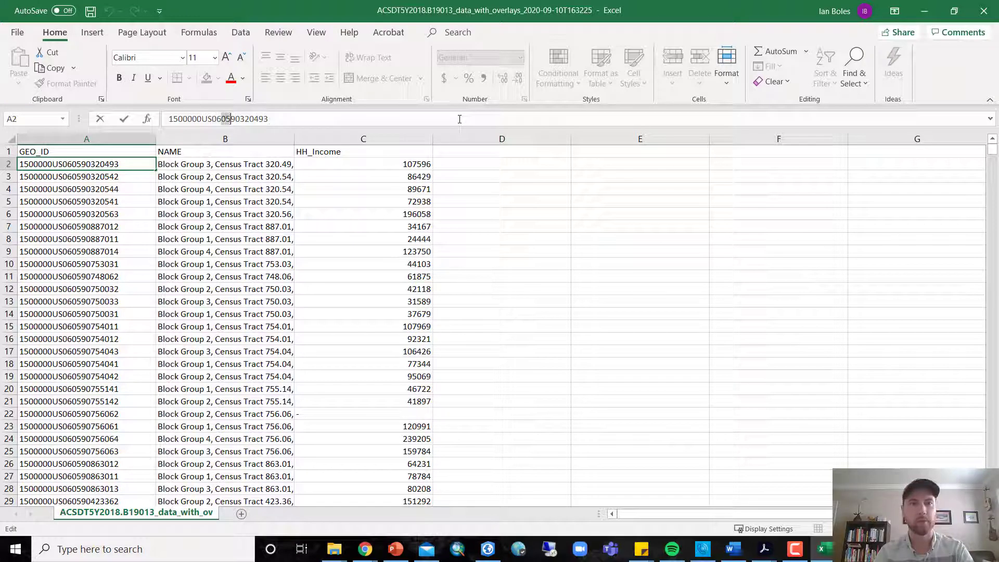
key("shift+Right")
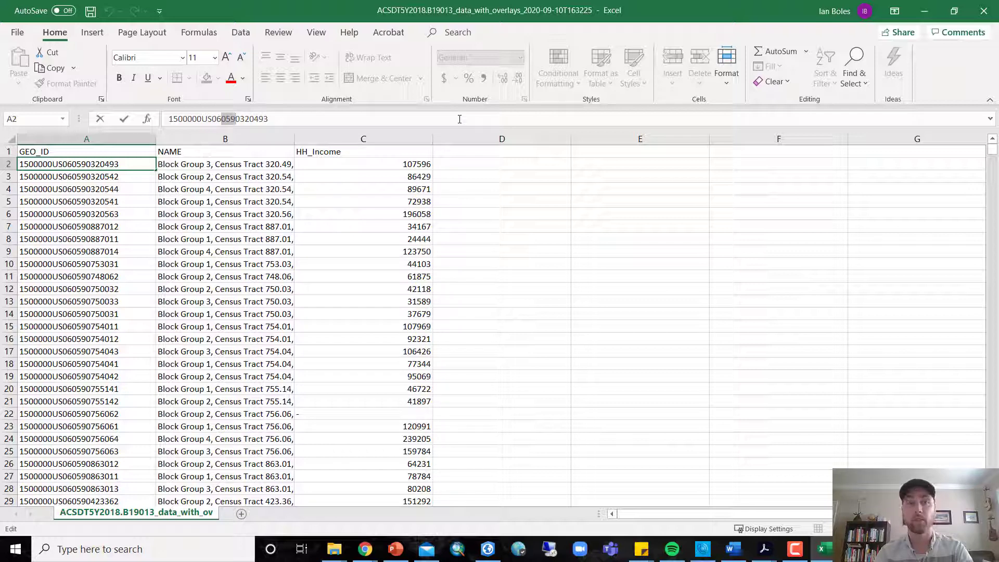
Step: Highlight the six-digit census tract code 032049 and the block group digit 3 in turn within the GEO_ID in cell A2
key("Right")
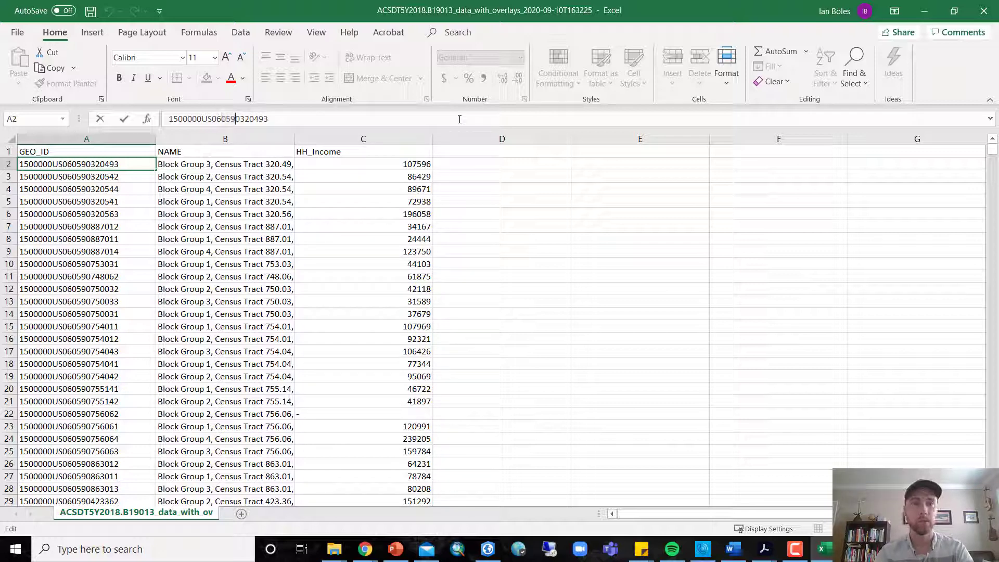
key("shift+Right")
key("shift+Right")
key("shift+Right")
key("shift+Right")
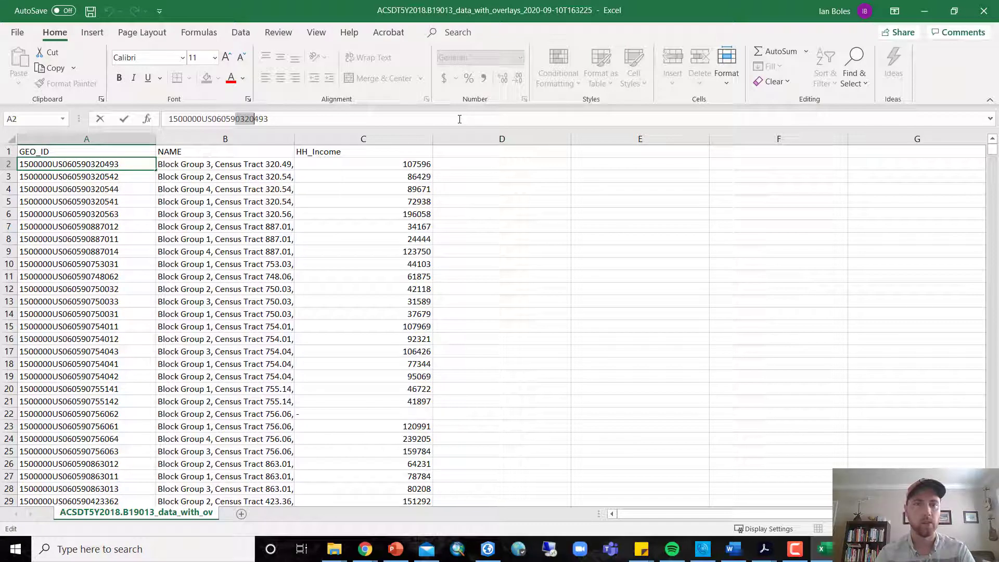
key("Right")
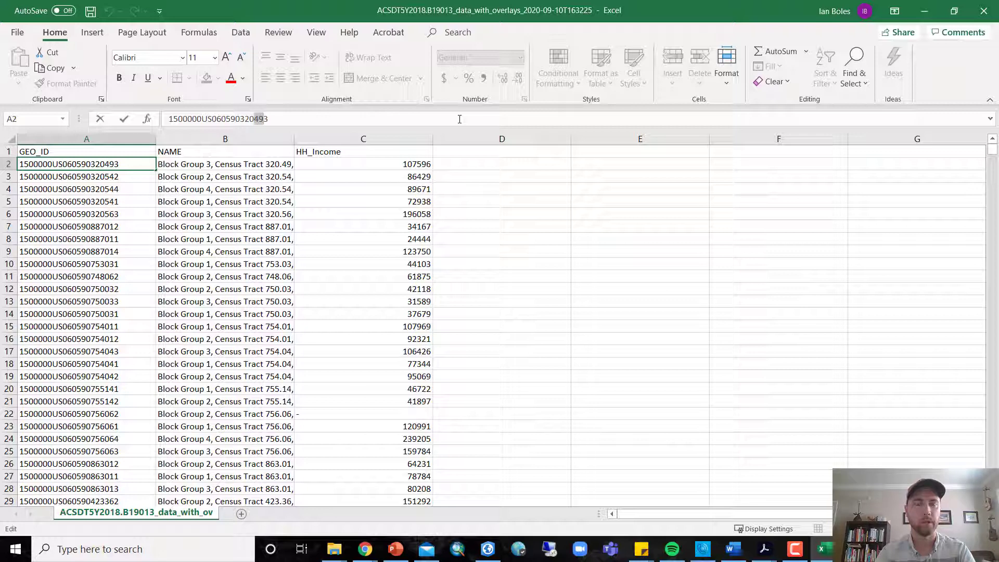
key("shift+Right")
key("shift+Right")
key("shift+Right")
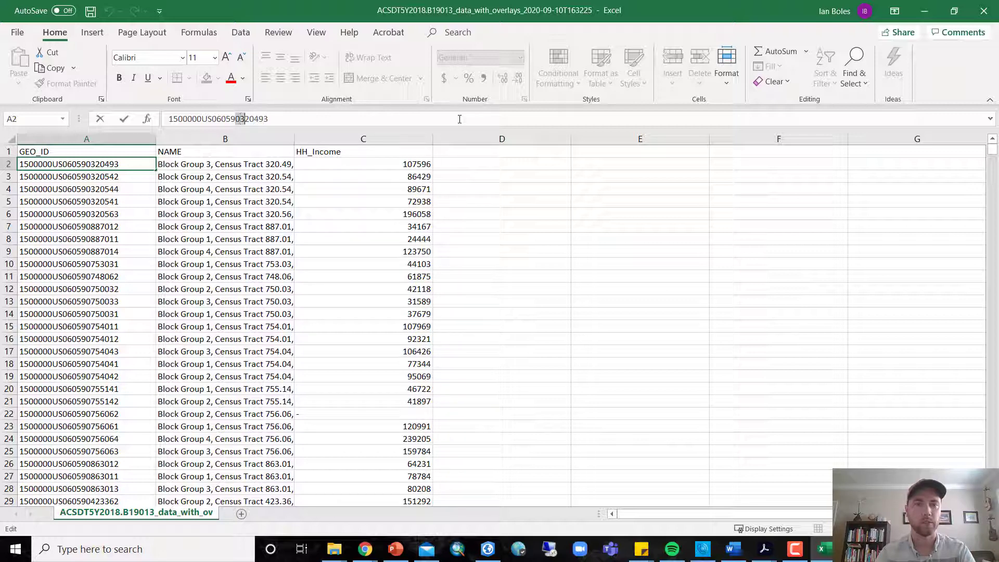
key("shift+Right")
key("shift+Right")
key("shift+Right")
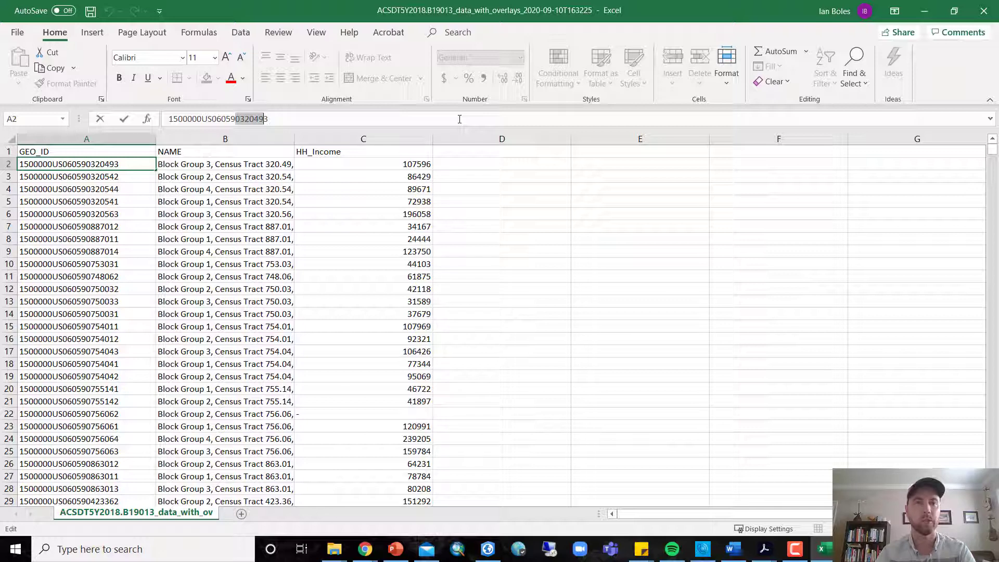
key("Right")
key("shift+Right")
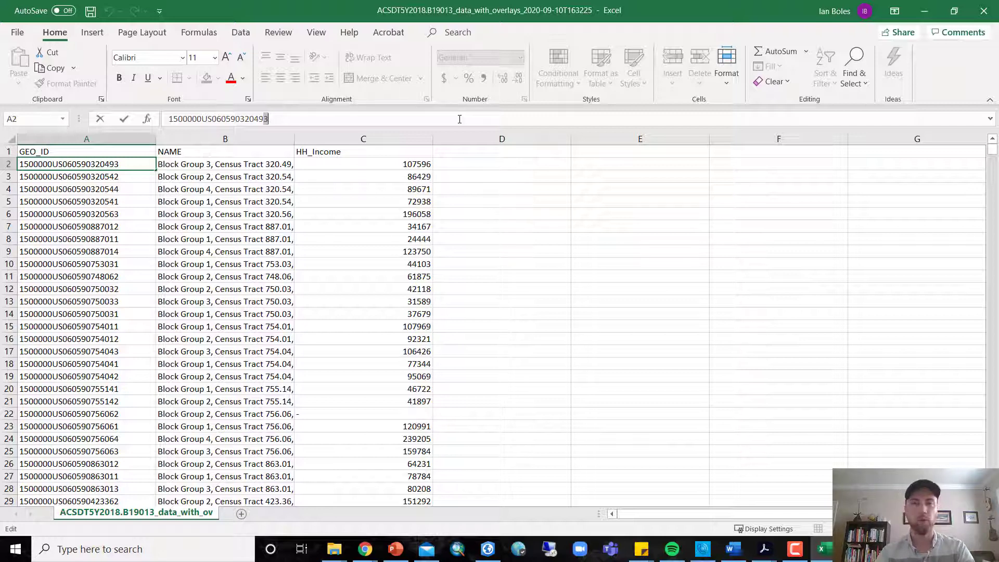
Step: Review the state, county, tract and block group parts of the GEO_ID in cell A2 by highlighting them in sequence
left_click(217, 118)
key("Left")
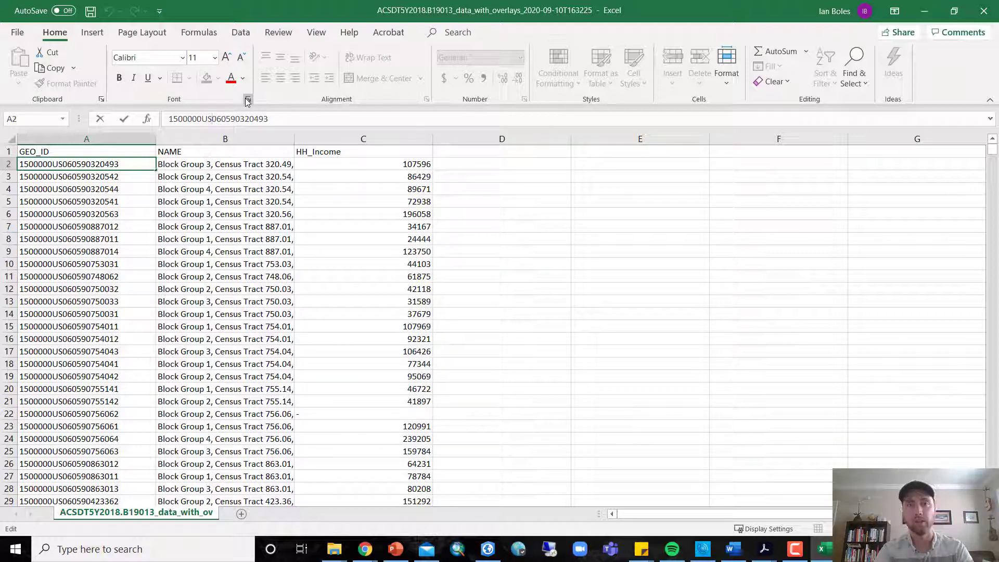
key("Right")
key("Right")
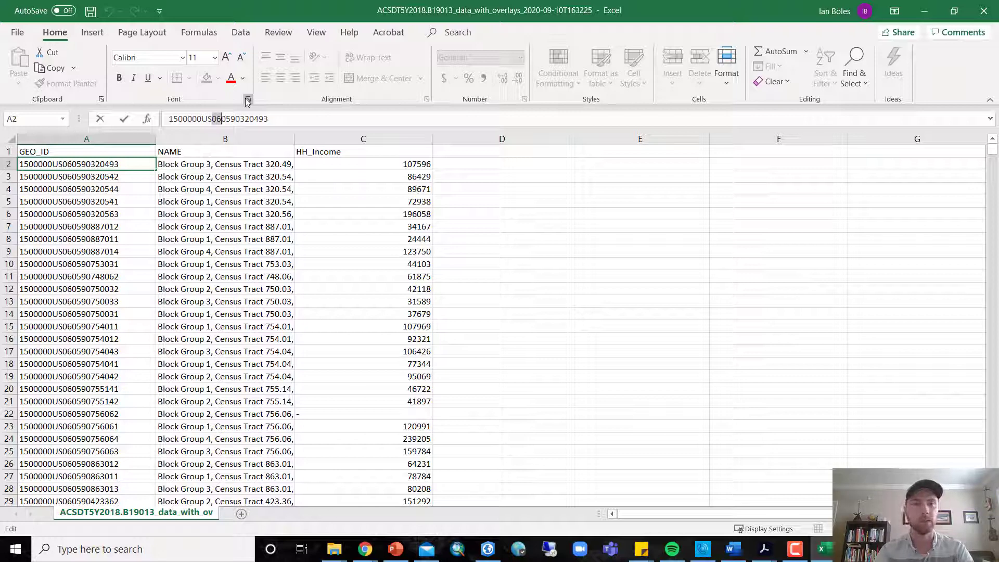
key("shift+Right")
key("shift+Right")
key("Right")
key("Right")
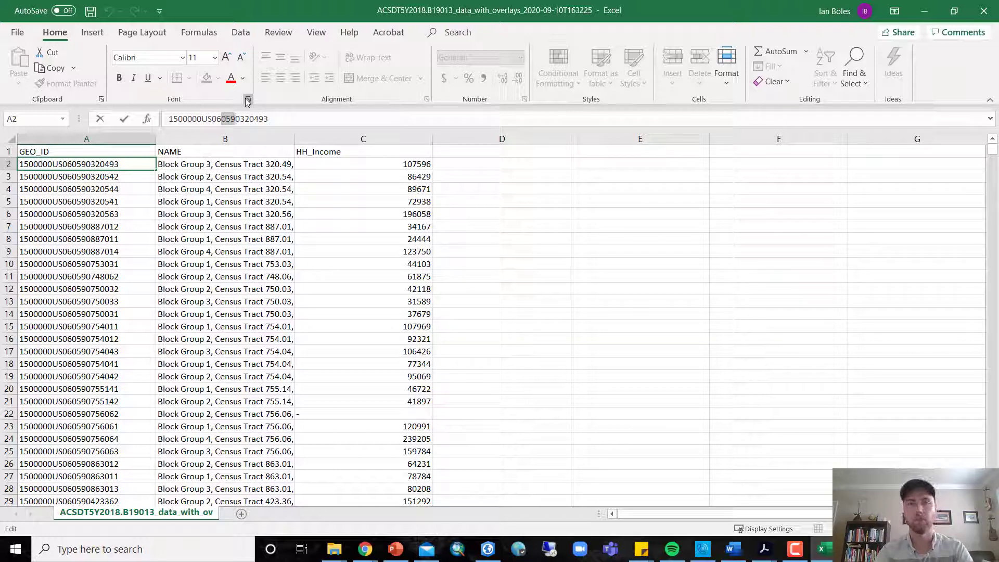
key("shift+Right")
key("shift+Right")
key("Right")
key("Right")
key("Right")
key("Right")
key("Right")
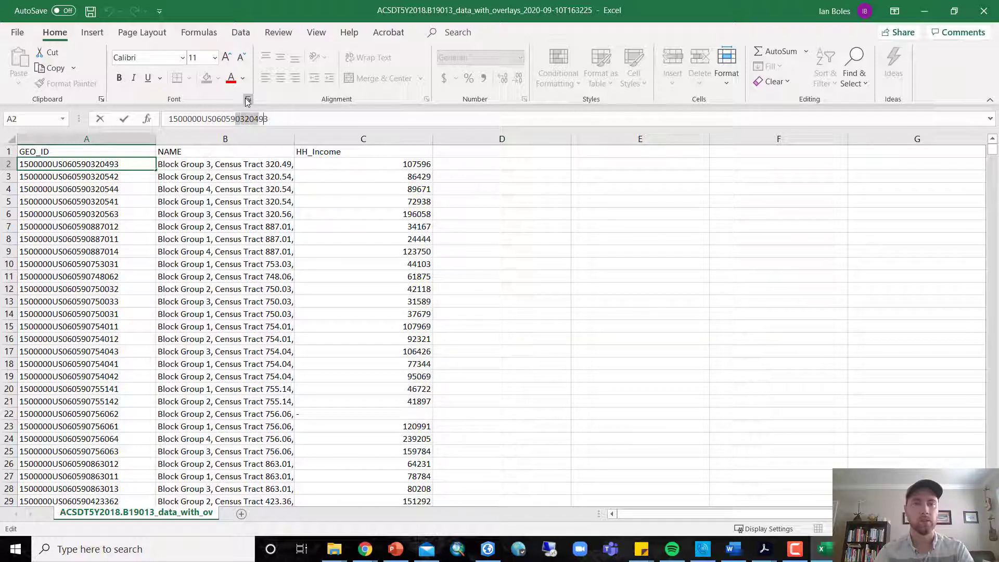
key("Right")
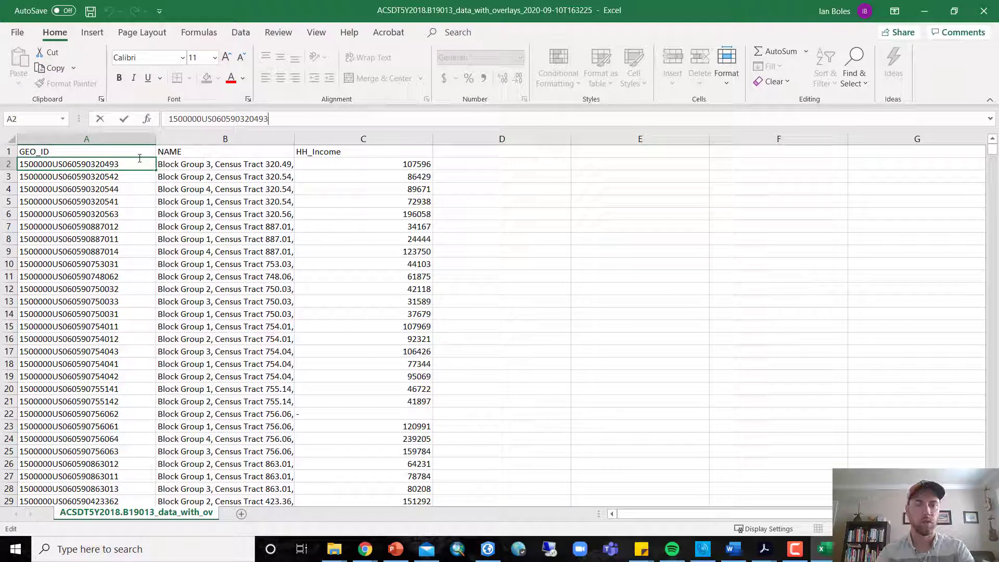
Step: Insert a blank column between the GEO_ID and NAME columns
left_click(181, 139)
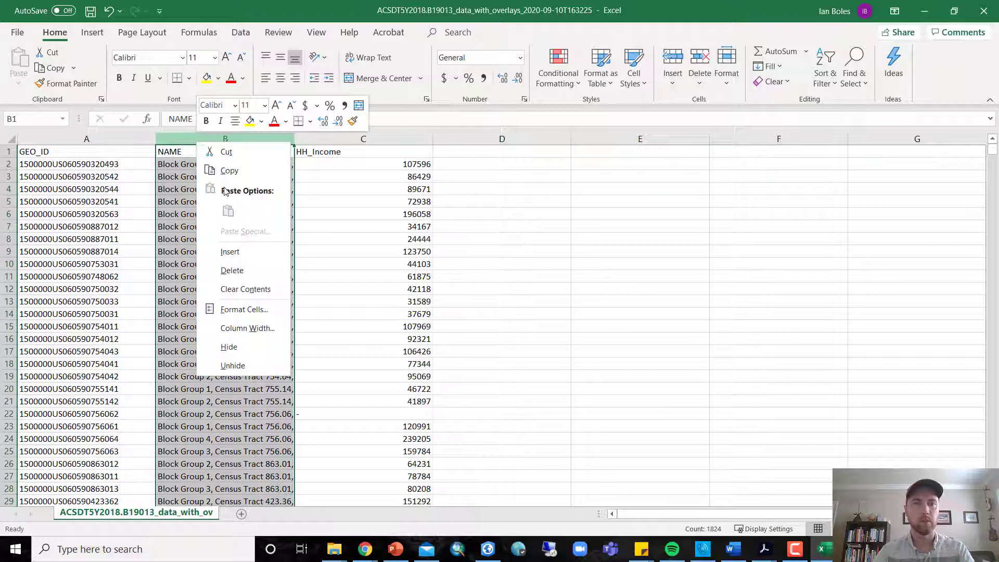
left_click(230, 252)
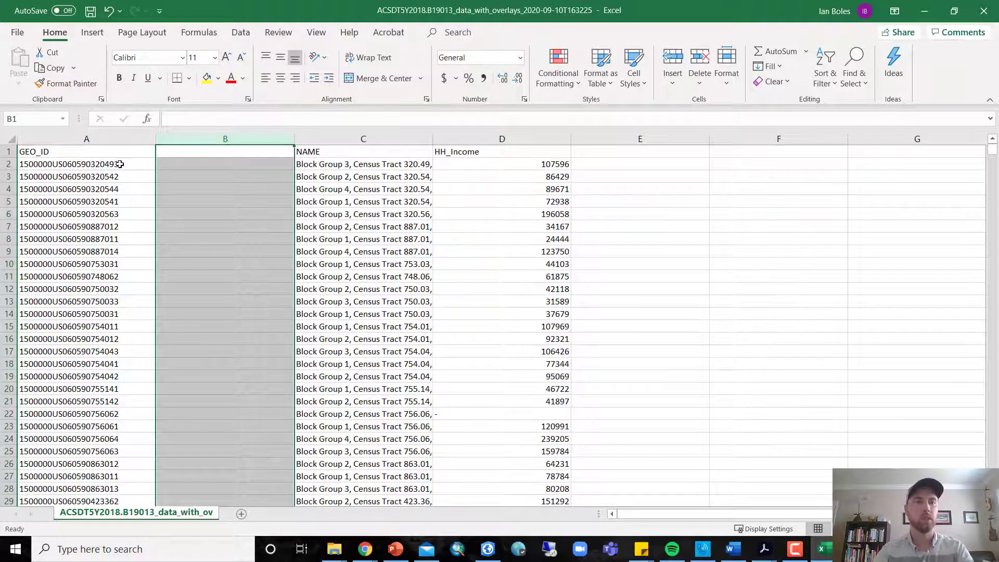
Step: Set up a fixed-width Text to Columns conversion of all GEO_ID values from A2 down, with a column break right after 1500000US
left_click(119, 163)
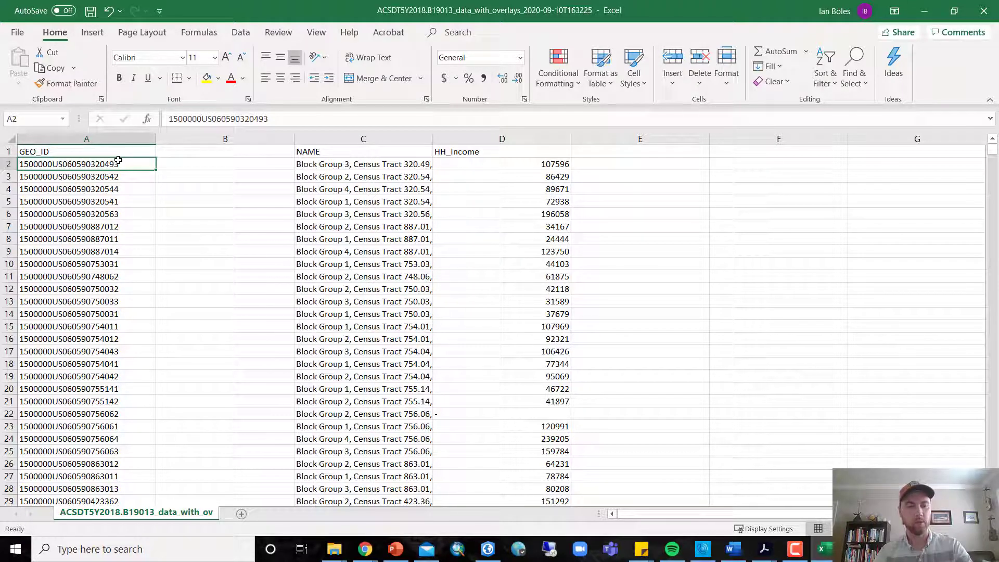
key("ctrl+shift+Down")
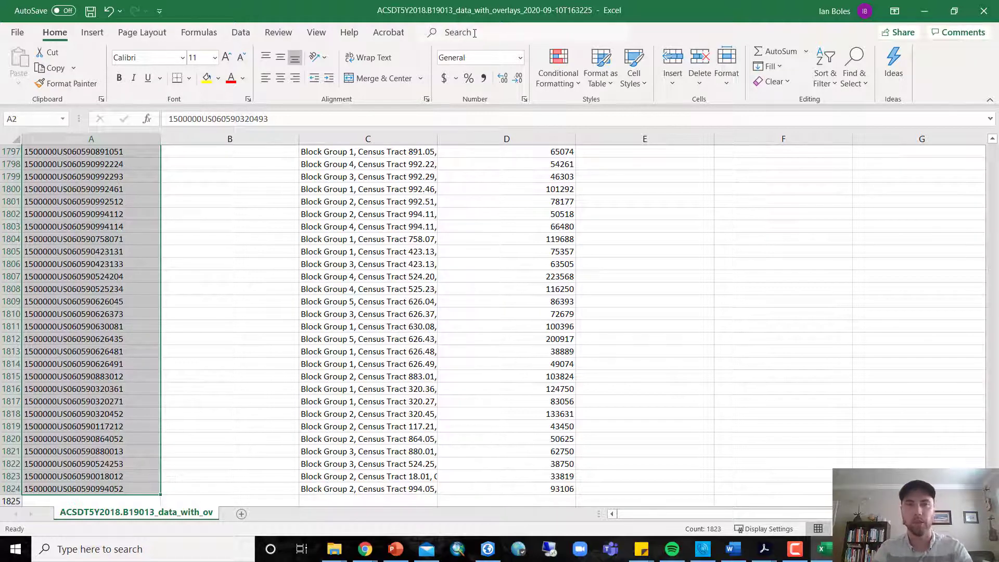
left_click(240, 33)
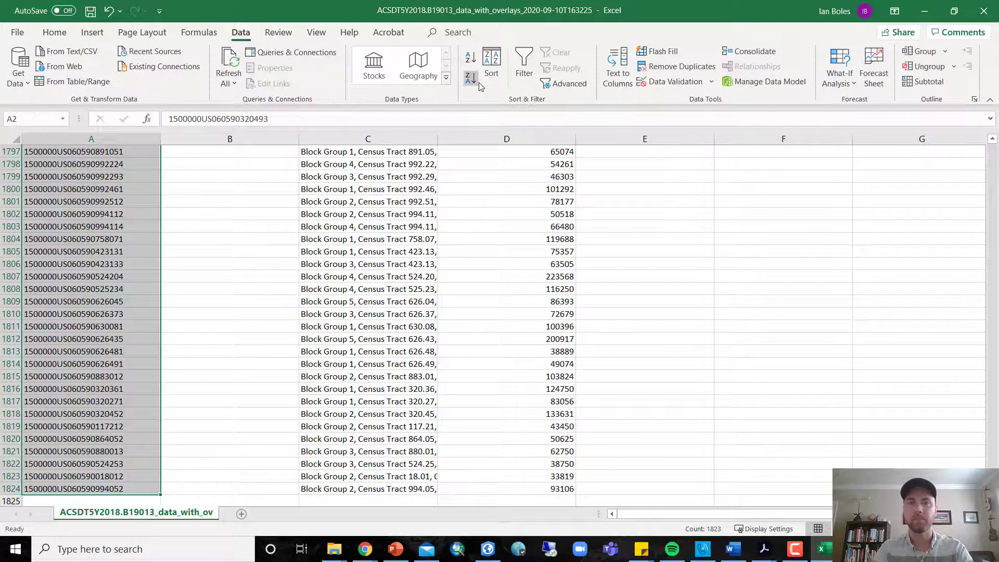
left_click(619, 65)
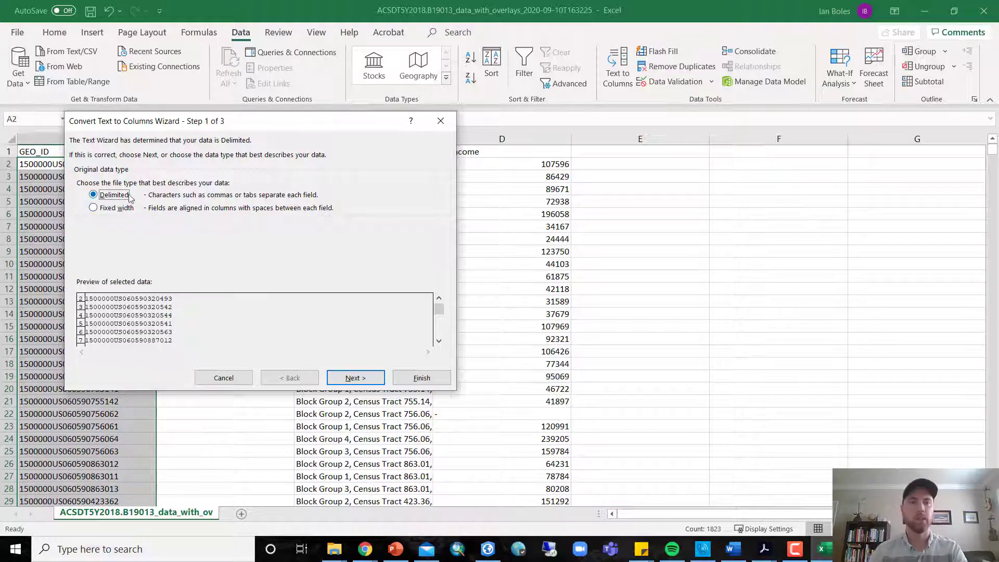
left_click(119, 209)
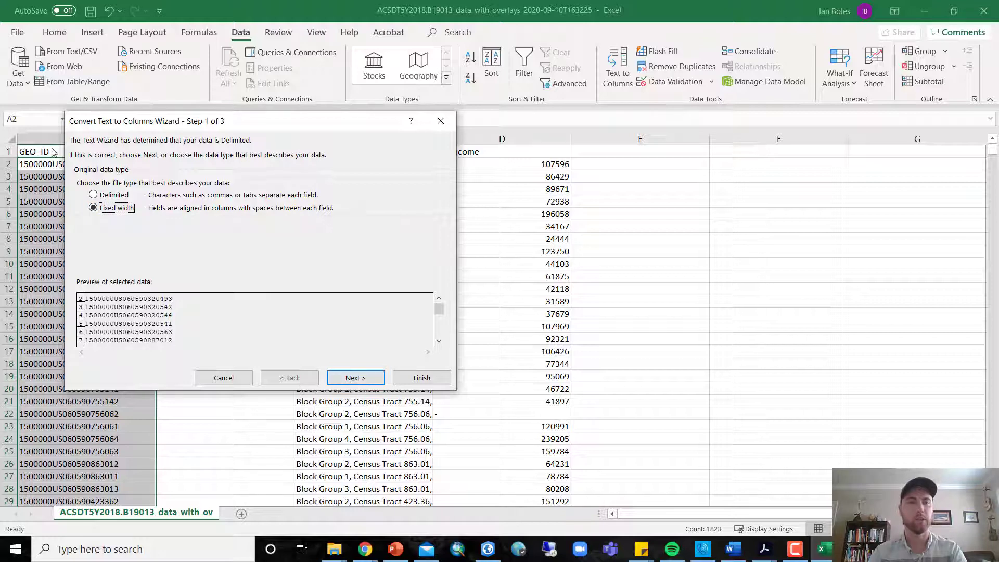
left_click(372, 382)
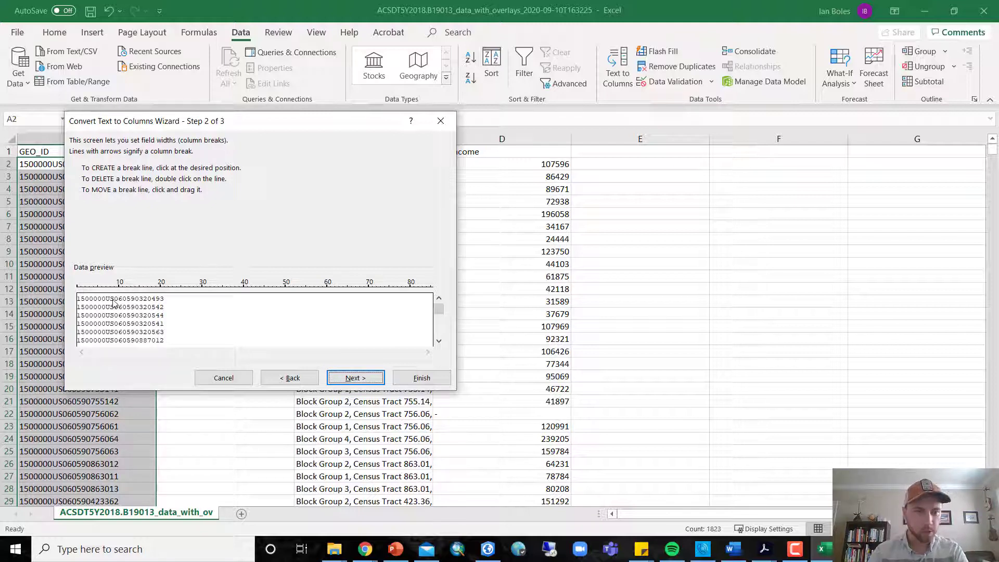
left_click(115, 304)
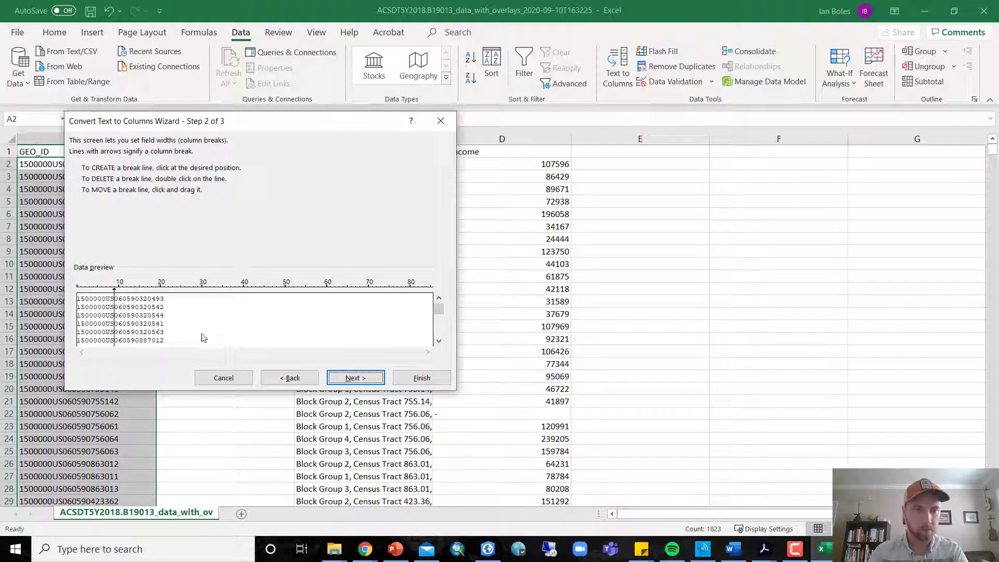
Step: Try extra column breaks before US and after the 15th character, removing each so only the break after US remains
left_click(105, 304)
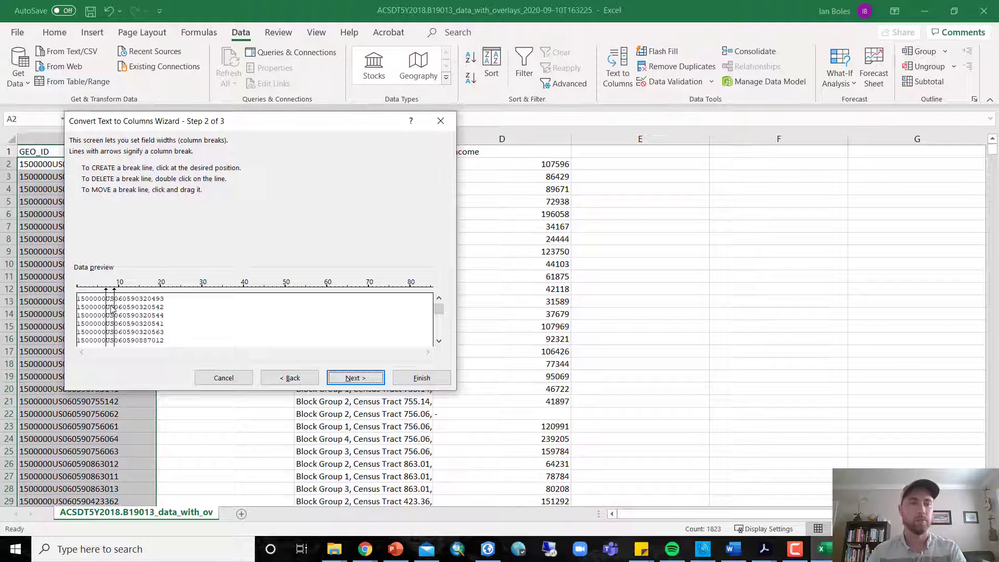
left_click_drag(109, 307, 116, 309)
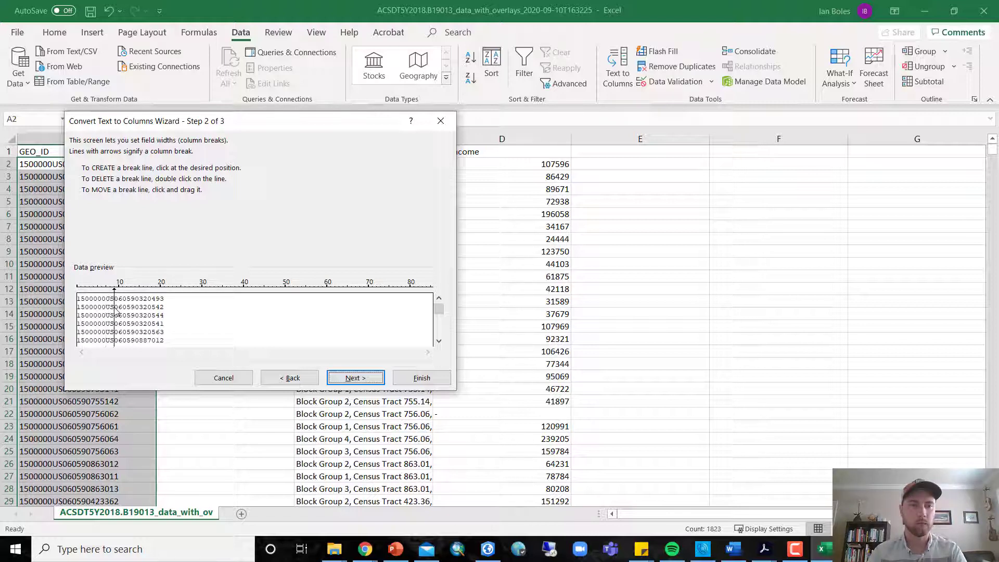
left_click(139, 307)
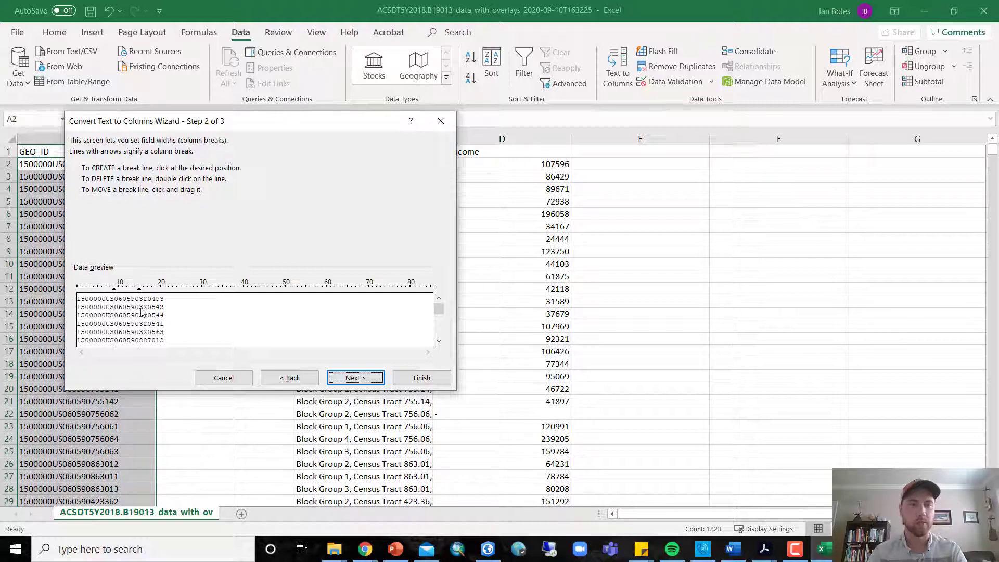
double_click(139, 306)
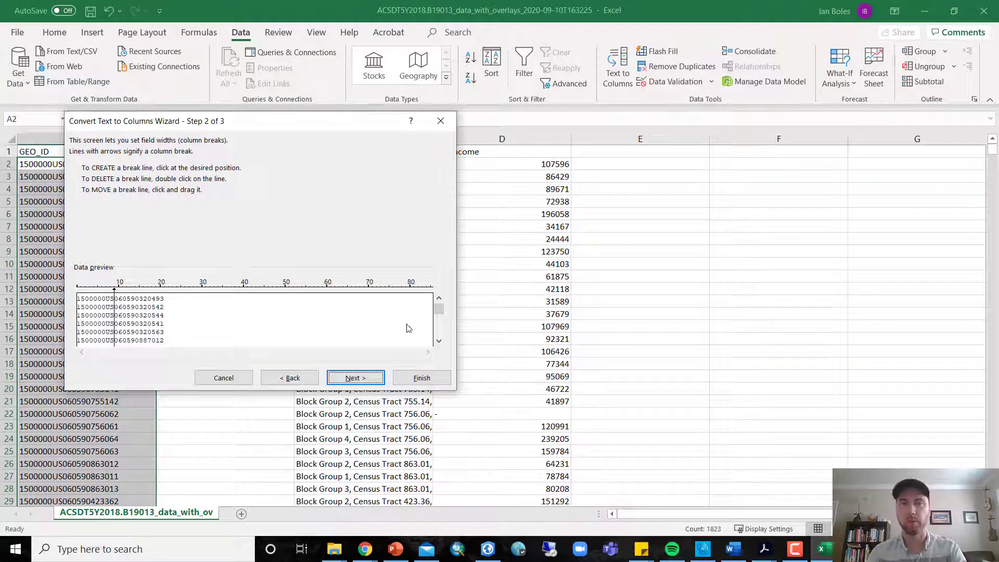
Step: Set both resulting columns to the Text data format and complete the split of the GEO_ID values
left_click(373, 380)
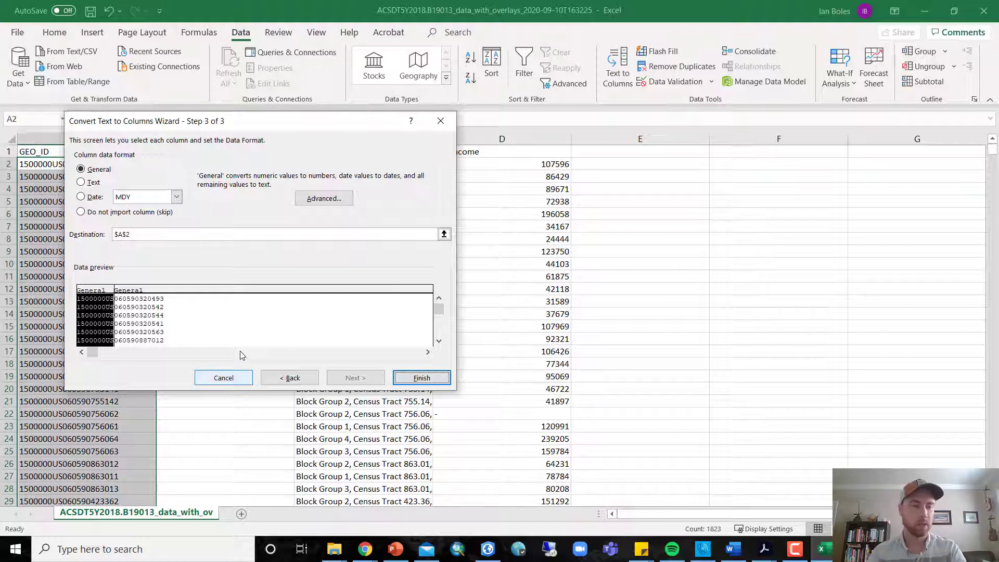
left_click(206, 319)
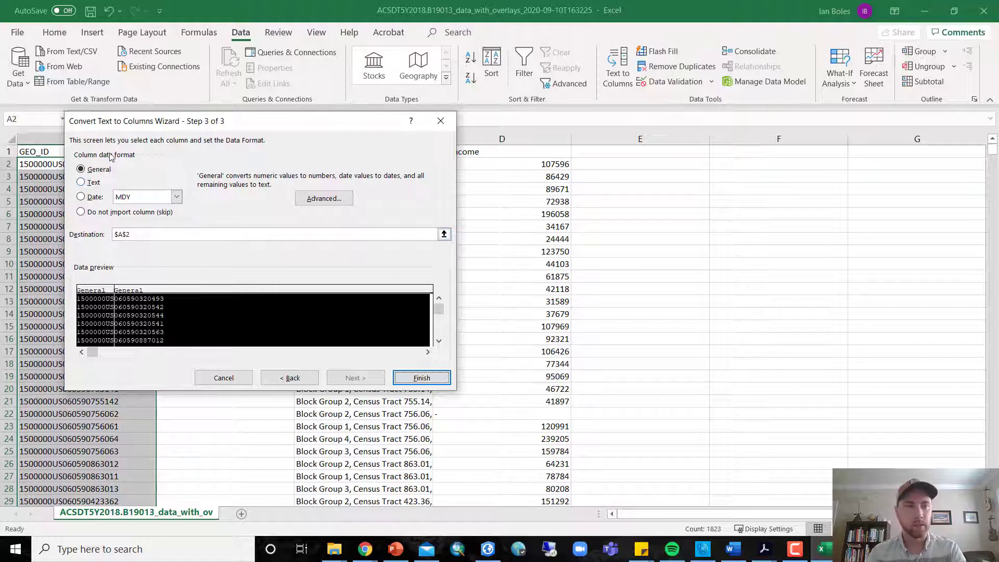
left_click(94, 182)
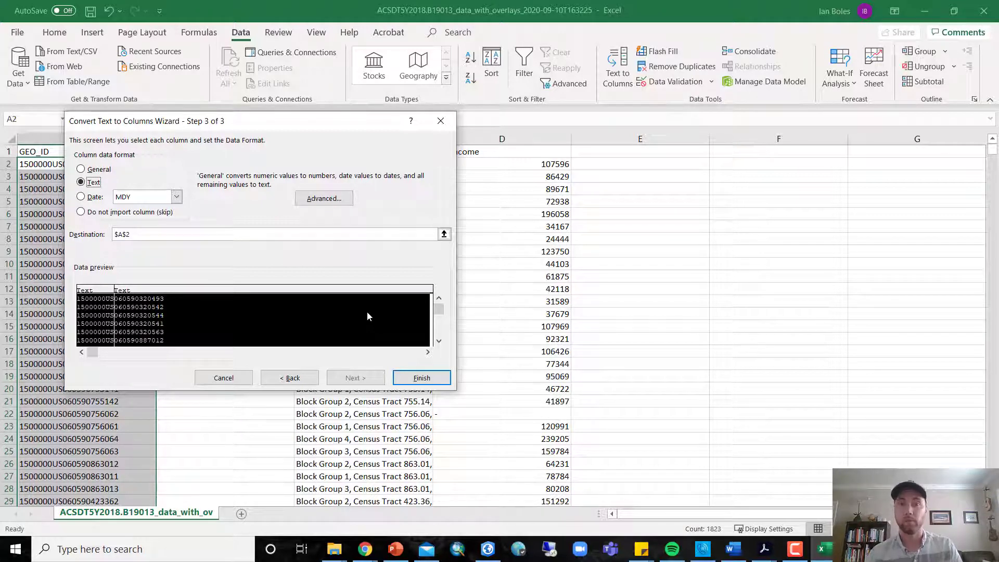
left_click(423, 378)
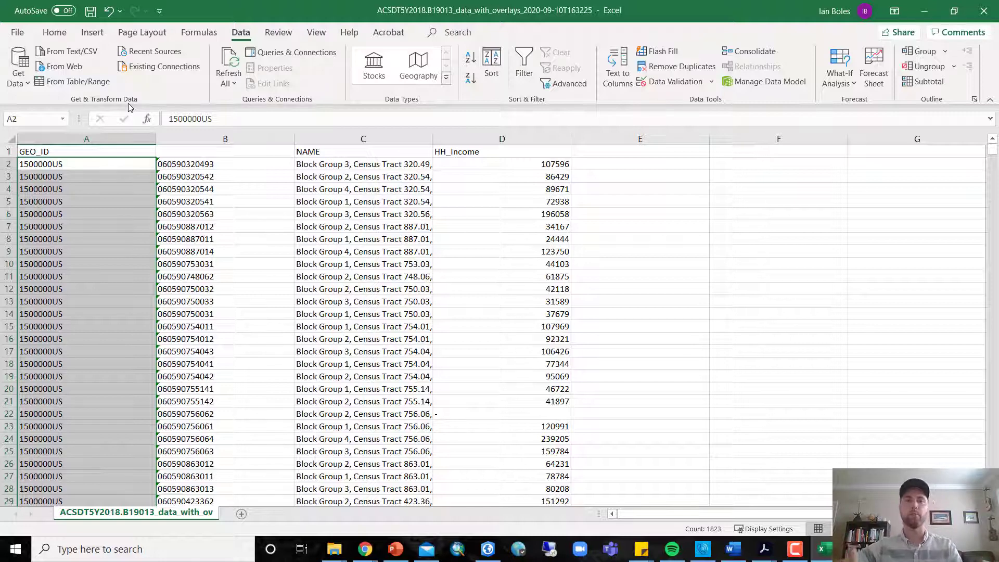
Step: Move the GEO_ID header from A1 to B1, above the shortened ID codes
left_click(77, 154)
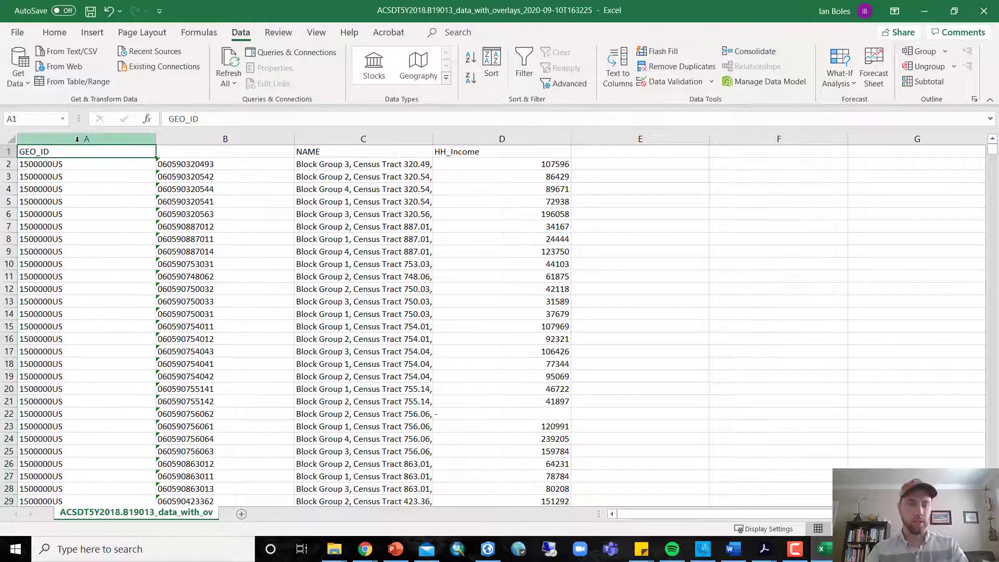
key("ctrl+c")
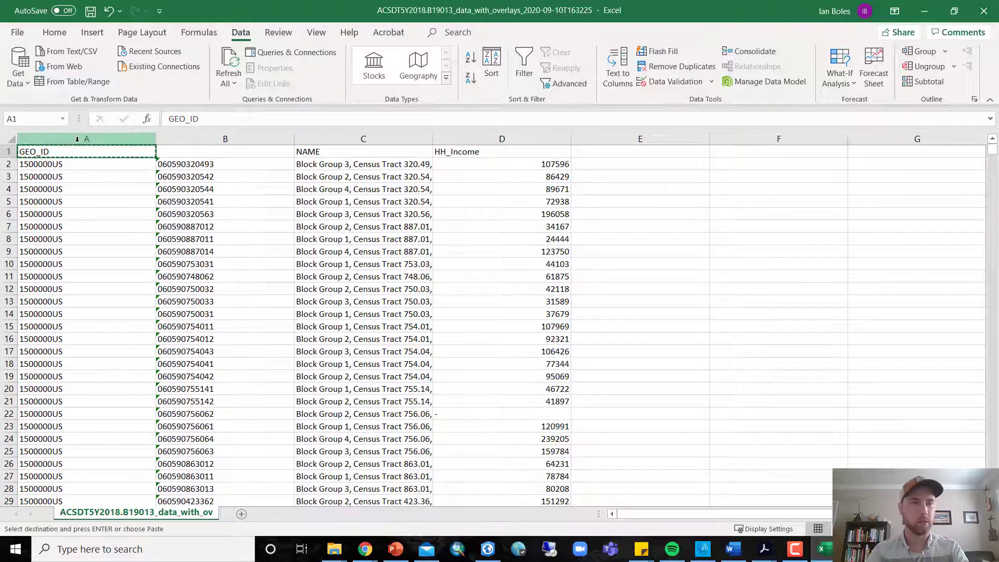
key("Right")
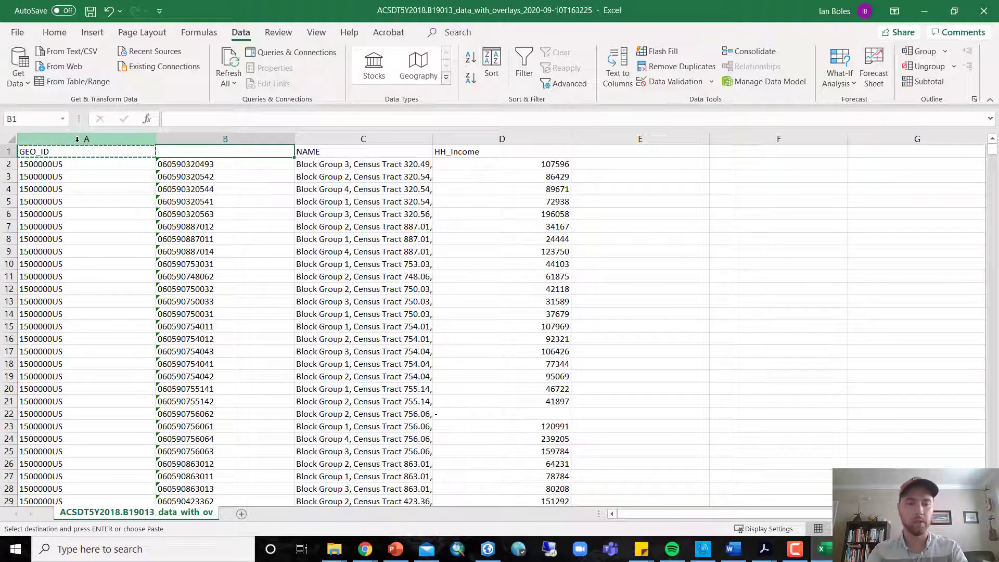
key("Return")
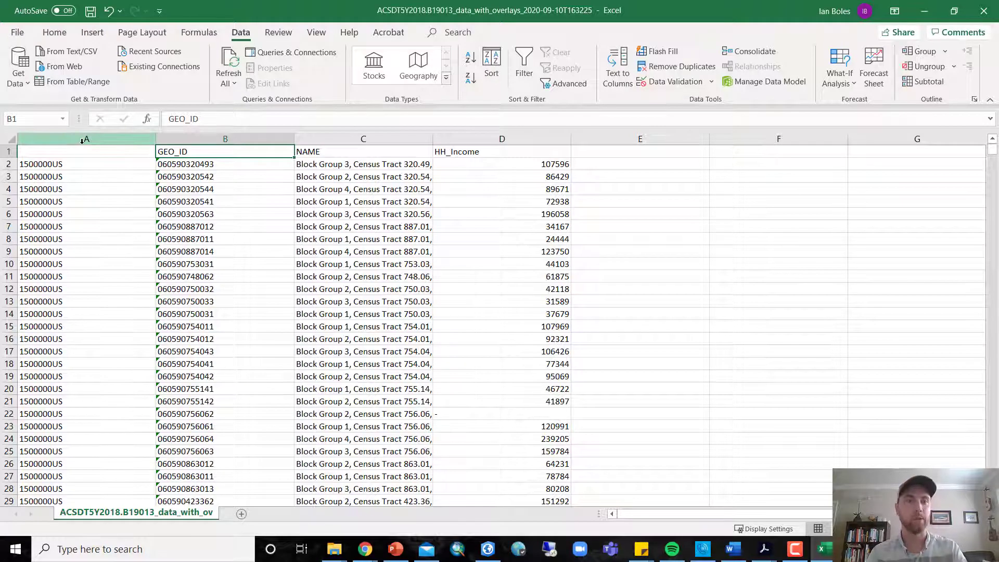
Step: Delete column A, which holds the leftover 1500000US prefixes
left_click(87, 137)
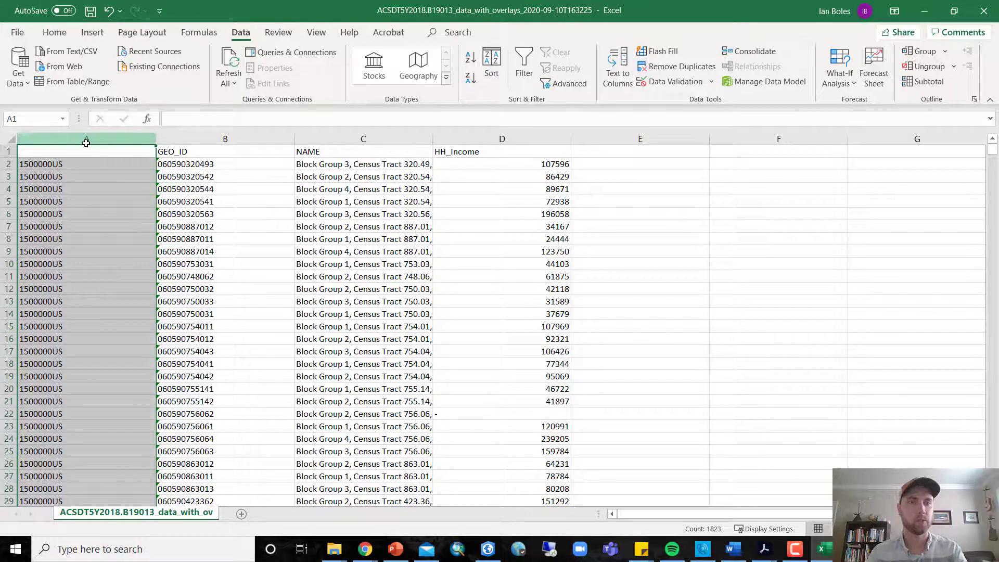
right_click(81, 189)
left_click(130, 317)
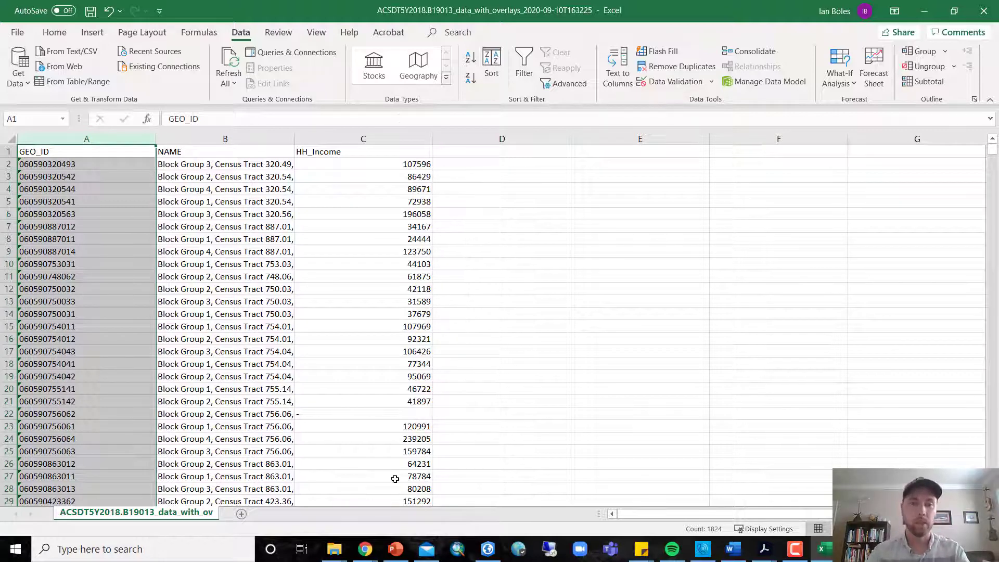
Step: Replace every "-" entry with 0 throughout the HH_Income values, from C2 down to the last row
left_click(320, 413)
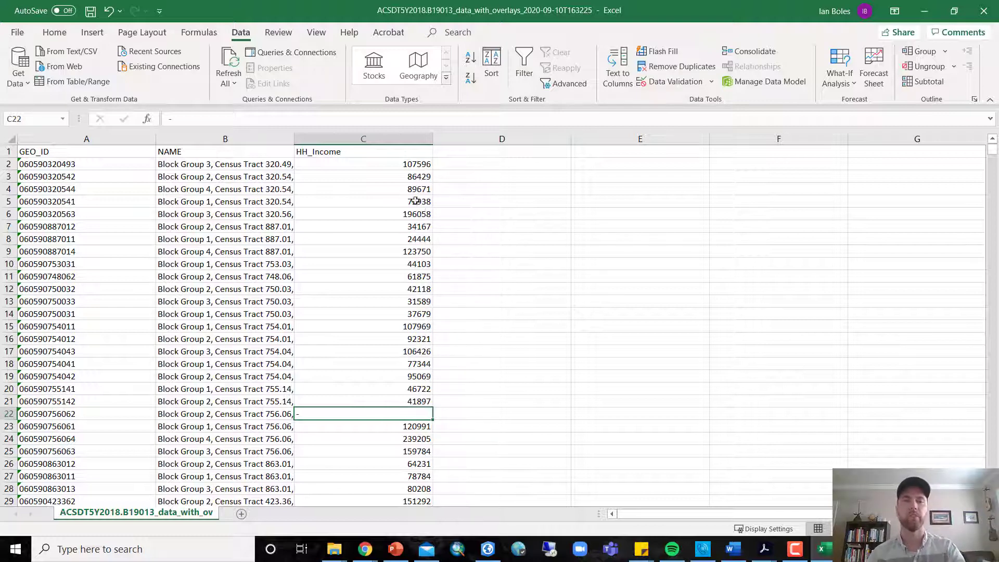
left_click(391, 165)
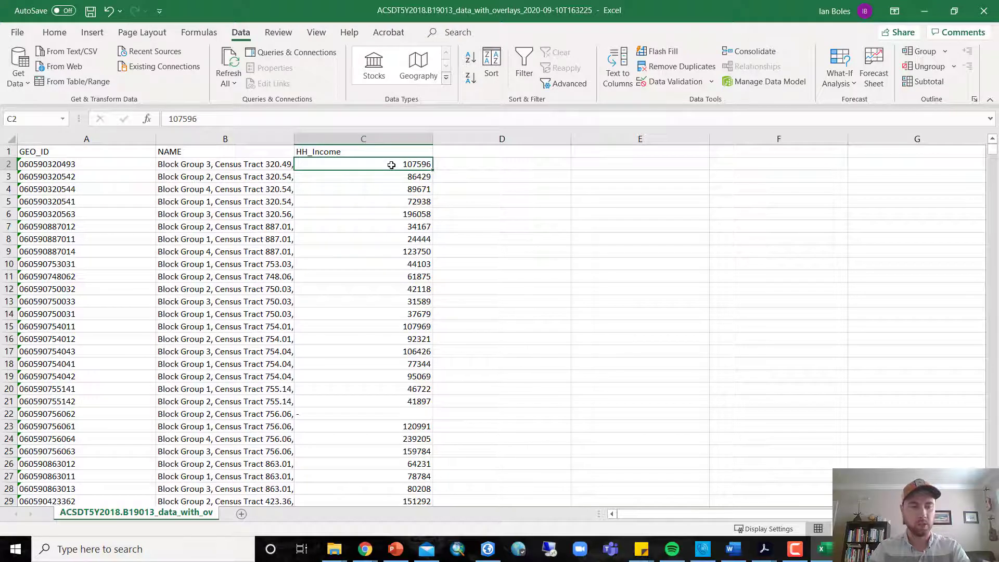
key("ctrl+shift+Down")
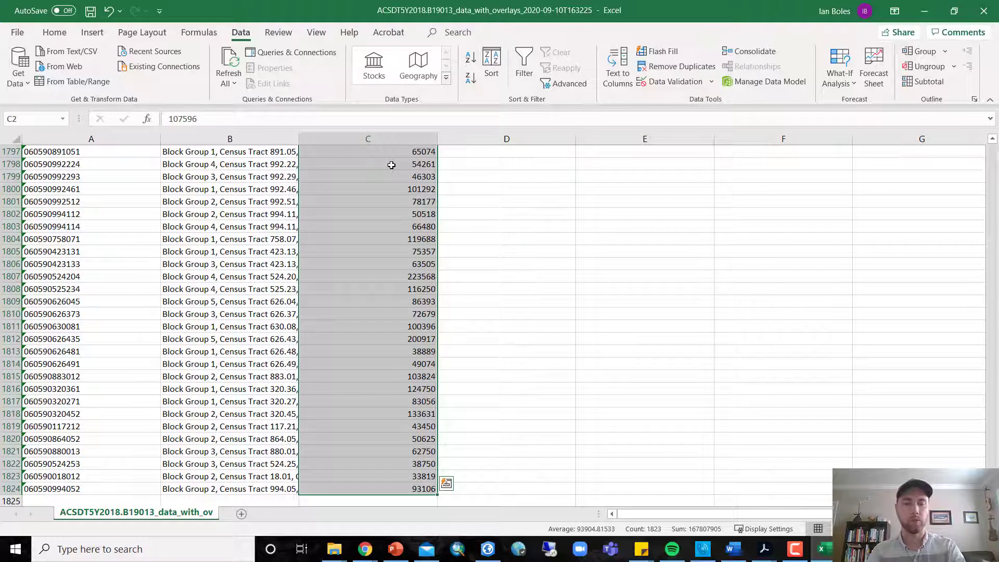
key("ctrl+h")
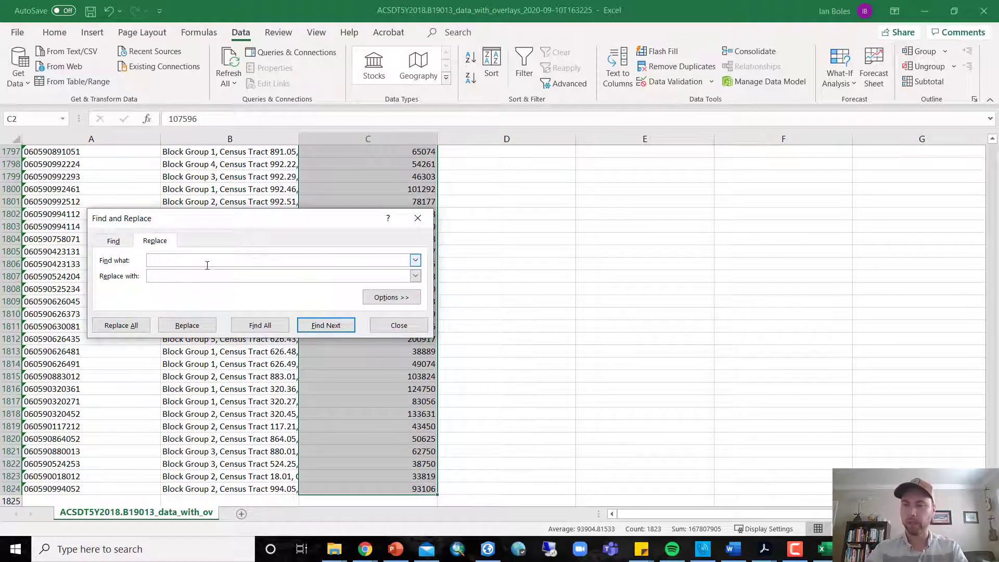
key("Tab")
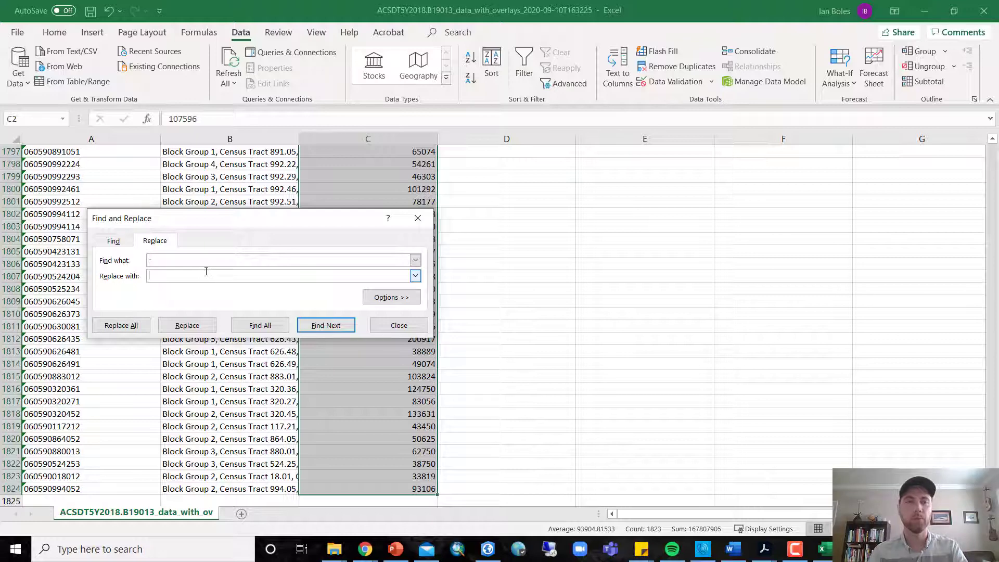
type("0")
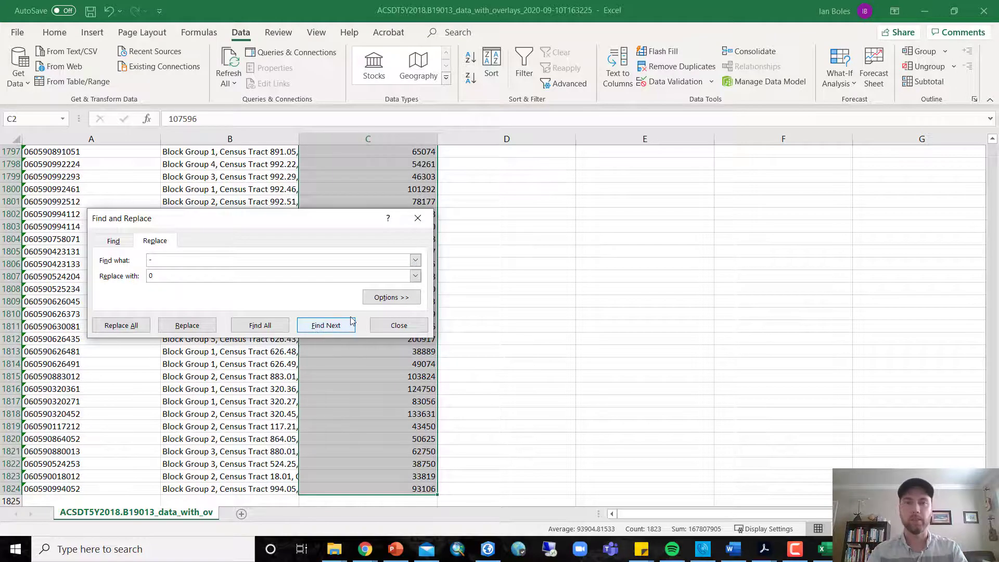
left_click(121, 325)
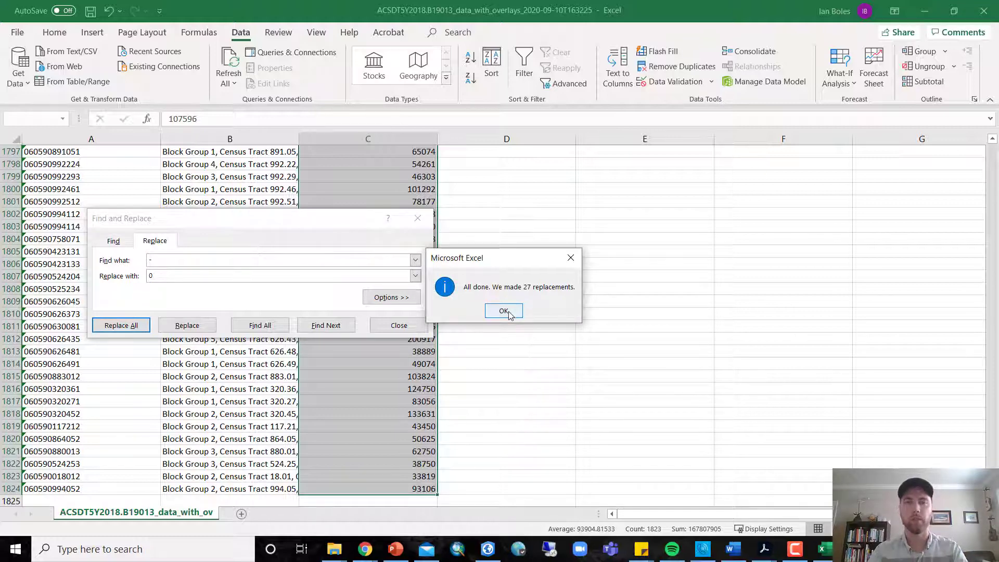
left_click(505, 311)
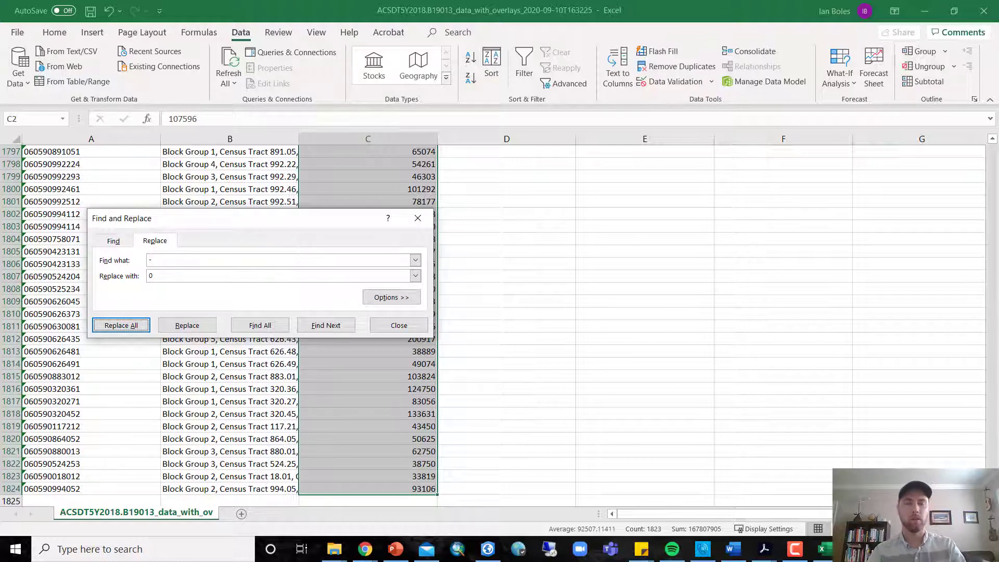
Step: Replace every "250,000+" entry in the HH_Income values with 250000, and return to cell A1
left_click(281, 260)
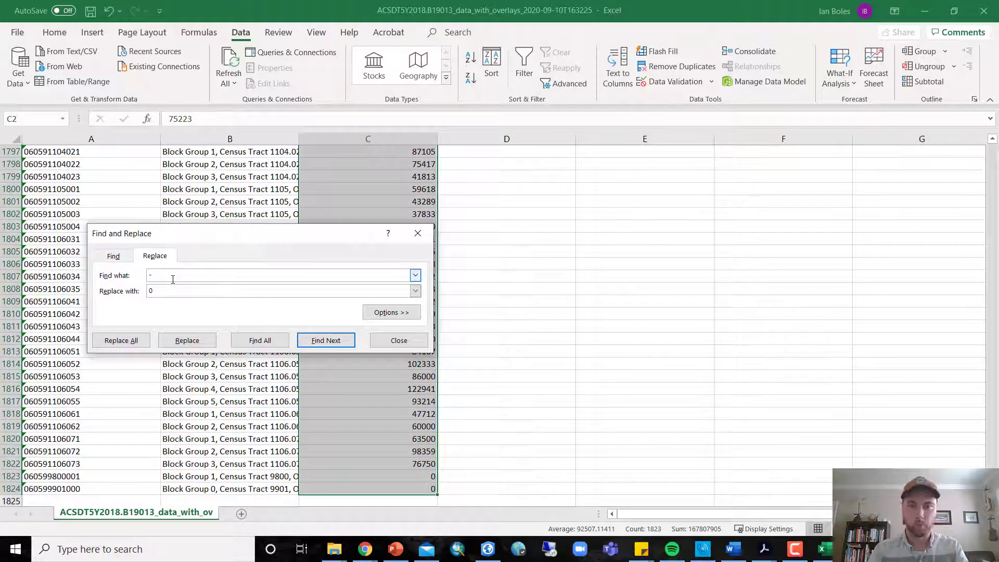
type("250")
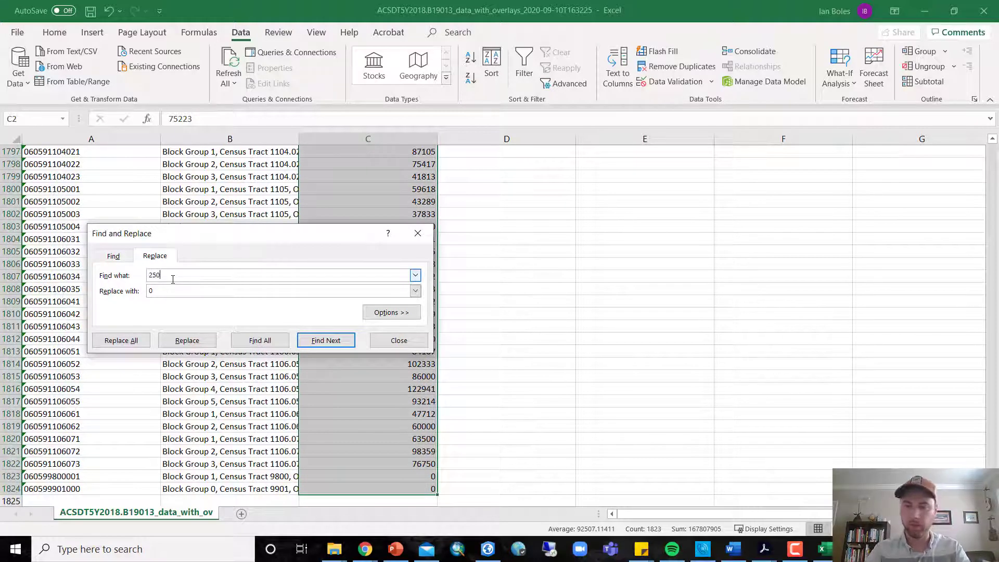
type(",000+")
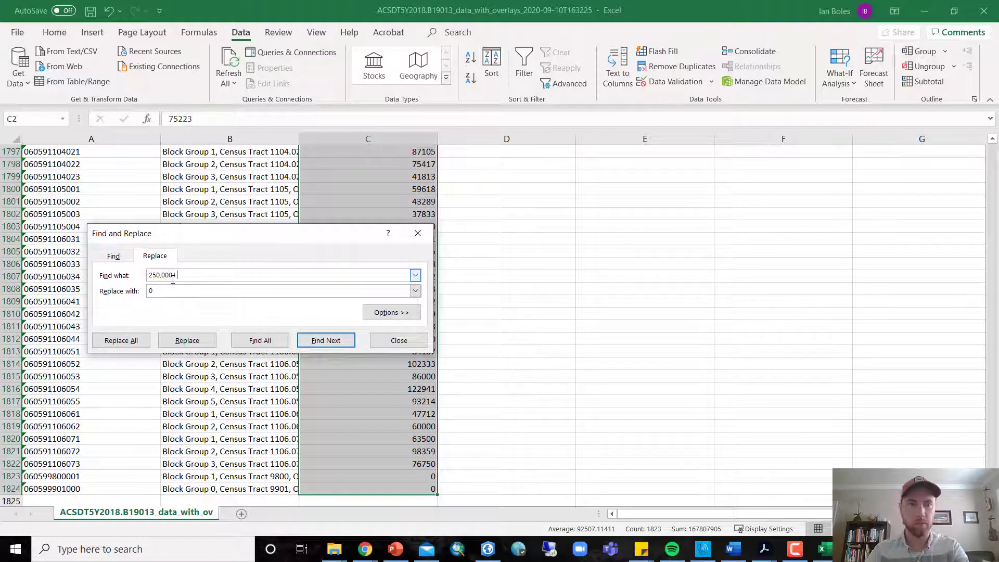
left_click(163, 292)
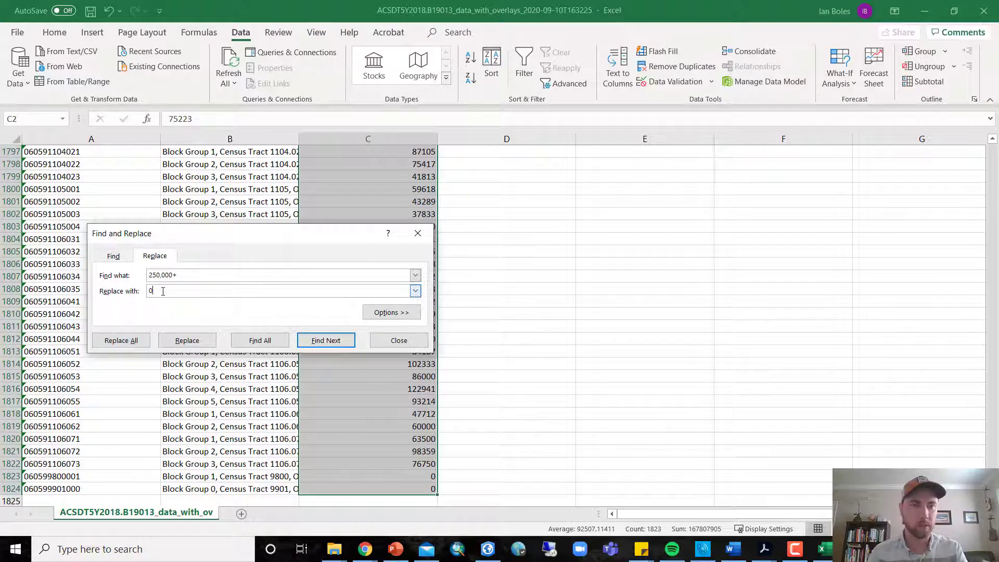
type("250000")
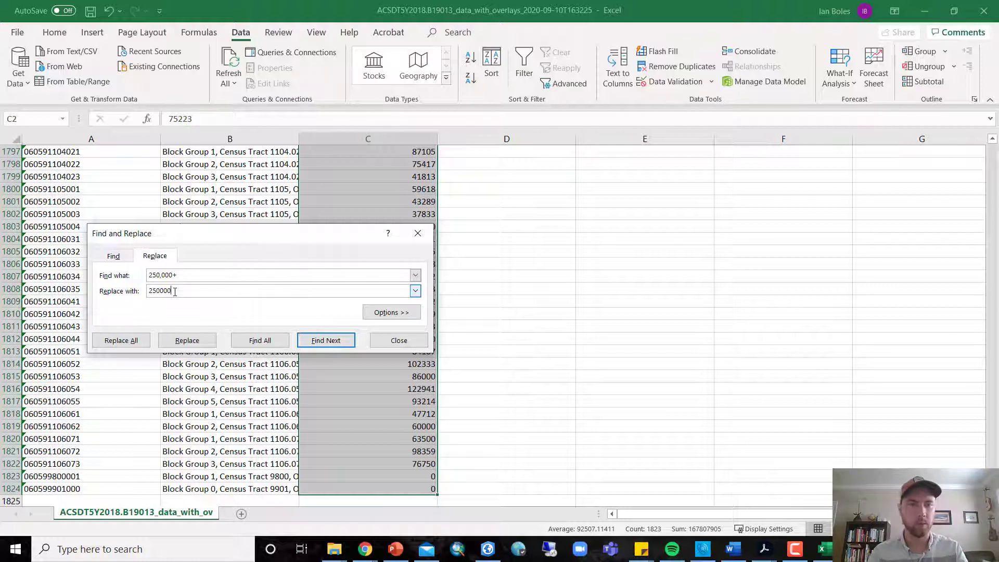
left_click(122, 341)
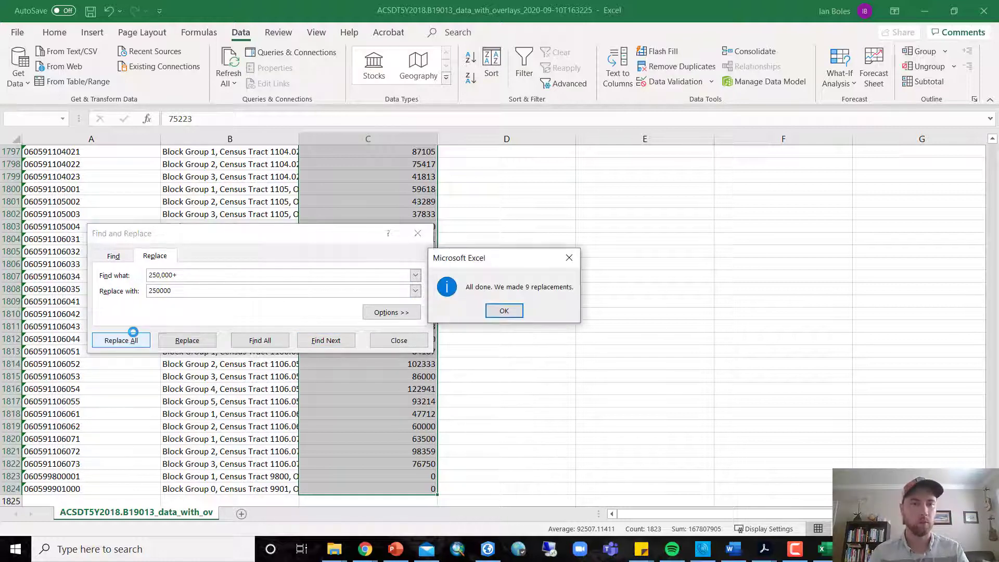
left_click(504, 310)
left_click(400, 340)
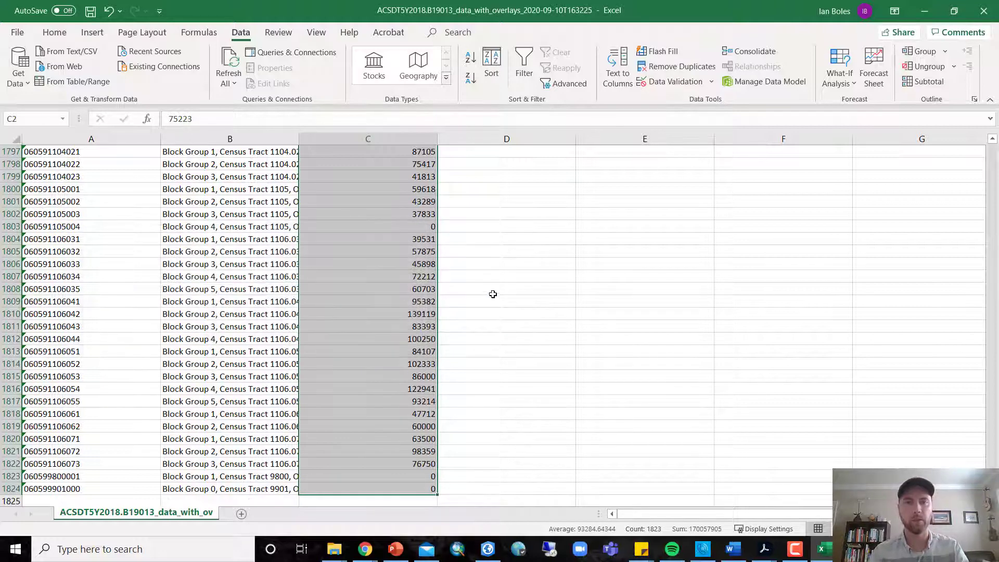
left_click(534, 376)
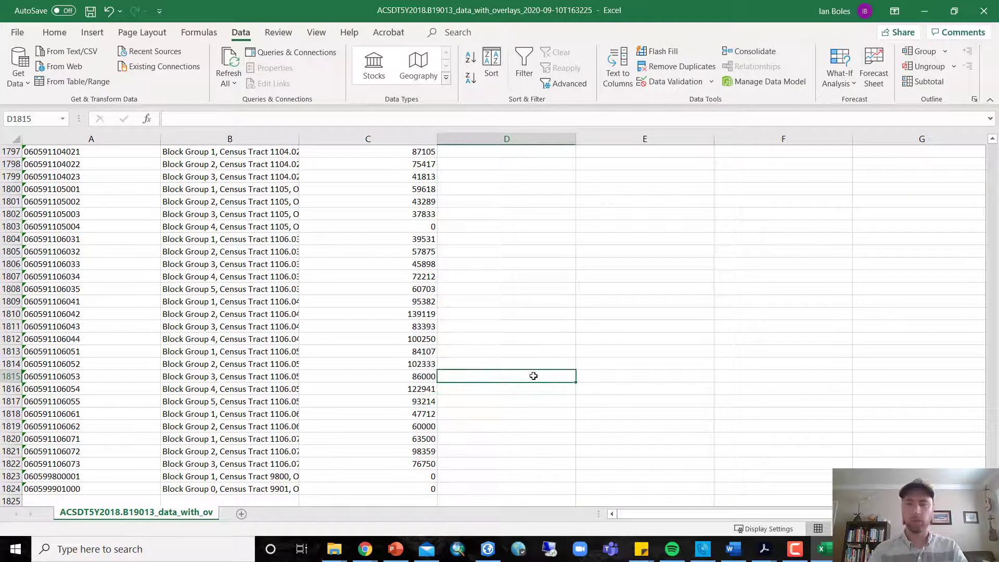
key("ctrl+Home")
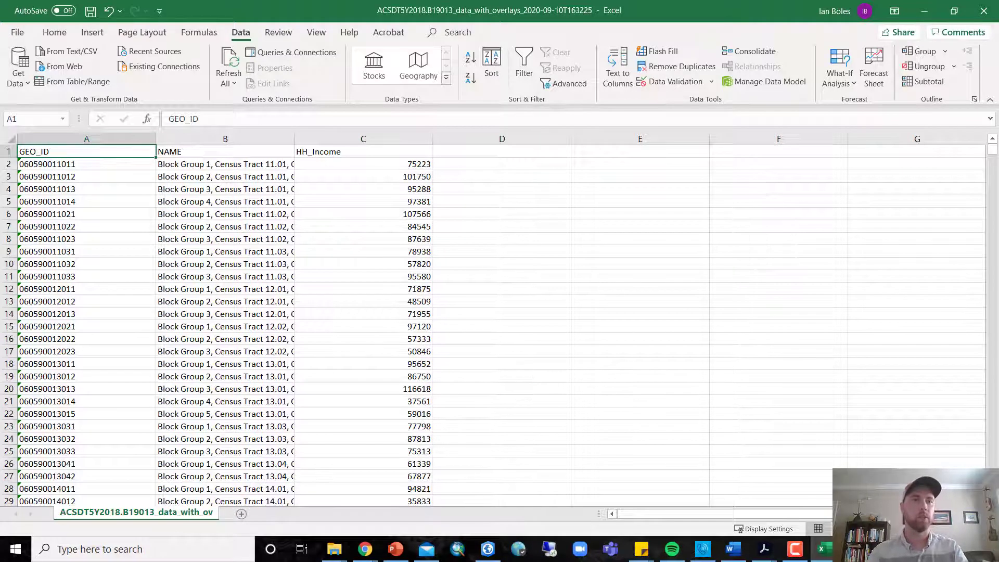
Step: Set up saving the table as an Excel Workbook named OC_HH_Income in the Week 4 - Census folder, but dismiss the dialog without saving
left_click(17, 32)
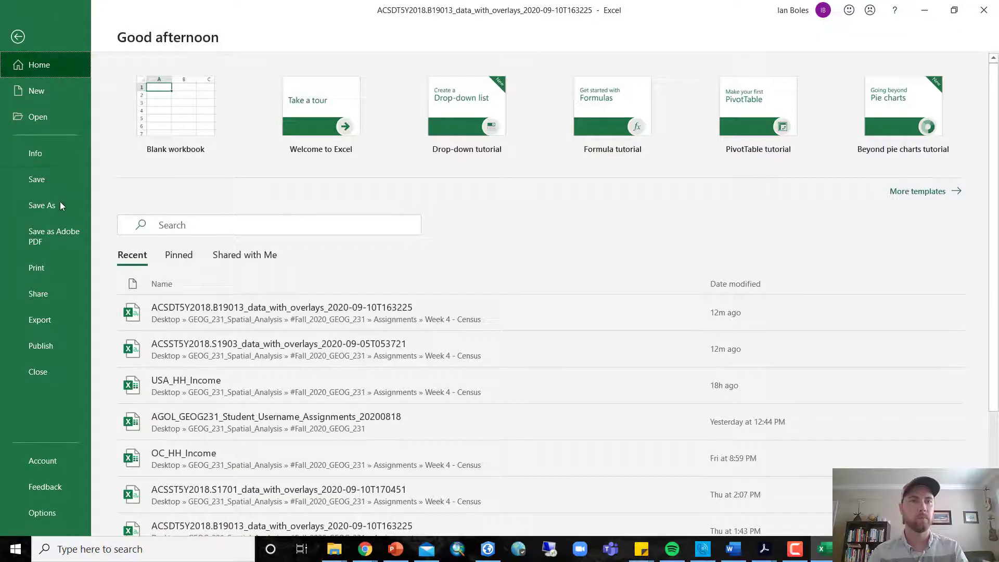
left_click(42, 206)
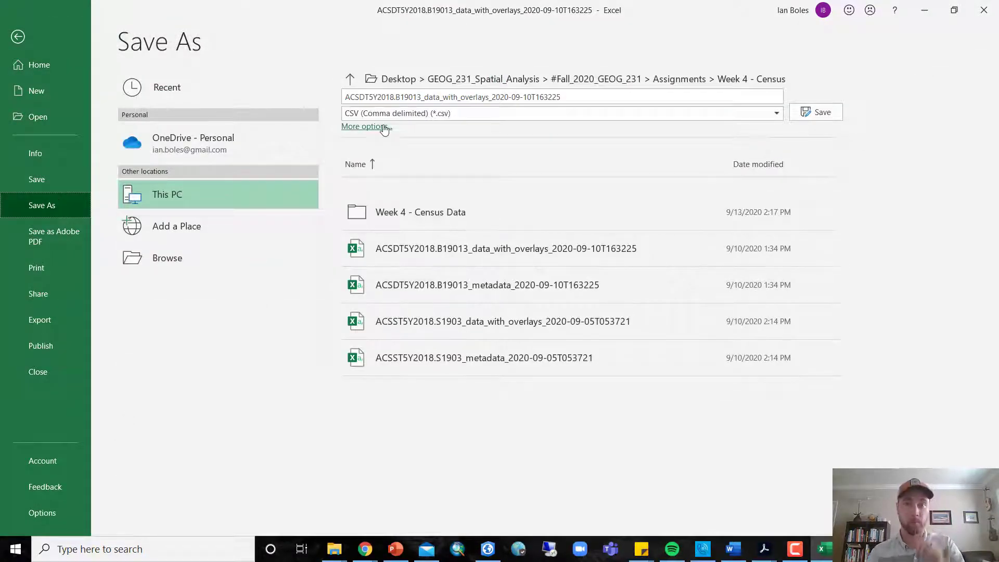
left_click(367, 126)
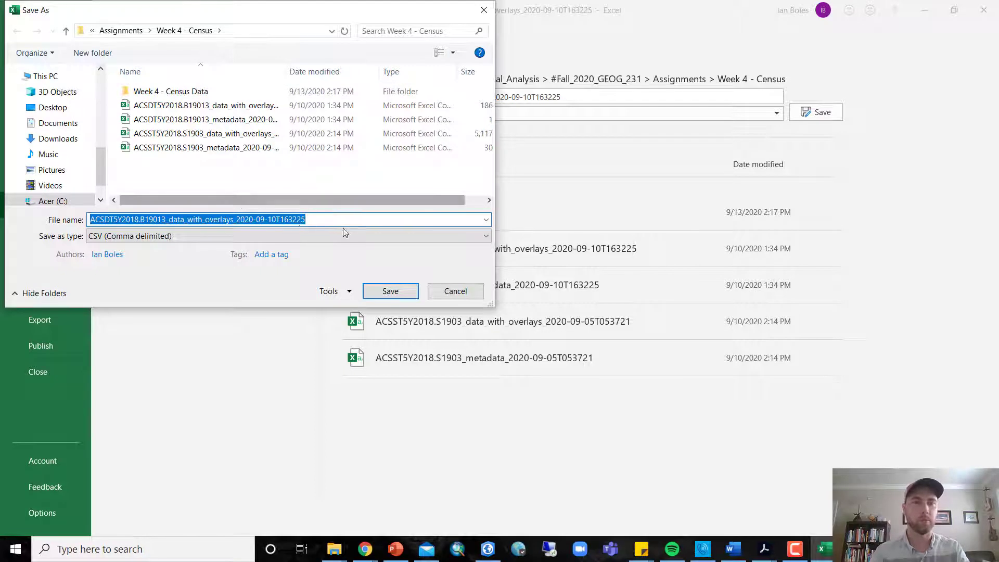
left_click(332, 236)
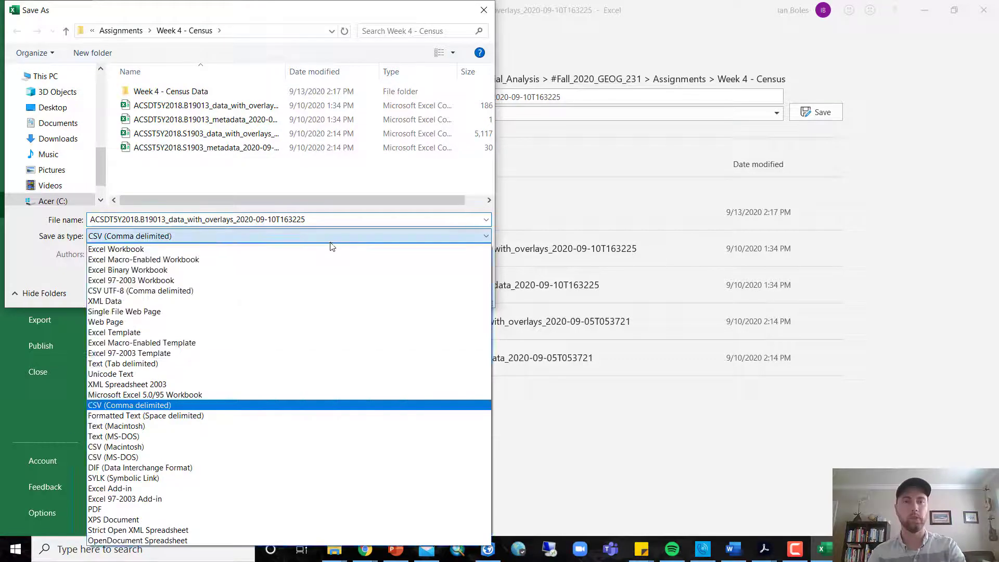
left_click(204, 250)
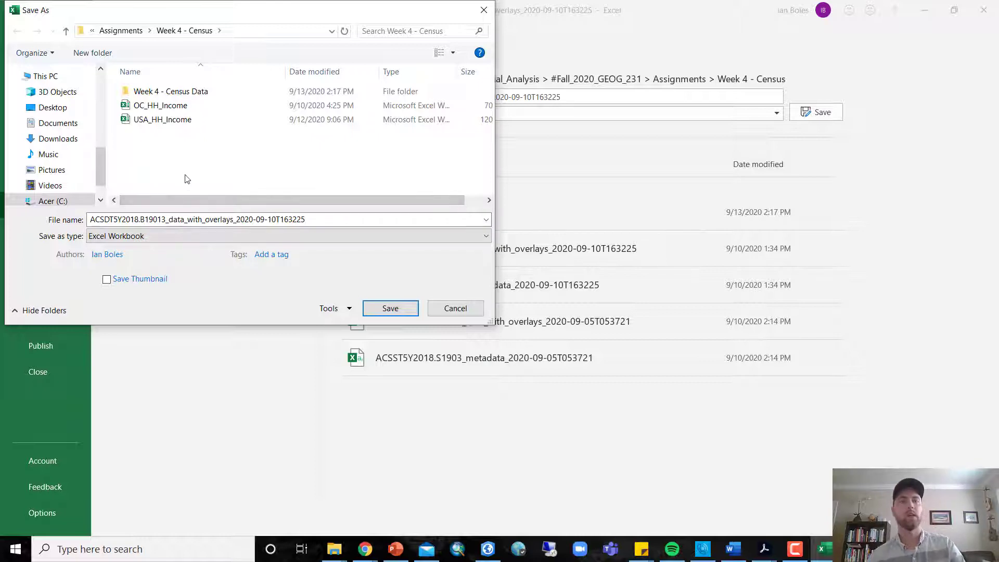
left_click(167, 111)
left_click(100, 220)
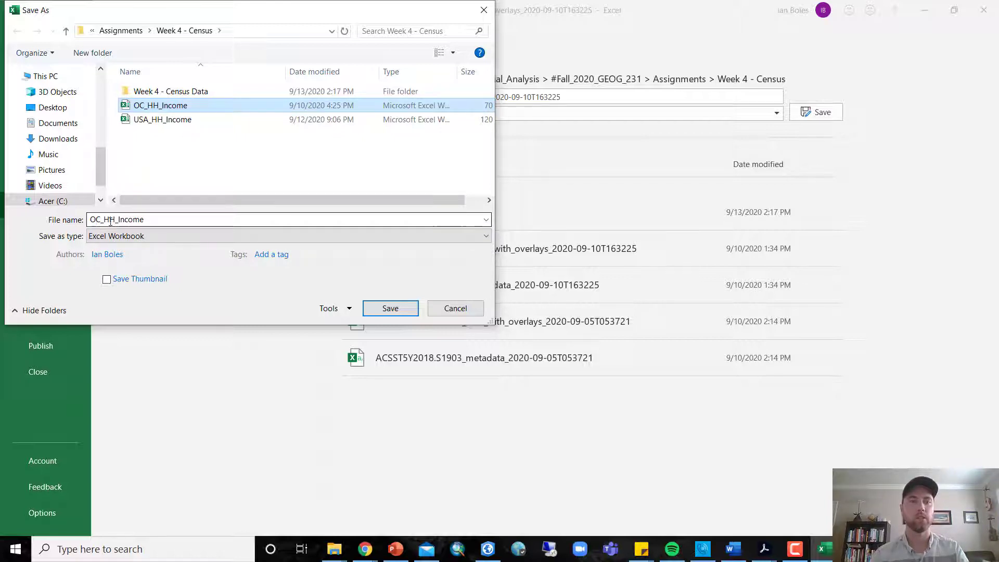
left_click(182, 238)
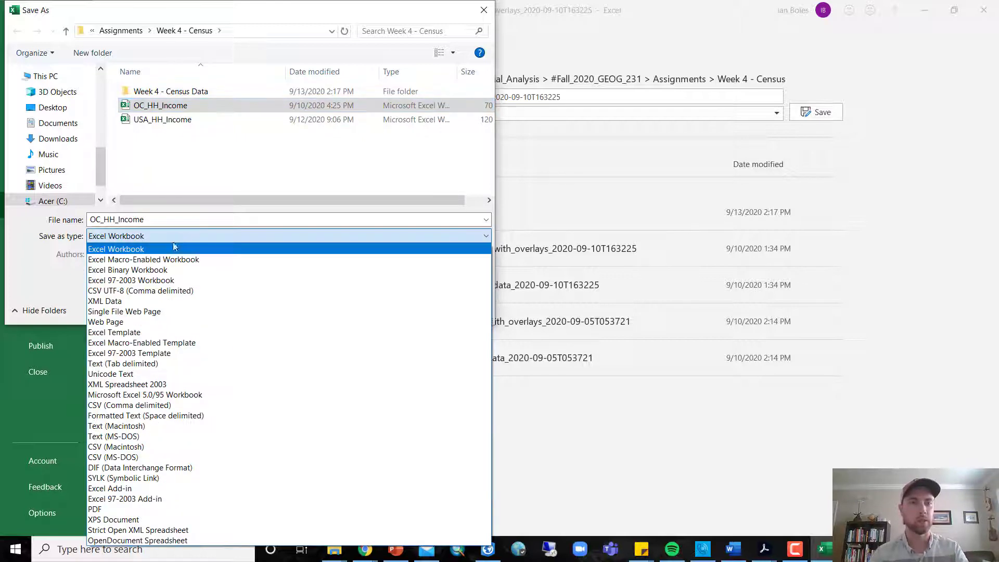
left_click(132, 249)
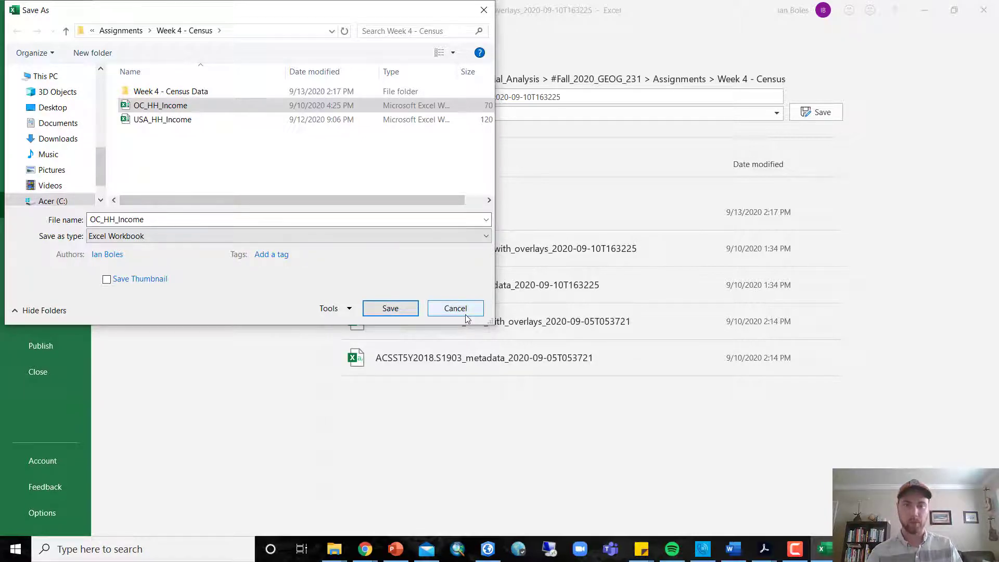
left_click(484, 13)
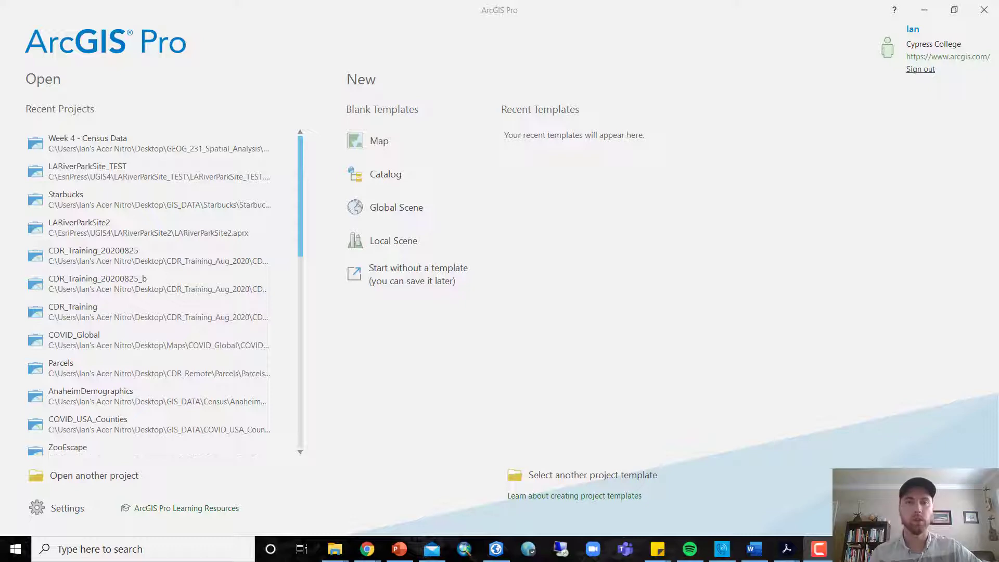
Step: In ArcGIS Pro, start a new project from the blank Map template and name it Census_Data
left_click(394, 145)
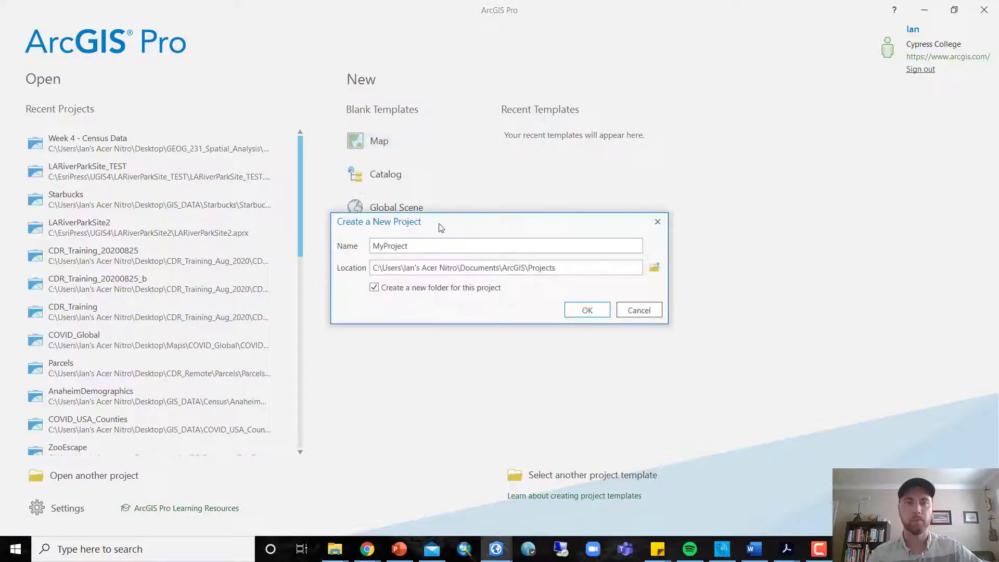
double_click(441, 246)
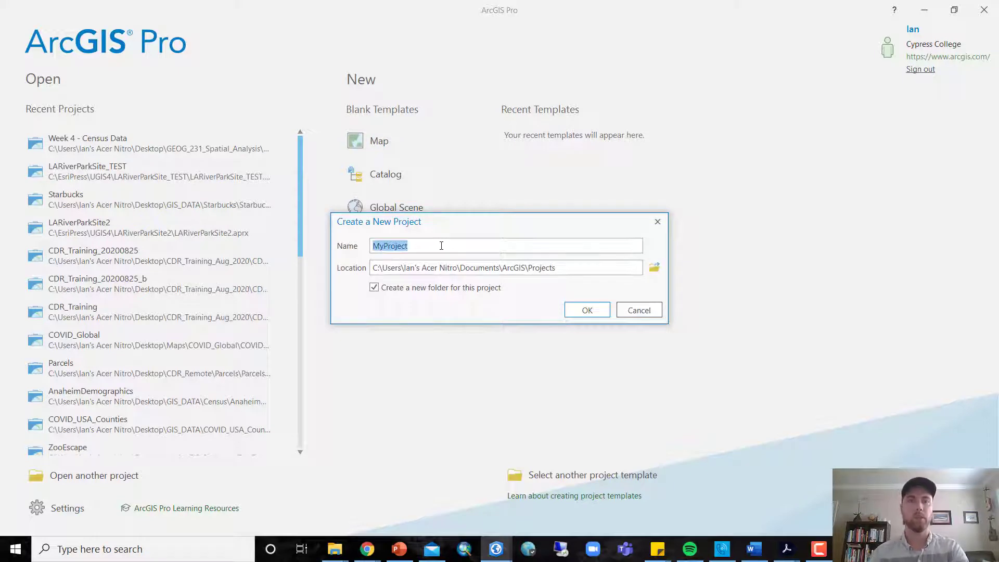
type("CEnsus")
key("BackSpace")
key("BackSpace")
key("BackSpace")
key("BackSpace")
key("BackSpace")
type("e")
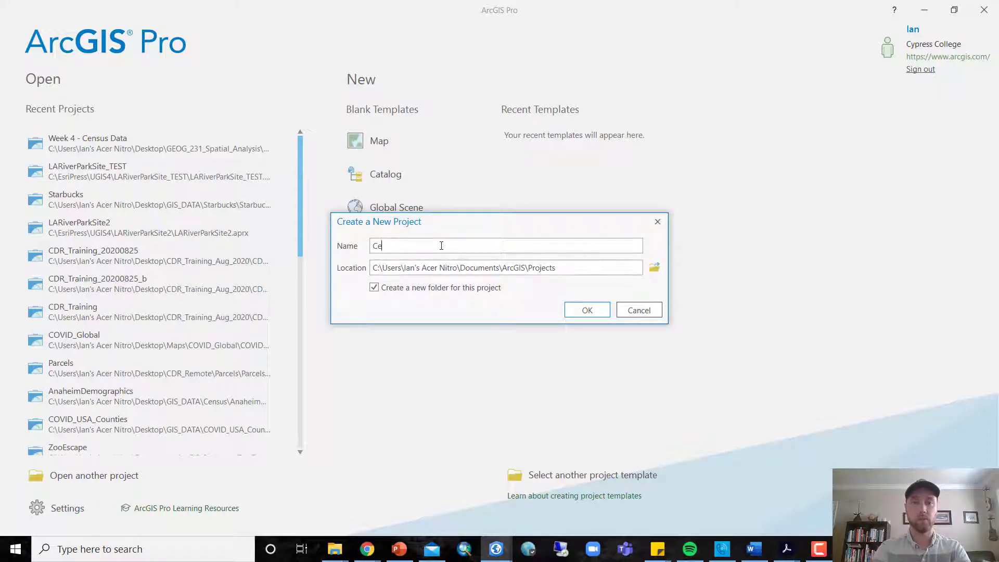
type("nsus_D")
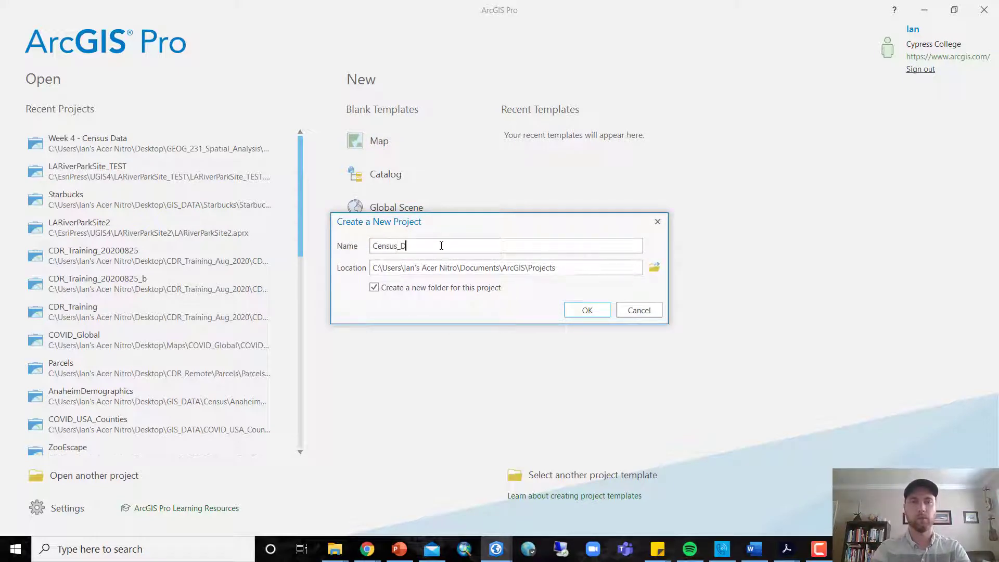
type("ata")
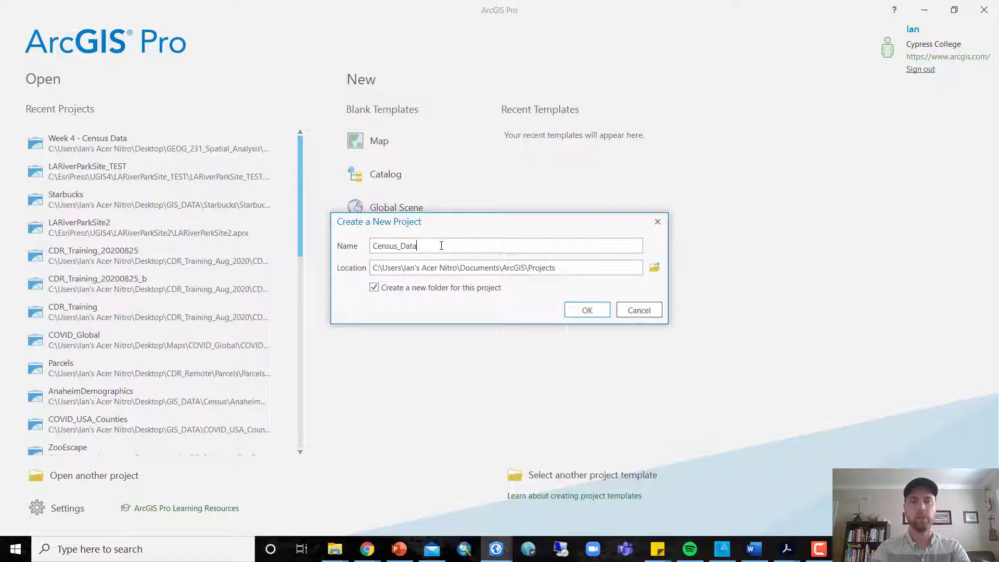
Step: Set the project location to the Assignments folder in Desktop > GEOG_231_Spatial_Analysis > #Fall_2020_GEOG_231 and create the project
left_click(655, 267)
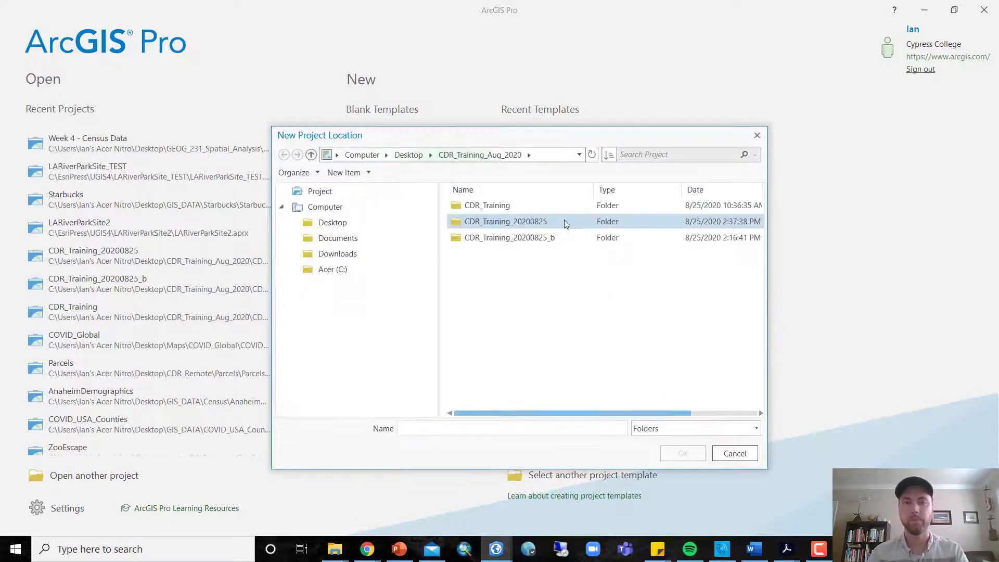
left_click(326, 225)
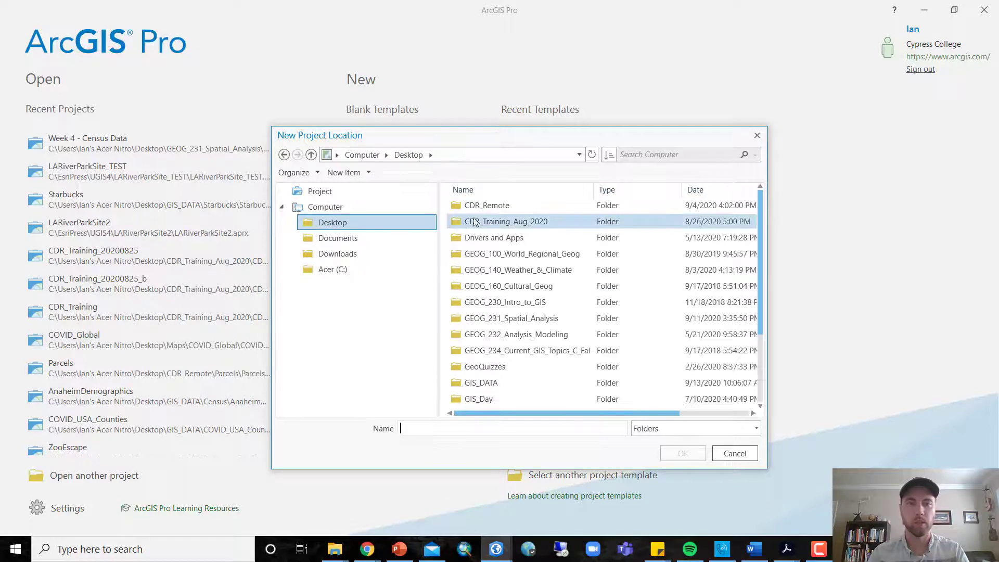
double_click(522, 318)
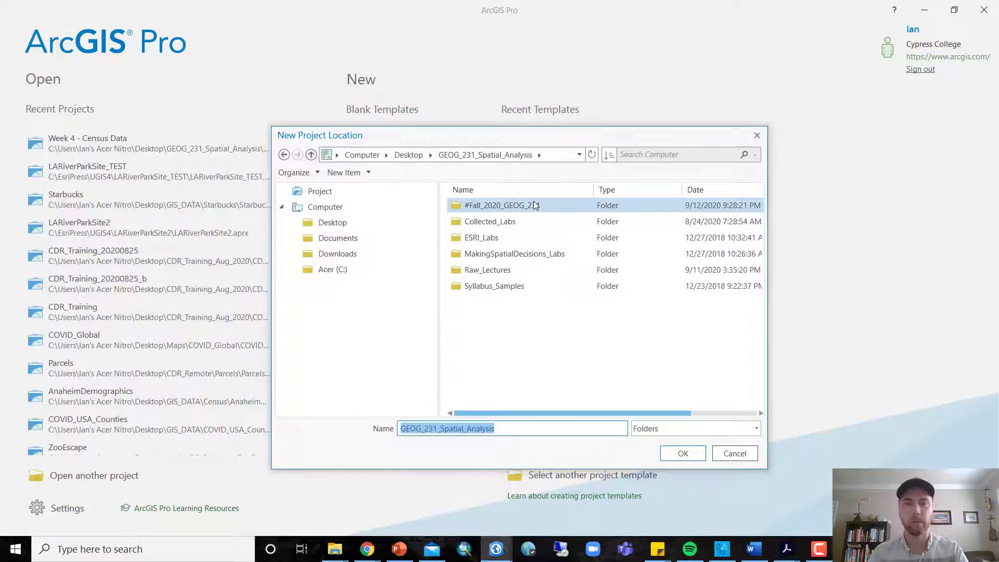
left_click(533, 205)
double_click(533, 205)
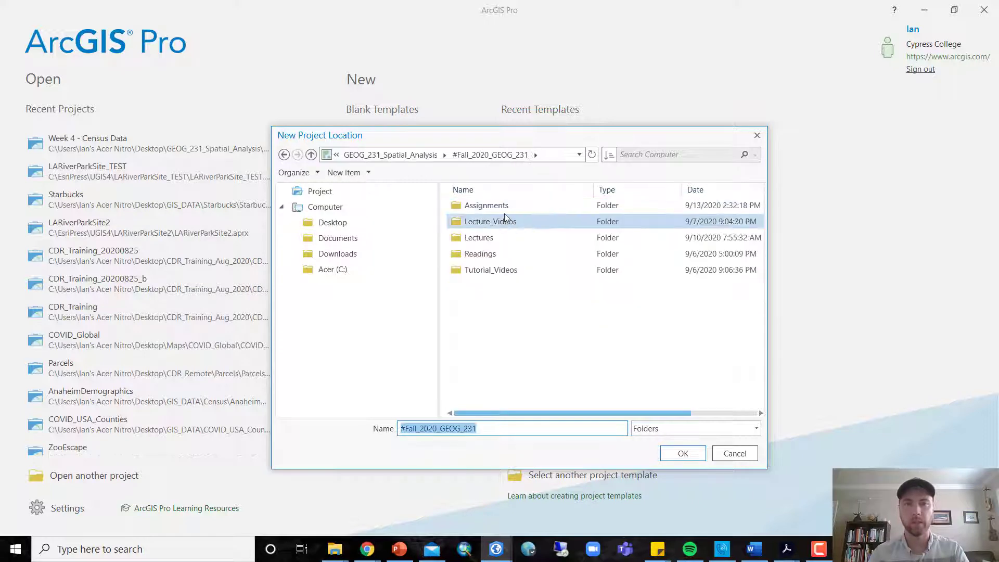
left_click(509, 208)
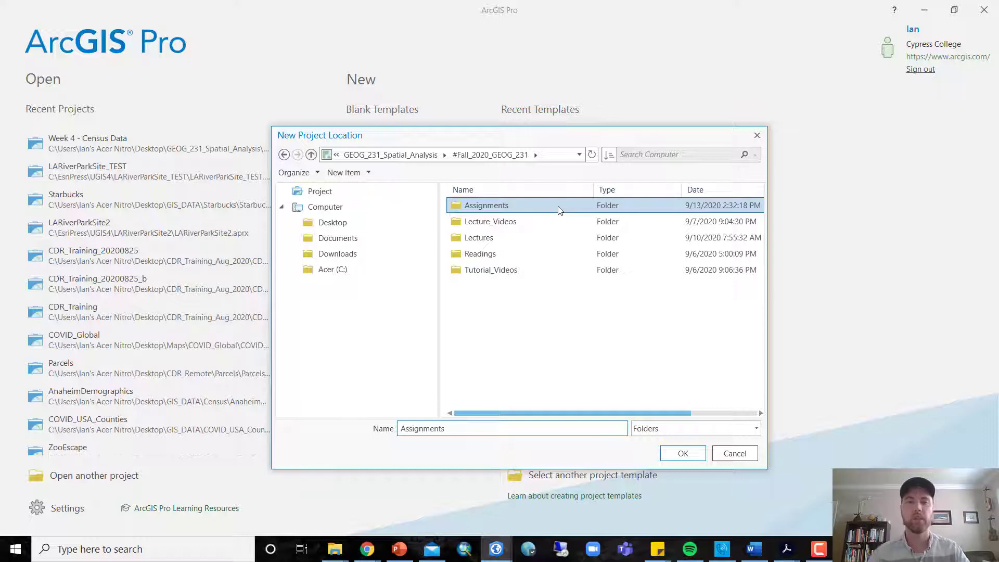
left_click(685, 455)
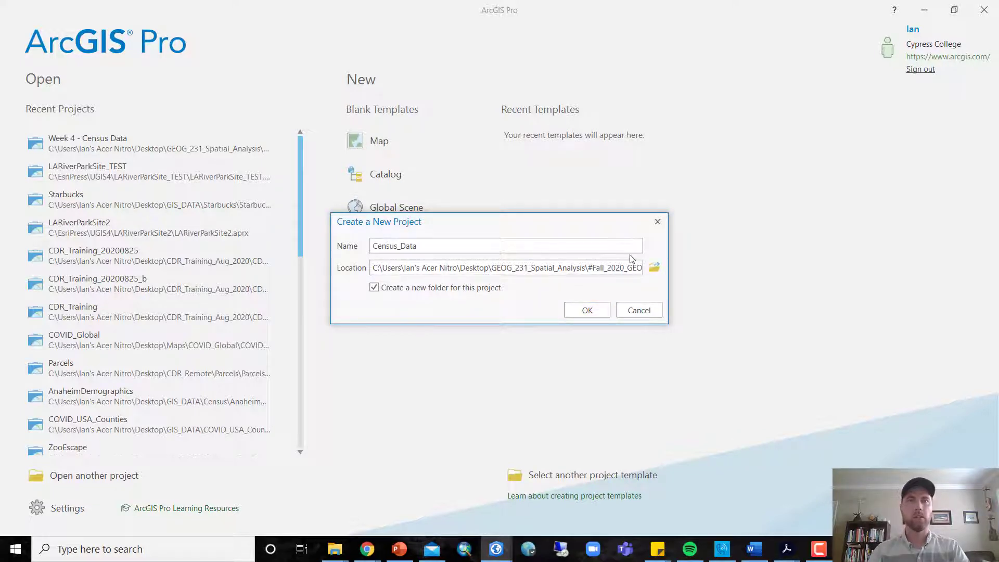
left_click(588, 311)
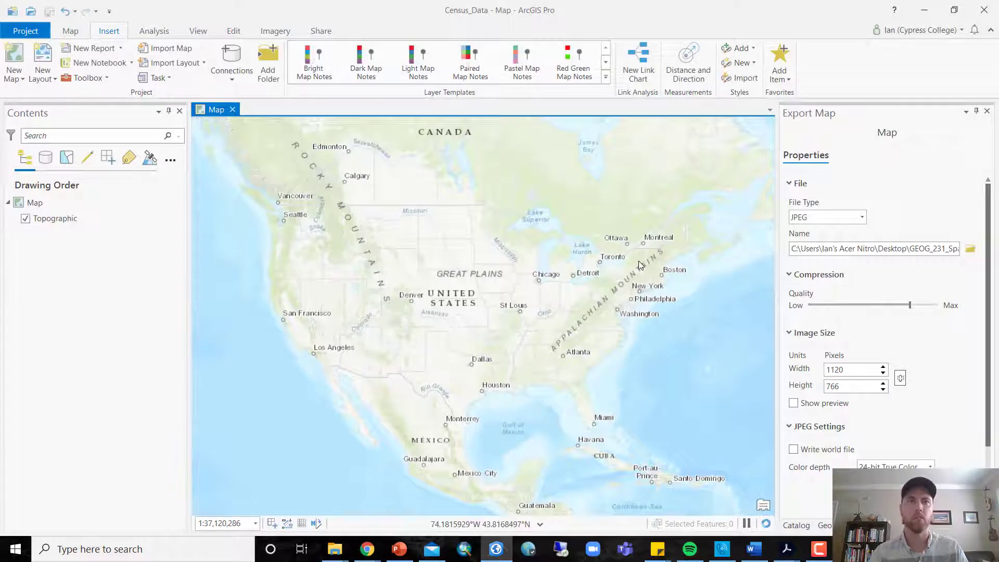
Step: Rename the project's map to Orange County HH Income
left_click(35, 205)
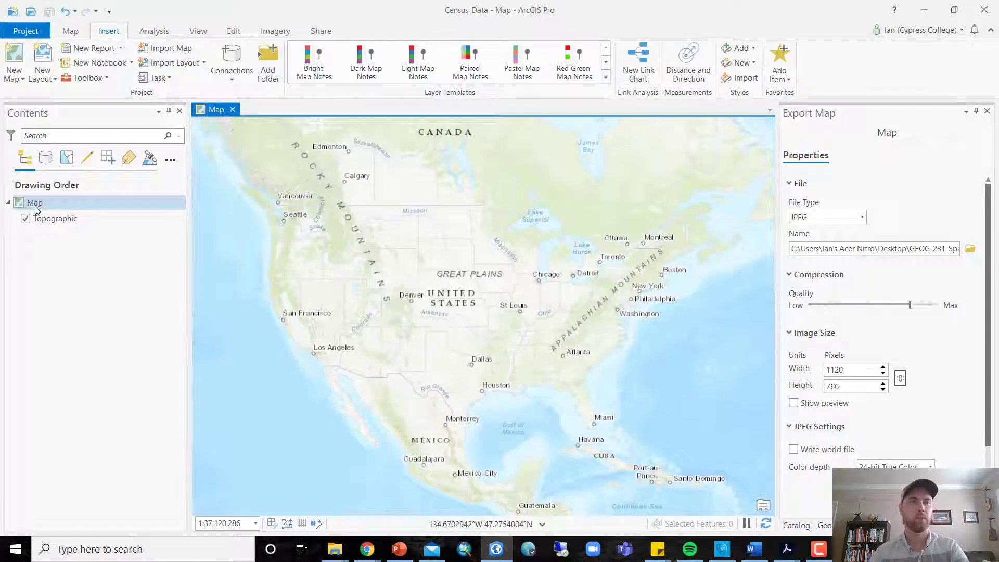
left_click(37, 208)
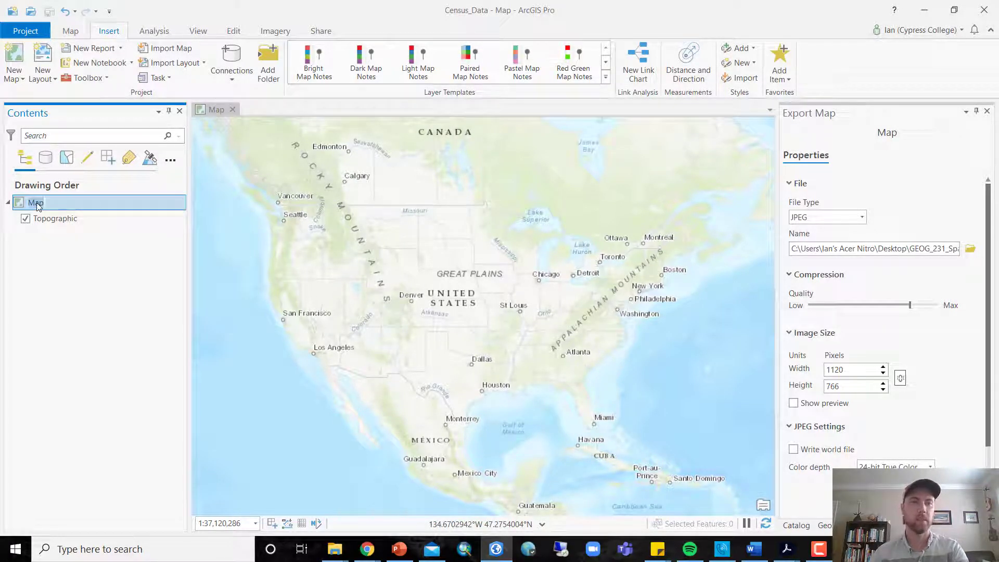
left_click(35, 203)
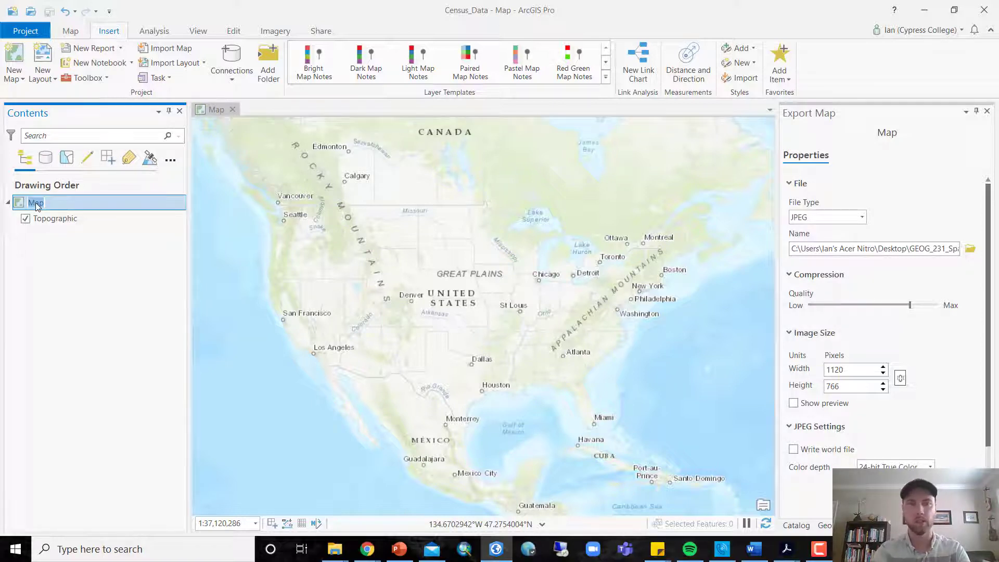
type("Orange ")
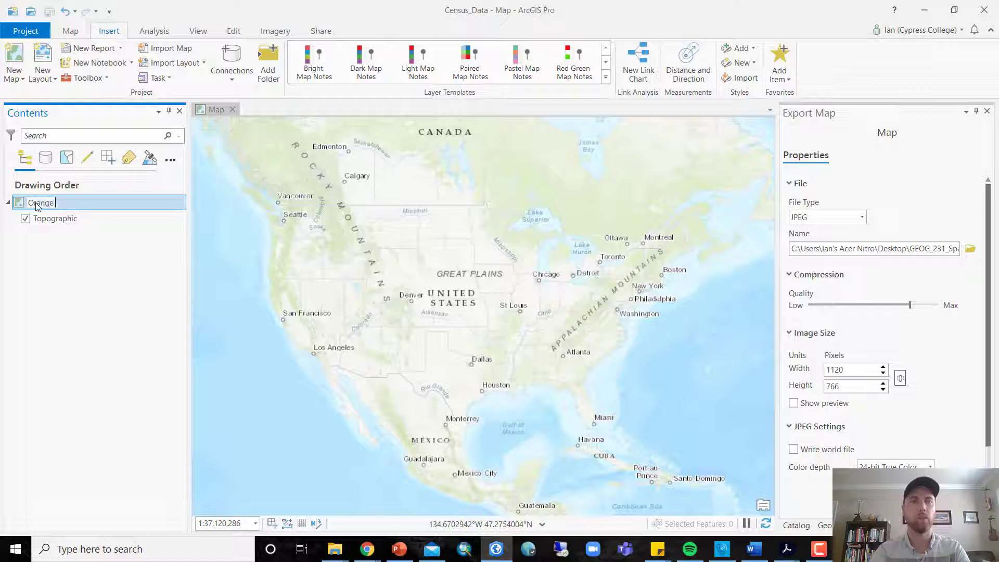
type("County HH Income")
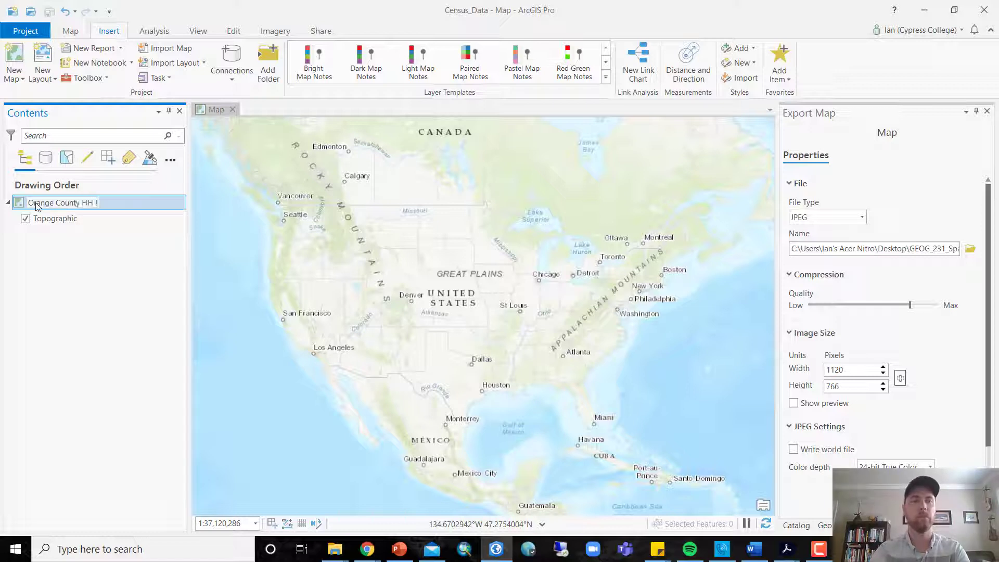
key("Return")
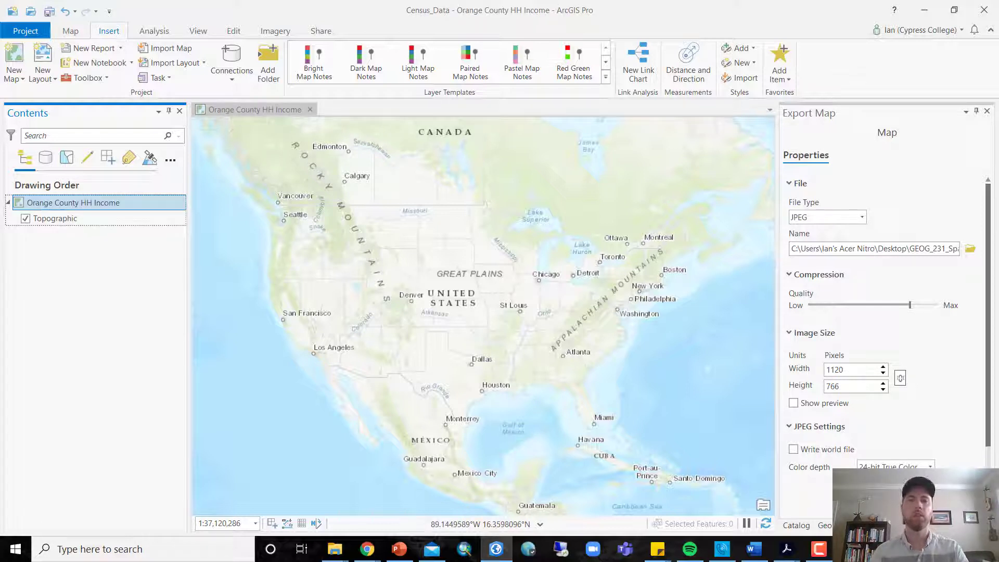
Step: Show the project's catalog, list its maps, and look over the actions available for the Orange County HH Income map
left_click(799, 526)
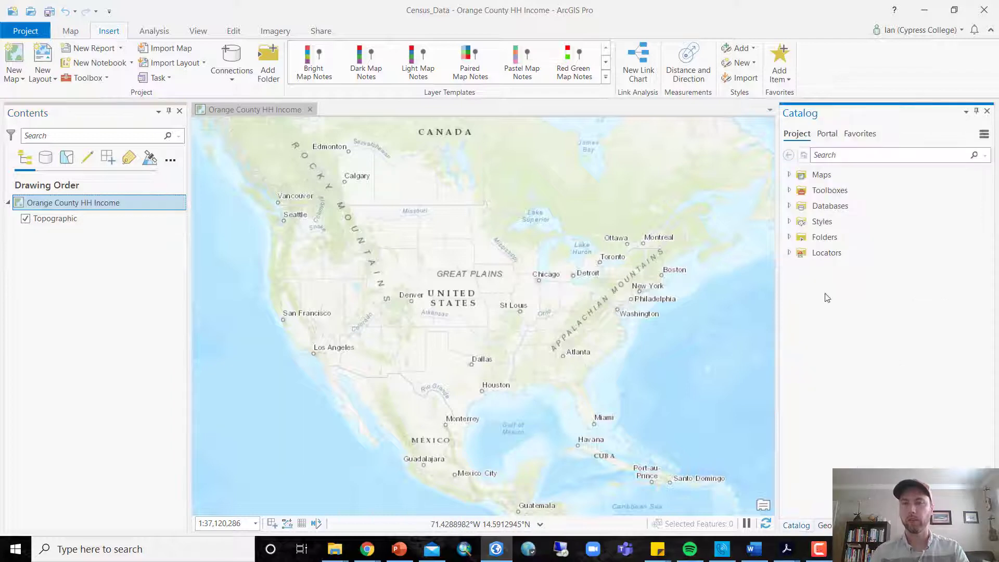
left_click(788, 175)
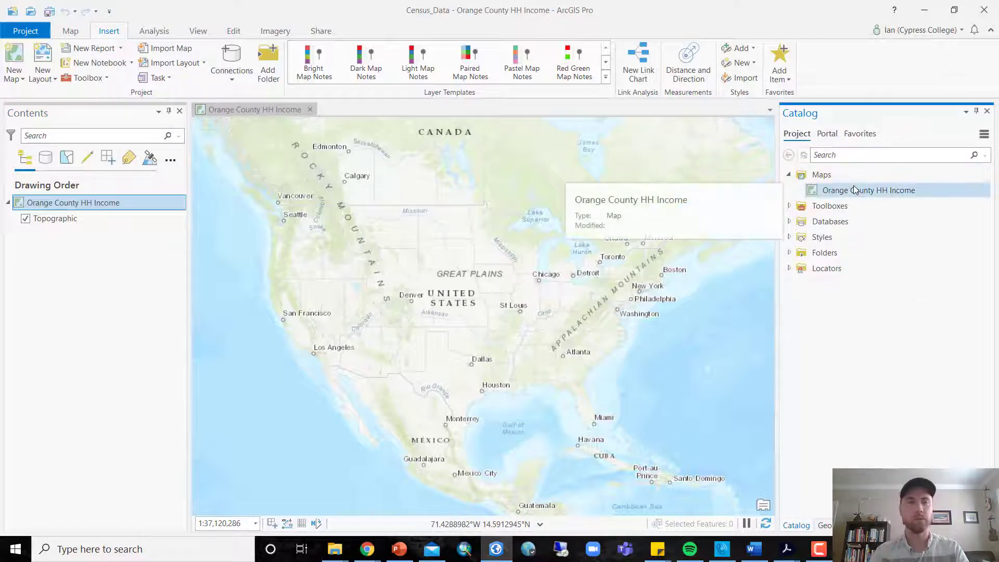
right_click(836, 191)
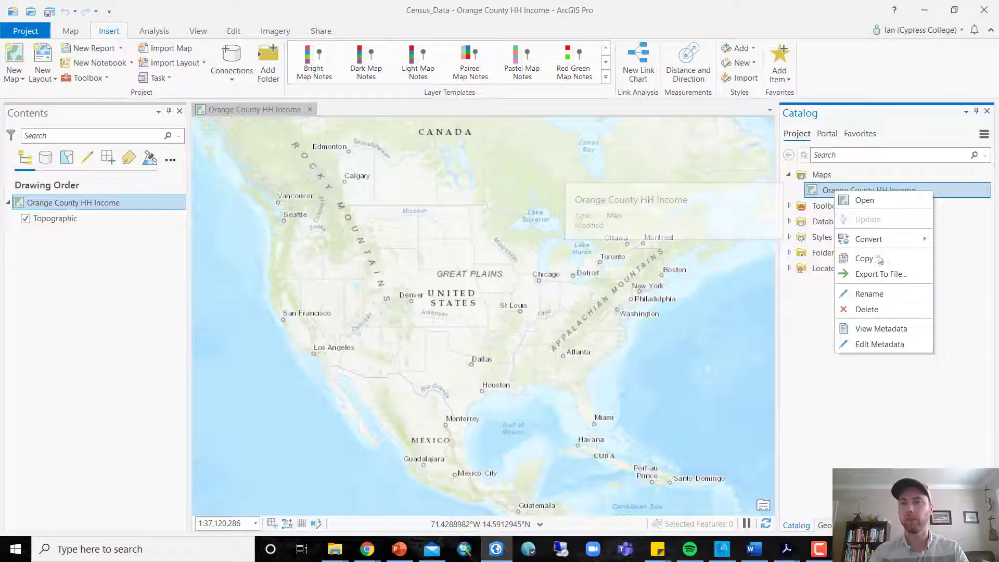
left_click(870, 429)
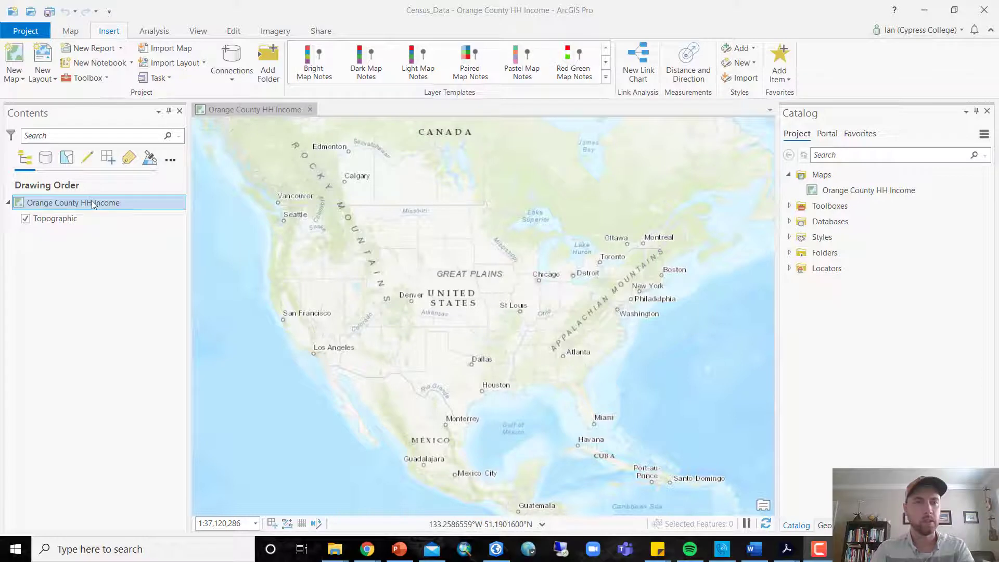
Step: In the map's coordinate system properties, search for california and expand the State Plane group of projected coordinate systems
double_click(93, 203)
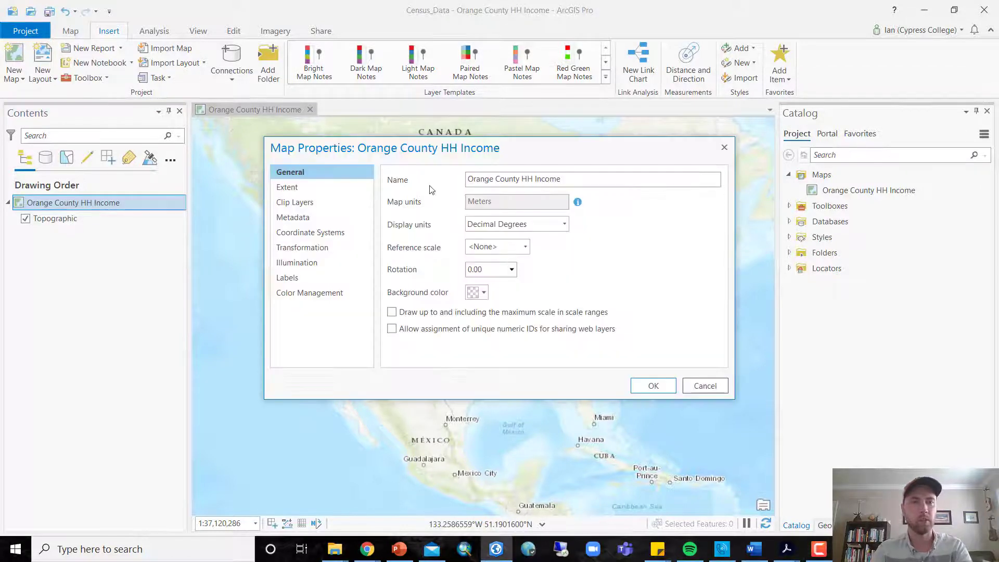
left_click(342, 233)
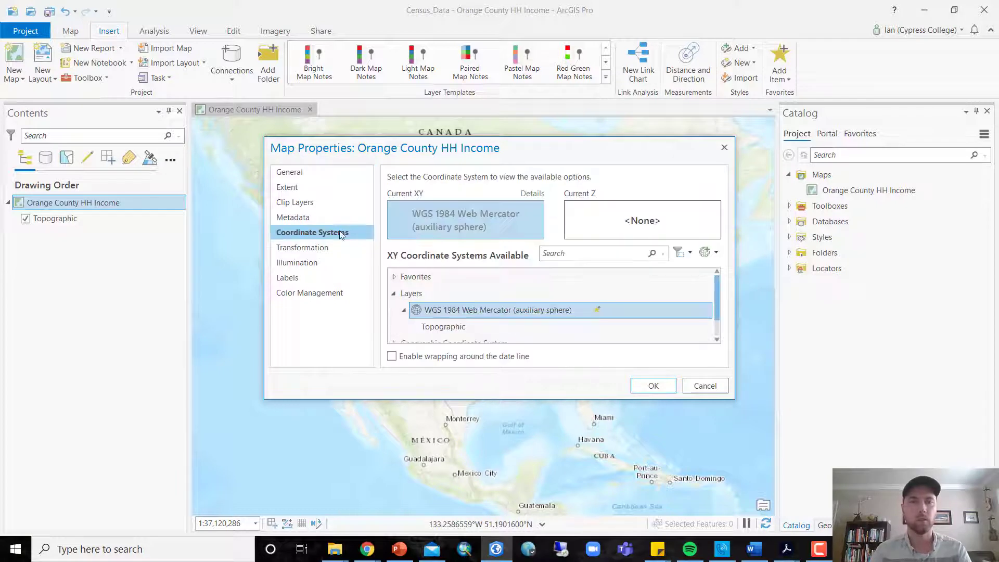
left_click(581, 253)
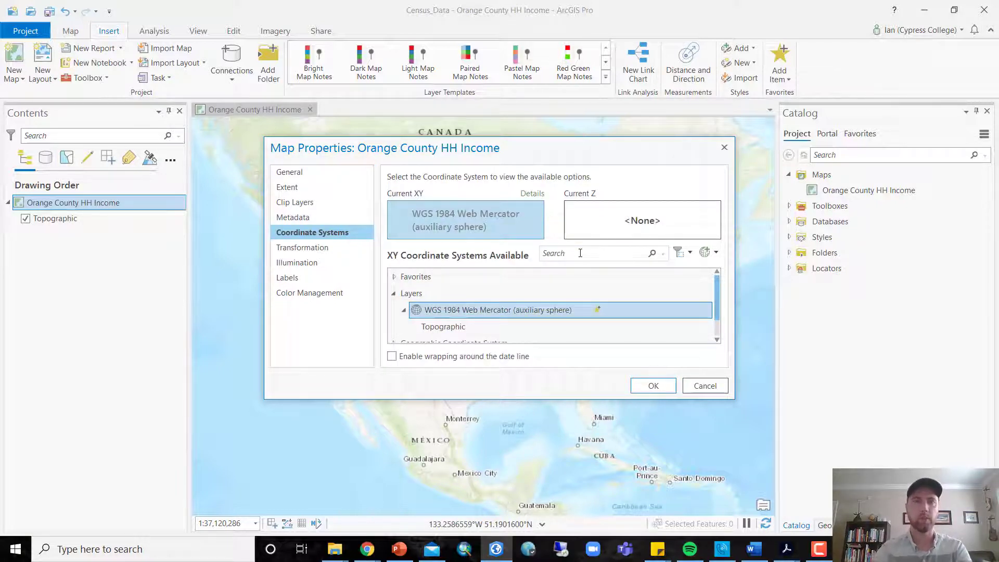
type("california")
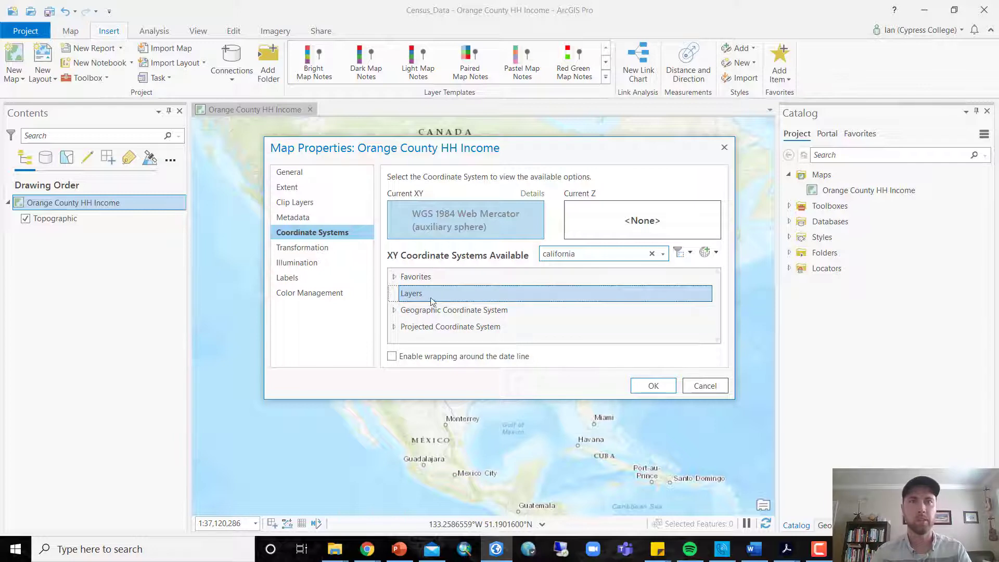
left_click(394, 330)
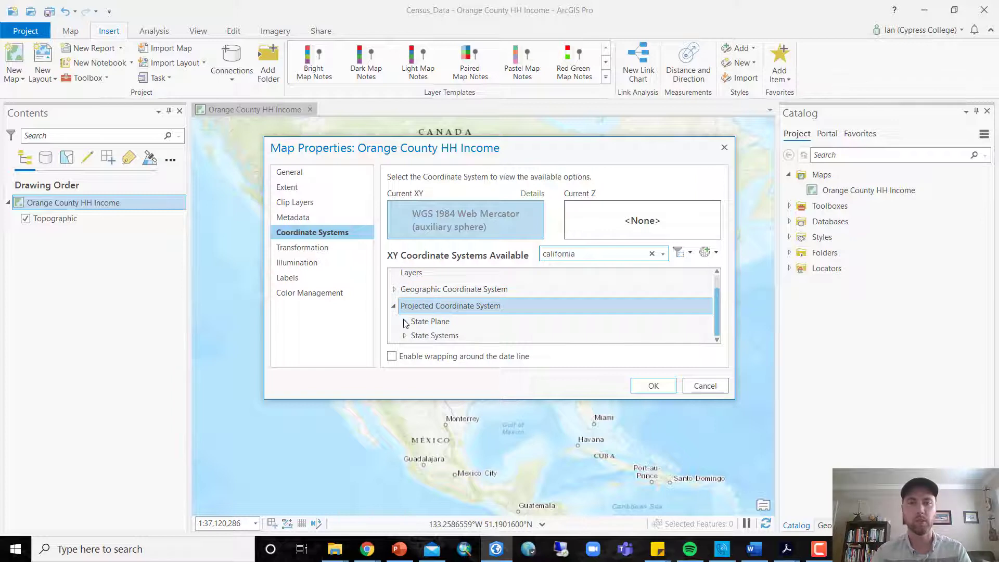
left_click(405, 322)
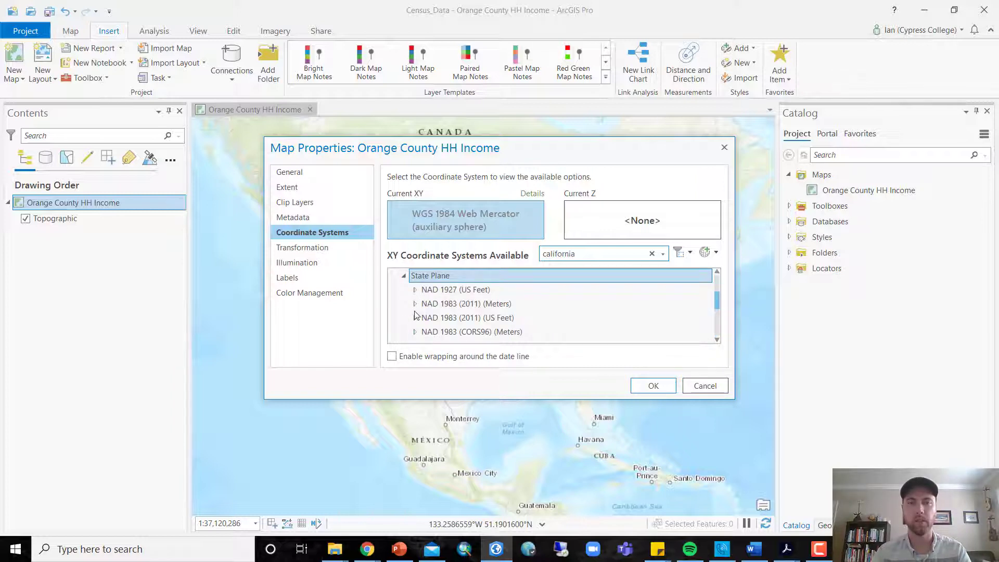
Step: Set the map's coordinate system to NAD 1983 StatePlane California VI FIPS 0406 (US Feet) and apply it
scroll(416, 315, "down", 1)
scroll(416, 315, "down", 1)
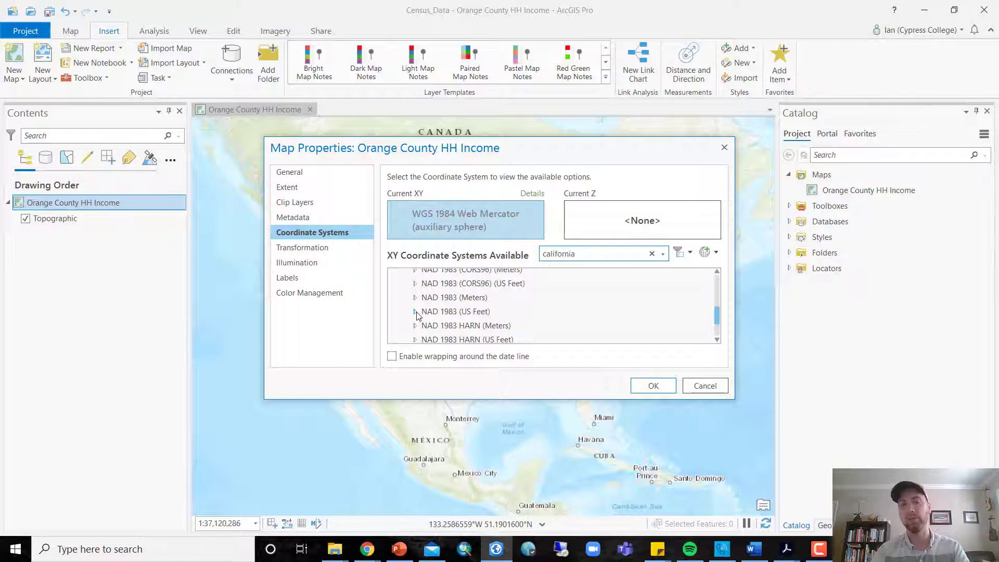
scroll(521, 322, "down", 2)
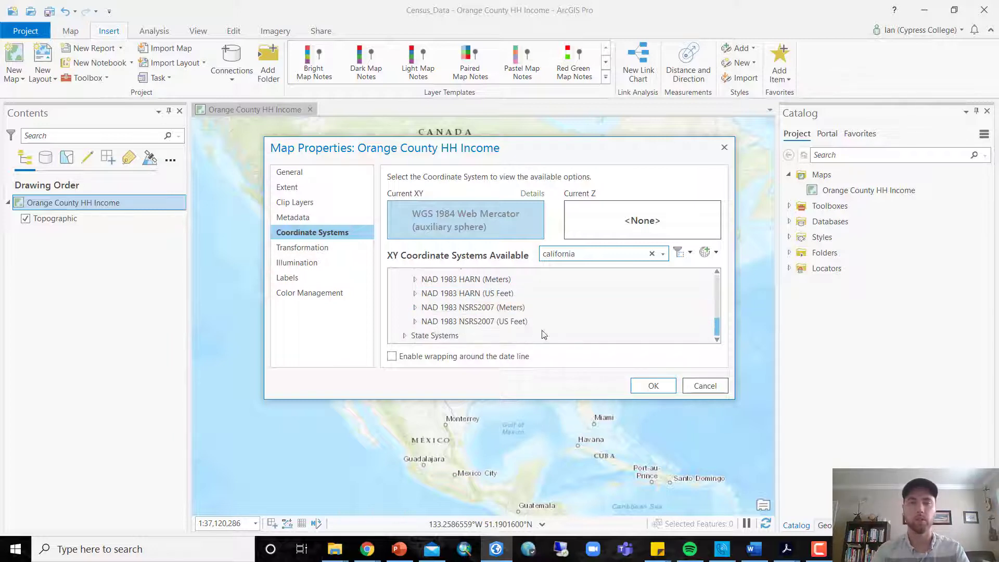
scroll(521, 319, "up", 3)
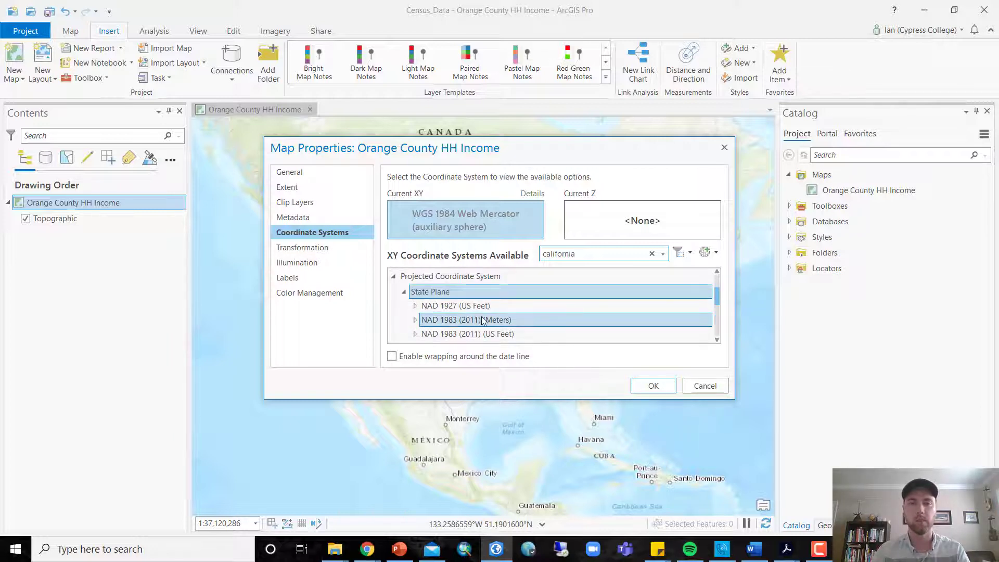
scroll(520, 318, "down", 4)
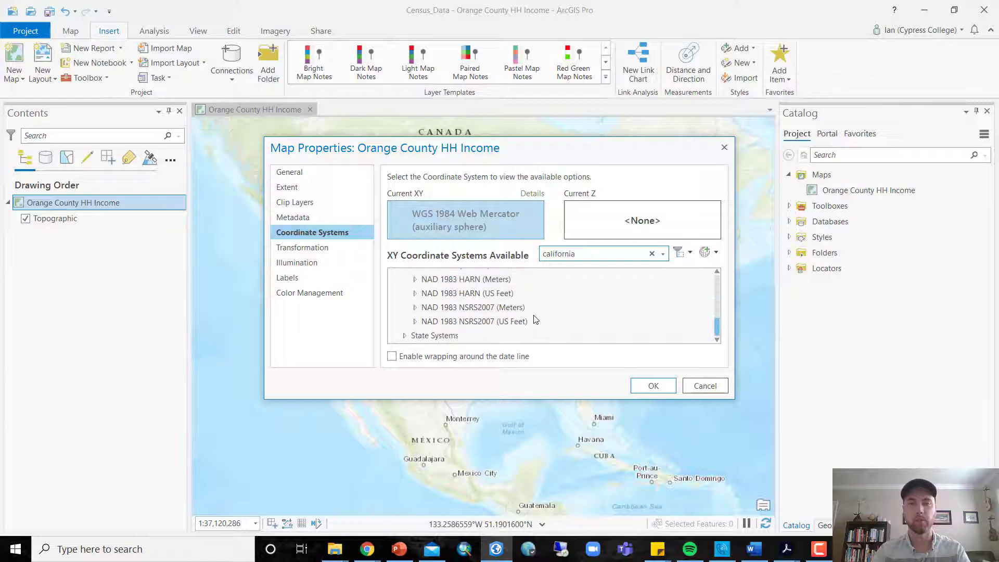
scroll(411, 305, "up", 2)
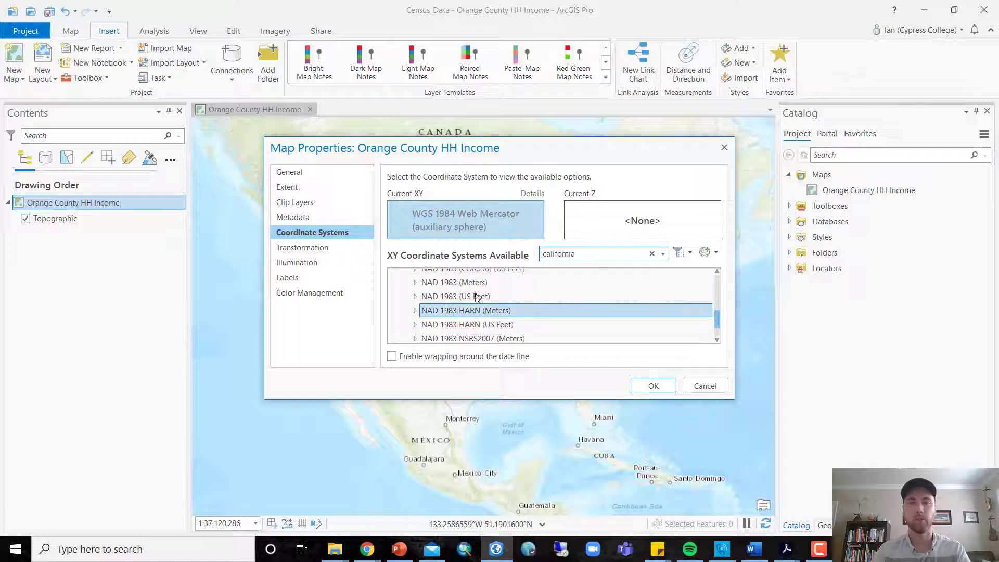
left_click(415, 297)
scroll(558, 321, "down", 1)
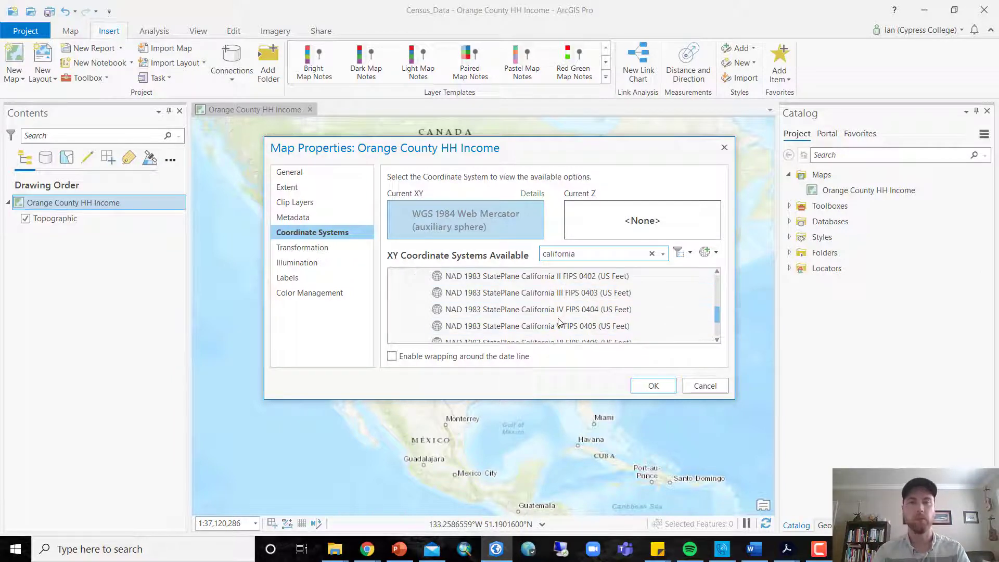
scroll(558, 322, "down", 2)
left_click(609, 313)
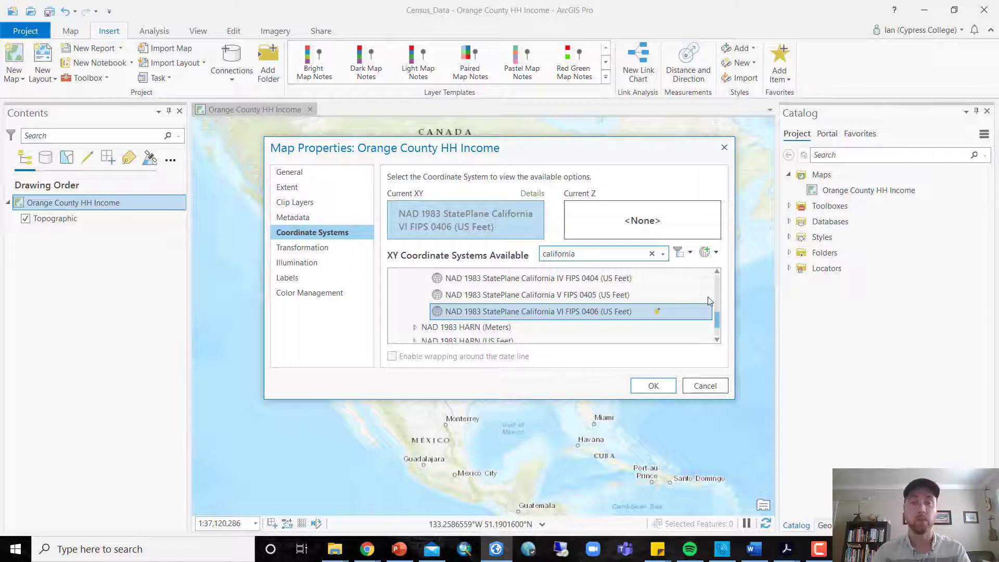
left_click(654, 386)
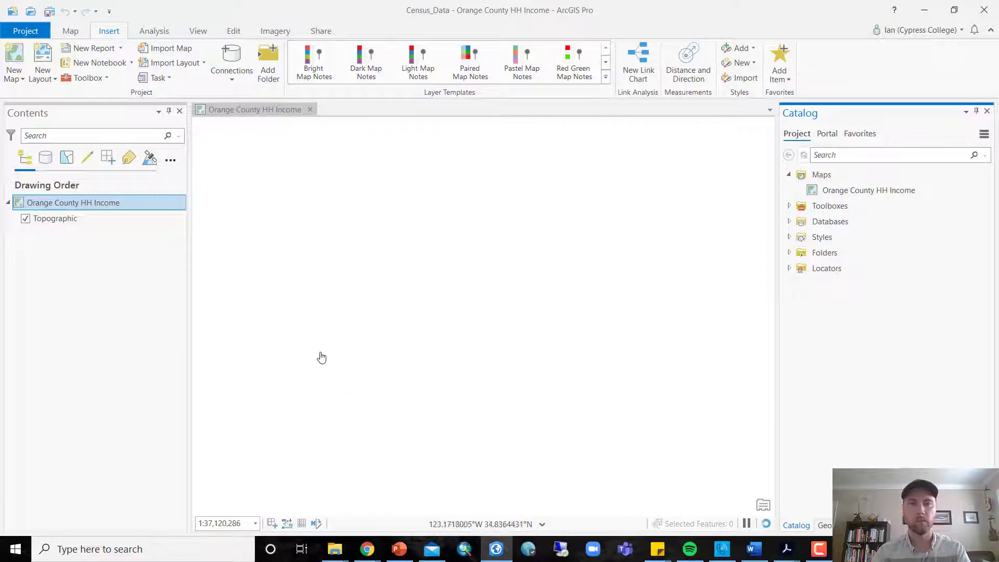
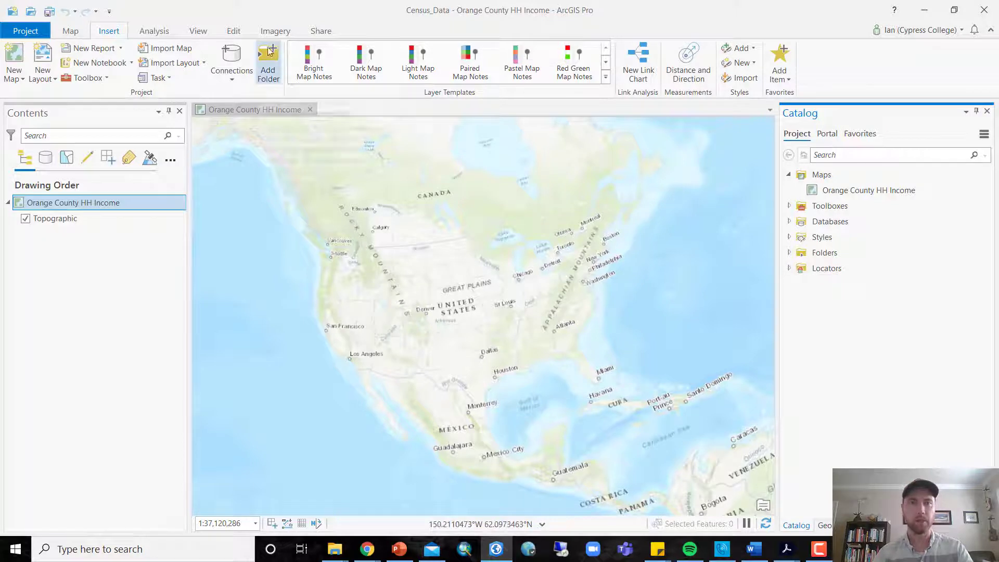
Step: Start adding data to the map and browse to the Week 4 - Census Data folder inside the Assignments folder
left_click(71, 30)
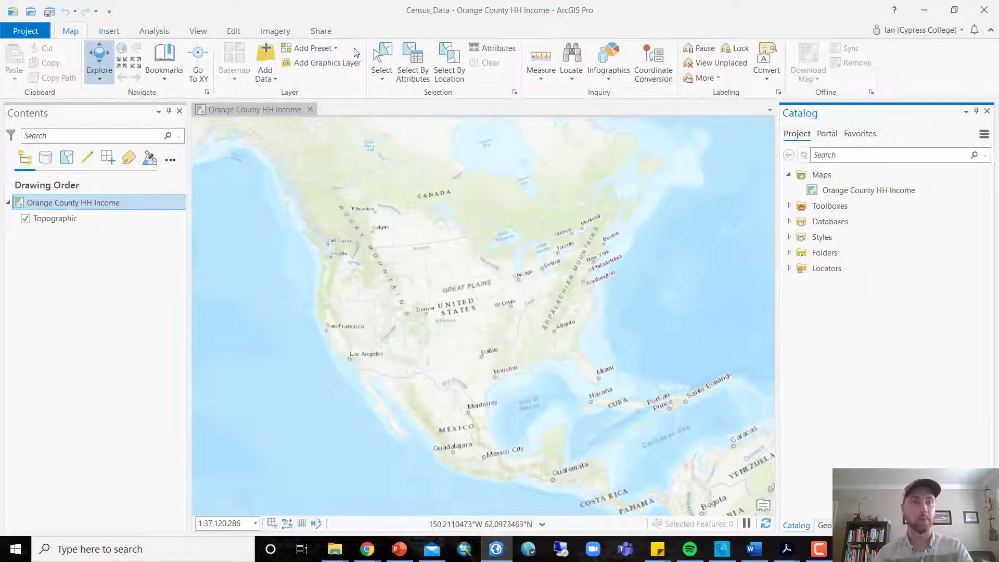
left_click(272, 52)
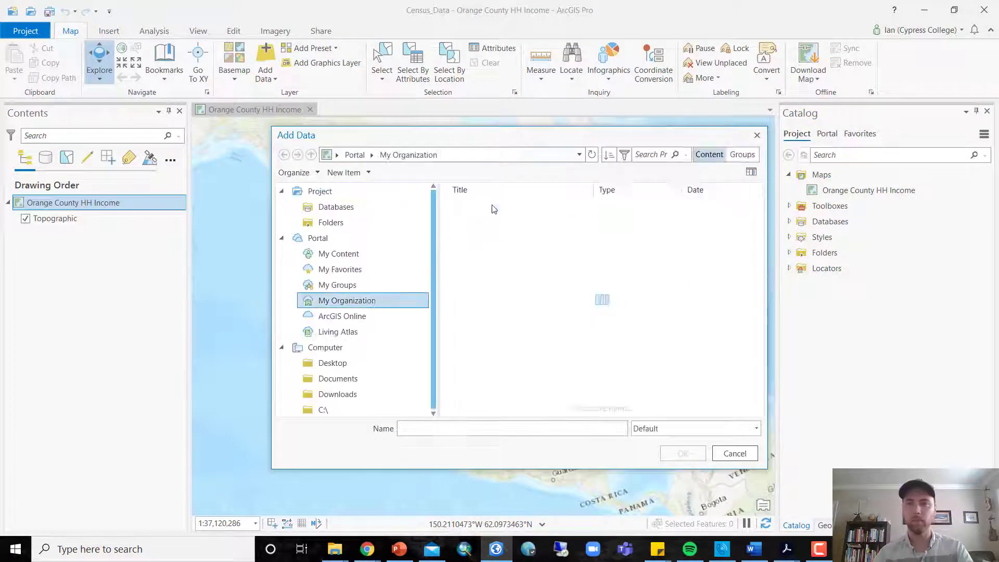
left_click(353, 362)
double_click(514, 320)
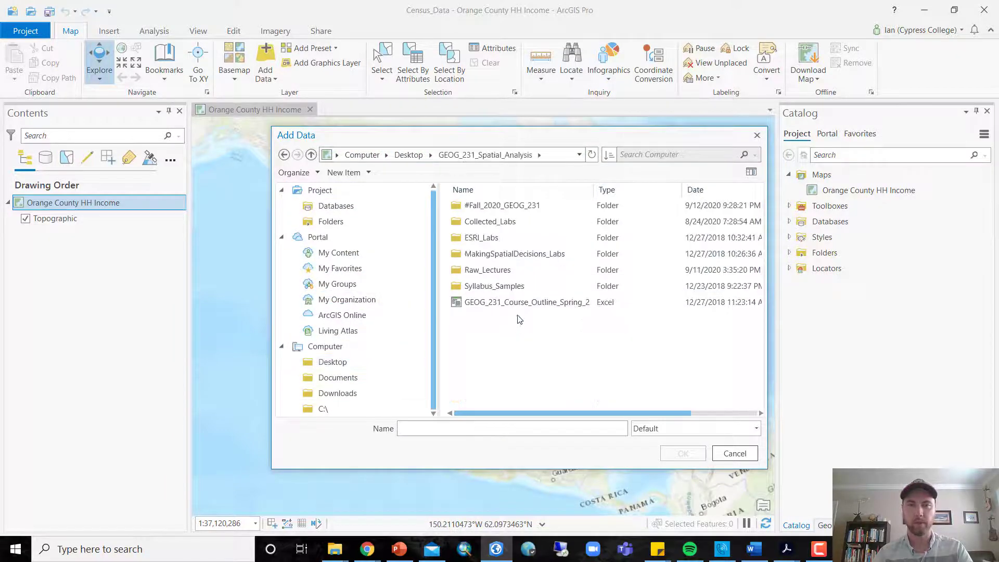
double_click(503, 208)
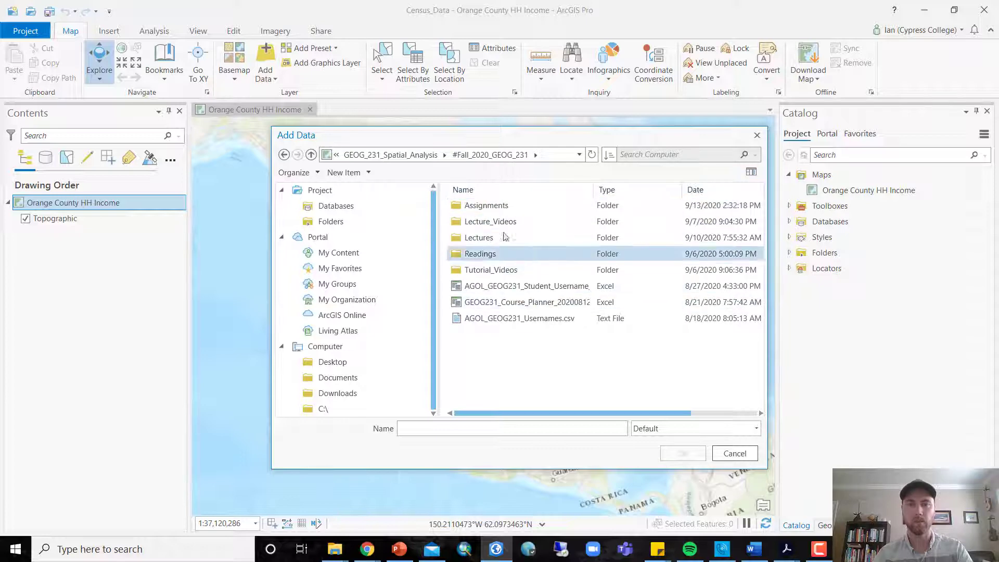
double_click(503, 207)
double_click(507, 209)
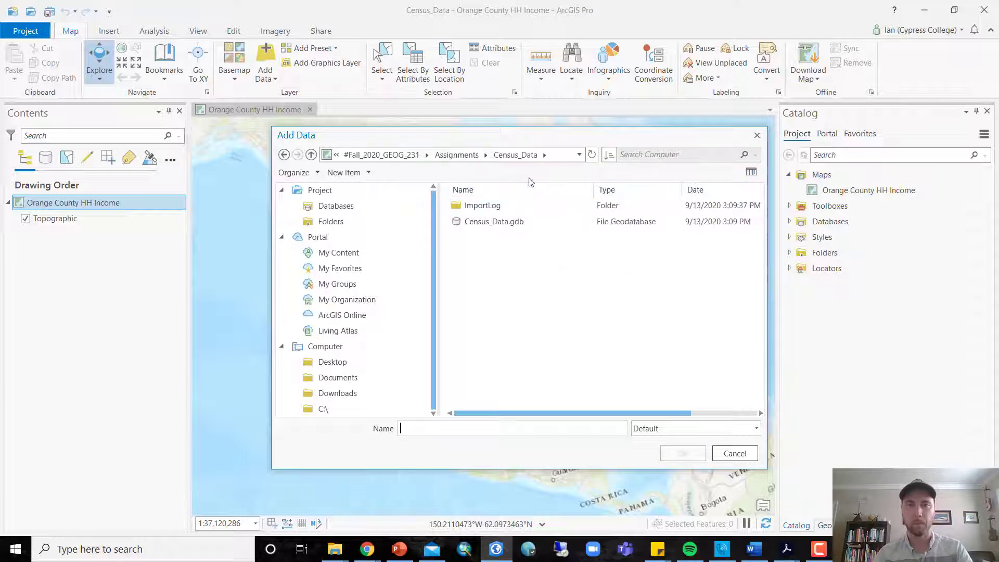
left_click(457, 154)
double_click(492, 224)
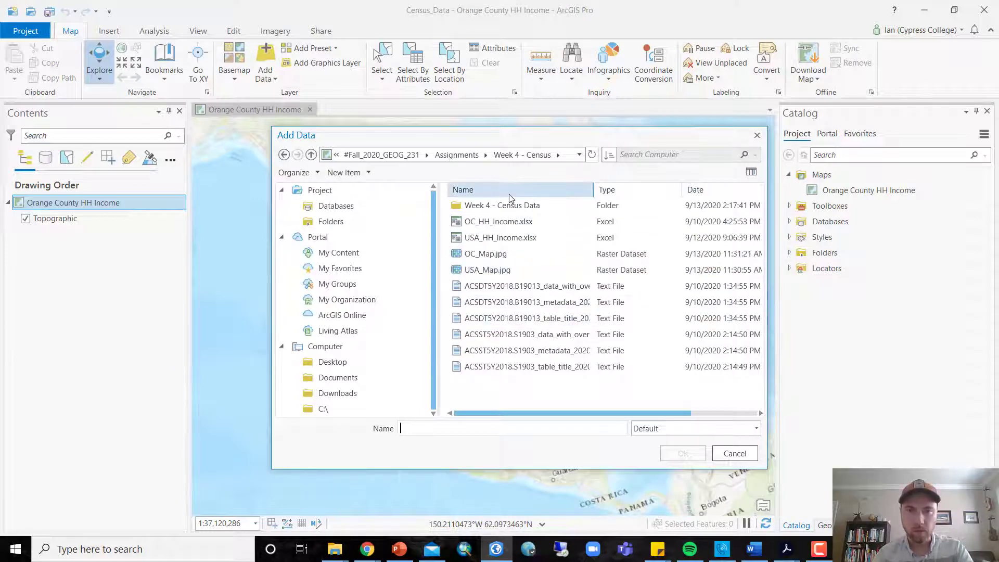
double_click(515, 205)
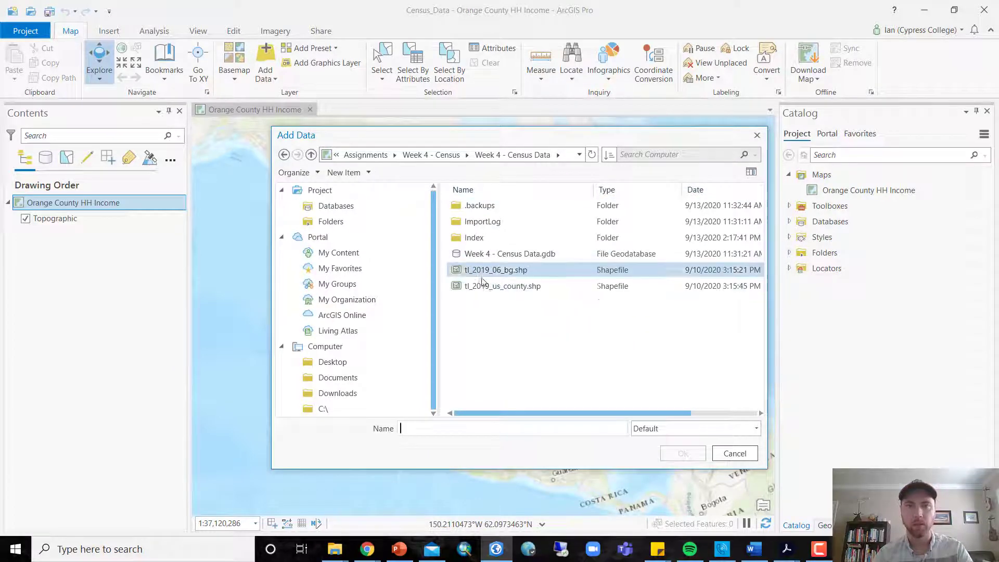
Step: Add the tl_2019_06_bg.shp and tl_2019_us_county.shp shapefiles together to the Orange County HH Income map
left_click(529, 275)
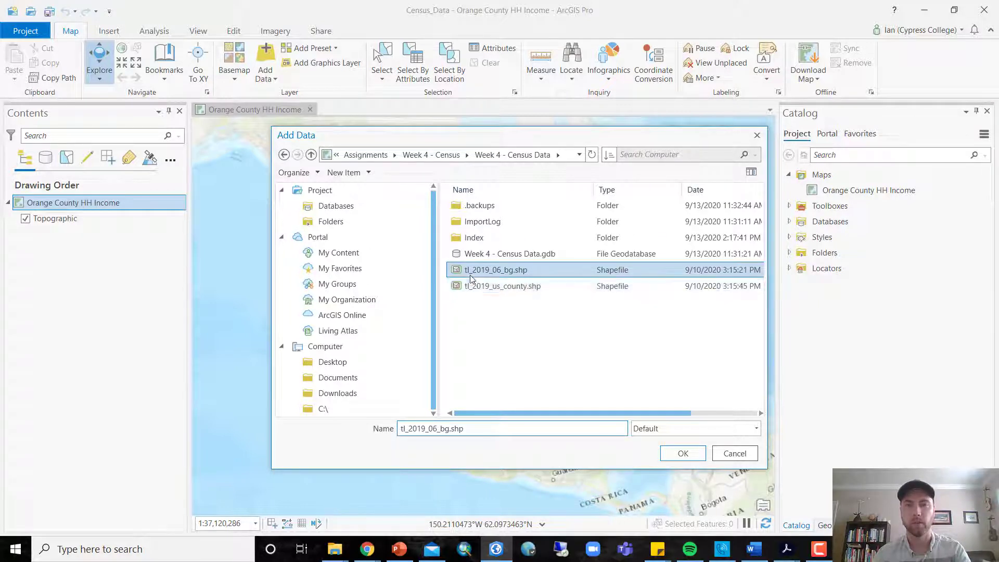
left_click(507, 288, "shift")
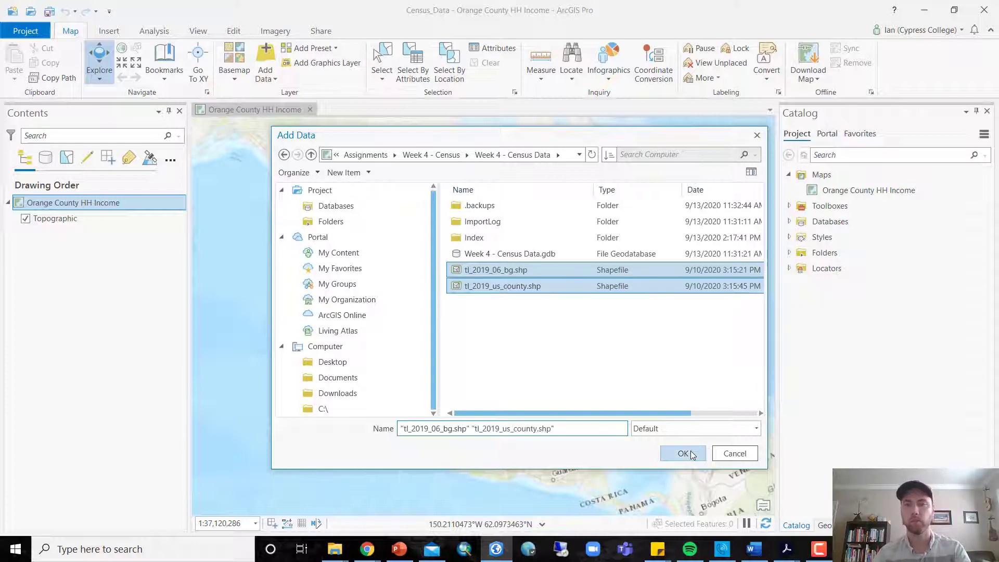
left_click(691, 451)
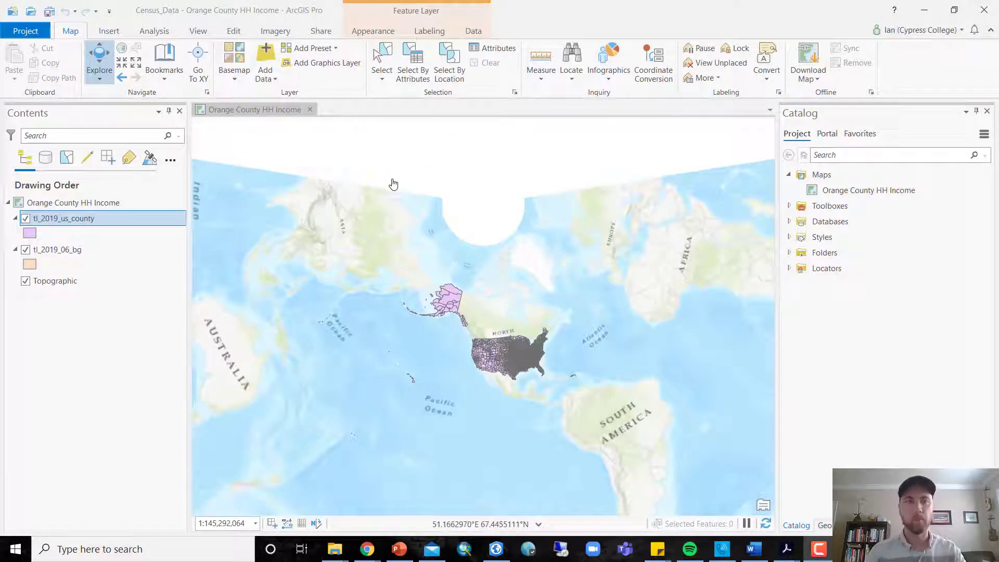
Step: Hide the tl_2019_us_county layer and zoom the map to the extent of the tl_2019_06_bg layer
left_click(25, 218)
left_click(45, 249)
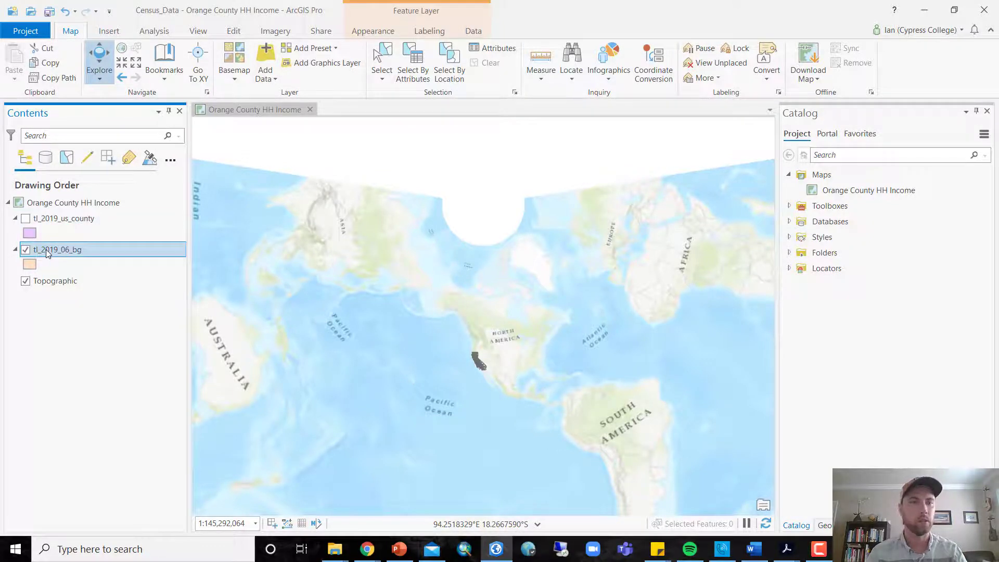
right_click(69, 249)
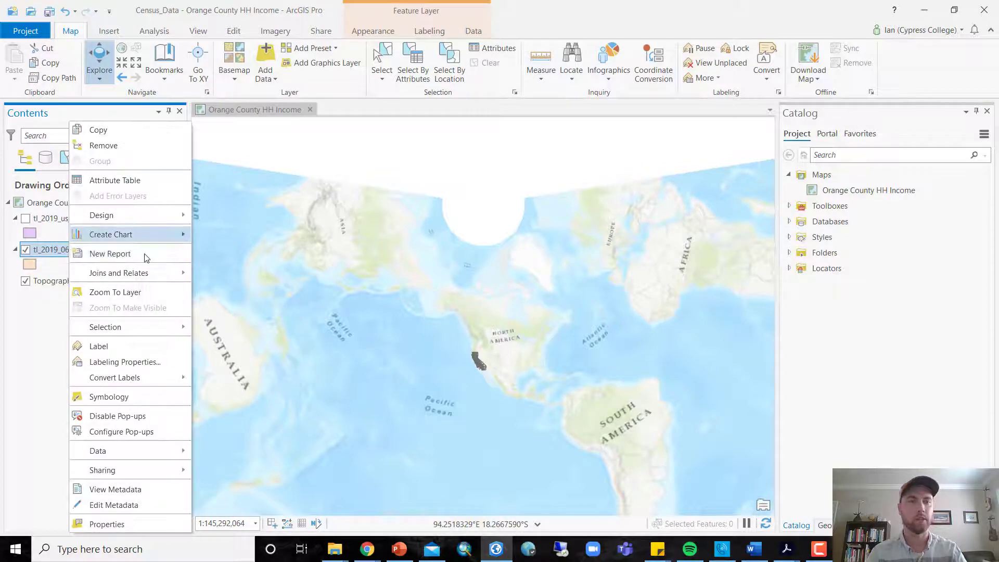
left_click(133, 292)
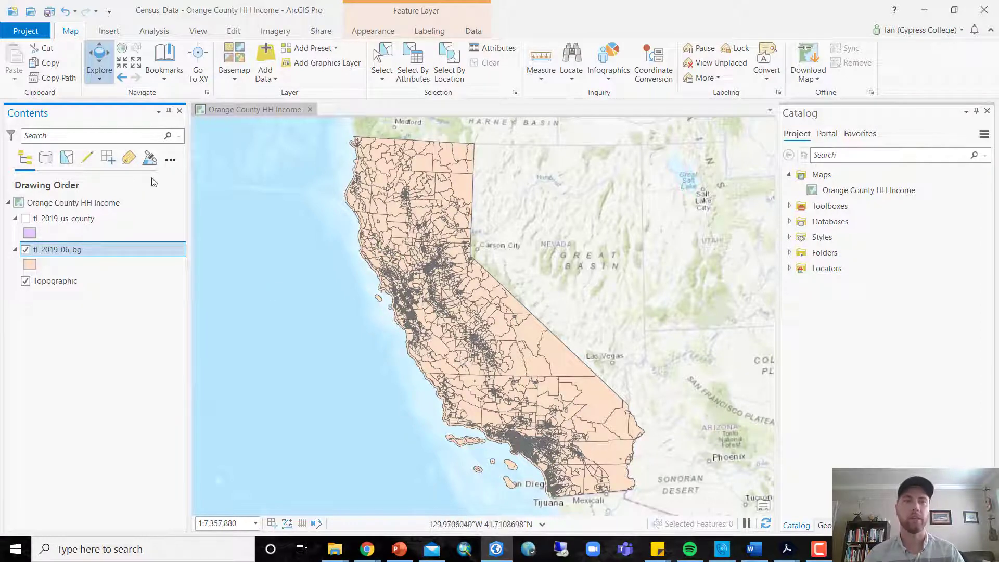
Step: Add a definition query to the tl_2019_06_bg layer where COUNTYFP is equal to 059, and apply it
right_click(75, 251)
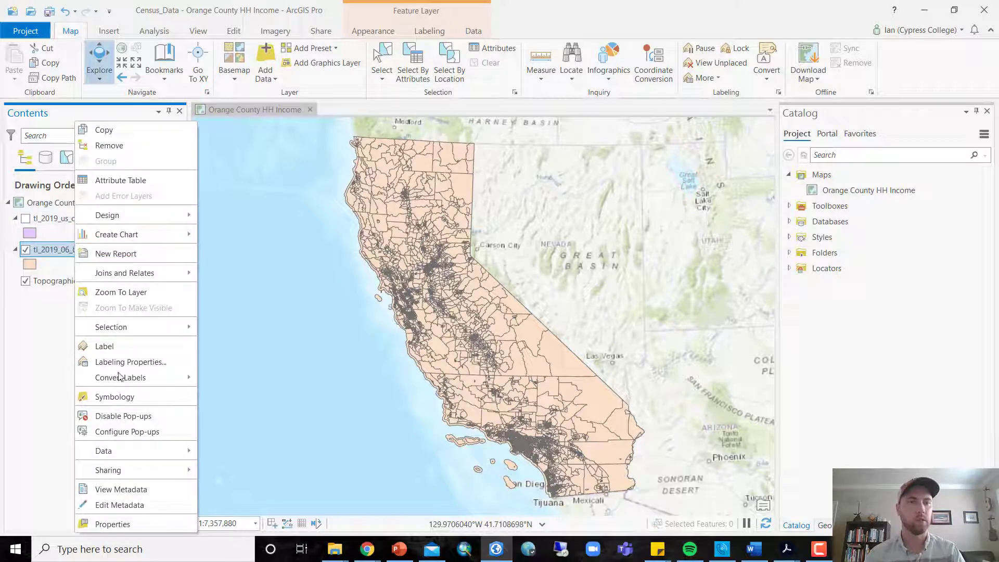
left_click(113, 524)
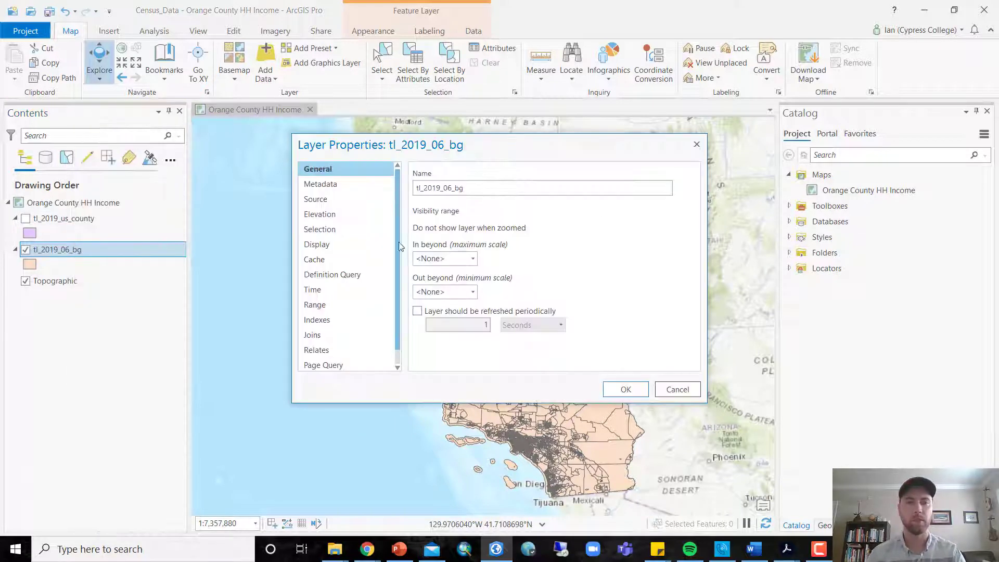
left_click(376, 276)
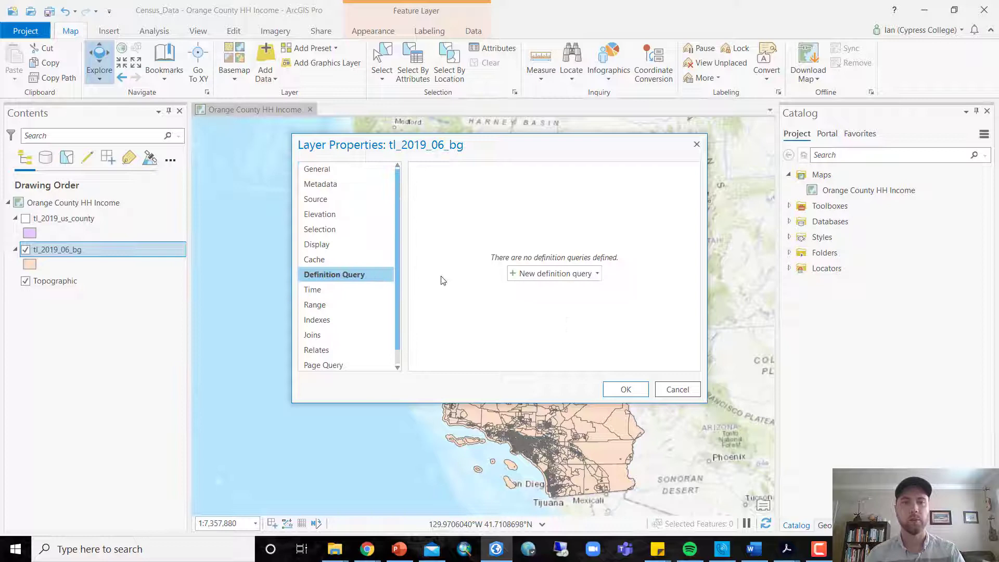
left_click(567, 278)
left_click(536, 237)
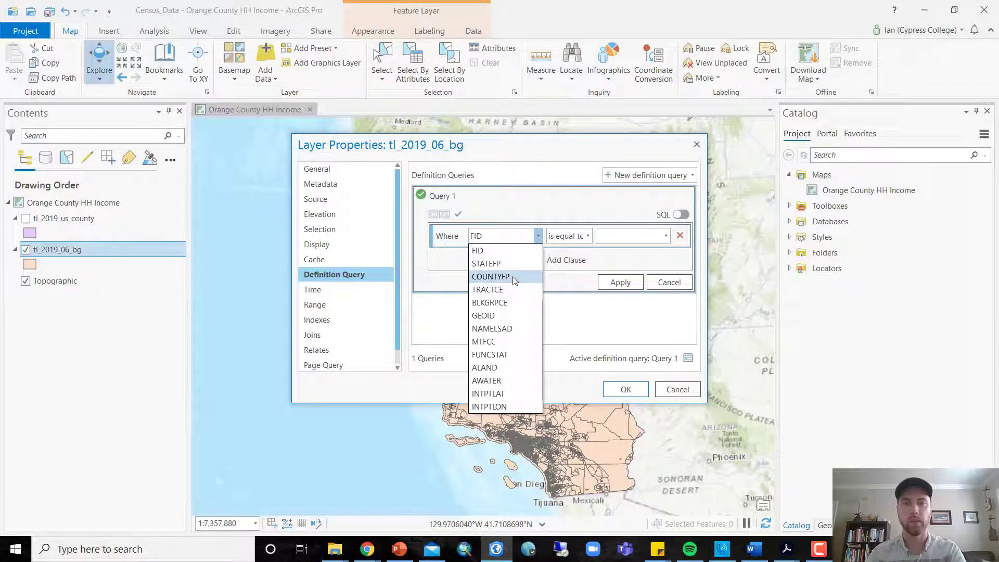
left_click(514, 278)
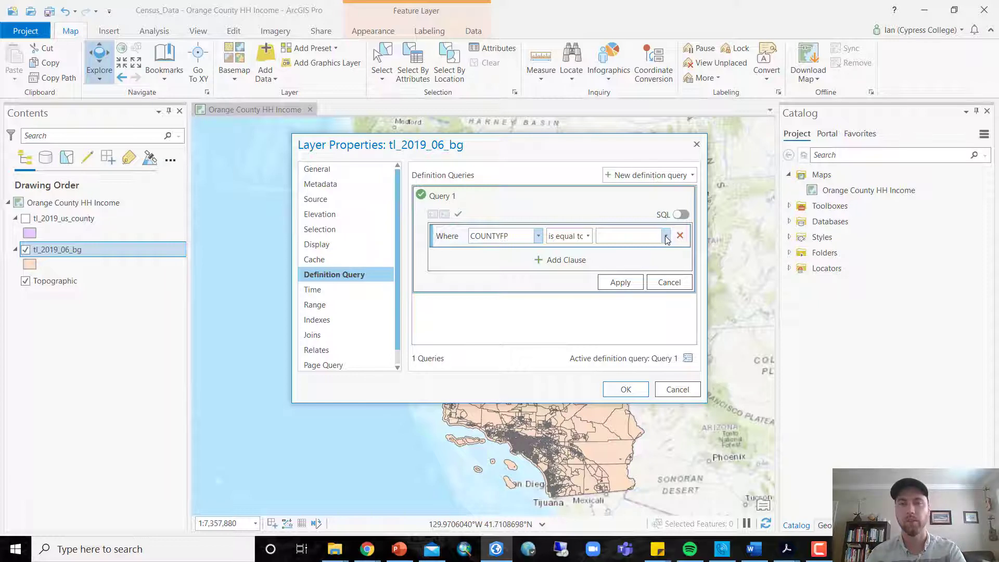
left_click(667, 239)
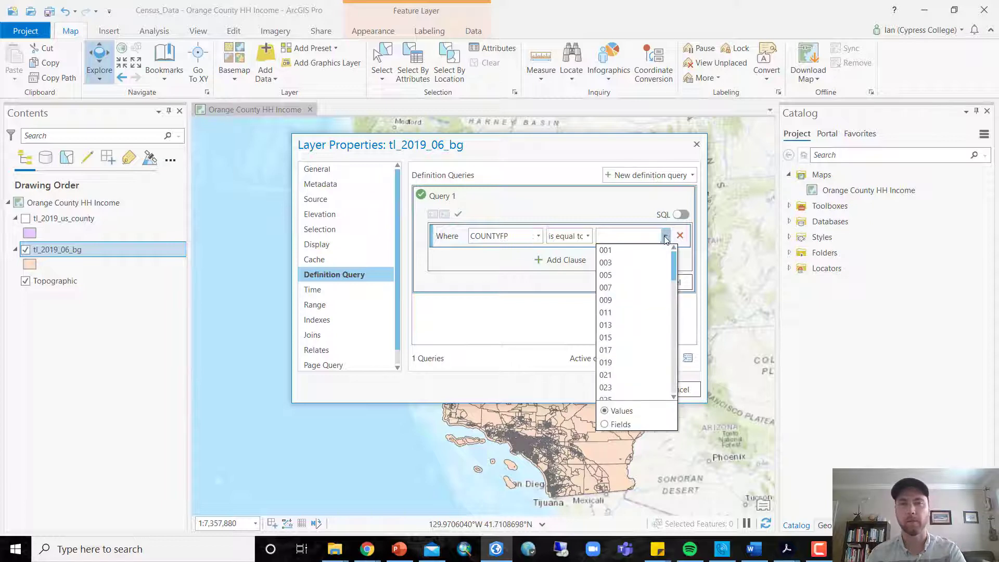
left_click(619, 234)
type("059")
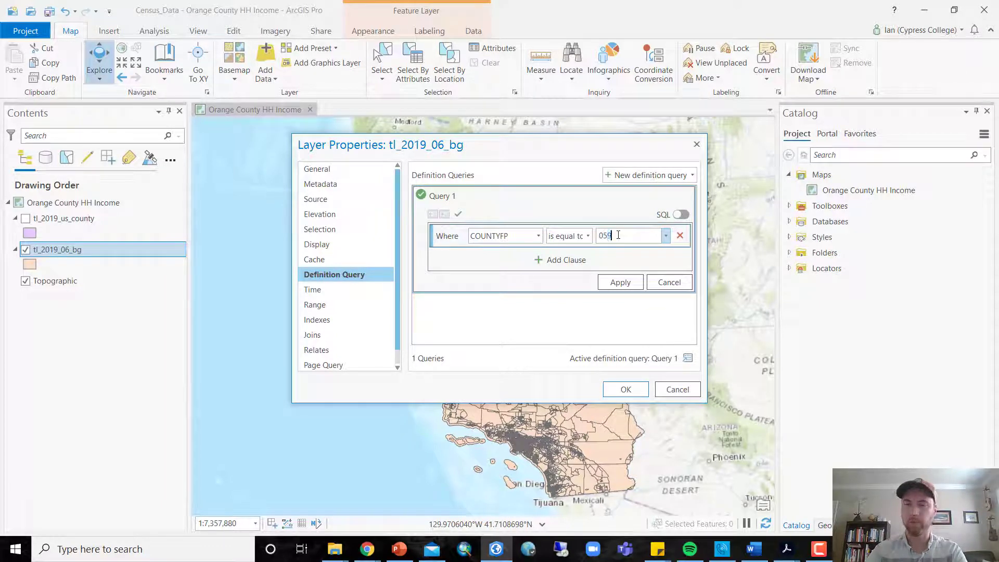
left_click(630, 283)
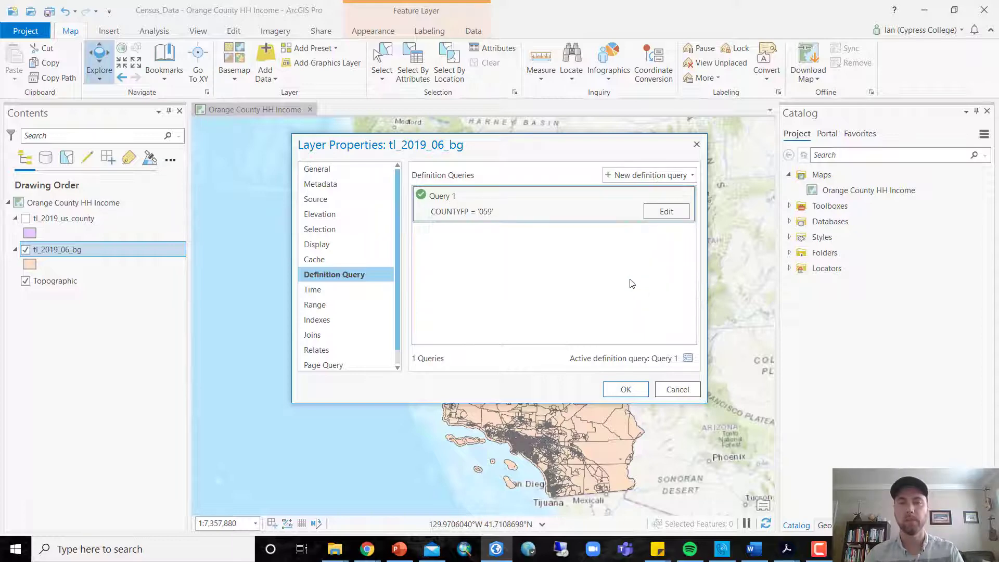
left_click(627, 390)
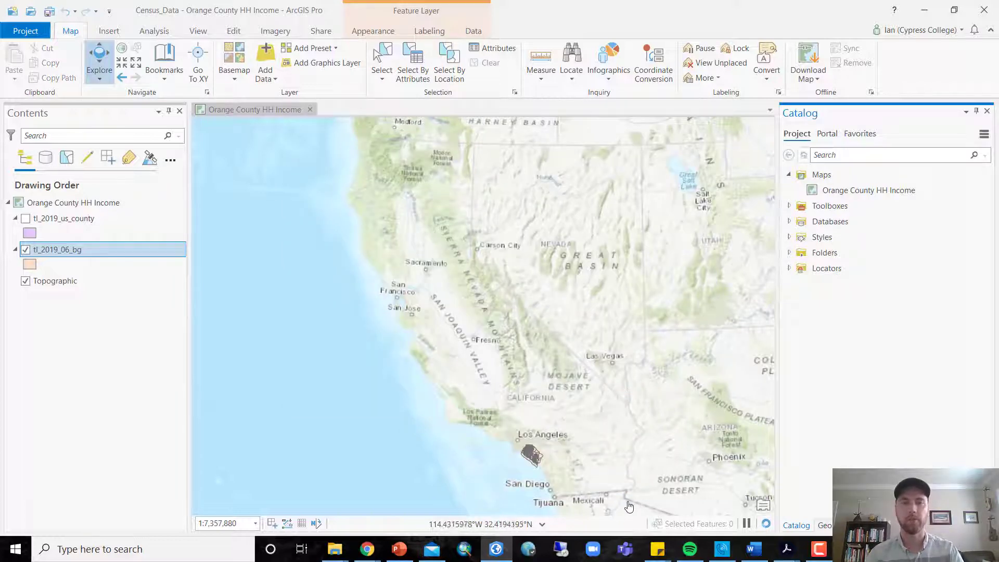
Step: Zoom in on the Orange County block groups and look over the export options for the tl_2019_06_bg layer's data
scroll(599, 487, "up", 3)
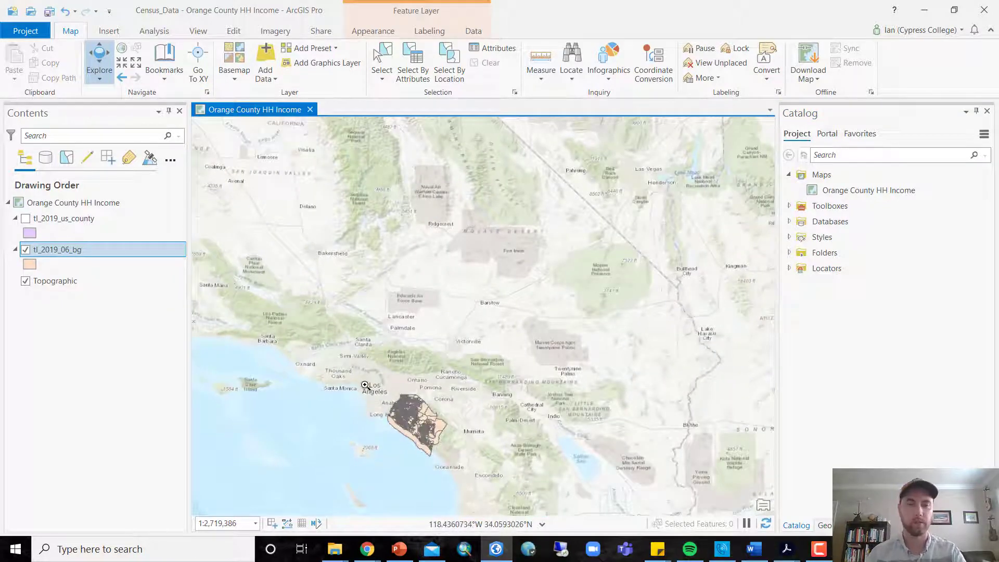
left_click_drag(366, 385, 463, 470)
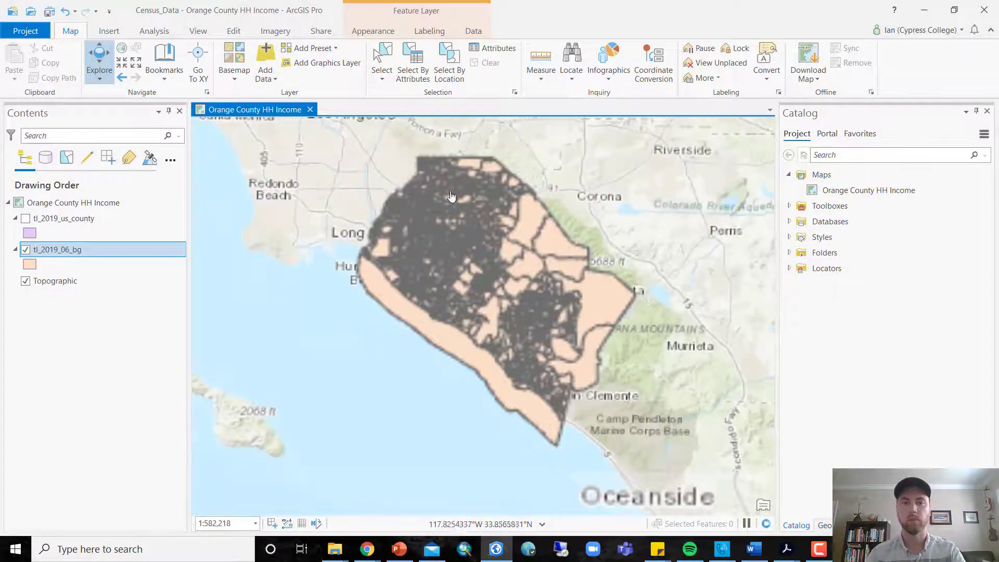
left_click_drag(337, 153, 653, 432)
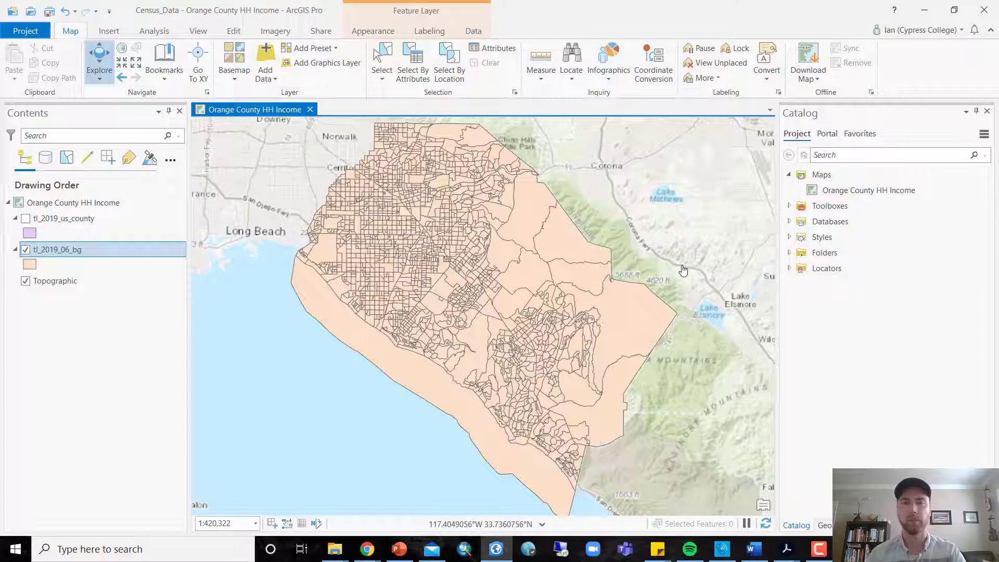
right_click(77, 257)
mouse_move(168, 452)
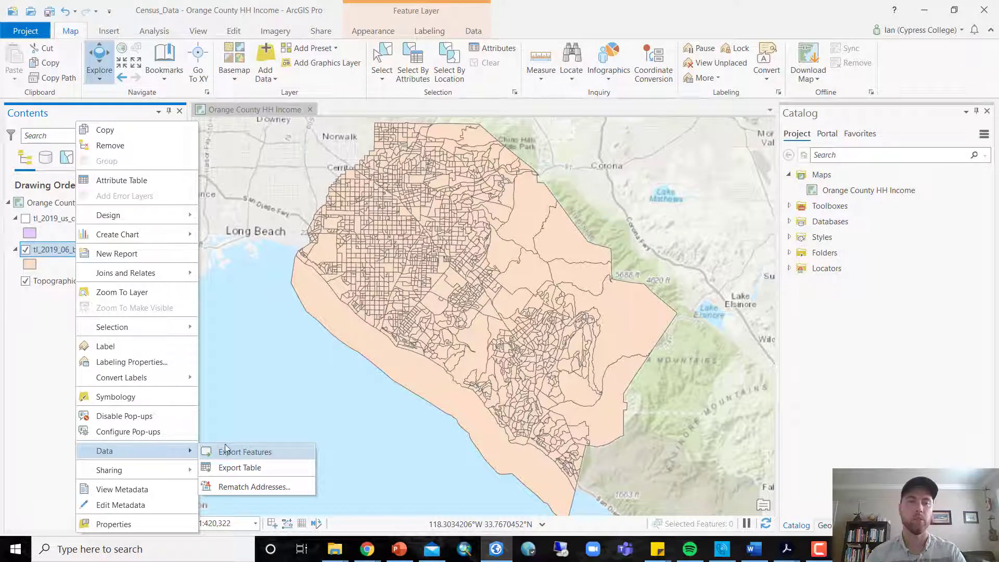
left_click(32, 359)
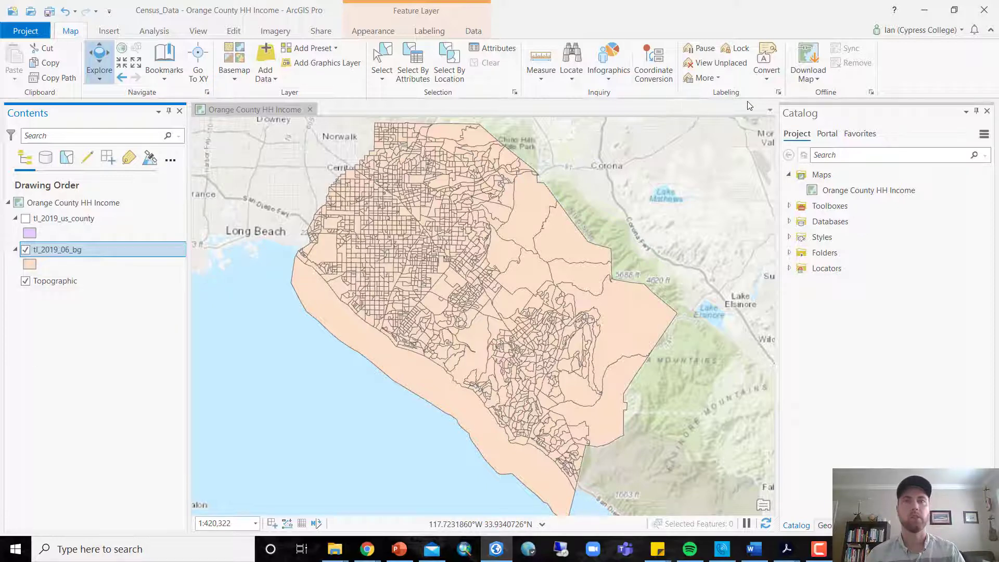
Step: Find the Project geoprocessing tool by searching for project, open it, and set tl_2019_06_bg as its input dataset
left_click(152, 31)
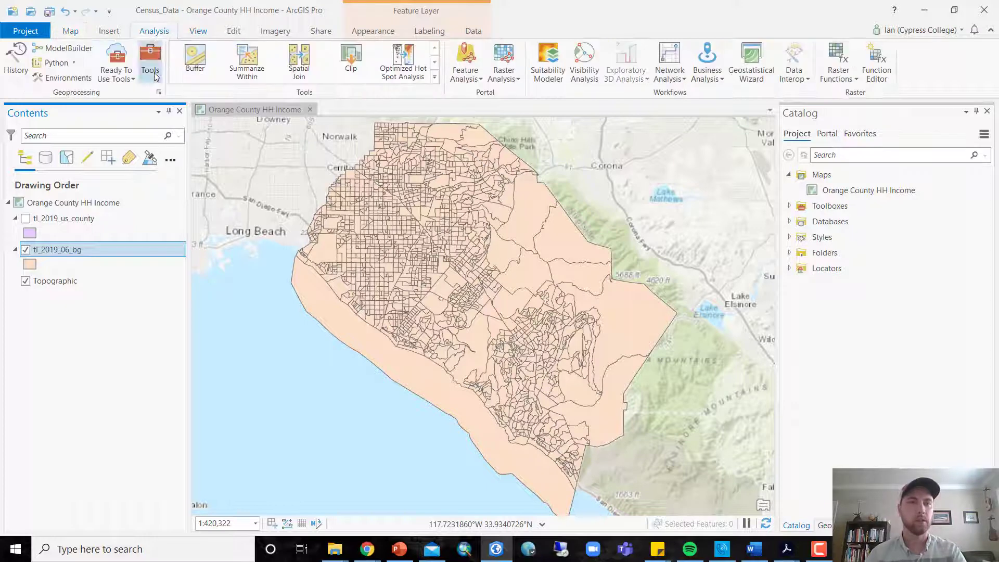
left_click(149, 57)
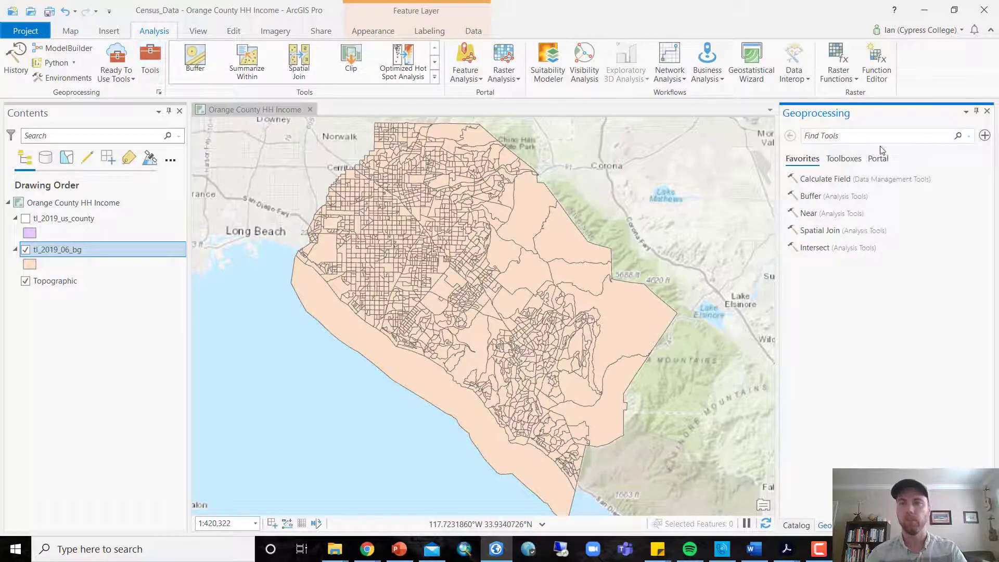
type("project")
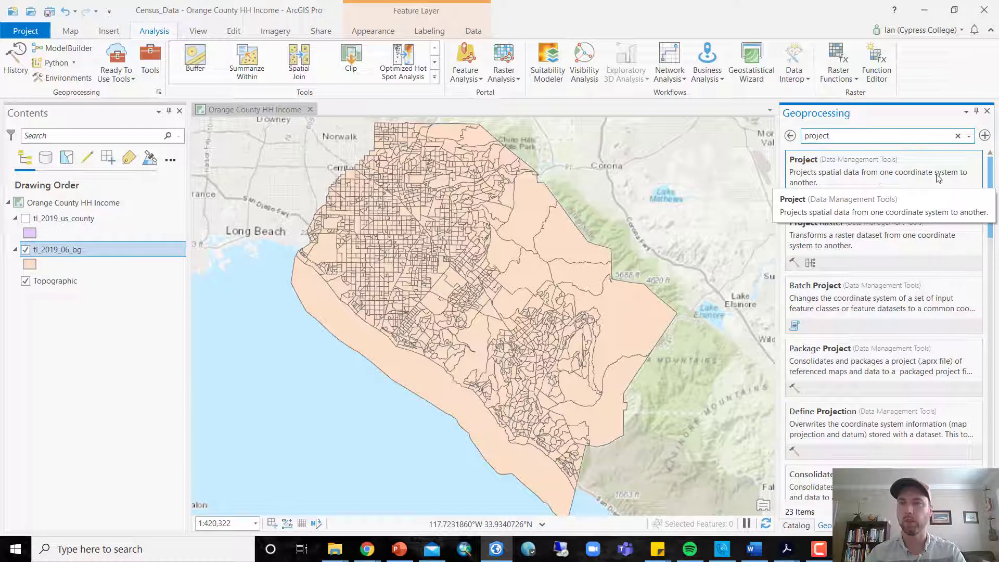
left_click(835, 181)
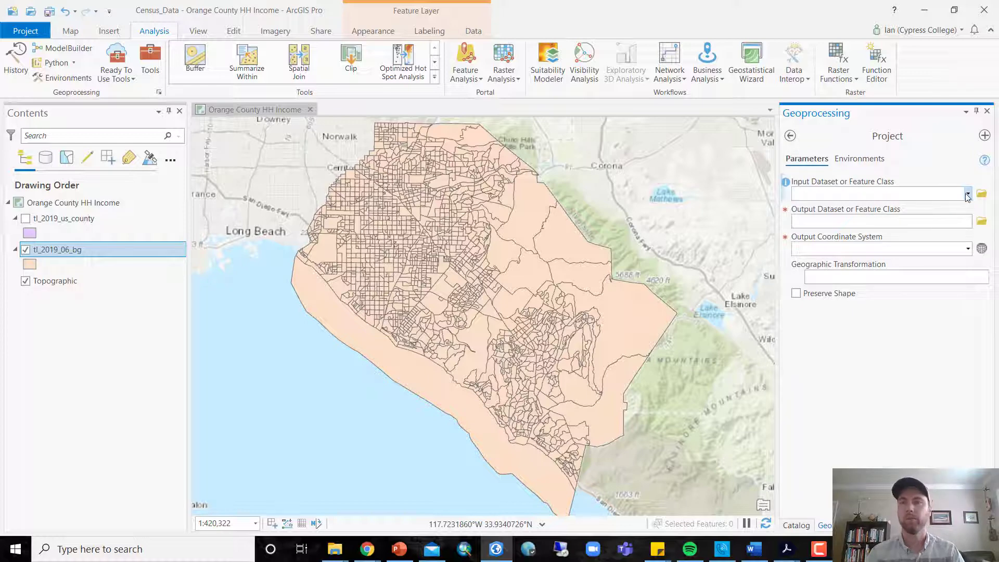
left_click(967, 194)
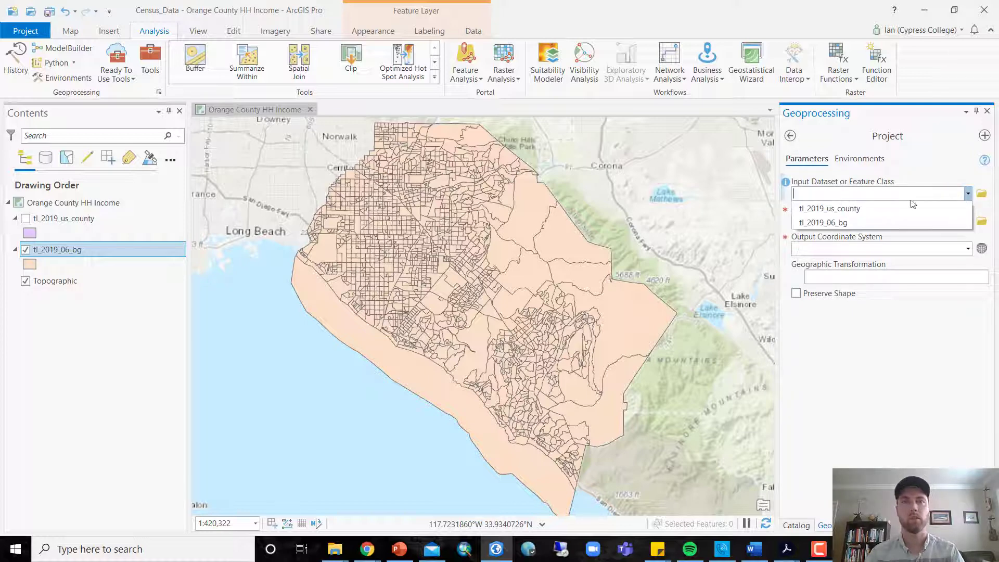
left_click(883, 223)
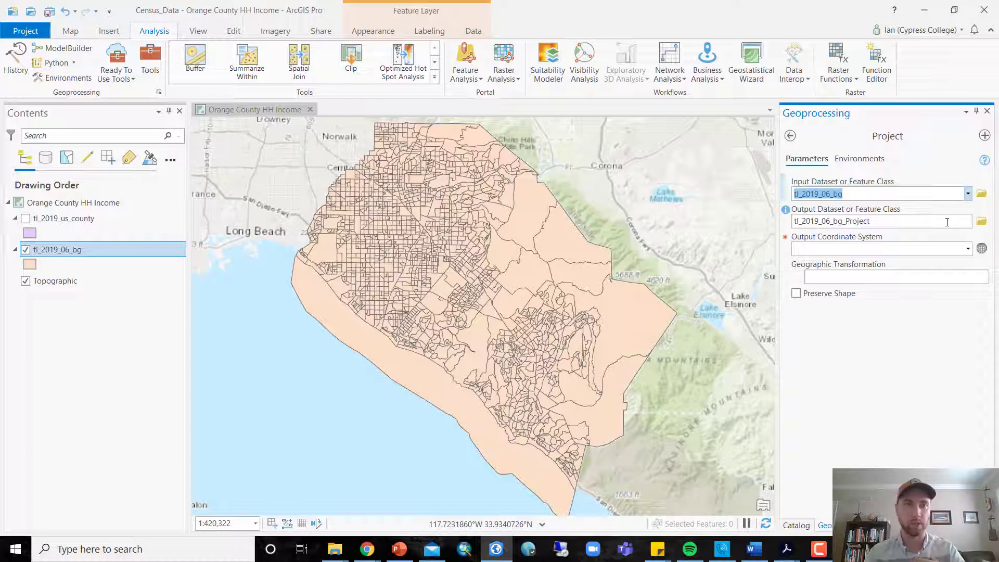
Step: Name the Project tool's output feature class OC_Block_Groups, keeping it in the Census_Data.gdb geodatabase
left_click(963, 223)
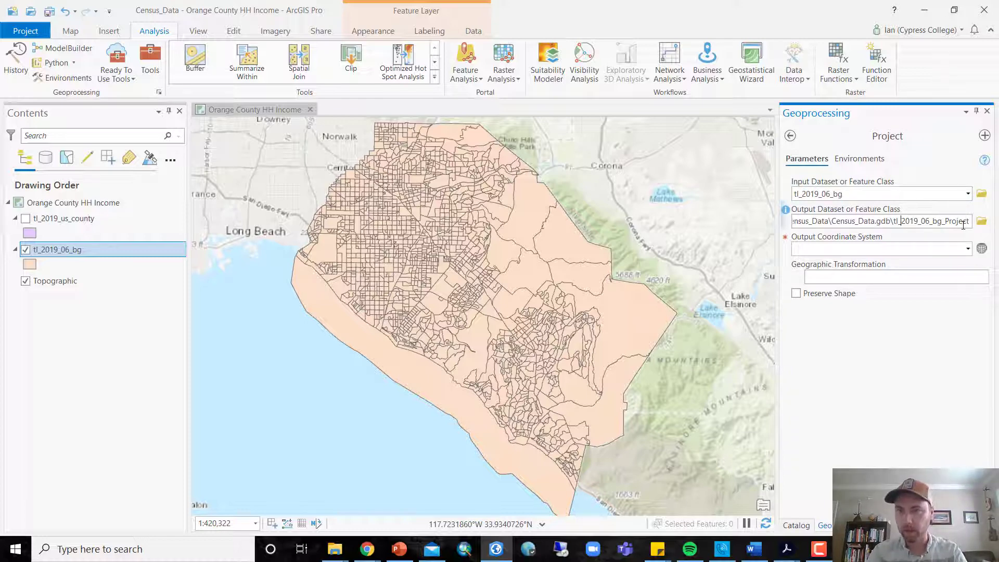
key("shift+Right")
key("shift+Right")
key("shift+Right")
key("shift+Right")
key("shift+Right")
key("shift+Right")
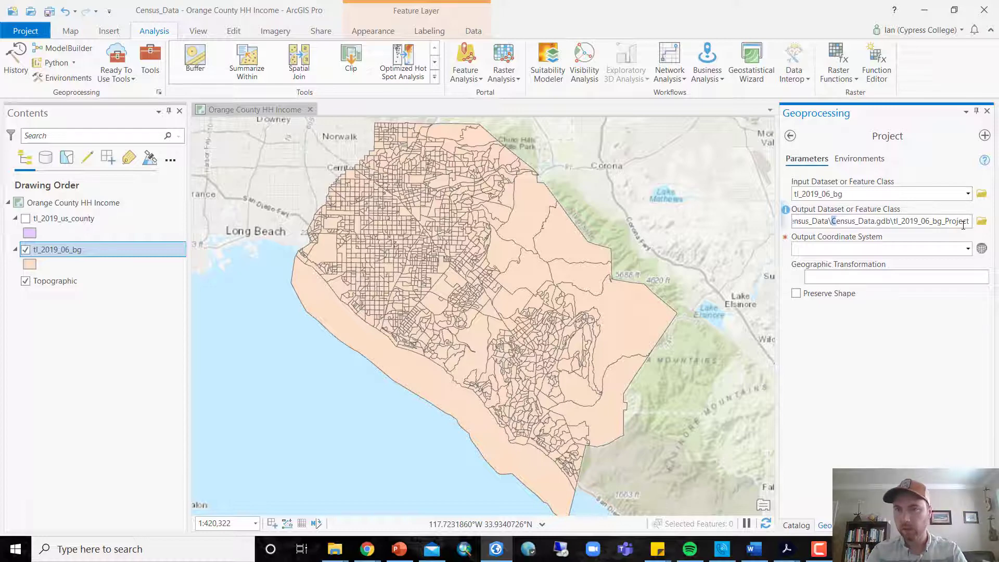
key("shift+Right")
key("shift+Right")
key("shift+Right")
key("shift+Right")
key("shift+Right")
key("shift+Right")
key("shift+Right")
key("shift+Right")
key("shift+Right")
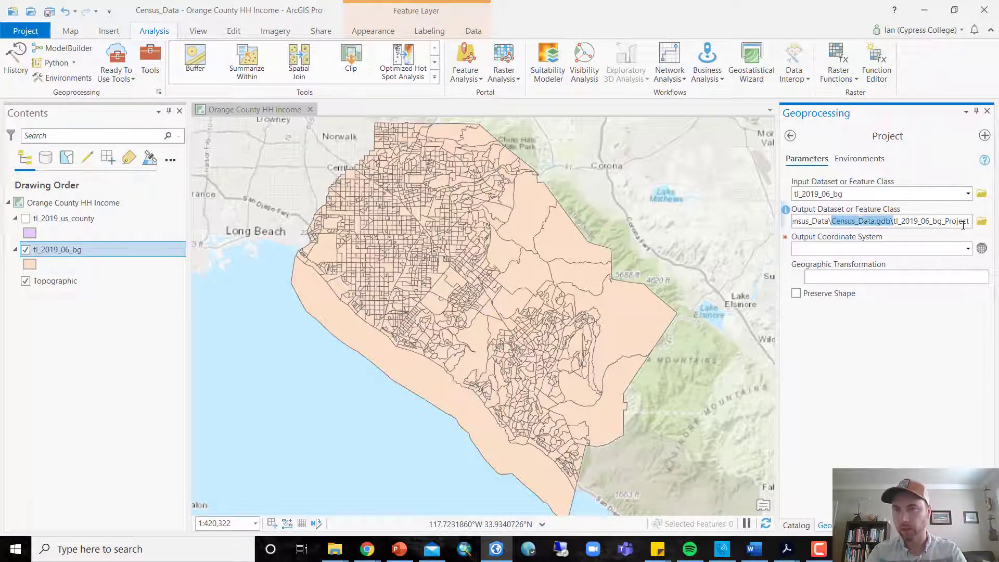
key("Right")
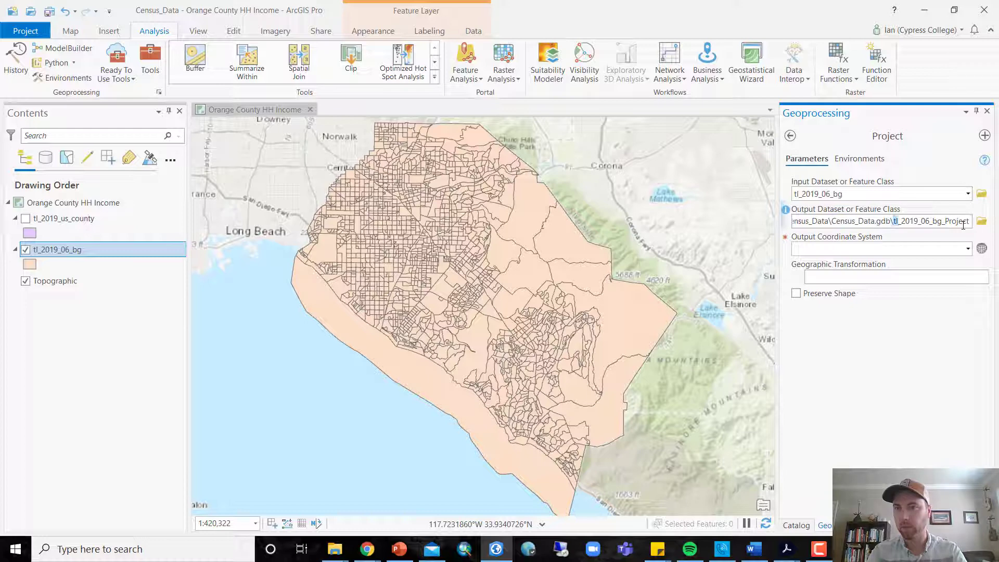
key("shift+End")
key("Right")
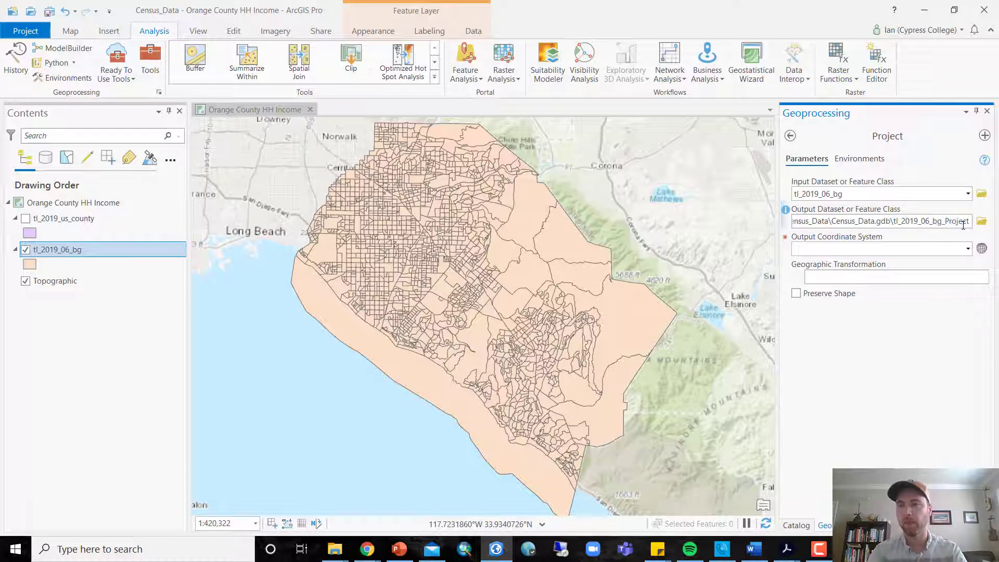
key("shift+Left")
key("shift+Left")
key("shift+Left")
key("shift+Left")
key("shift+Left")
key("shift+Left")
key("shift+Left")
key("shift+Left")
key("shift+Left")
key("shift+Left")
key("shift+Left")
key("shift+Left")
key("shift+Left")
key("shift+Left")
key("shift+Left")
key("shift+Left")
key("shift+Left")
key("shift+Left")
key("shift+Left")
key("shift+Left")
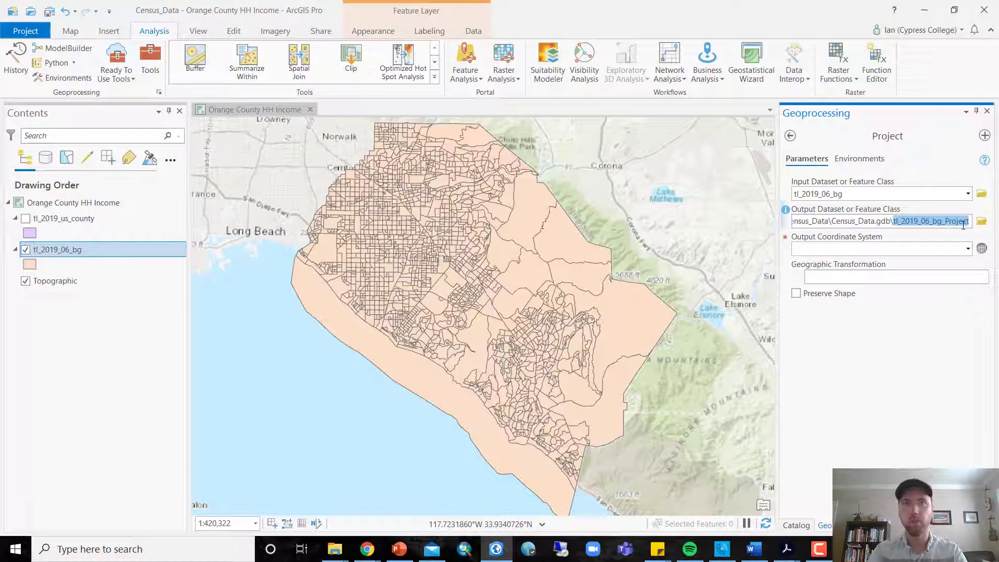
type("Oc")
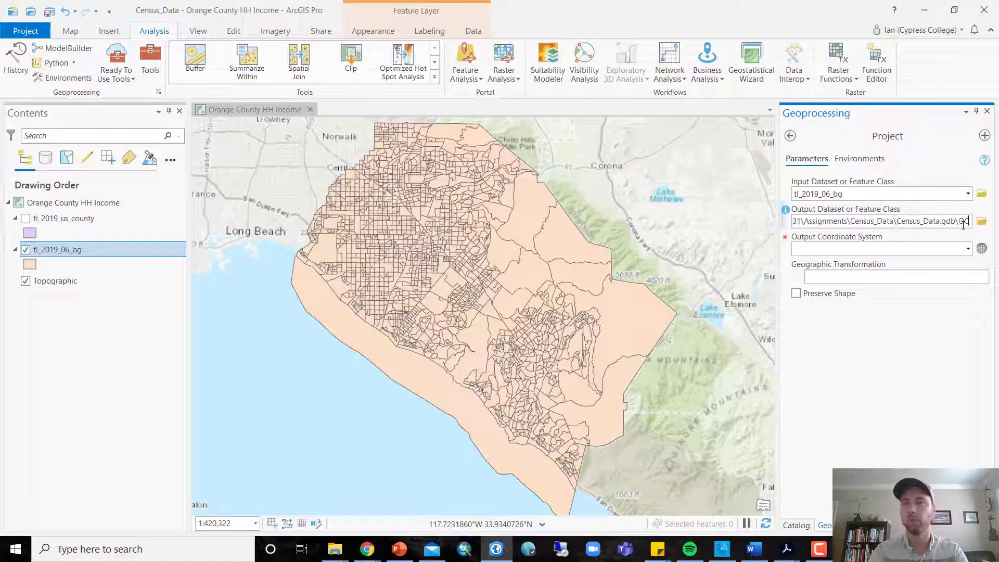
type("_B")
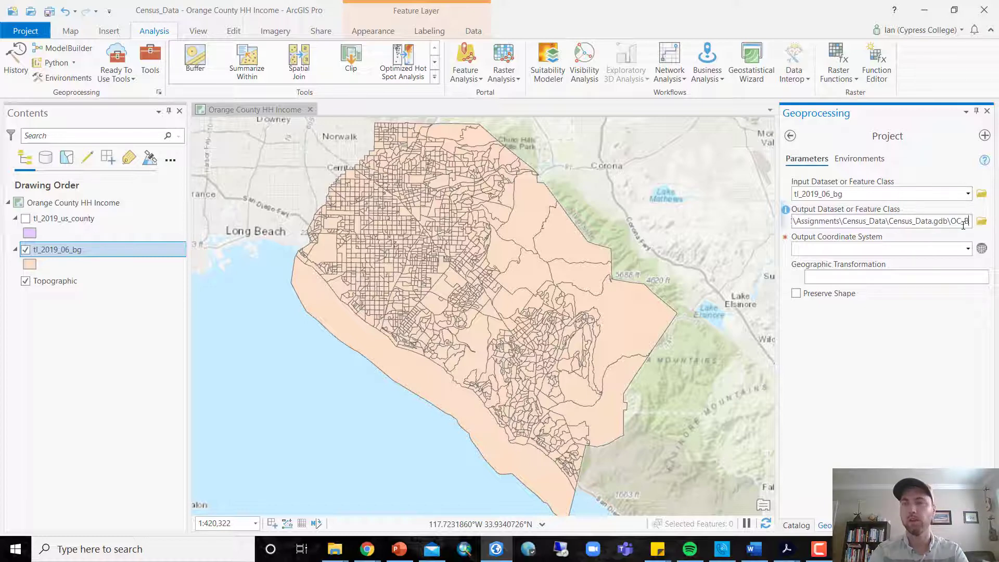
type("lock_Groups")
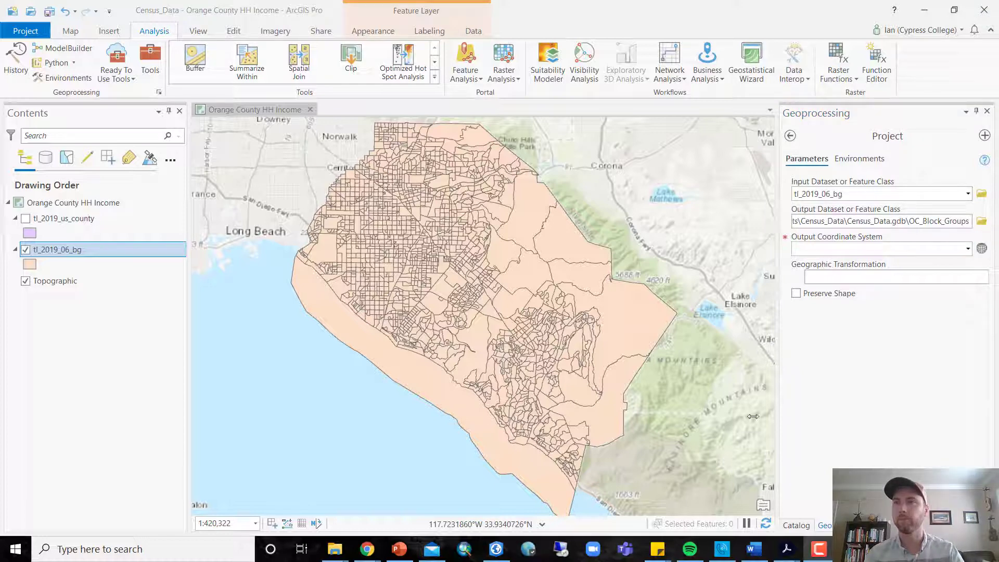
Step: Set the output coordinate system to that of the current map, Orange County HH Income, and run the Project tool
left_click(968, 250)
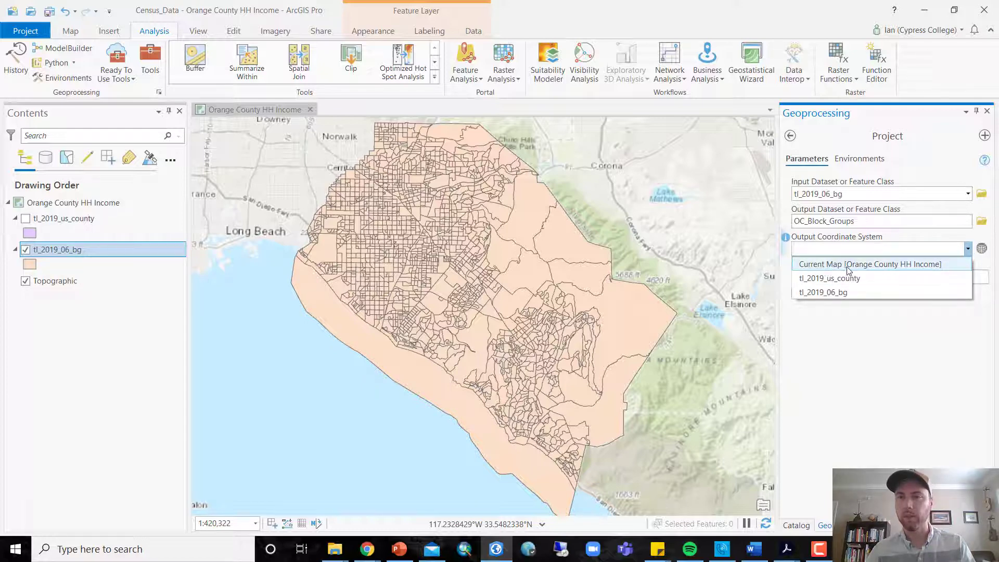
left_click(881, 264)
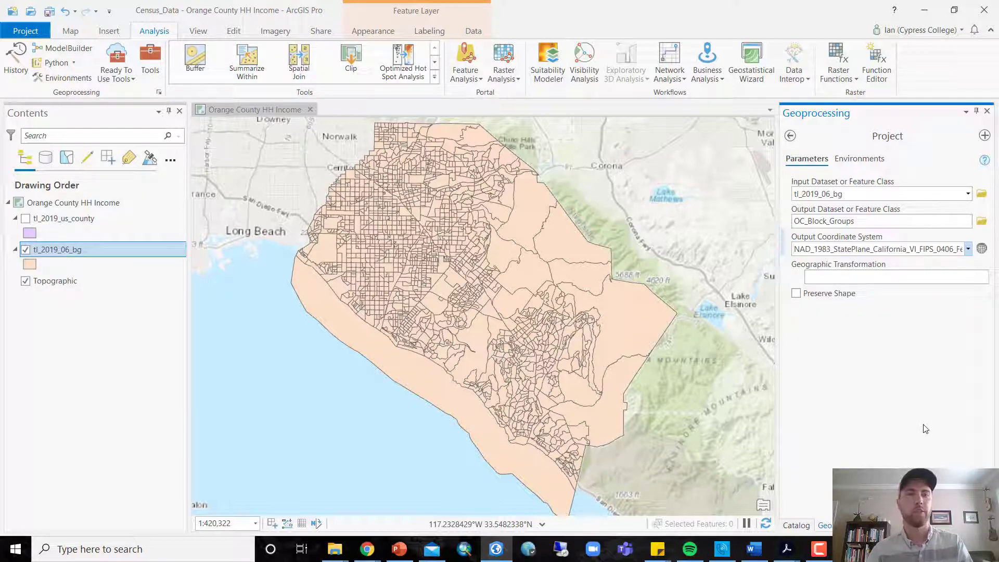
mouse_move(909, 252)
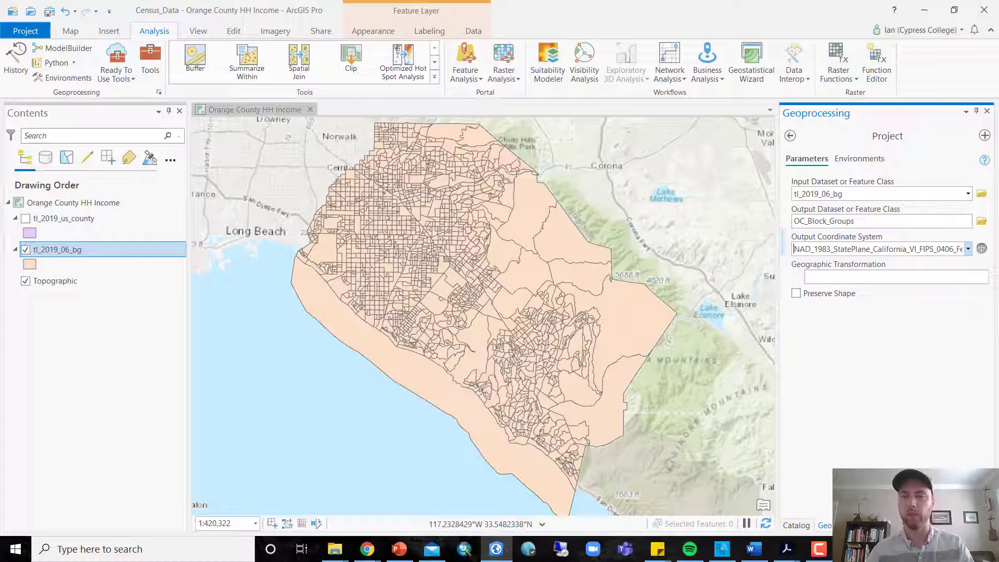
left_click(962, 511)
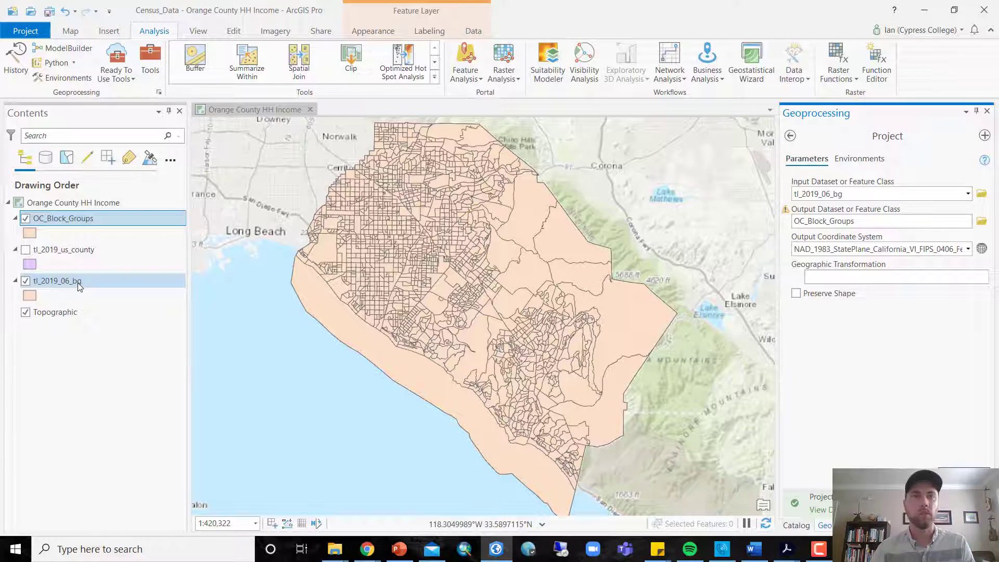
Step: Remove the original tl_2019_06_bg layer from the map and save the project
right_click(77, 282)
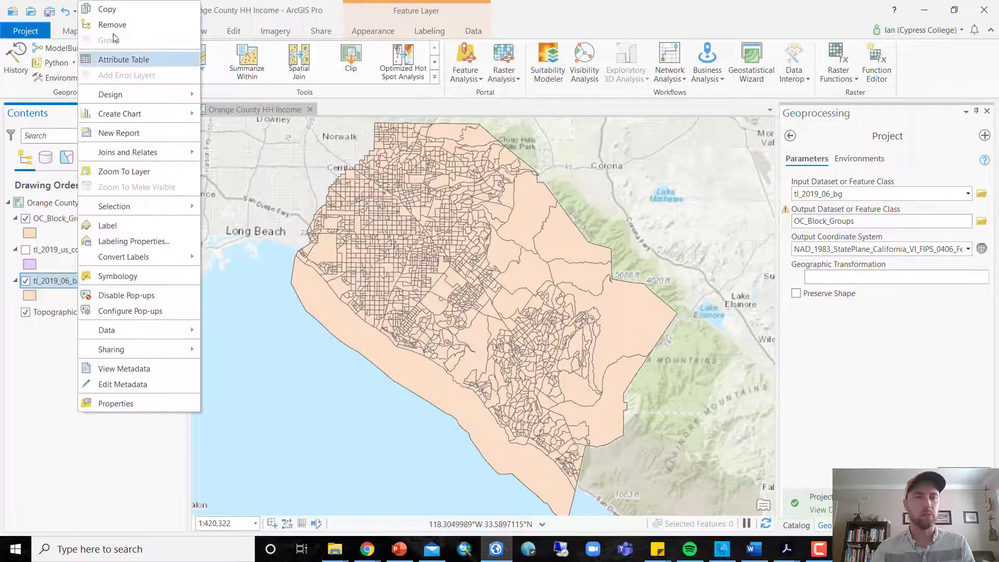
left_click(112, 25)
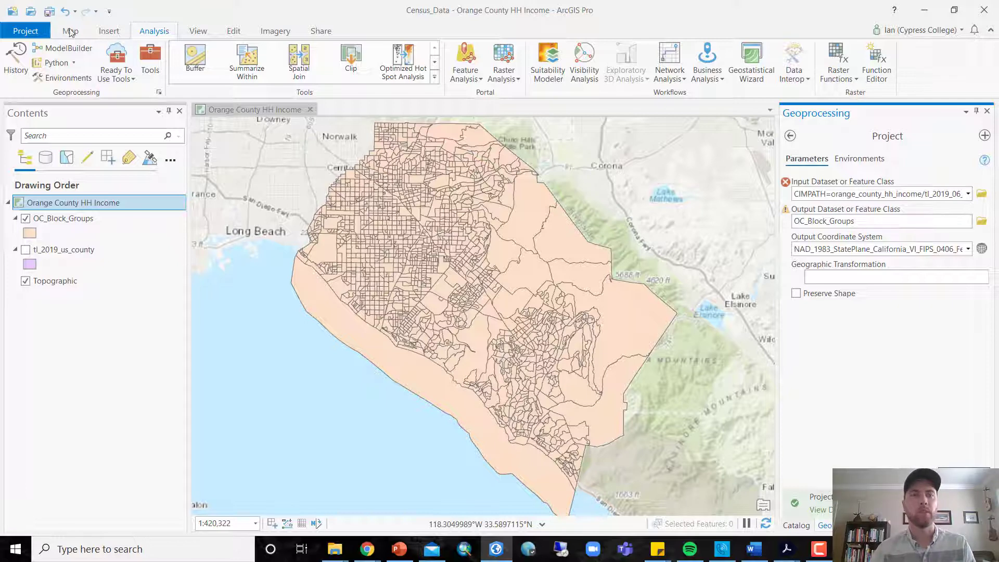
left_click(50, 12)
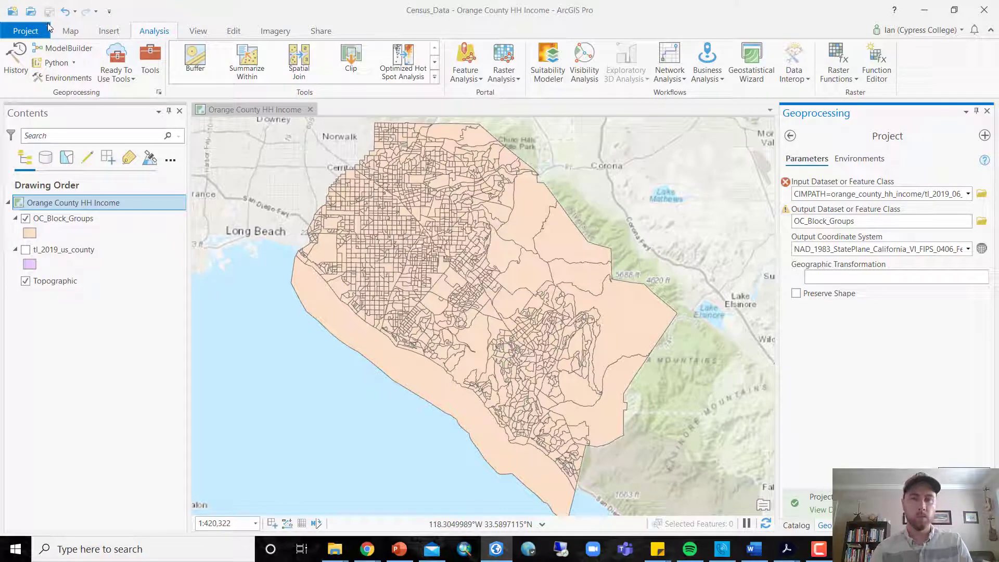
Step: Open the OC_Block_Groups attribute table, look over its record count and GEOID values, and close the table
right_click(73, 219)
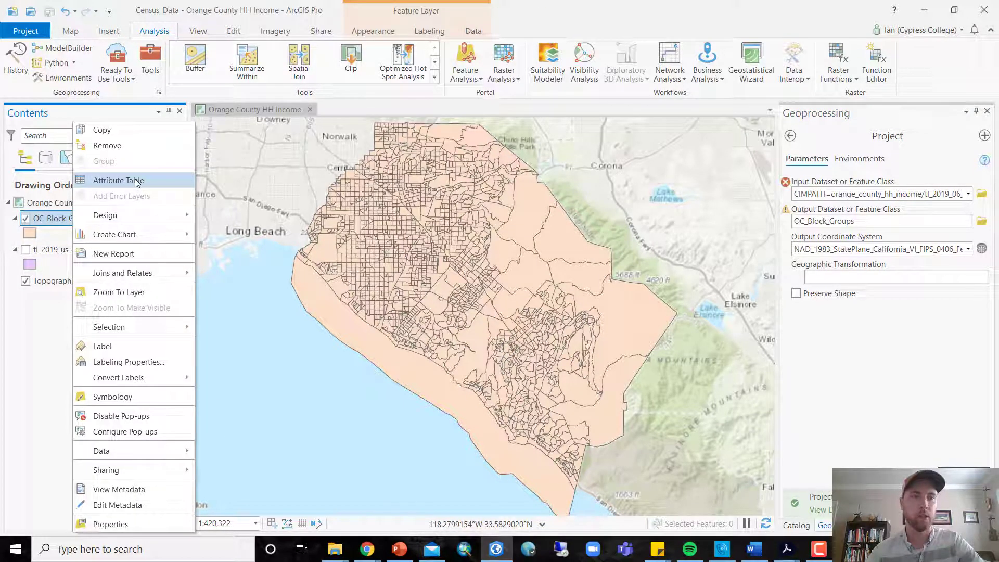
left_click(135, 180)
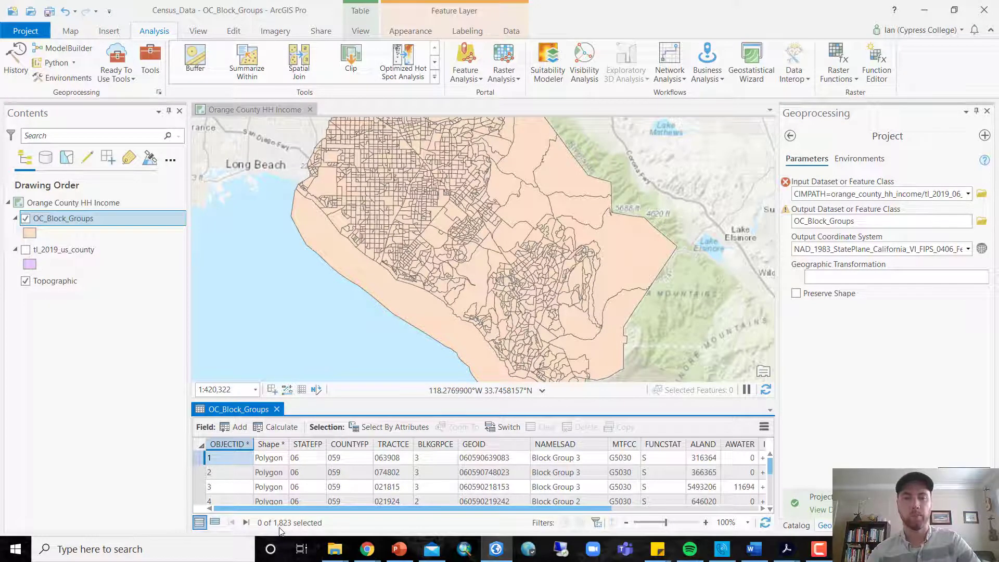
scroll(528, 476, "down", 2)
scroll(528, 476, "up", 1)
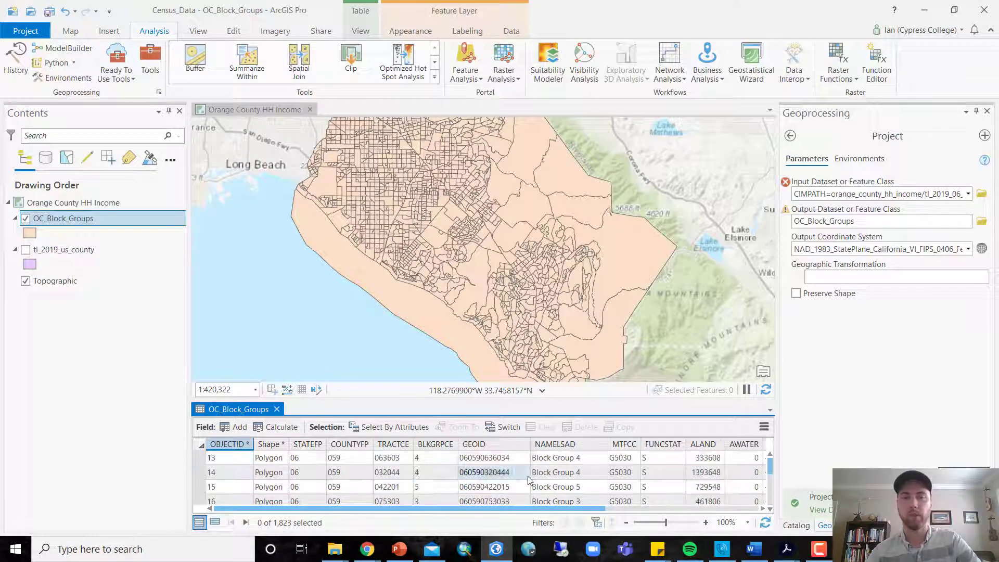
left_click(277, 410)
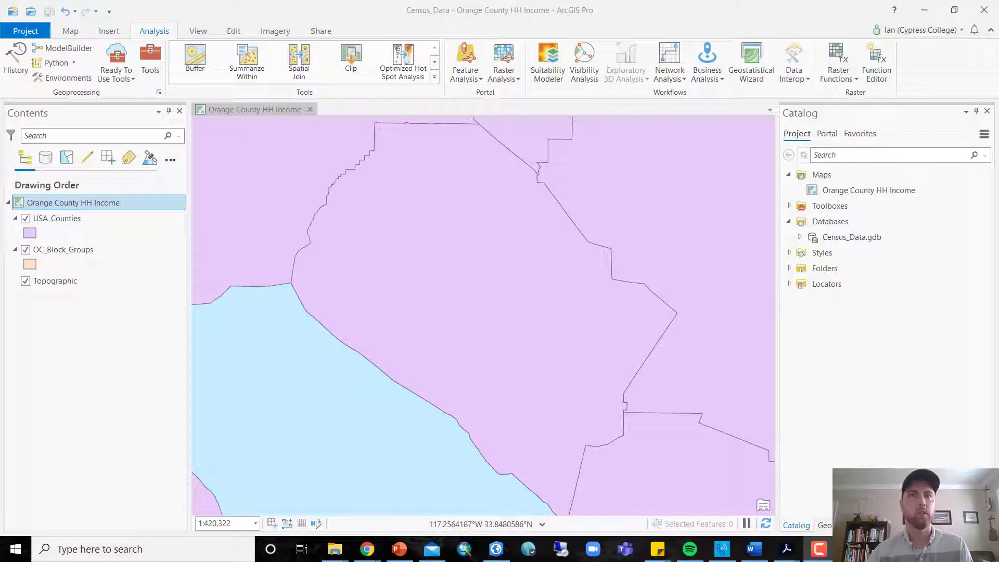
Step: Insert a new map and copy the USA_Counties layer into it from the Orange County HH Income map
left_click(111, 33)
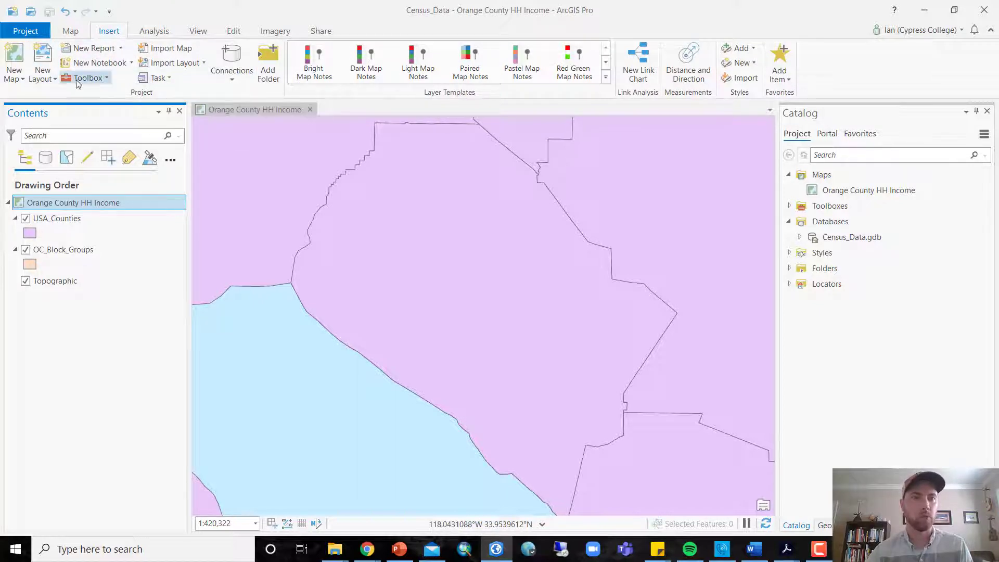
left_click(15, 58)
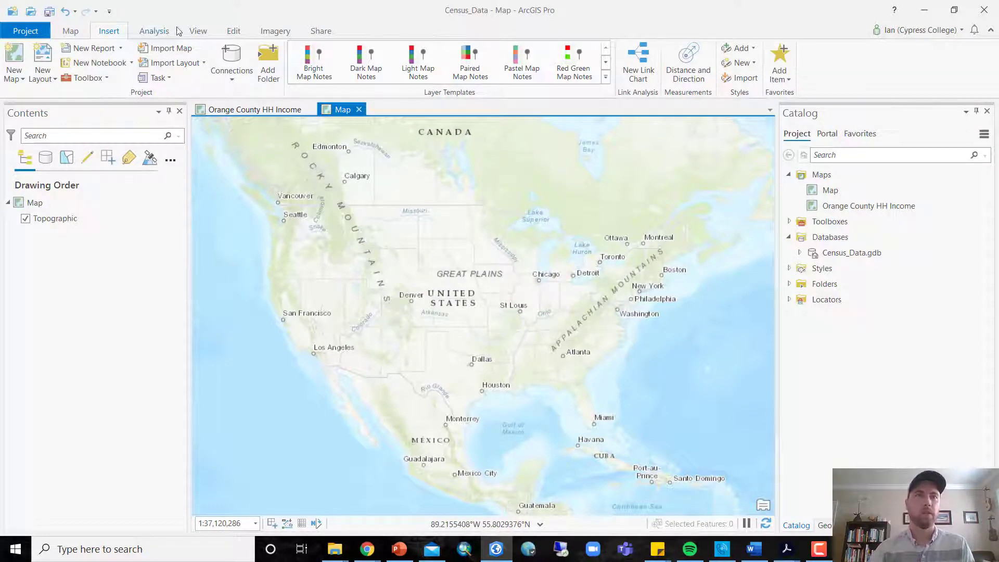
left_click(258, 115)
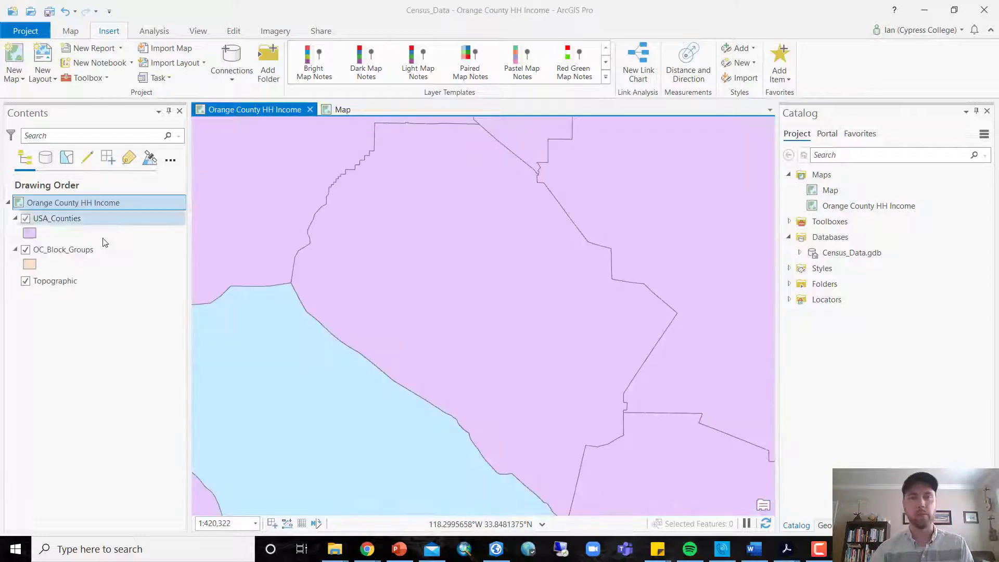
right_click(65, 219)
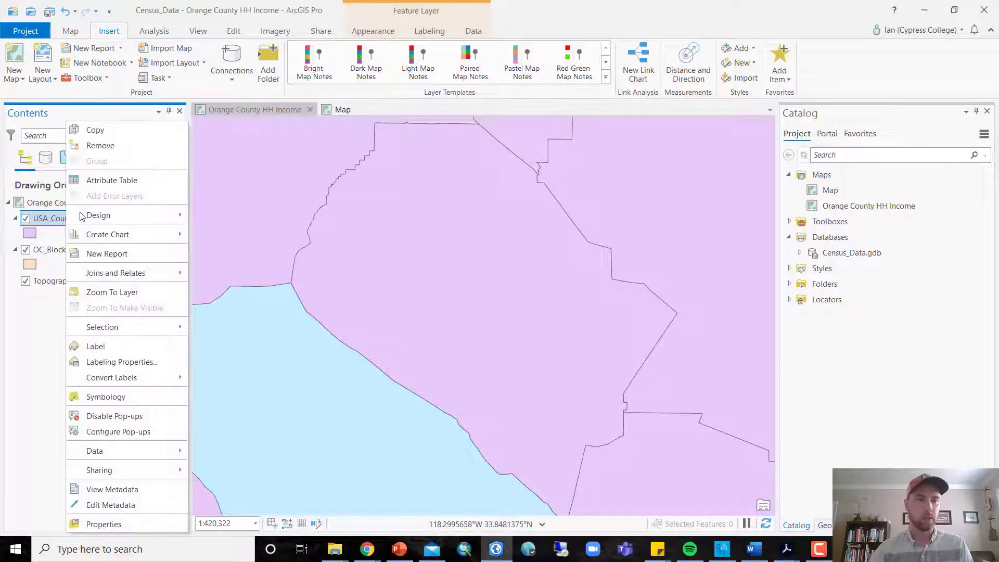
left_click(103, 131)
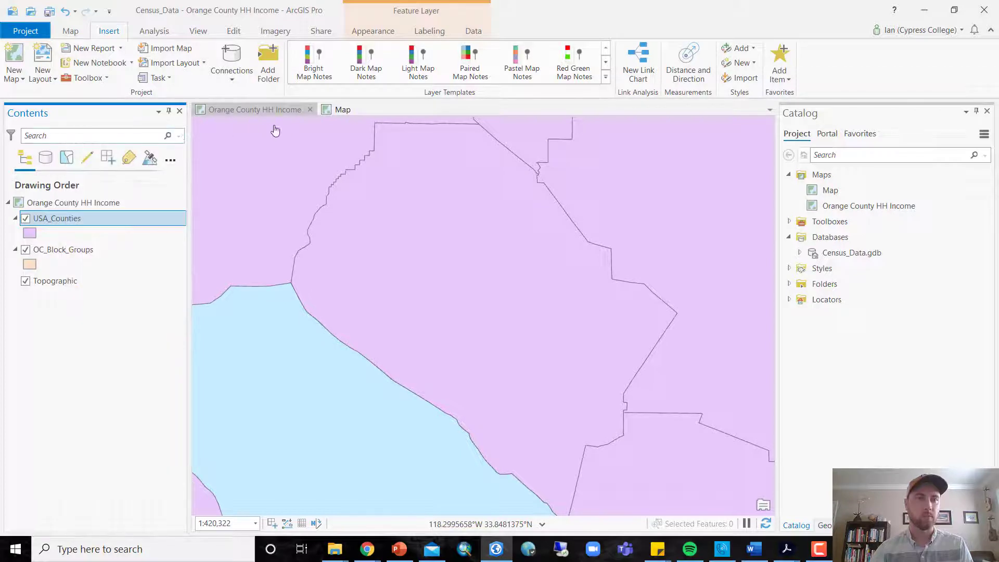
left_click(339, 109)
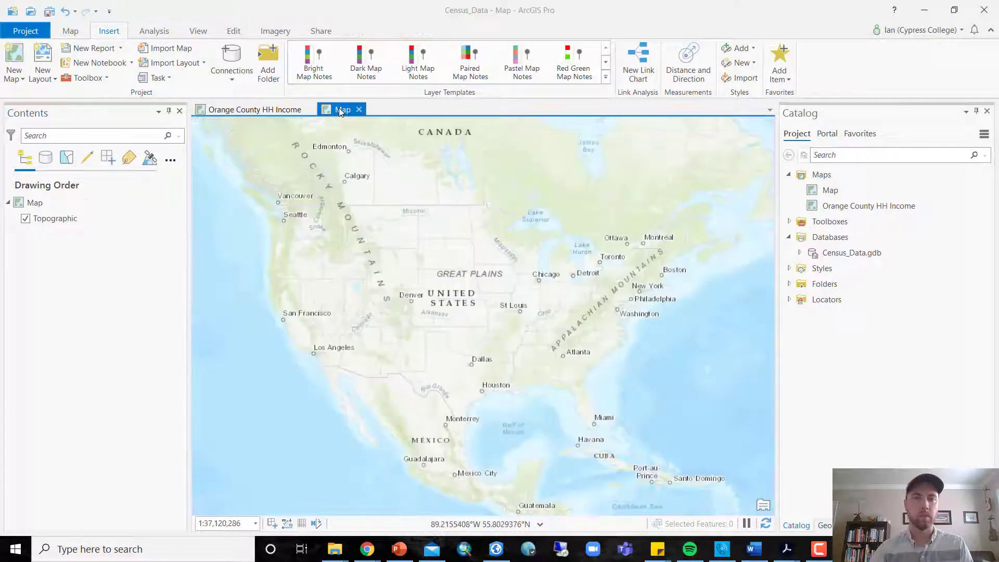
left_click(48, 202)
right_click(48, 202)
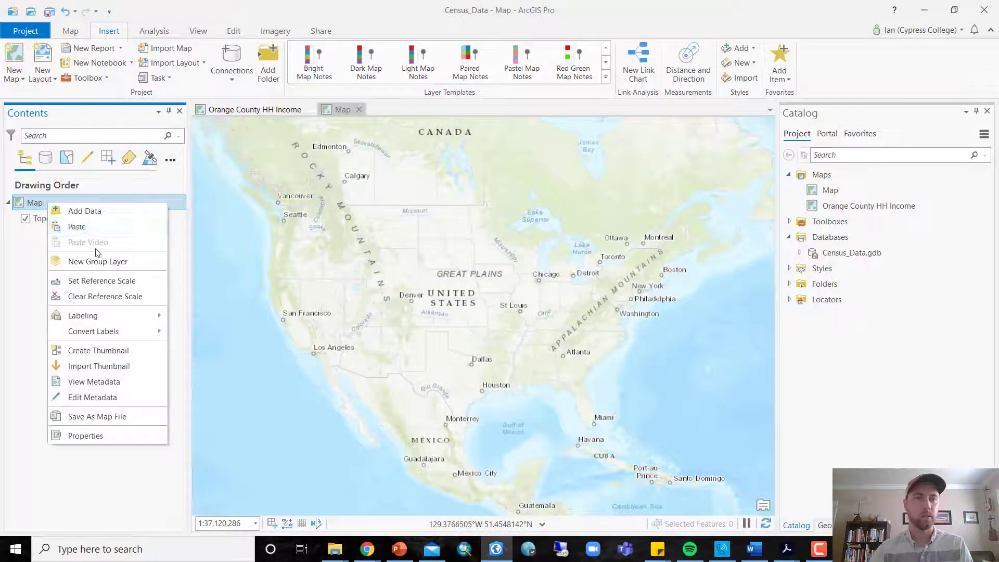
left_click(95, 225)
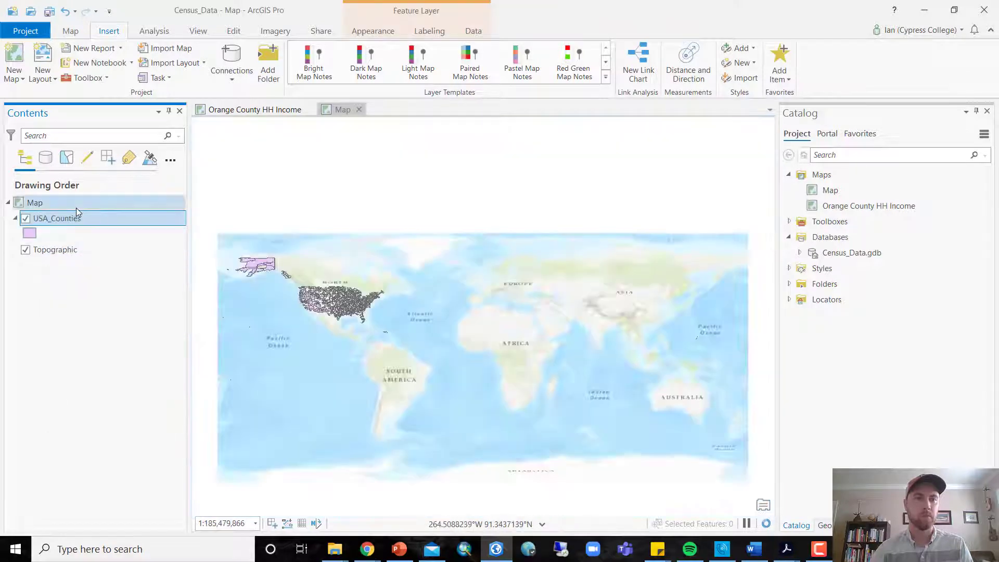
Step: Rename the new map USA HH Income and switch back to the Orange County HH Income map
left_click(40, 204)
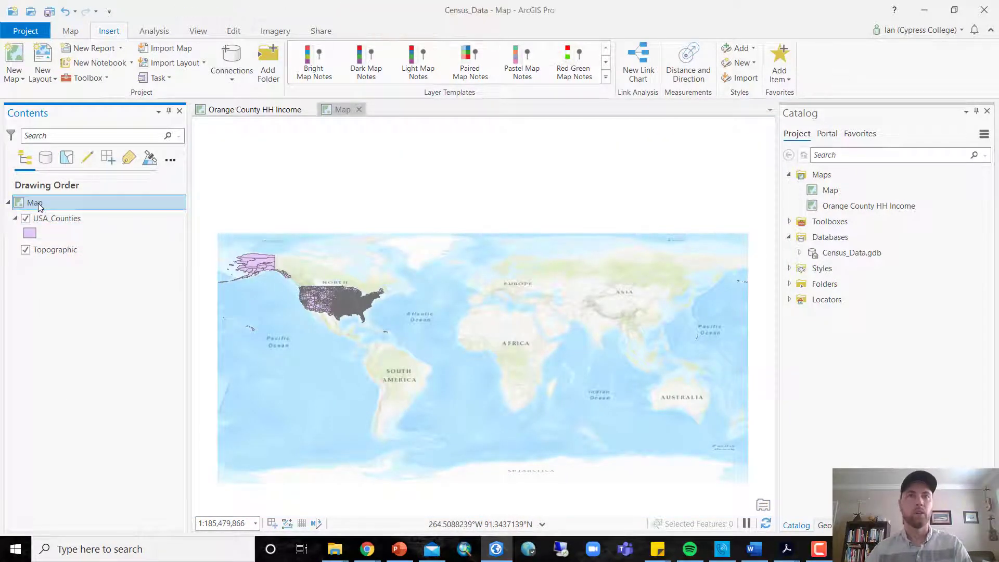
right_click(39, 203)
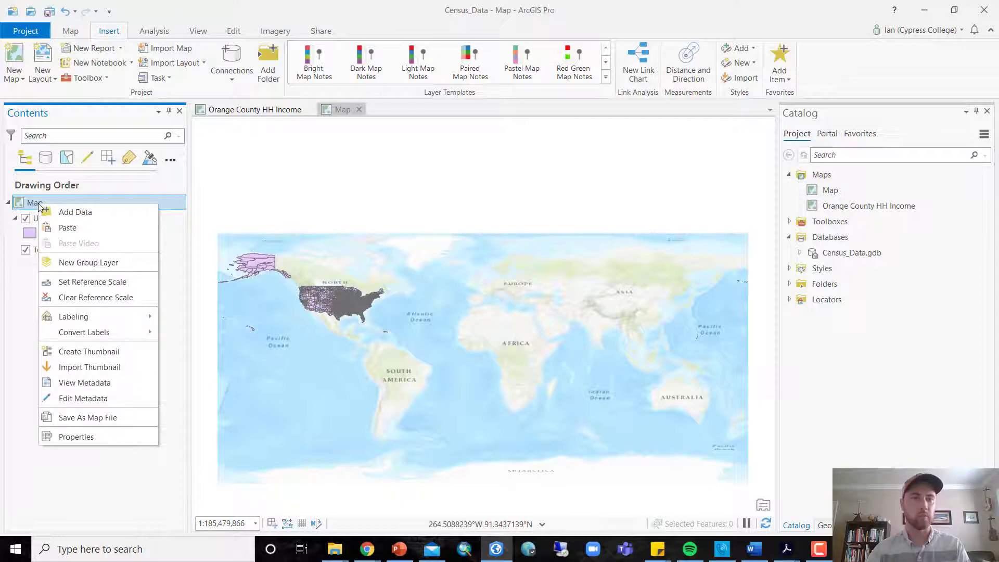
left_click(36, 204)
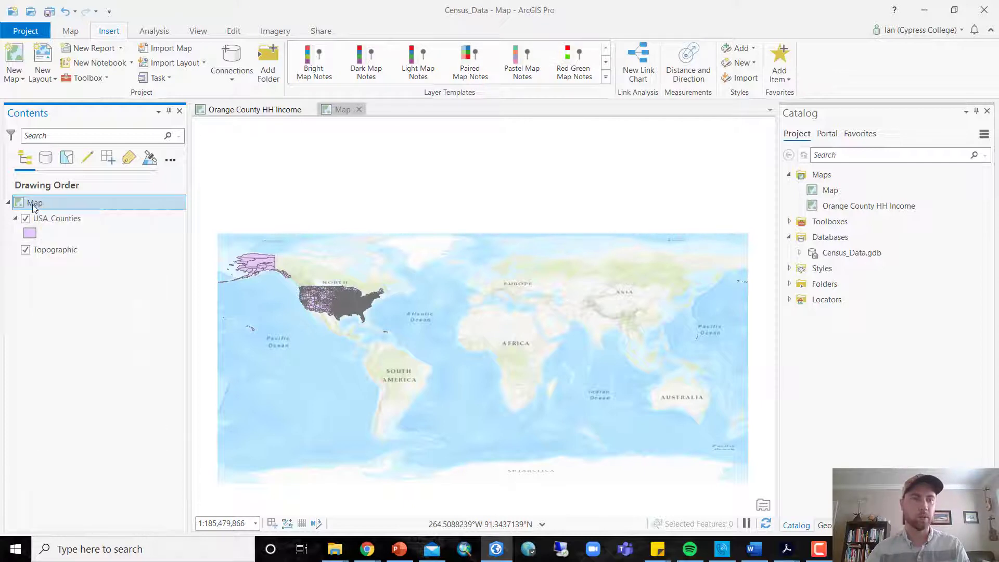
left_click(36, 205)
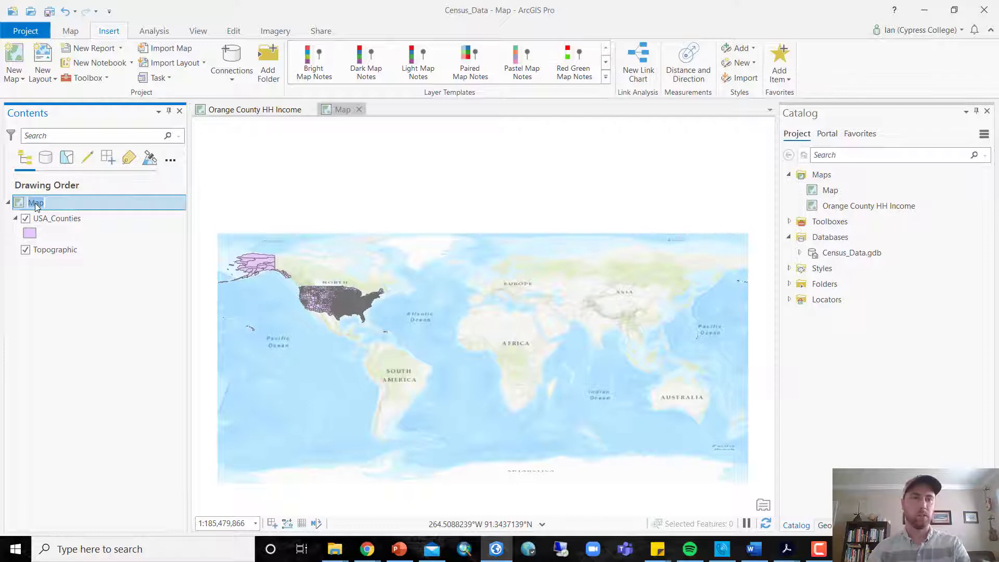
type("USA HH ")
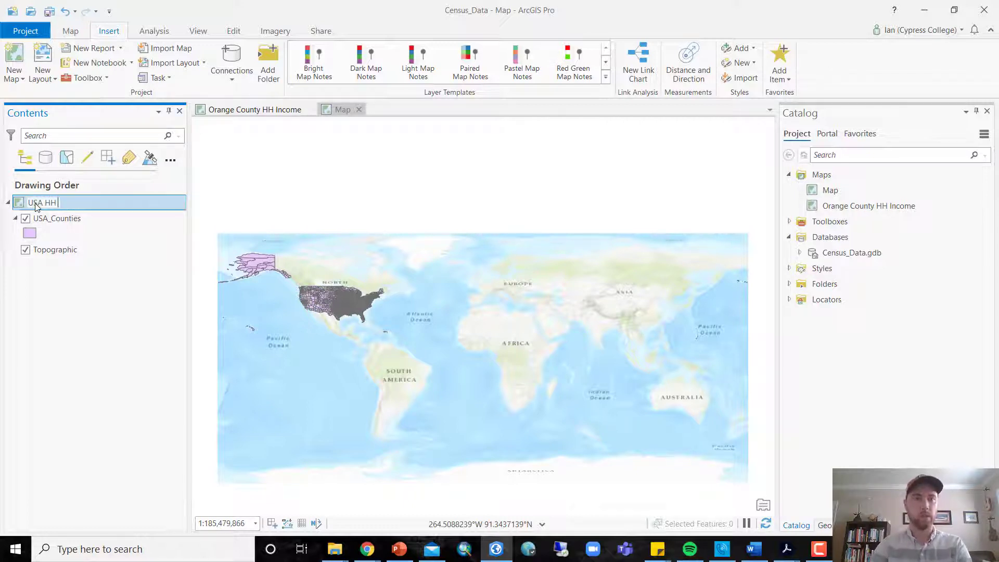
type("Income")
key("Return")
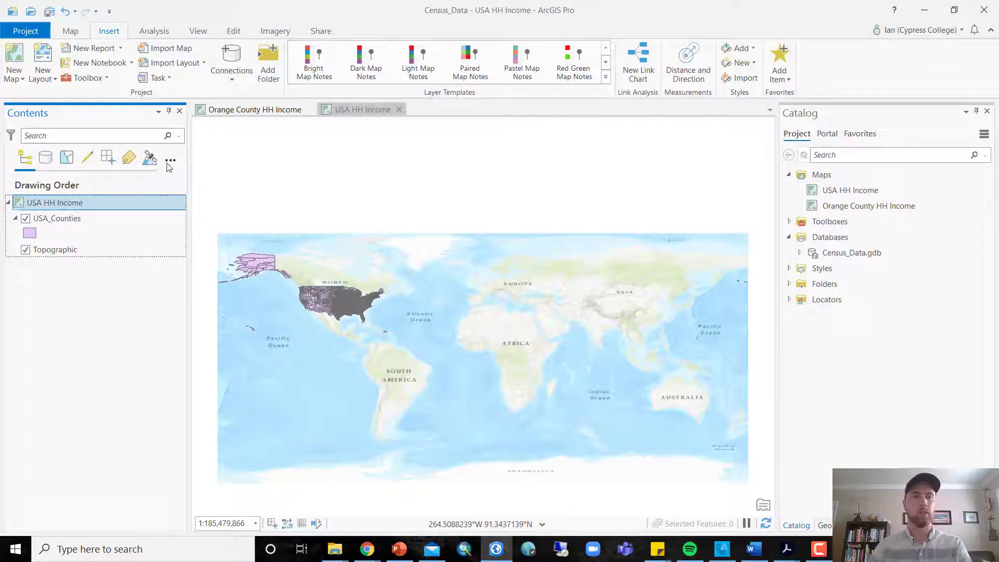
left_click(263, 110)
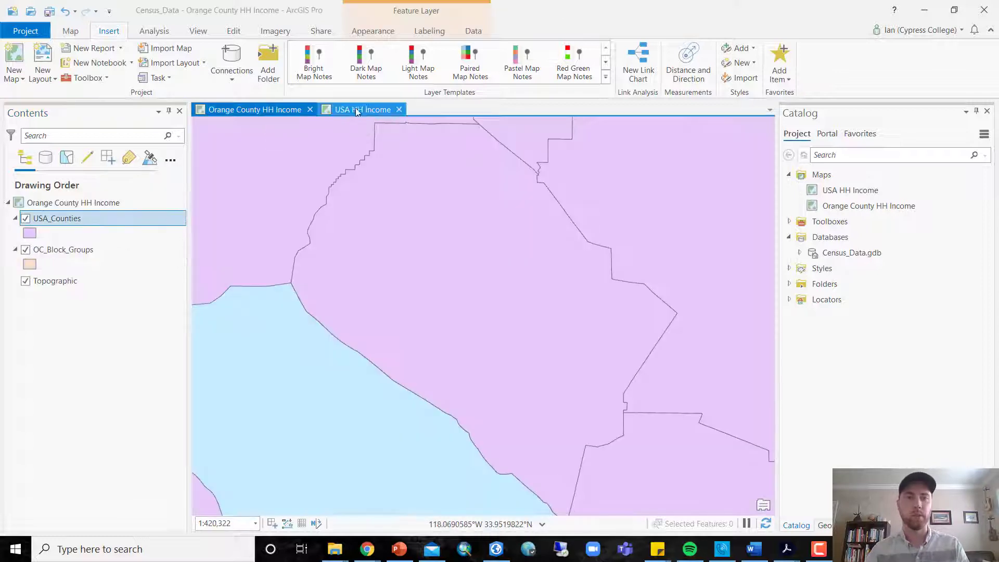
Step: Remove the USA_Counties layer from the Orange County HH Income map and compare the layers of both maps
left_click(366, 110)
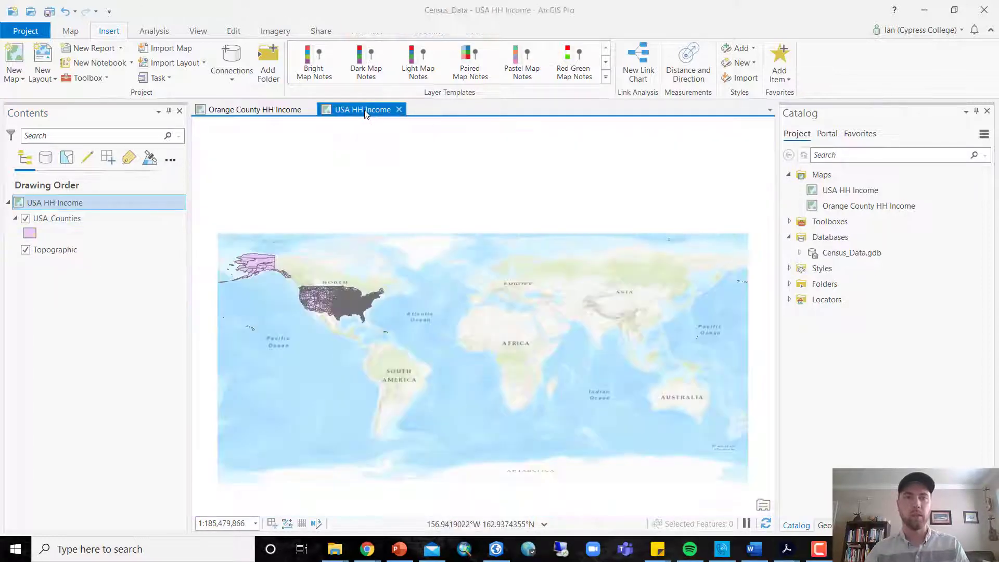
left_click(275, 111)
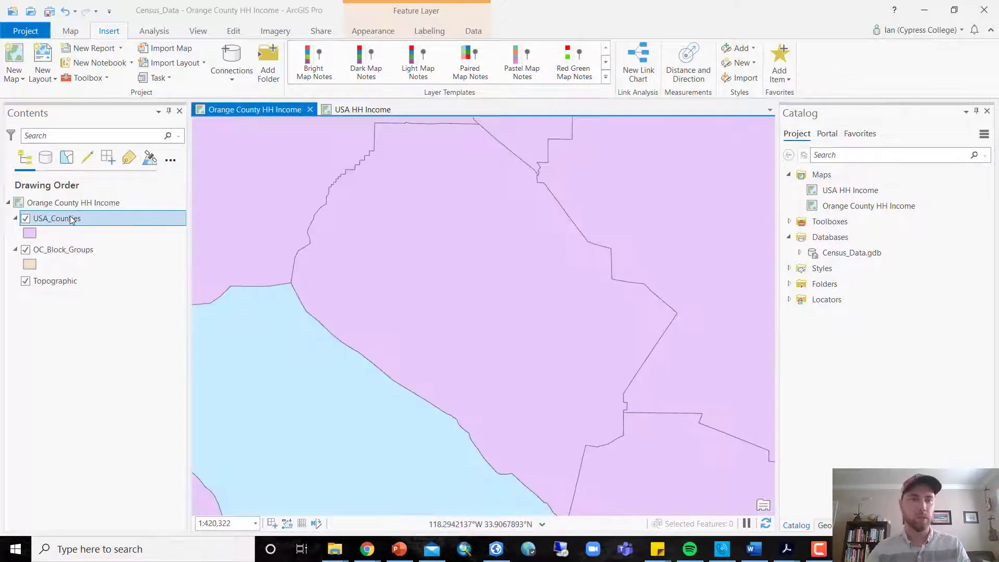
right_click(76, 223)
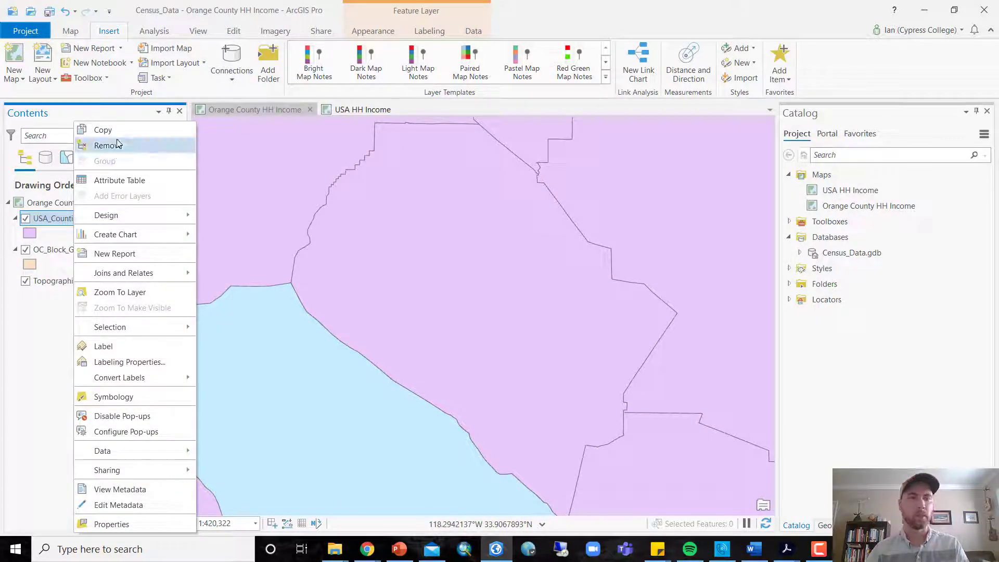
left_click(117, 147)
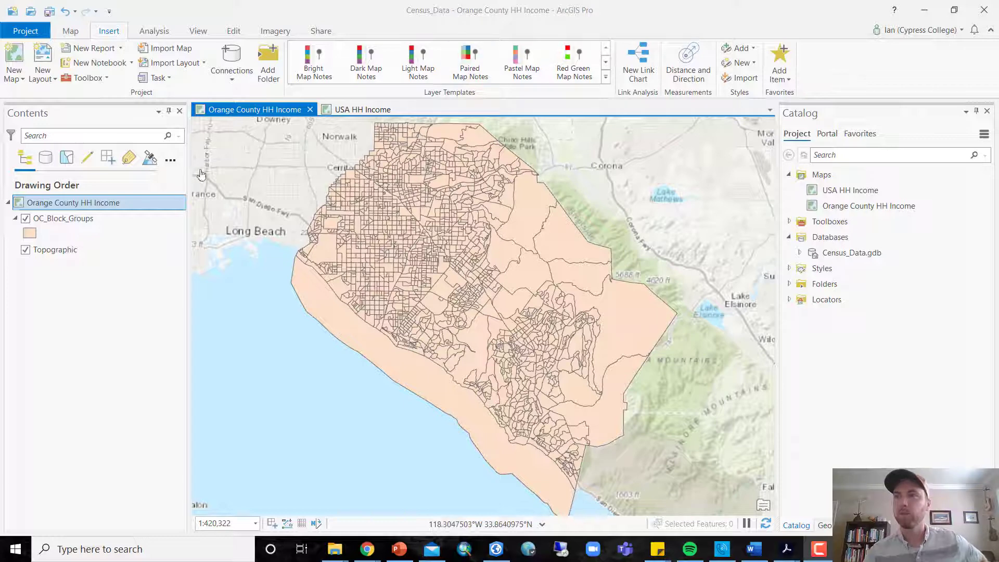
left_click(350, 110)
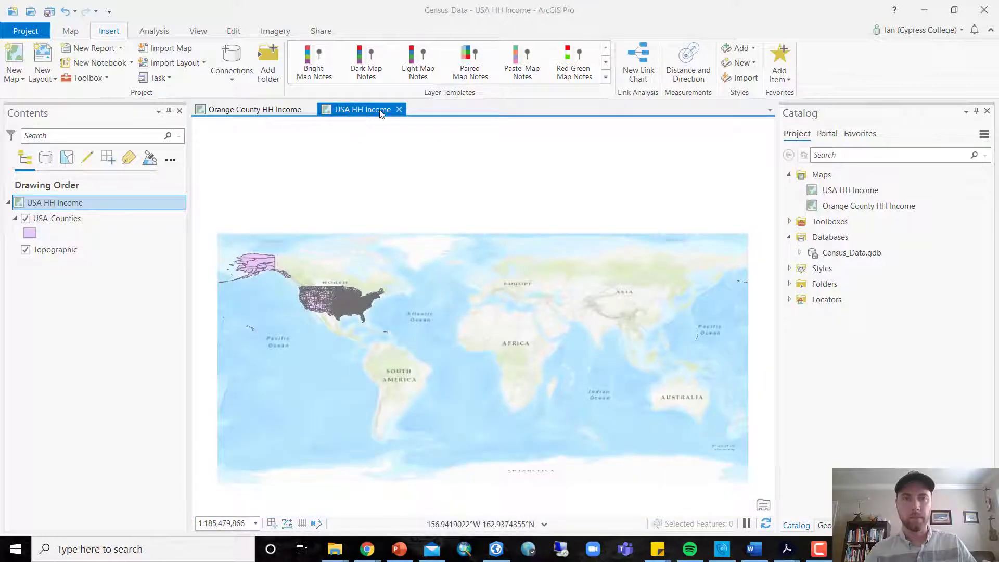
left_click(294, 111)
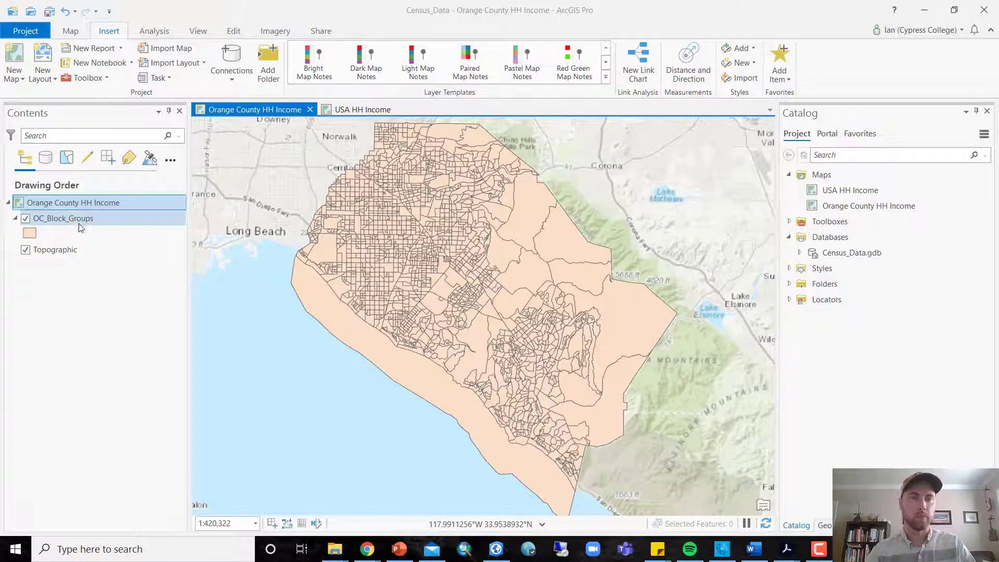
Step: Search the available XY coordinate systems for "usa contiguous" in the properties of the USA HH Income map
left_click(357, 110)
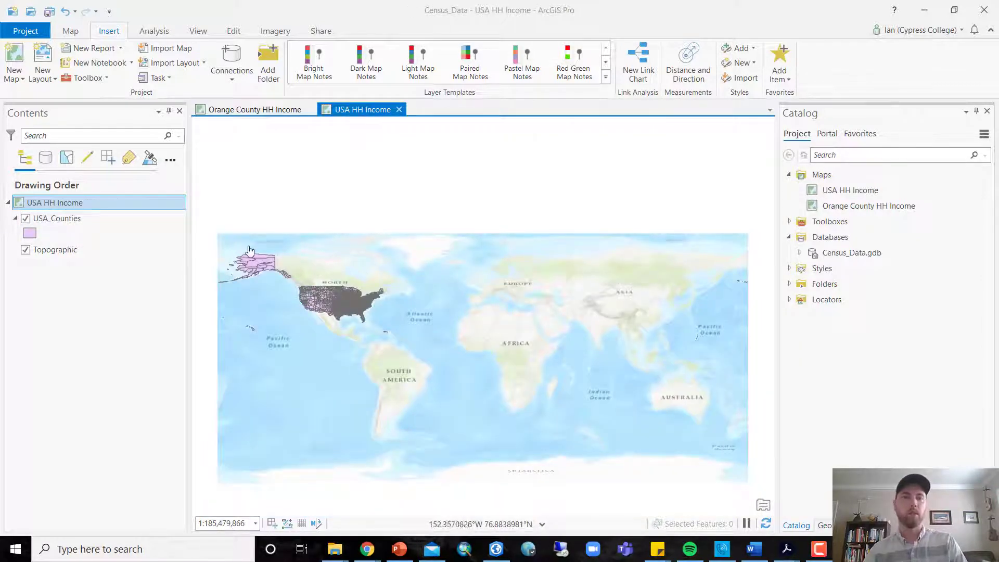
scroll(250, 255, "up", 3)
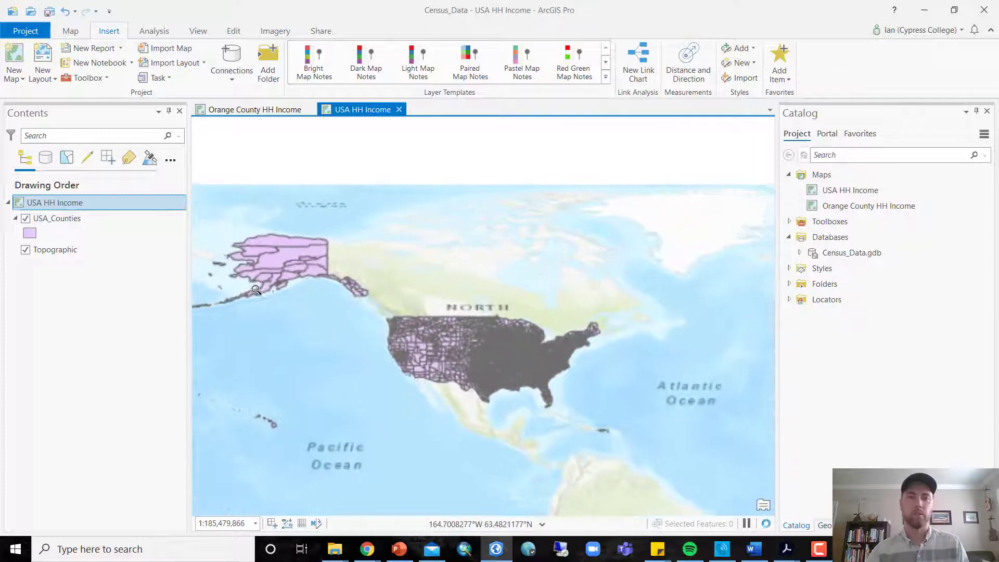
scroll(446, 343, "up", 3)
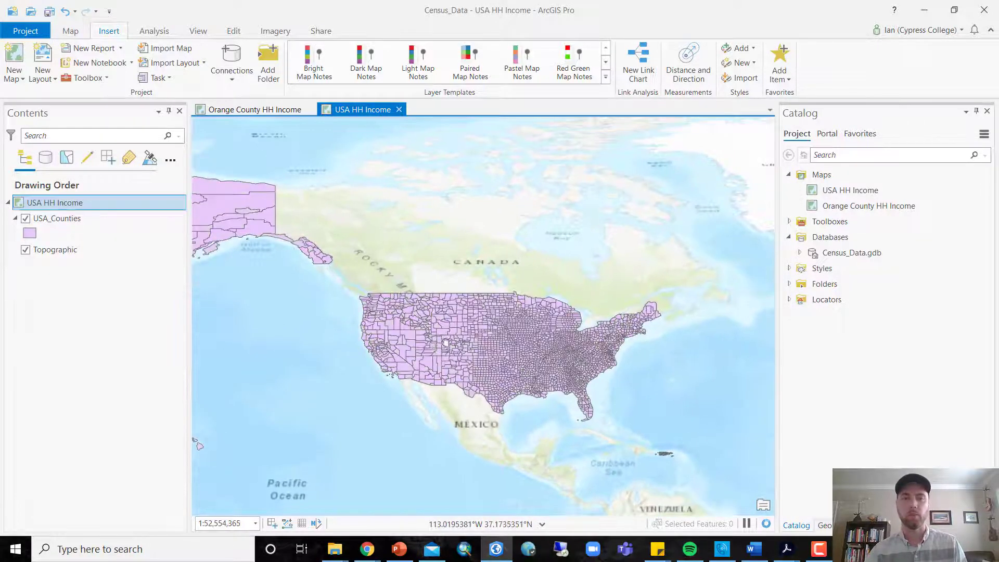
left_click_drag(446, 343, 539, 329)
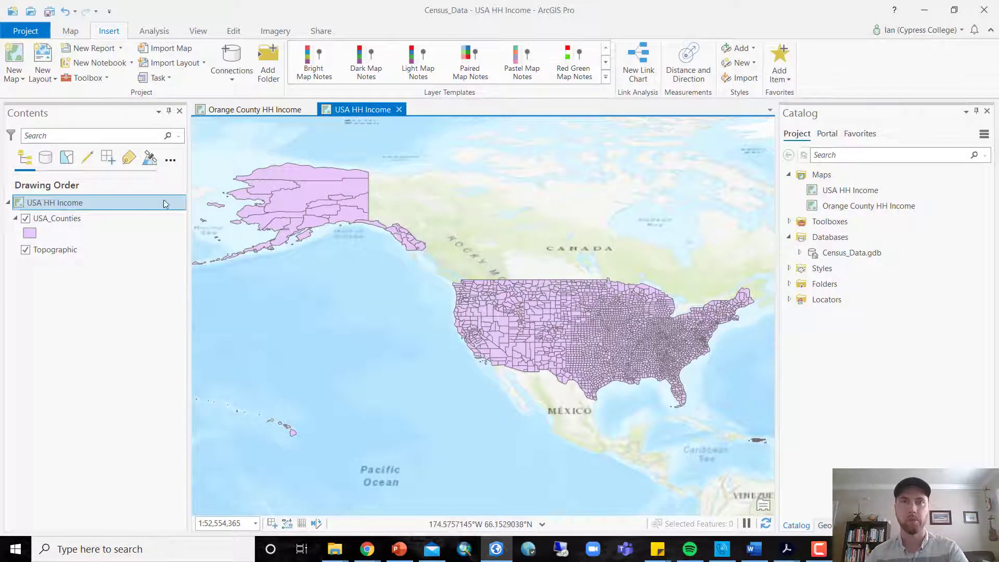
double_click(54, 204)
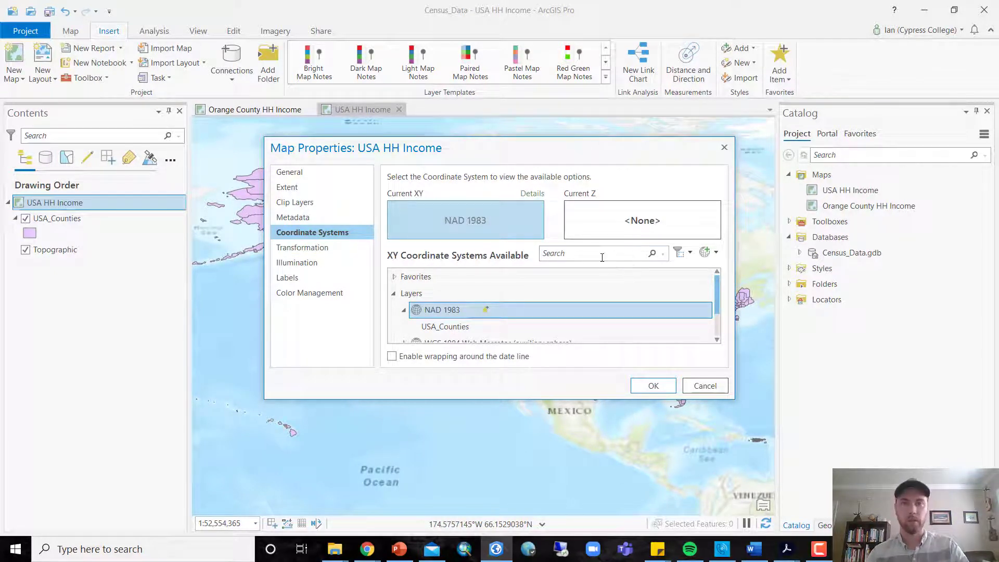
type("usa")
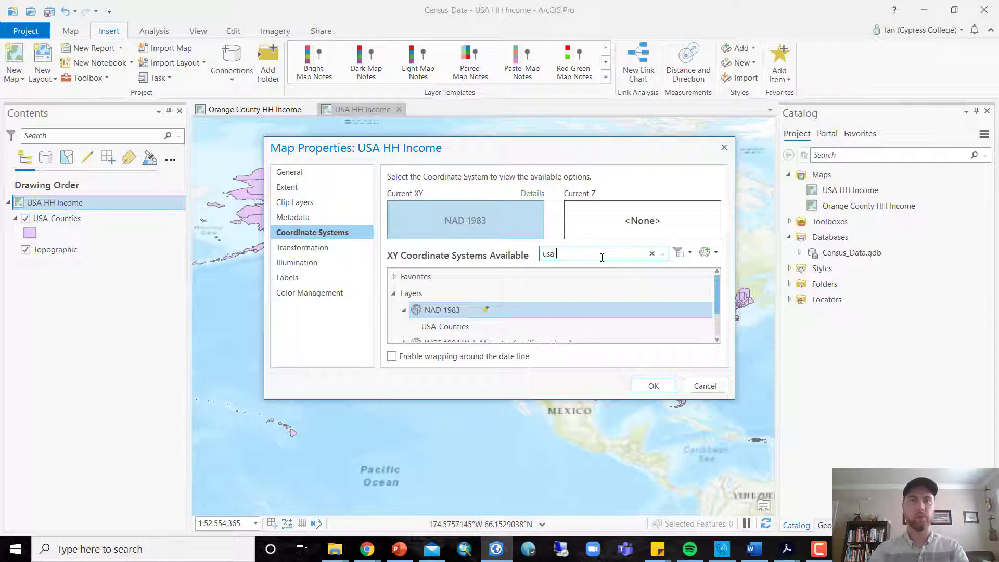
type(" cont")
type("iguous")
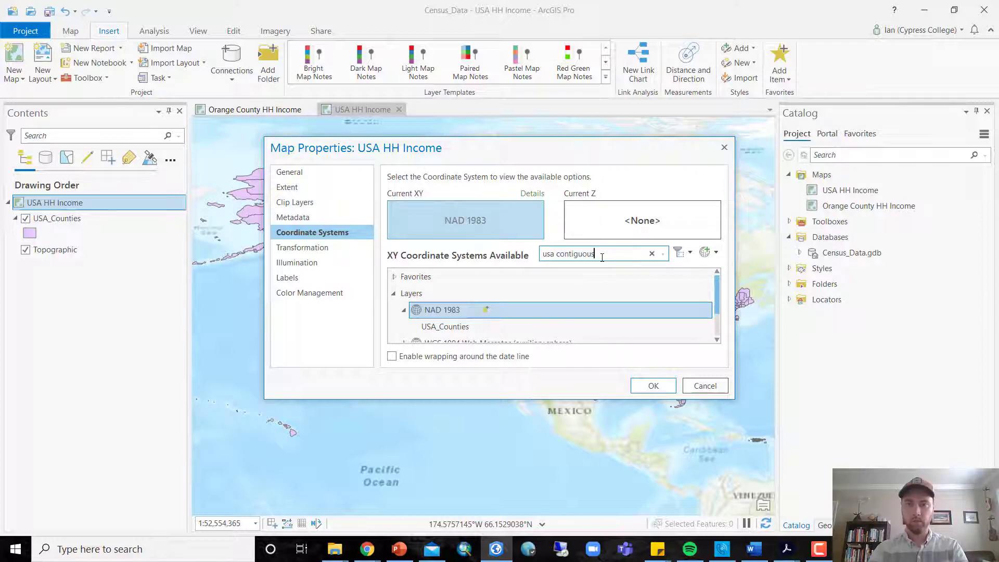
key("Return")
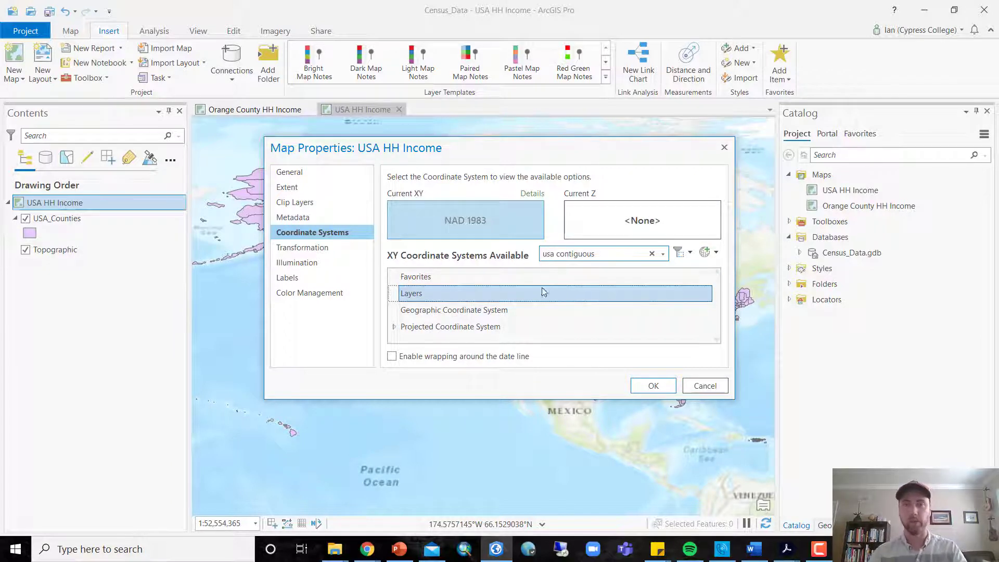
Step: Set the map's projected coordinate system to USA Contiguous Albers Equal Area Conic and save the project
left_click(395, 329)
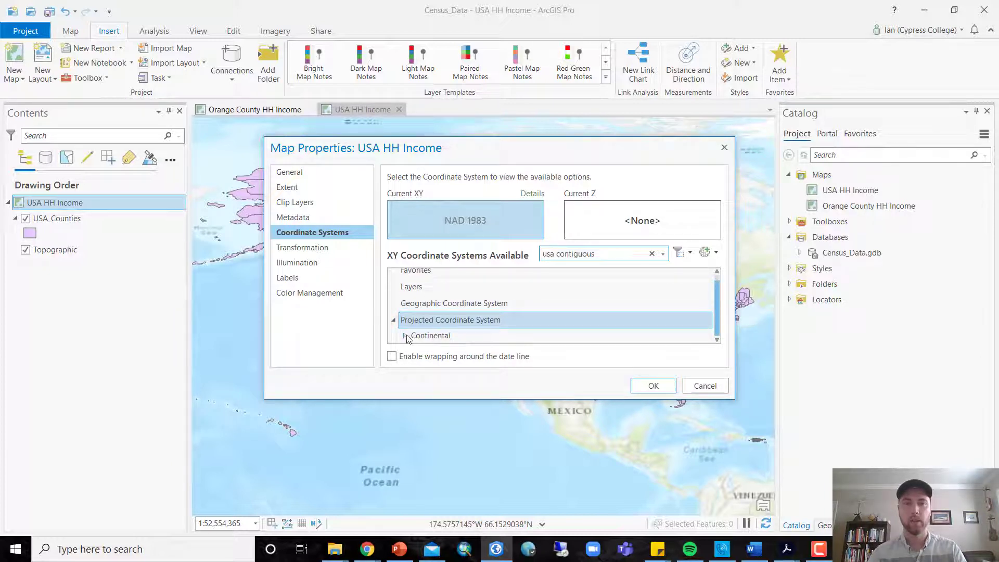
left_click(406, 336)
left_click(415, 336)
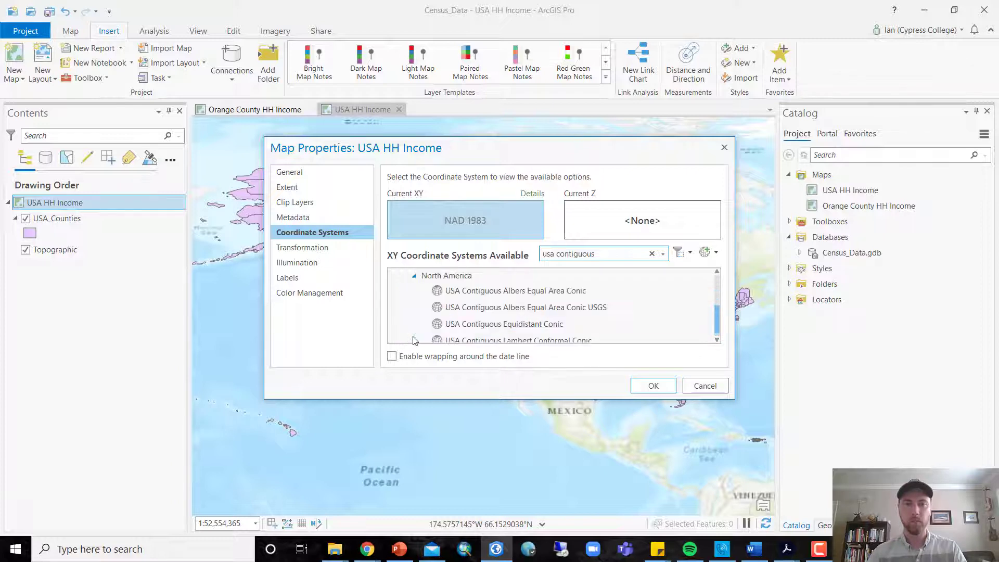
left_click(514, 292)
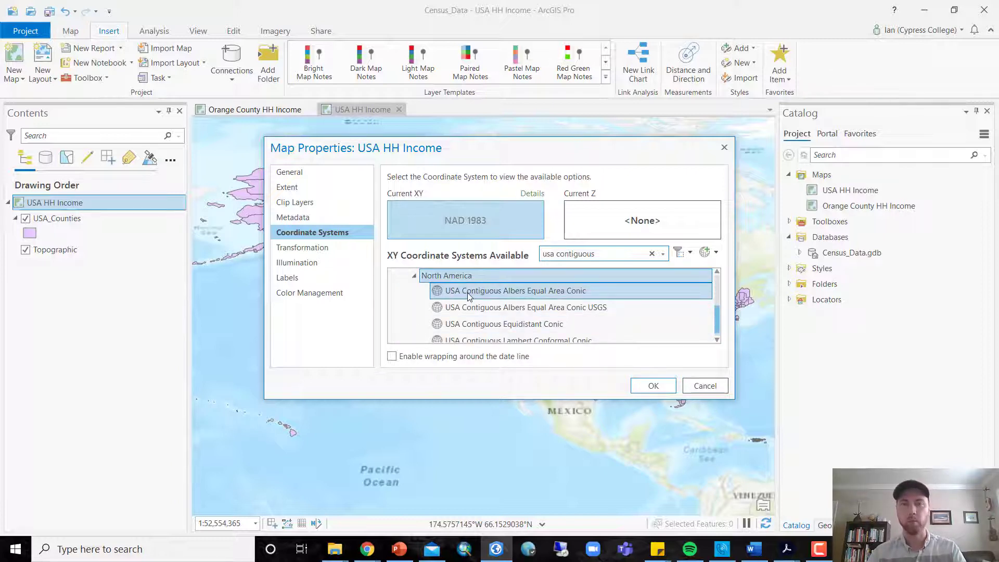
left_click(468, 293)
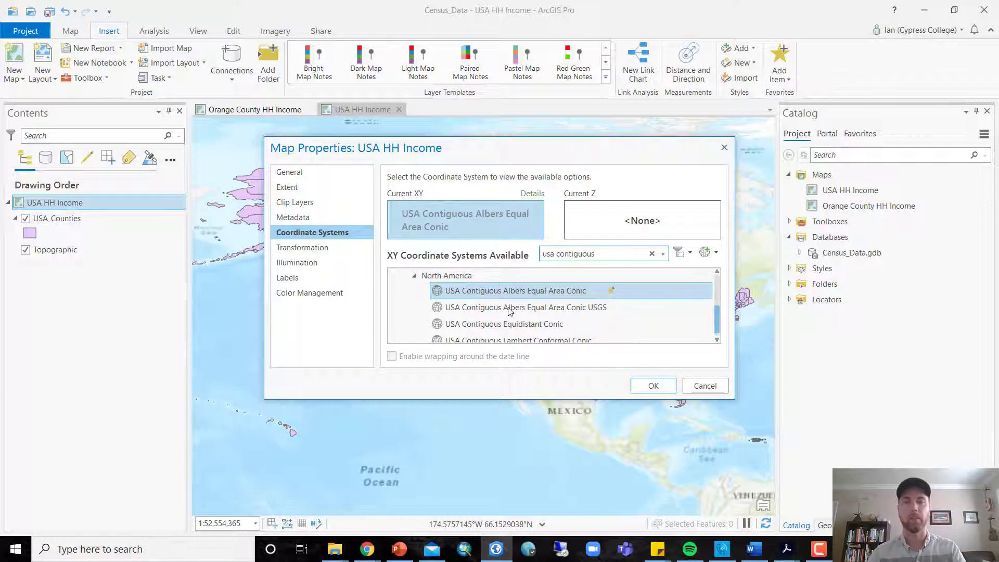
left_click(654, 386)
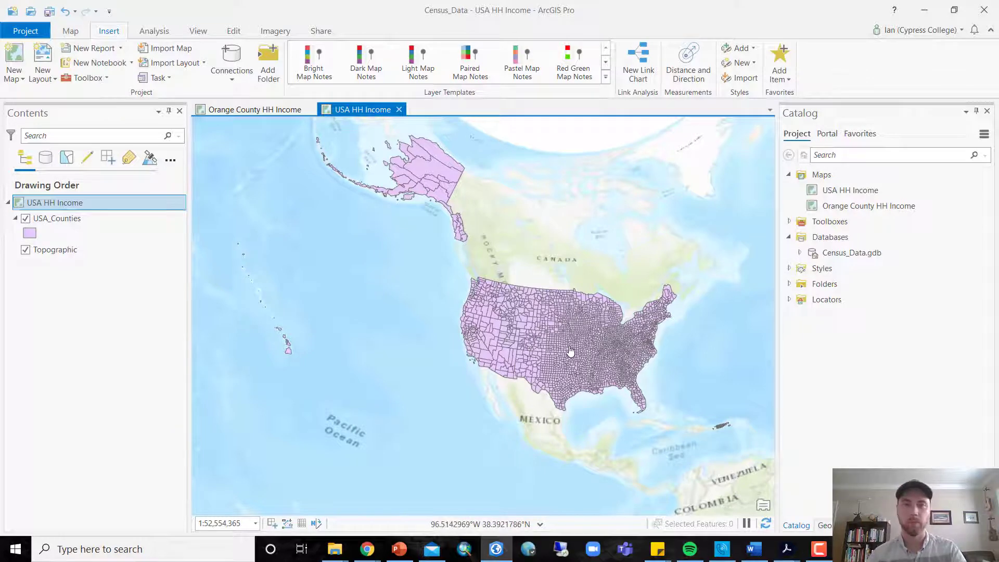
scroll(571, 351, "up", 2)
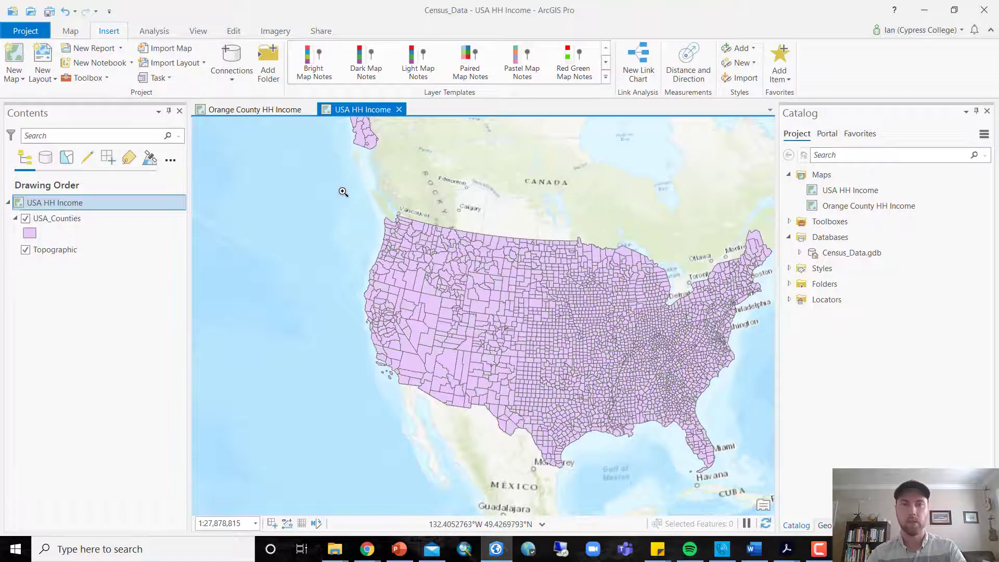
left_click_drag(345, 190, 734, 479)
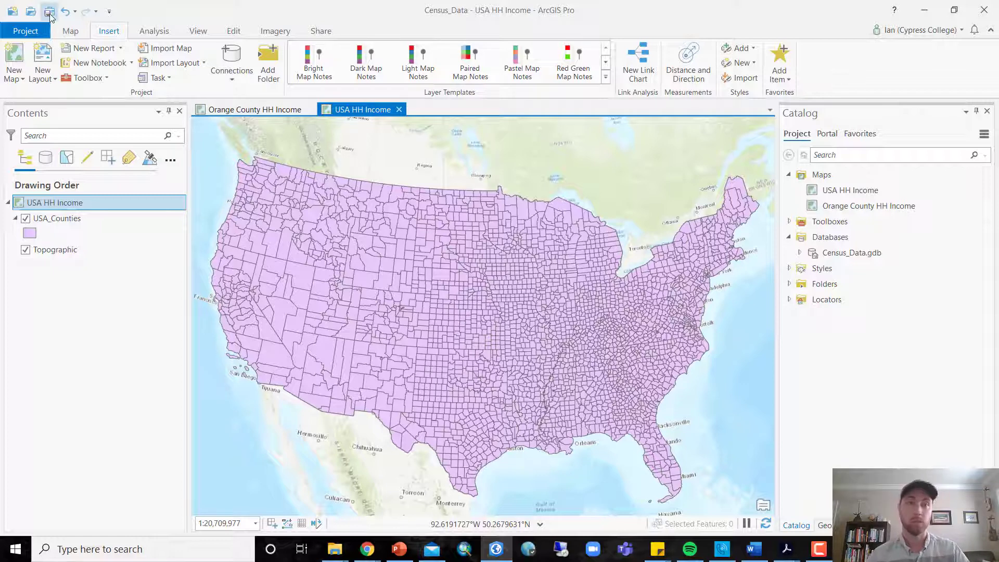
left_click(49, 12)
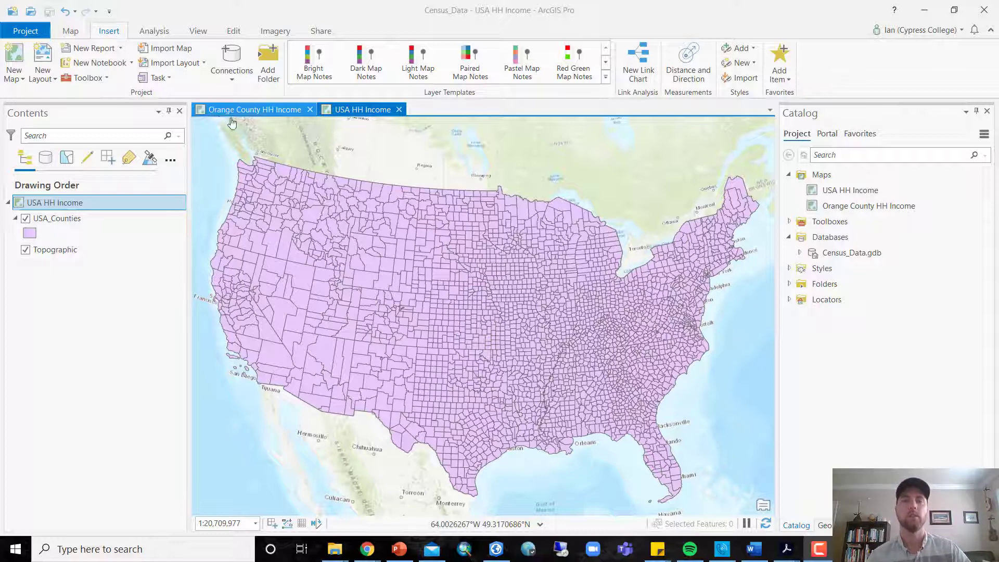
Step: Start an Add Join on OC_Block_Groups in the Orange County HH Income map with GEOID as the input join field
left_click(262, 113)
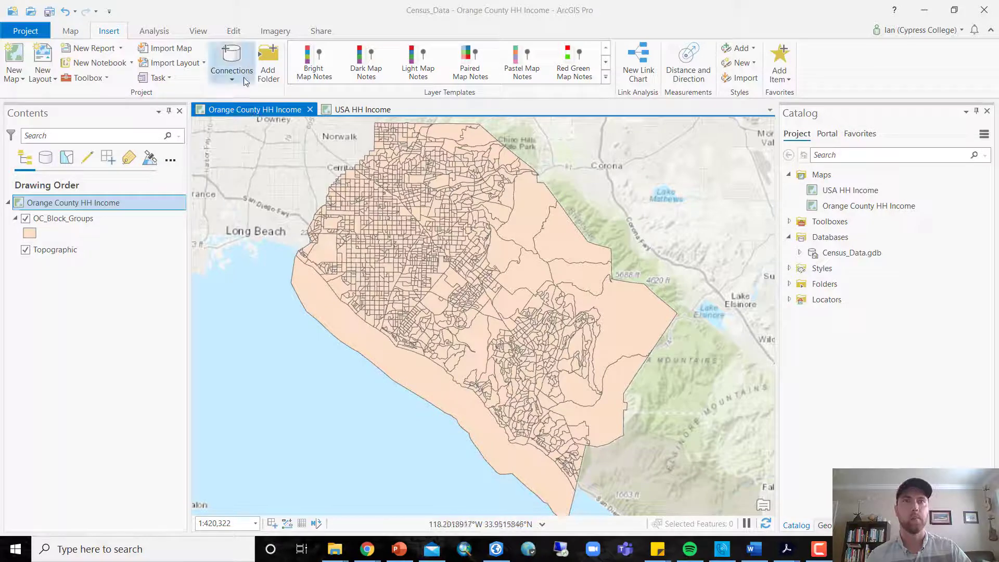
left_click(71, 219)
right_click(71, 219)
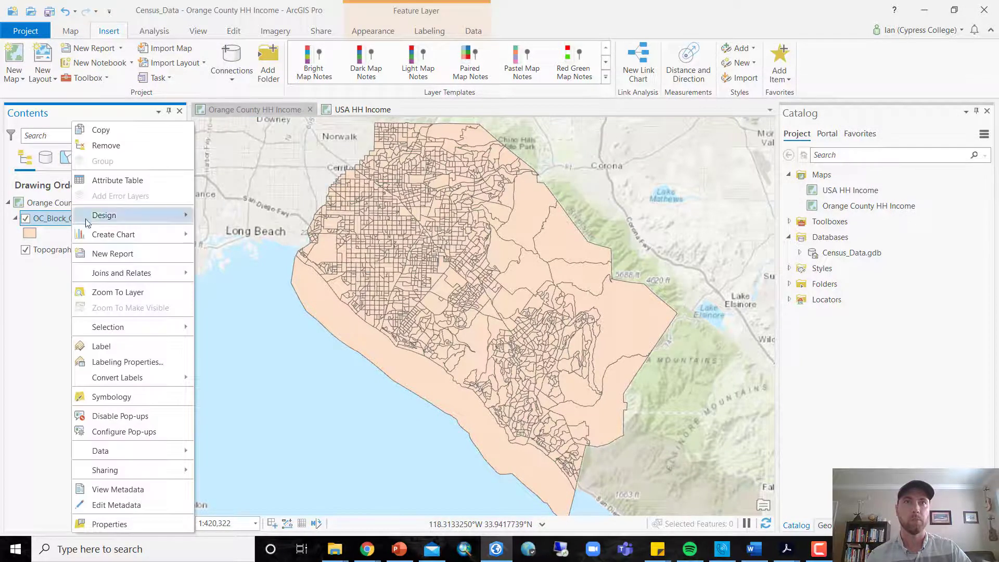
mouse_move(151, 273)
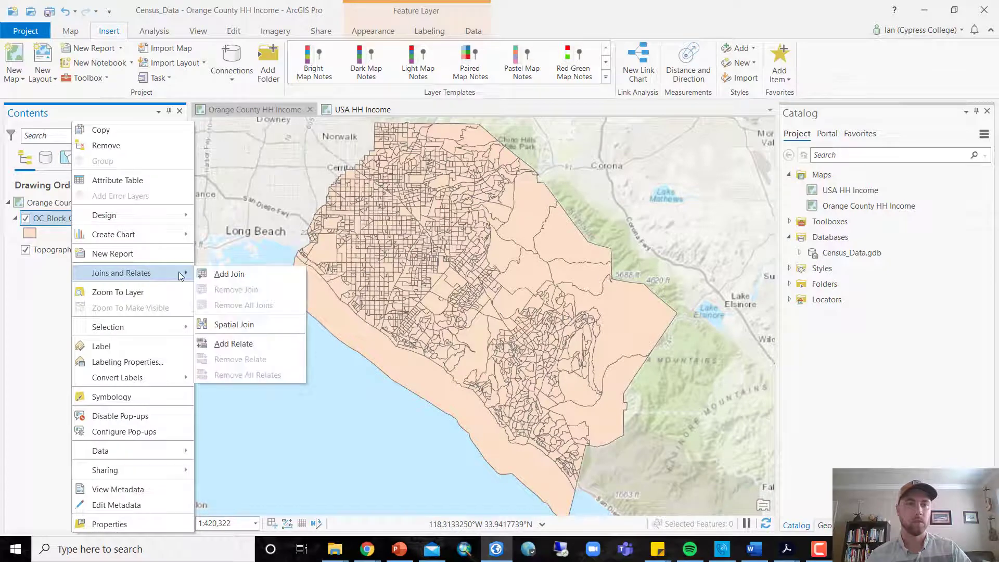
left_click(234, 274)
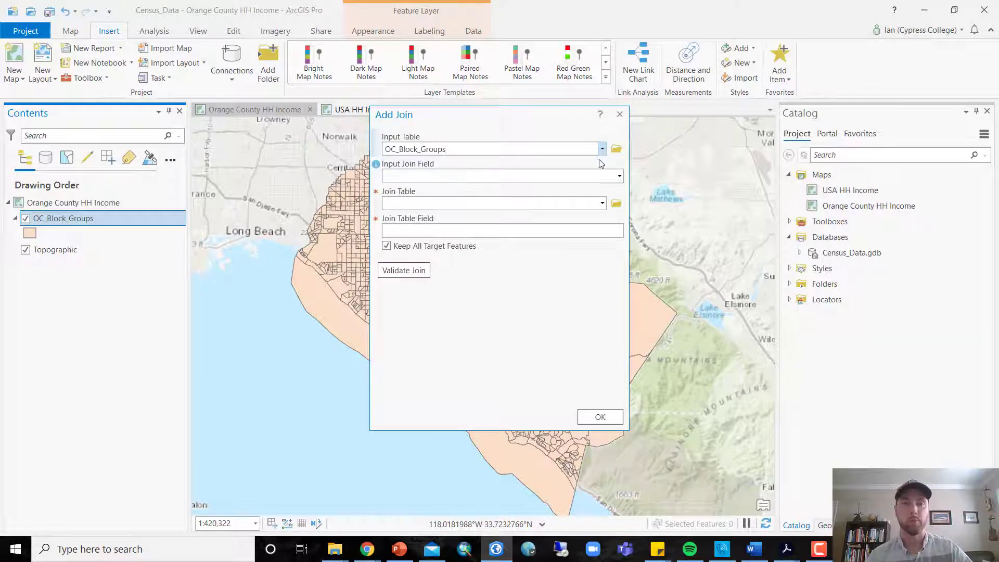
left_click(620, 177)
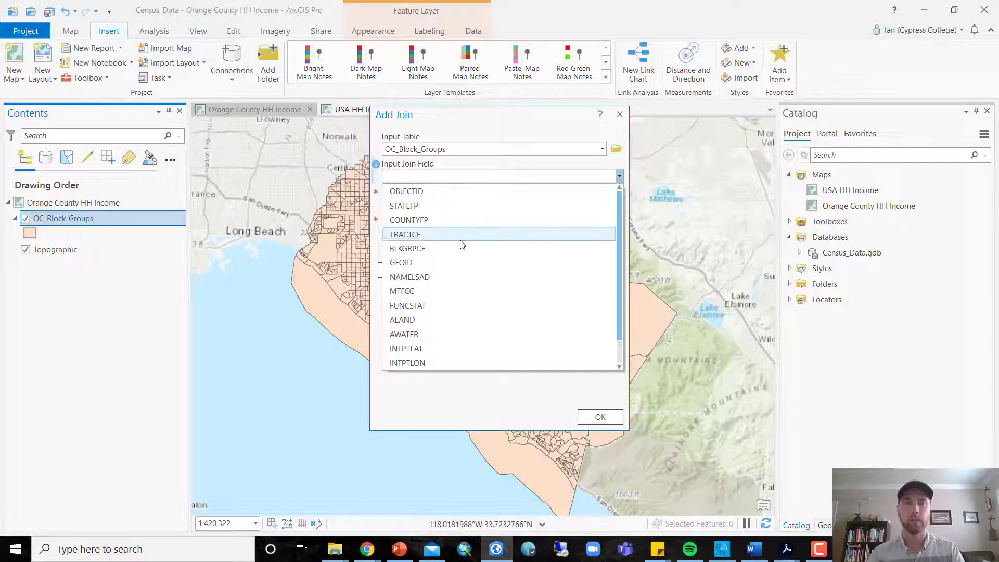
left_click(418, 263)
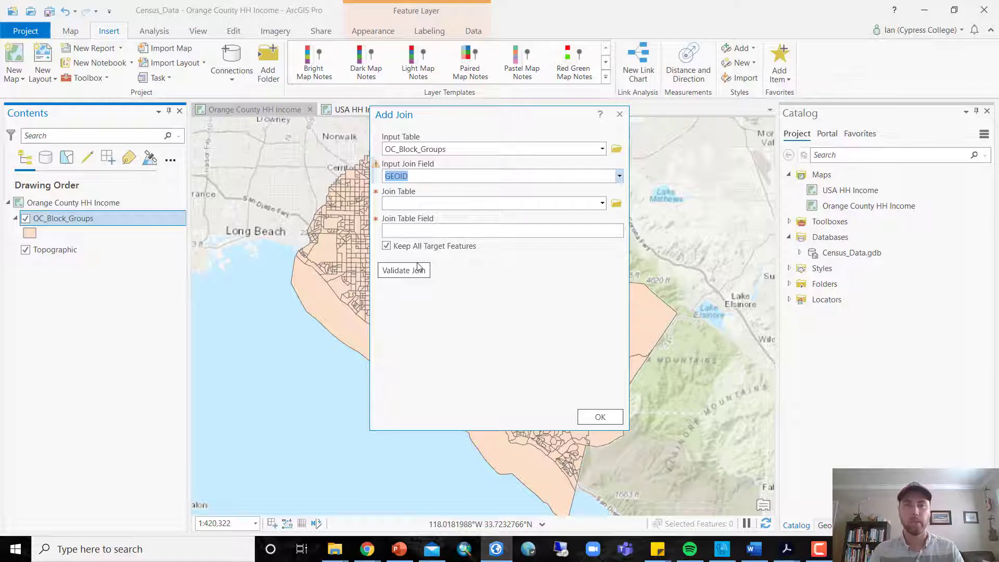
Step: Browse for the join table in the desktop folder GEOG_231_Spatial_Analysis, #Fall_2020_GEOG_231, Assignments, Week 4 - Census
left_click(617, 204)
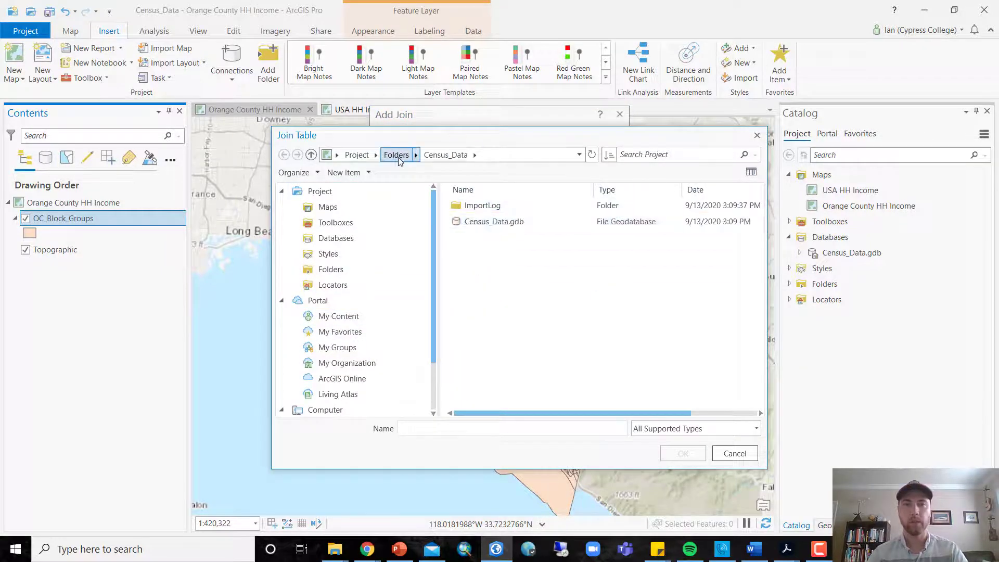
left_click(397, 155)
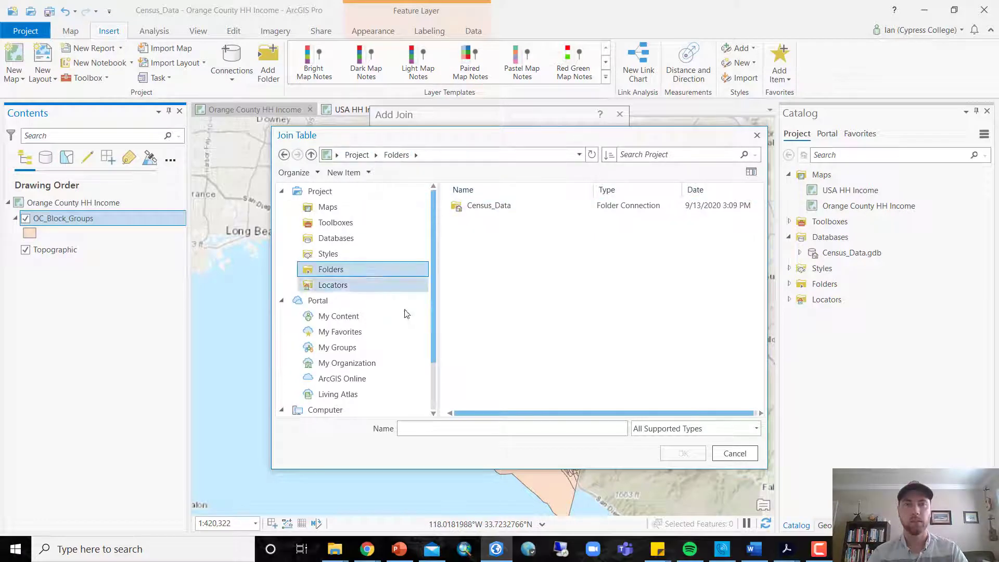
scroll(407, 315, "down", 2)
left_click(333, 361)
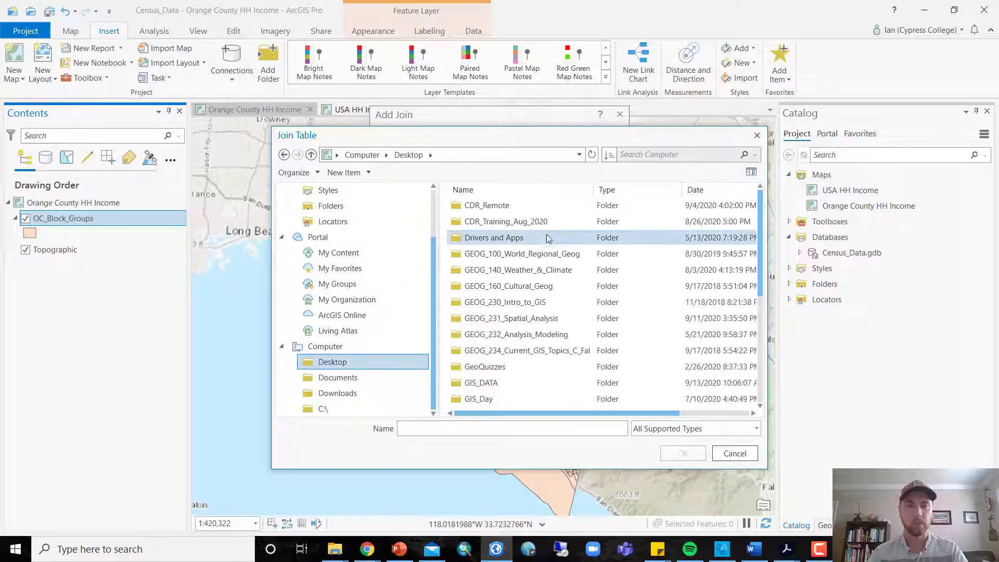
double_click(518, 318)
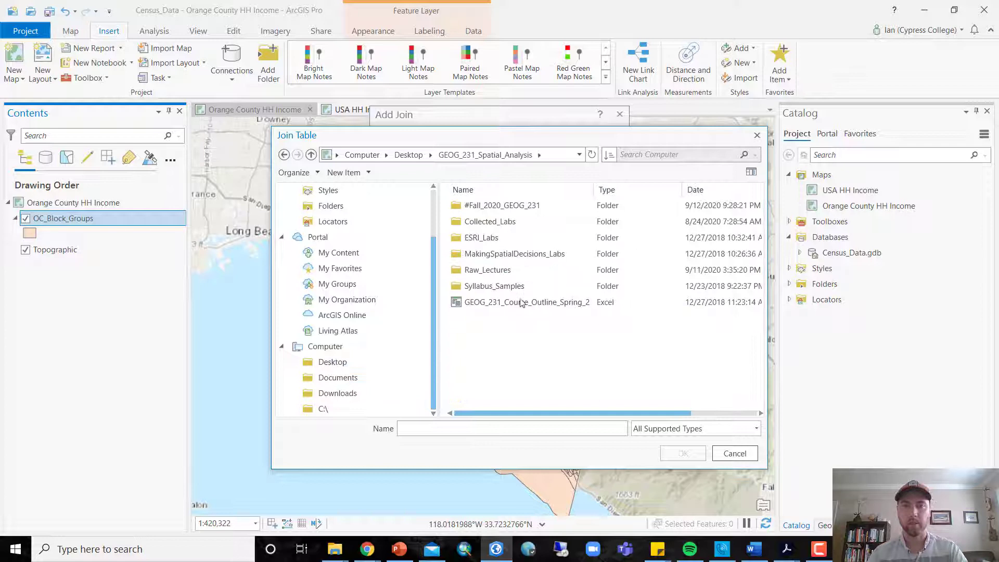
double_click(515, 211)
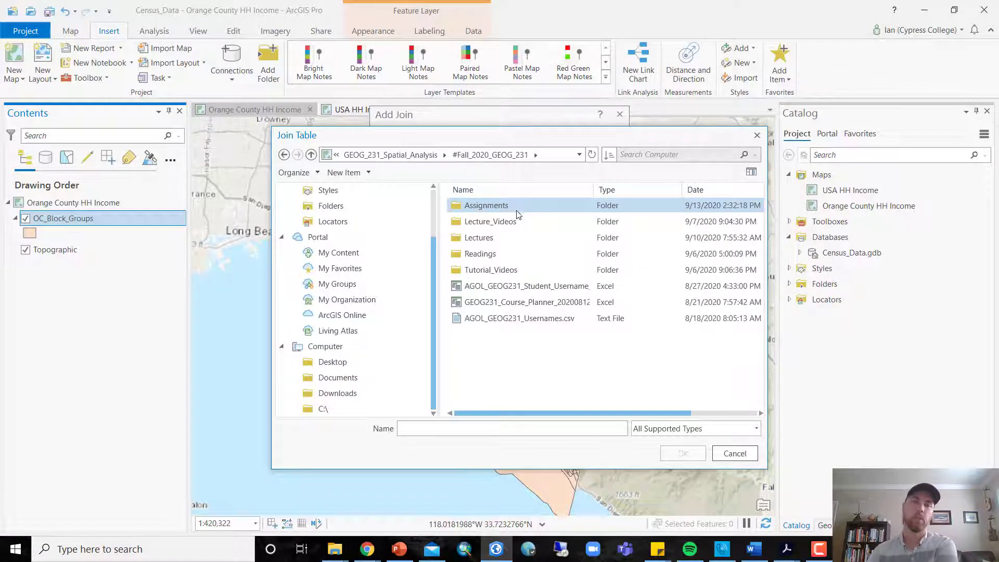
double_click(494, 208)
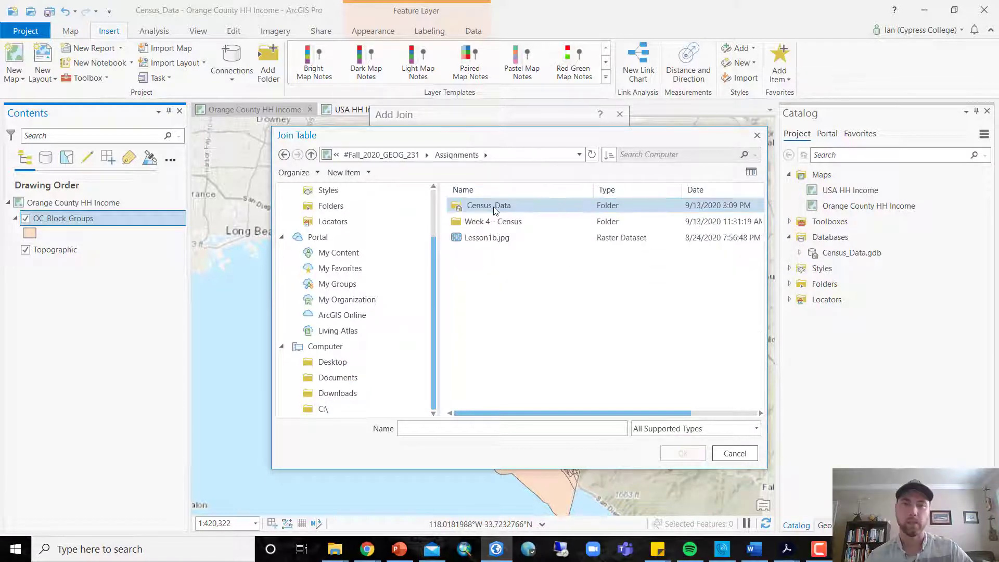
double_click(501, 223)
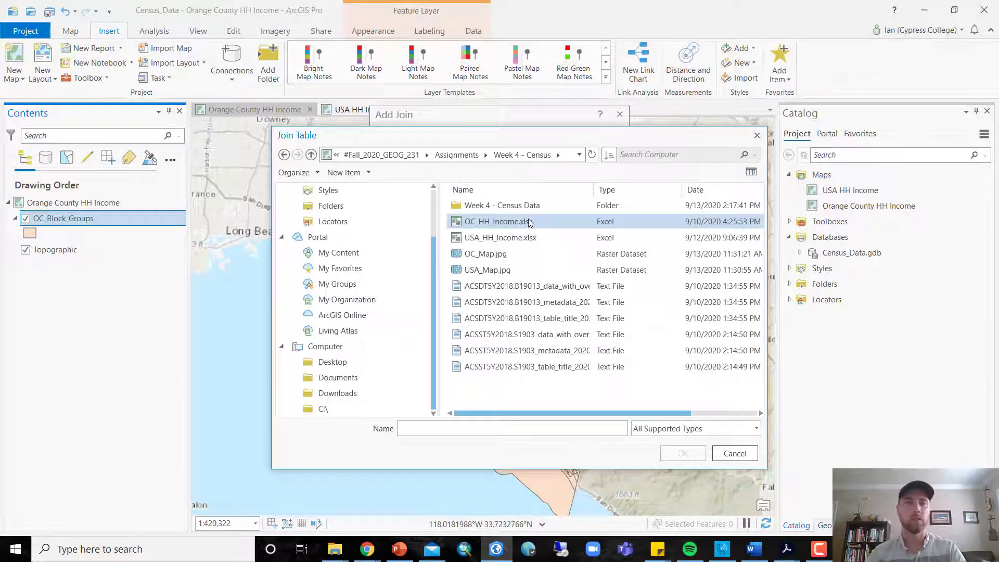
Step: Join the ACSDT5Y2018 B19013 sheet of OC_HH_Income.xlsx to OC_Block_Groups, using GEO_ID as the join table field
double_click(530, 222)
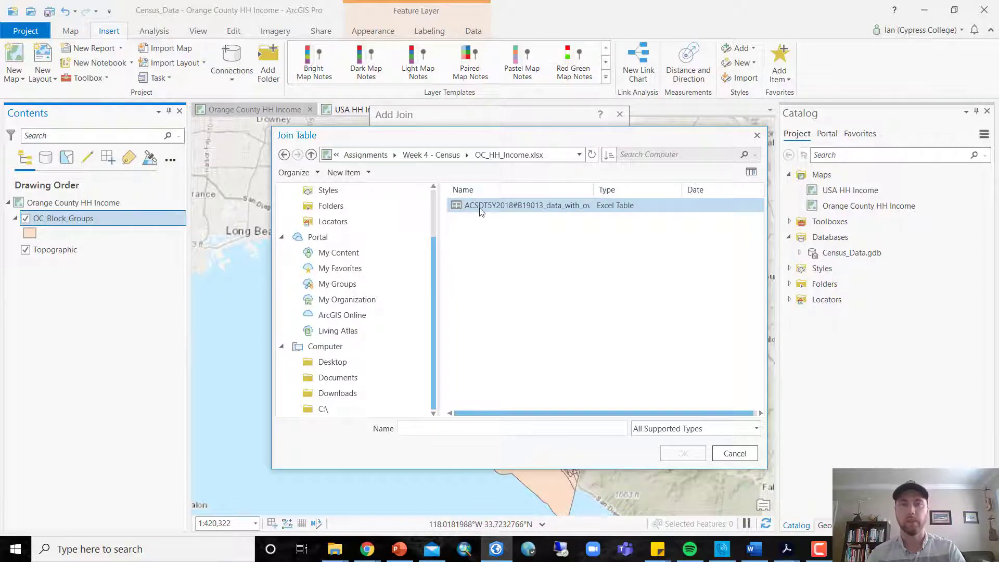
left_click(495, 207)
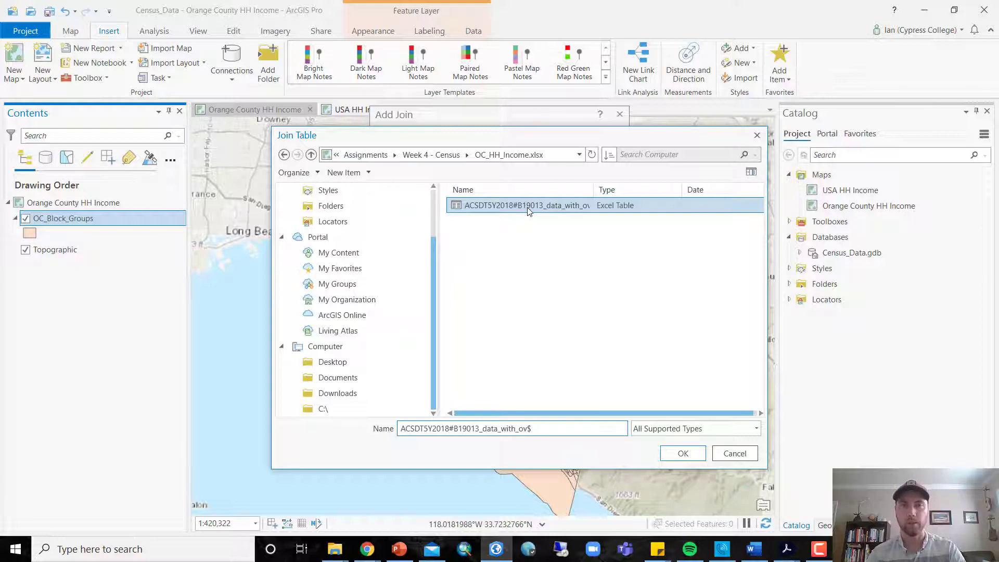
left_click(676, 454)
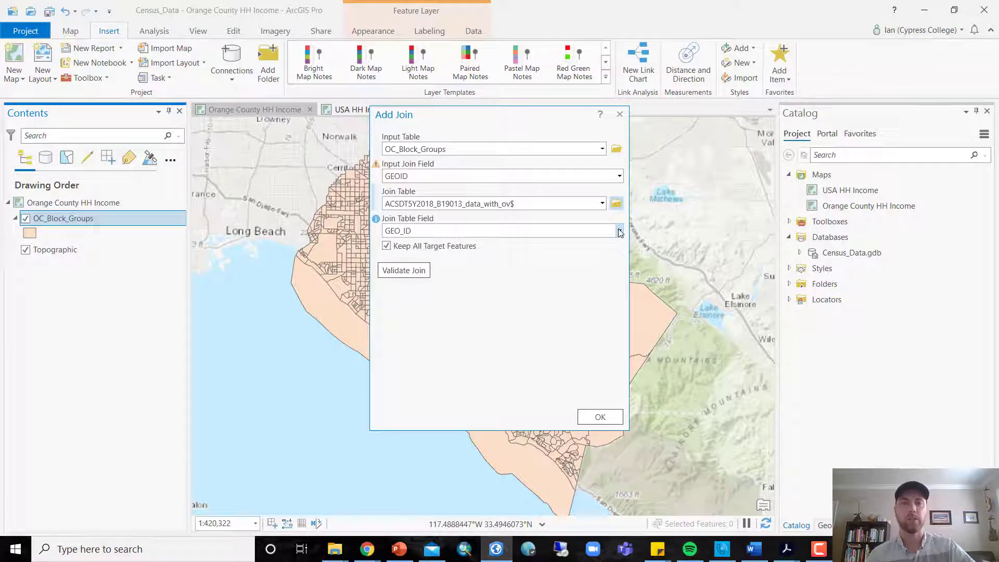
left_click(604, 419)
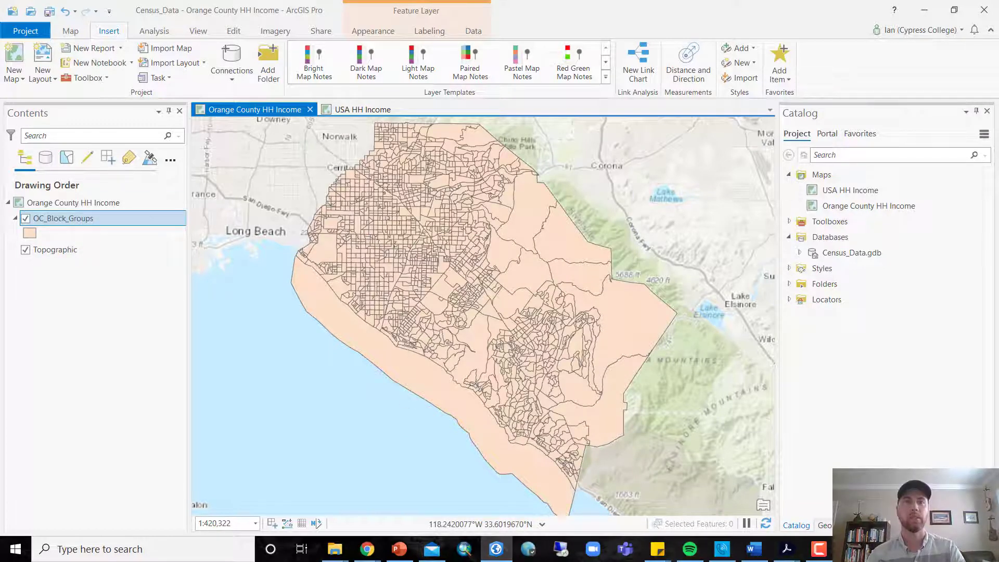
Step: Check the joined income fields in the OC_Block_Groups attribute table, close the table and save the project
left_click(77, 222)
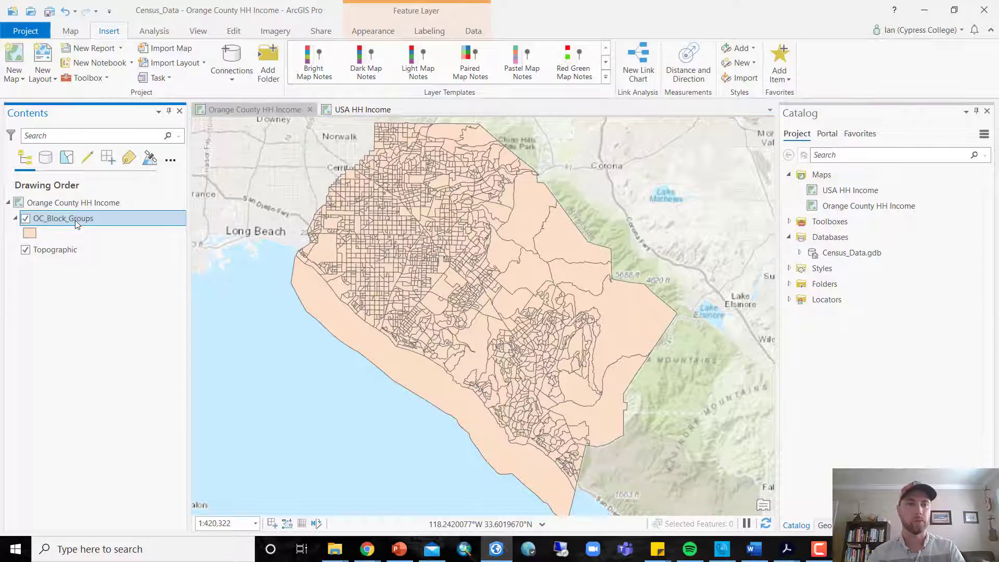
right_click(77, 222)
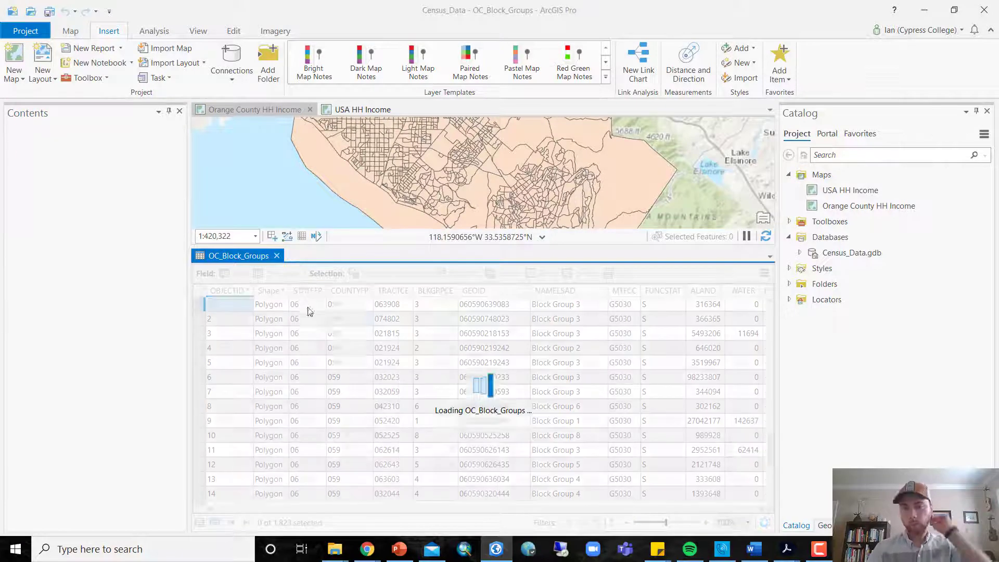
mouse_move(367, 509)
left_mouse_down()
mouse_move(397, 510)
mouse_move(372, 509)
left_mouse_up()
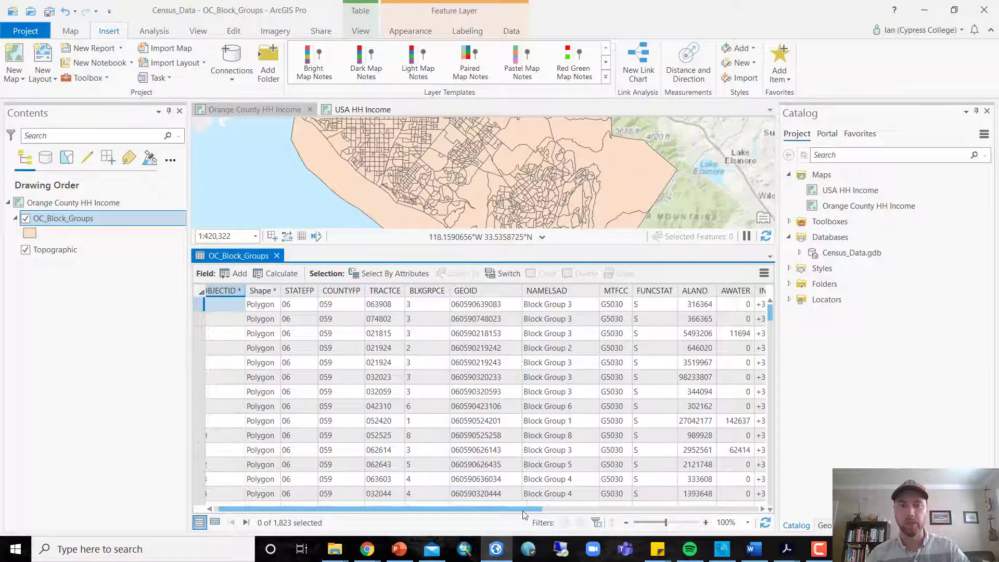
left_click_drag(523, 509, 807, 495)
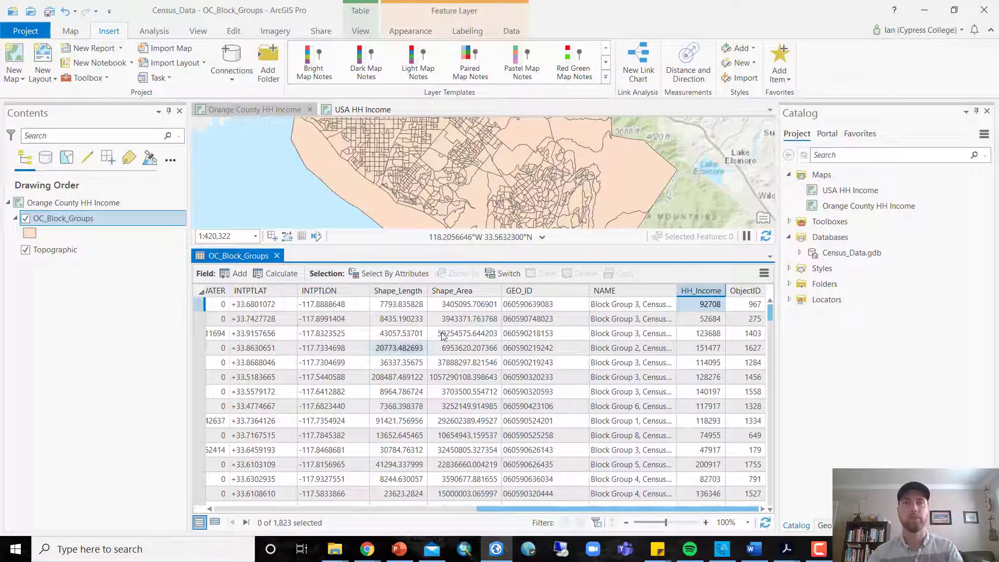
left_click(277, 256)
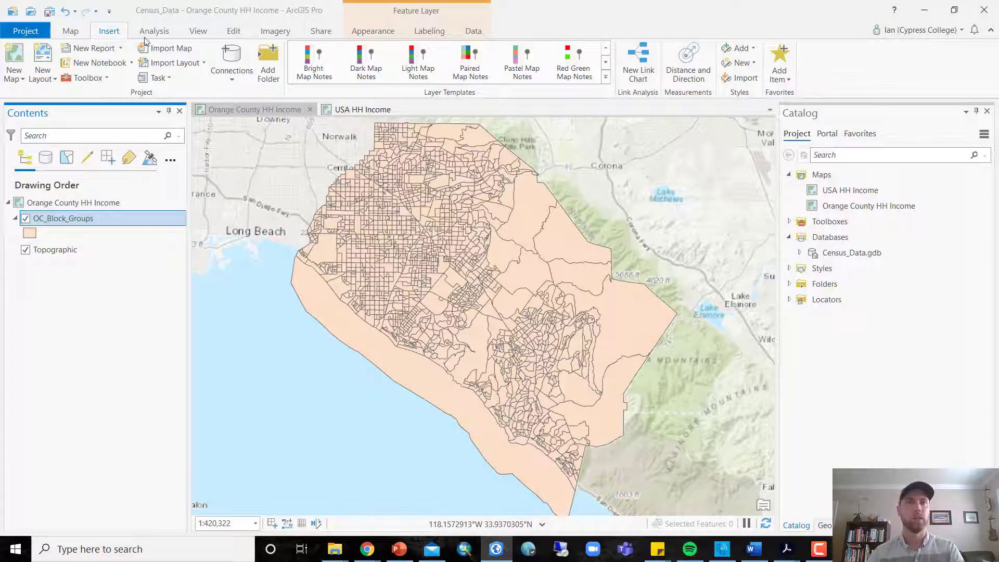
left_click(49, 11)
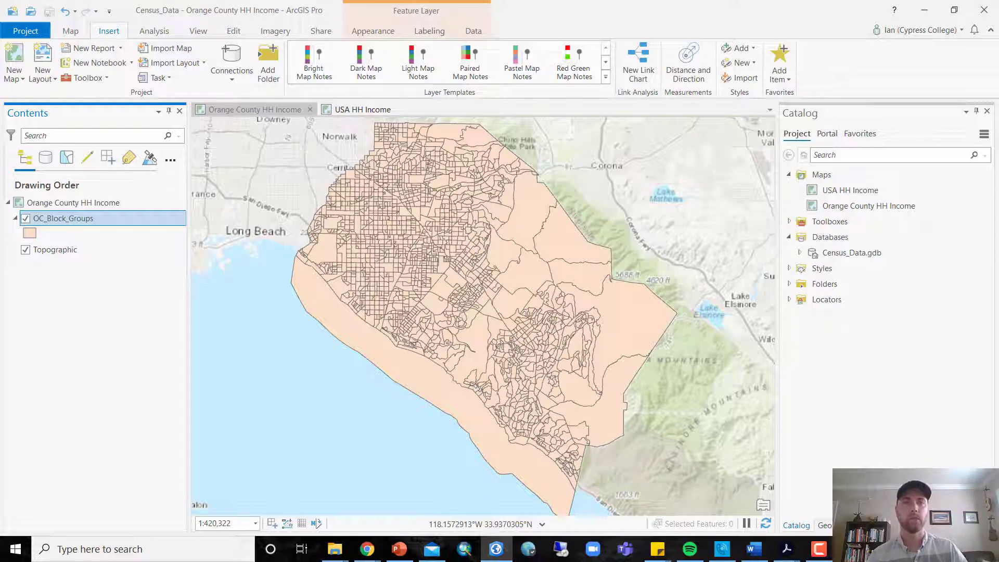
Step: Symbolize the OC_Block_Groups layer in the Orange County HH Income map with Graduated Colors based on the HH_Income field
left_click(362, 110)
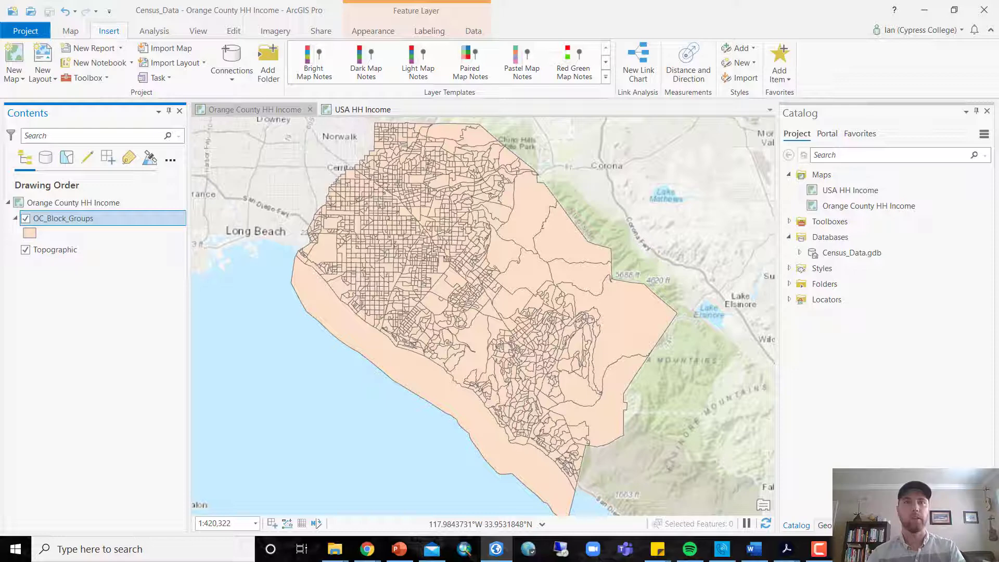
left_click(252, 109)
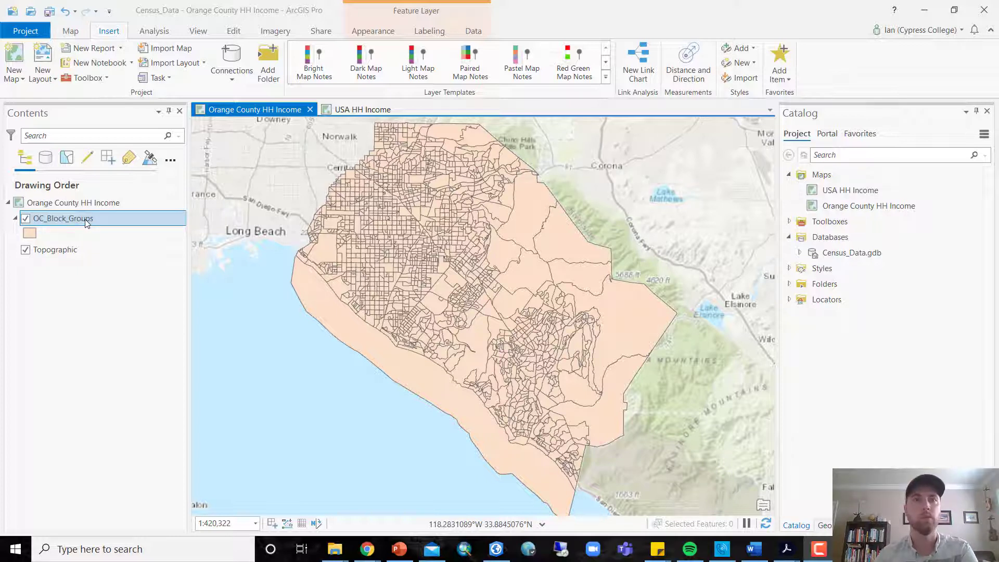
left_click(113, 220)
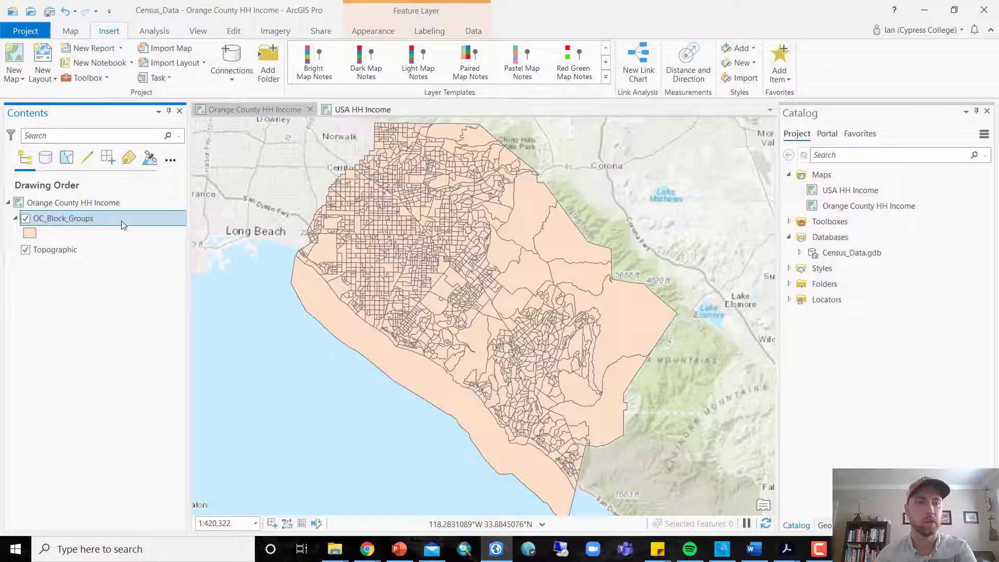
left_click(387, 32)
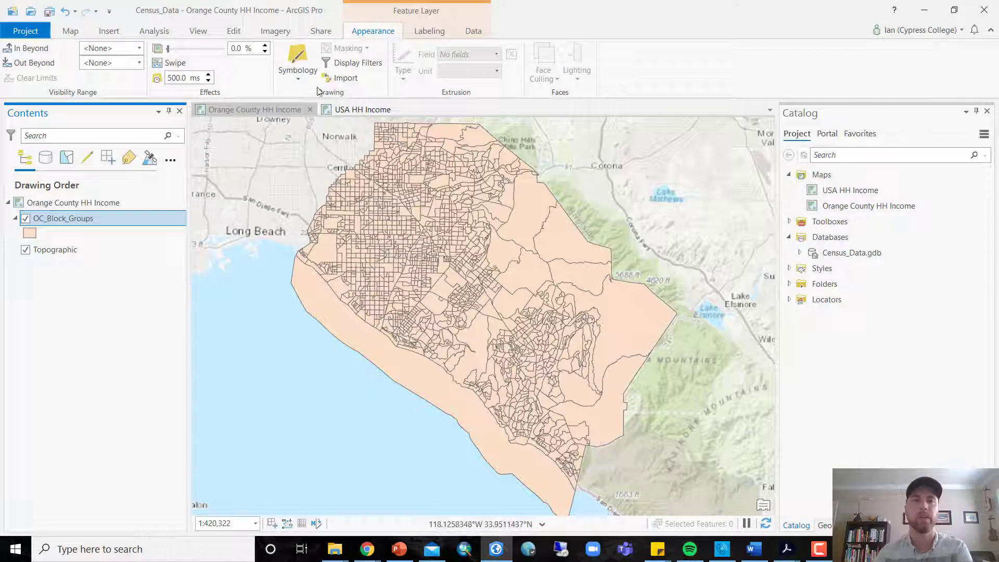
left_click(298, 58)
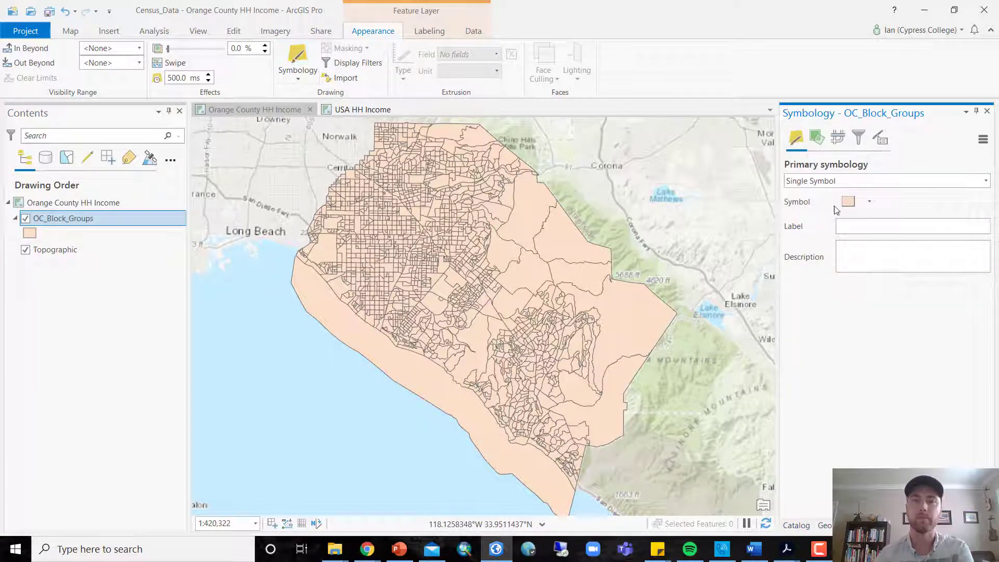
left_click(986, 181)
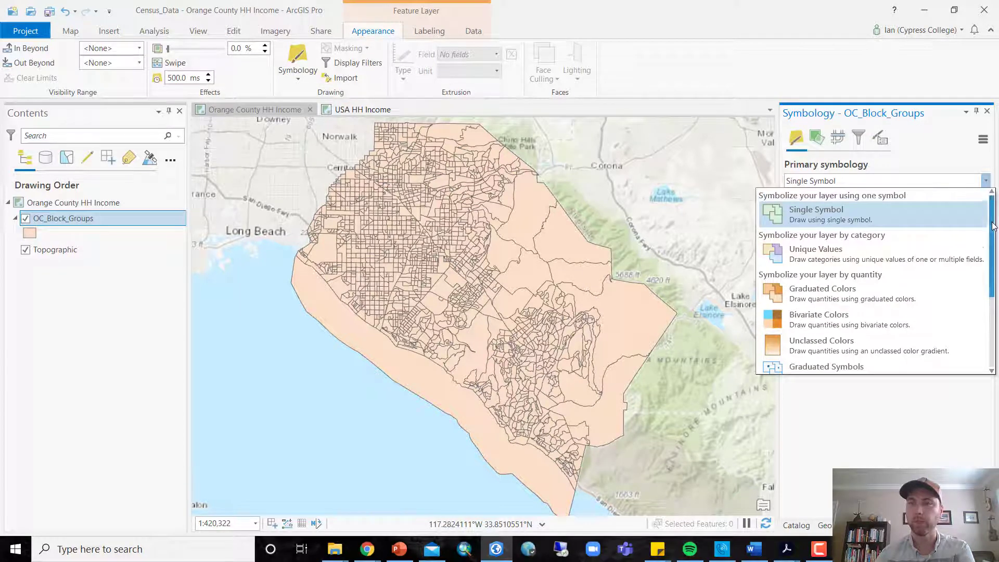
mouse_move(994, 225)
left_mouse_down()
mouse_move(987, 297)
mouse_move(993, 236)
left_mouse_up()
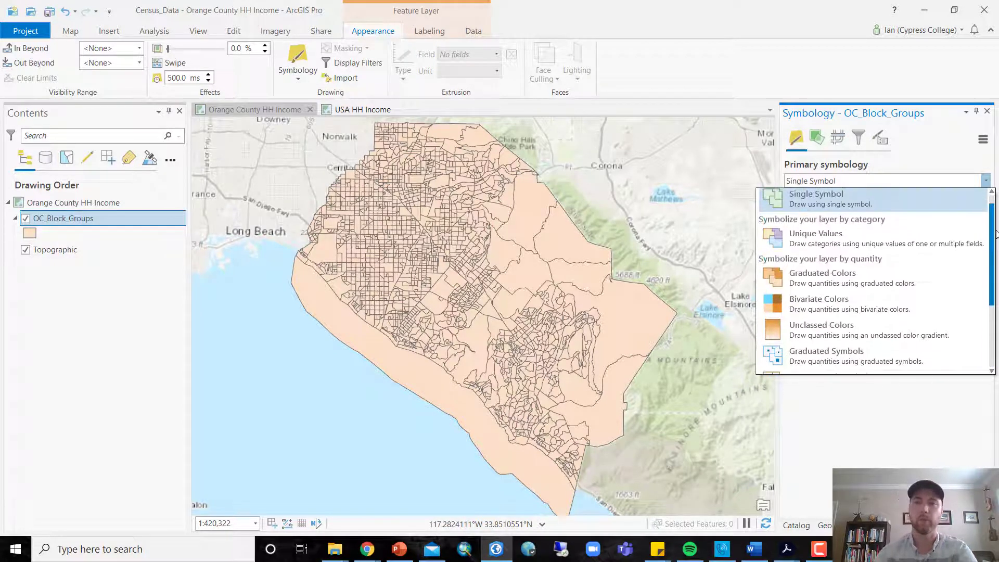
left_click(862, 277)
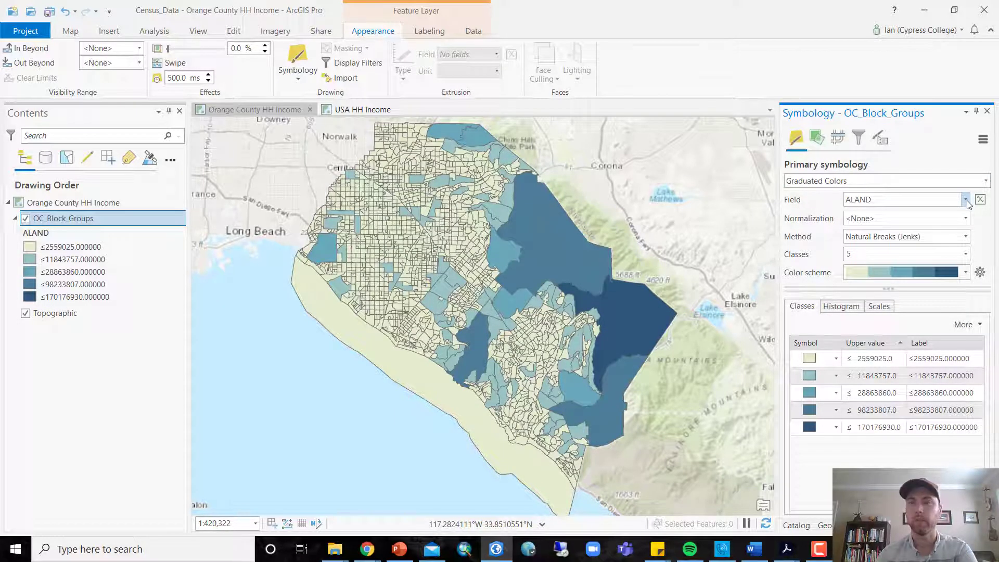
left_click(967, 201)
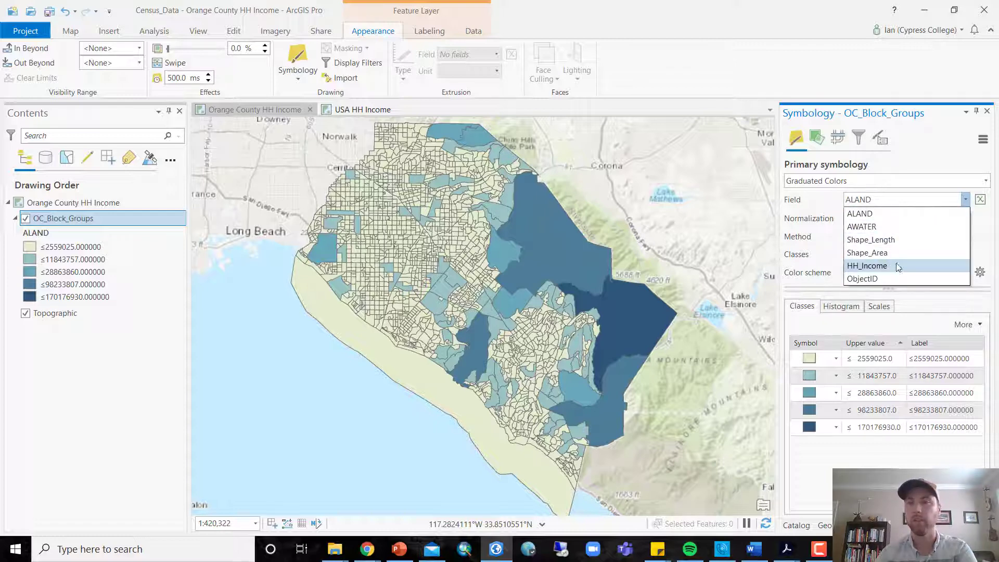
left_click(925, 266)
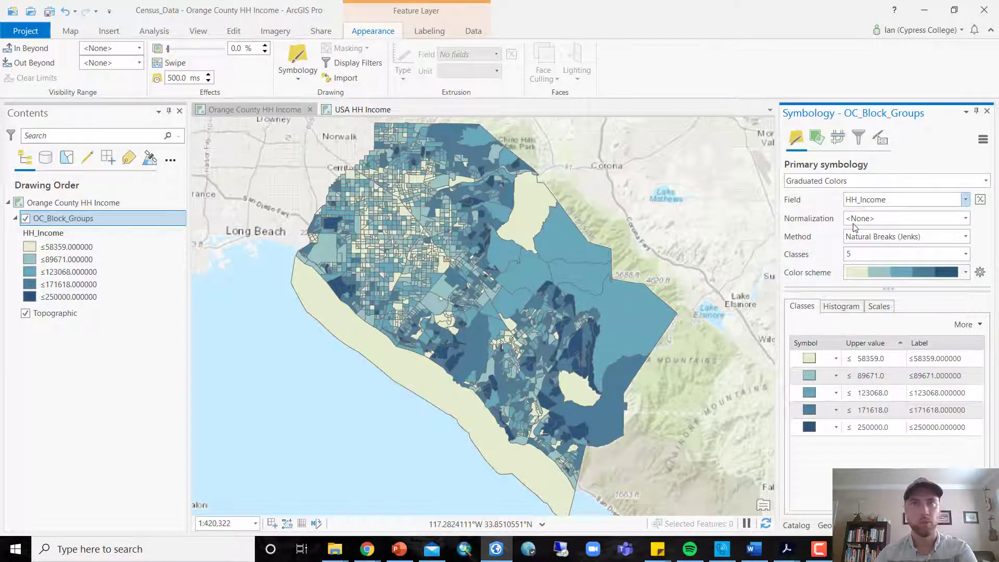
Step: Show the color scheme names and apply the Yellow-Green-Blue (Continuous) scheme to the income classes
left_click(962, 274)
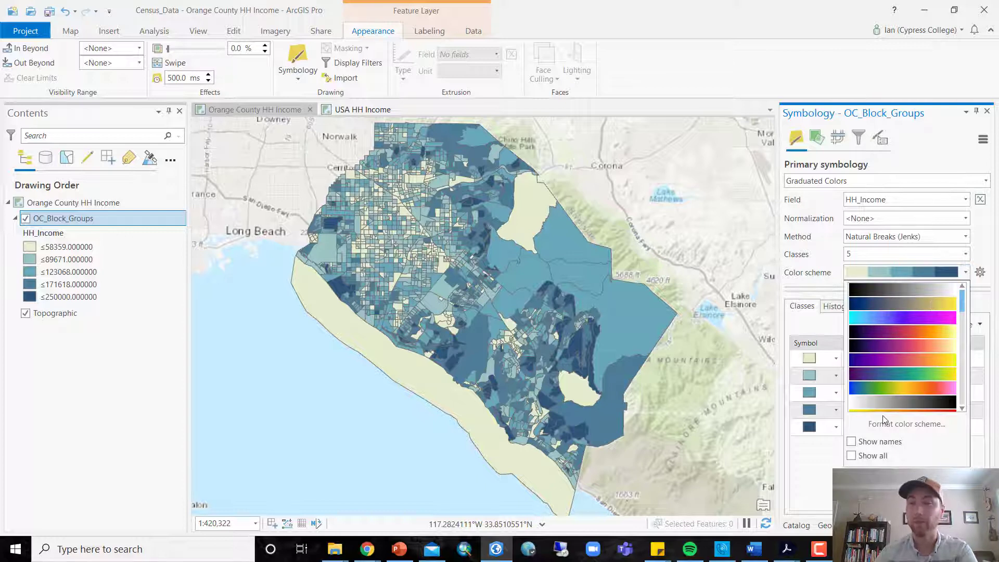
left_click(851, 441)
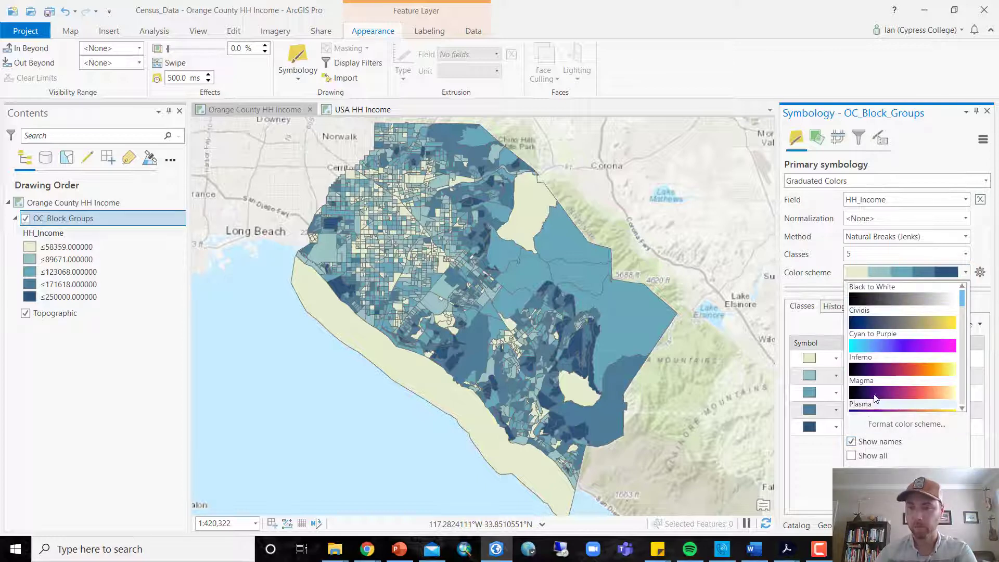
left_click_drag(963, 299, 964, 392)
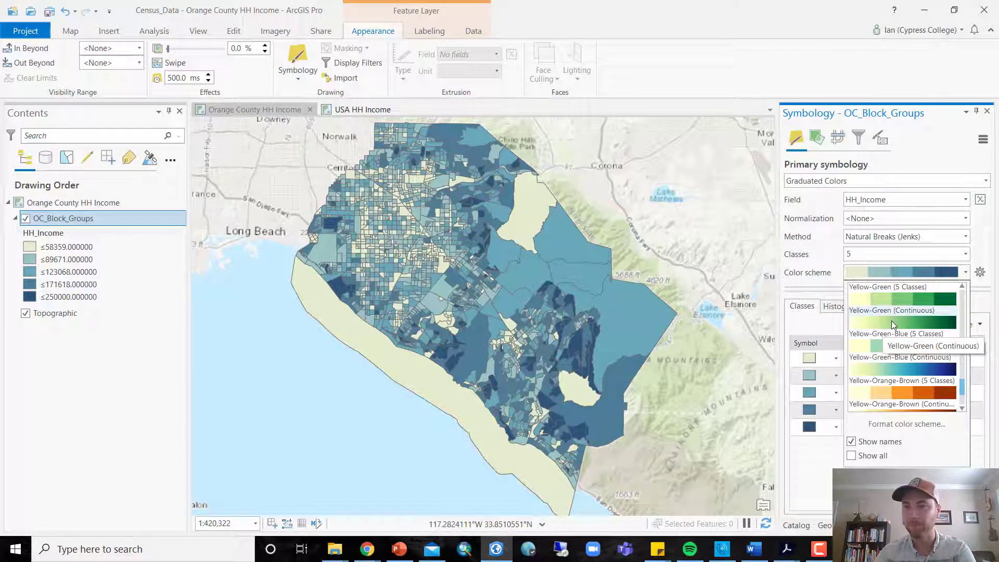
left_click(871, 368)
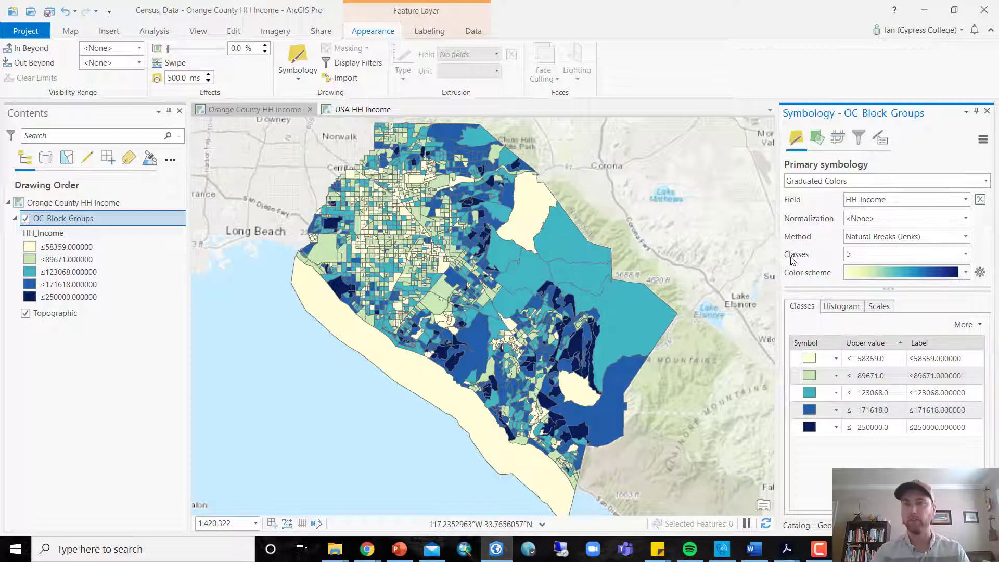
Step: Set the upper value of the lowest HH_Income class to 60000
left_click(898, 358)
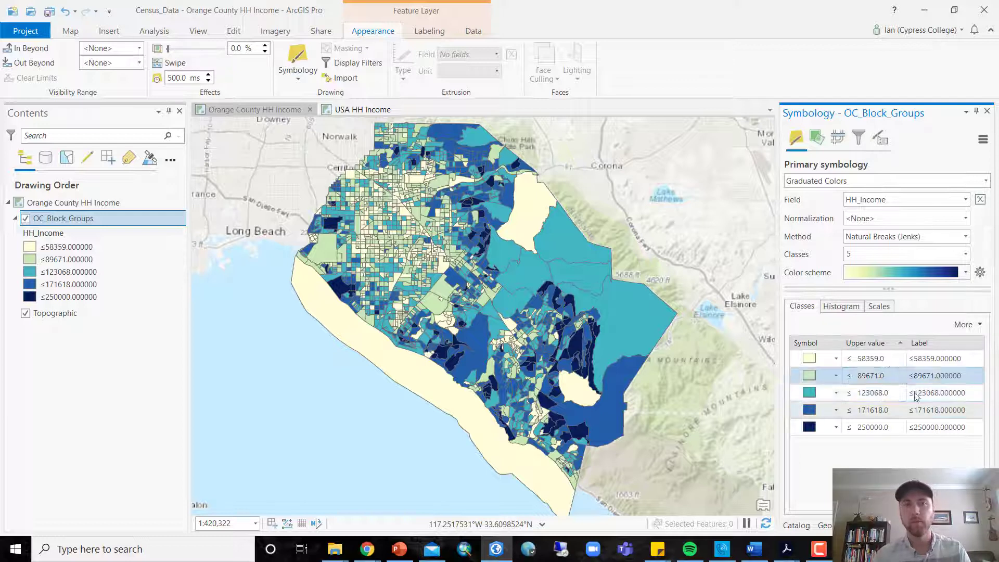
left_click(874, 360)
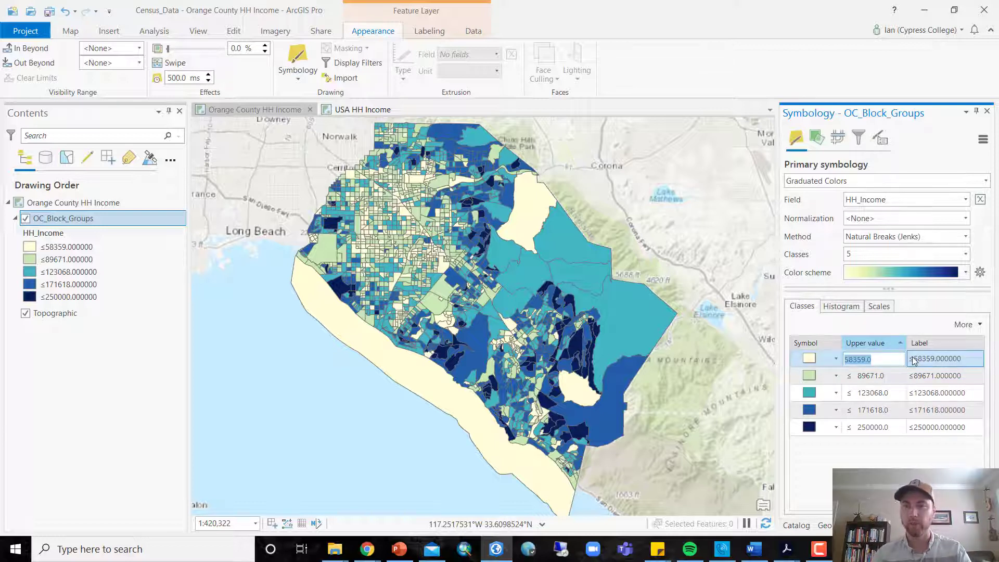
type("60000")
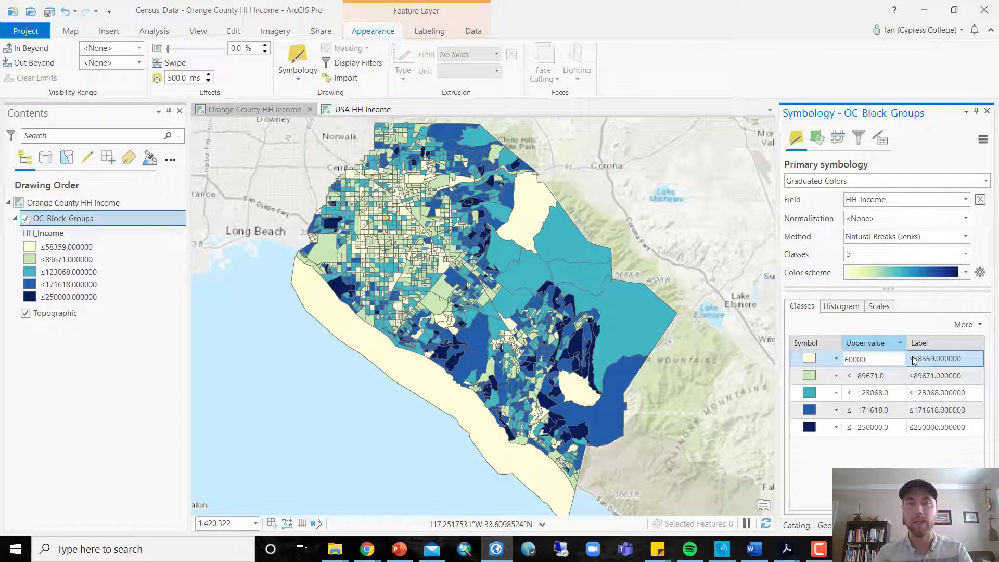
key("Return")
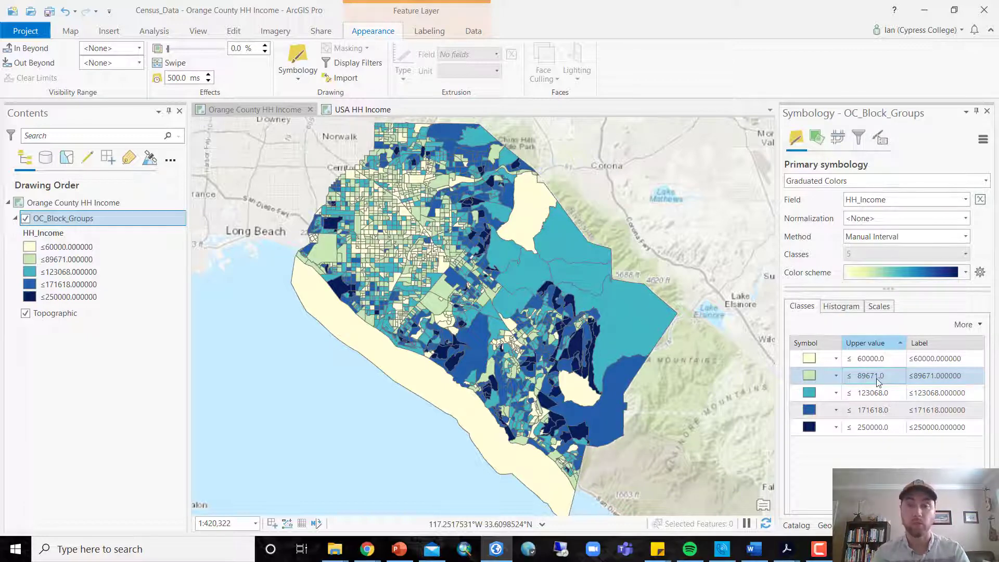
Step: Set the upper values of the second, third and fourth HH_Income classes to 90000, 125000 and 175000
double_click(877, 378)
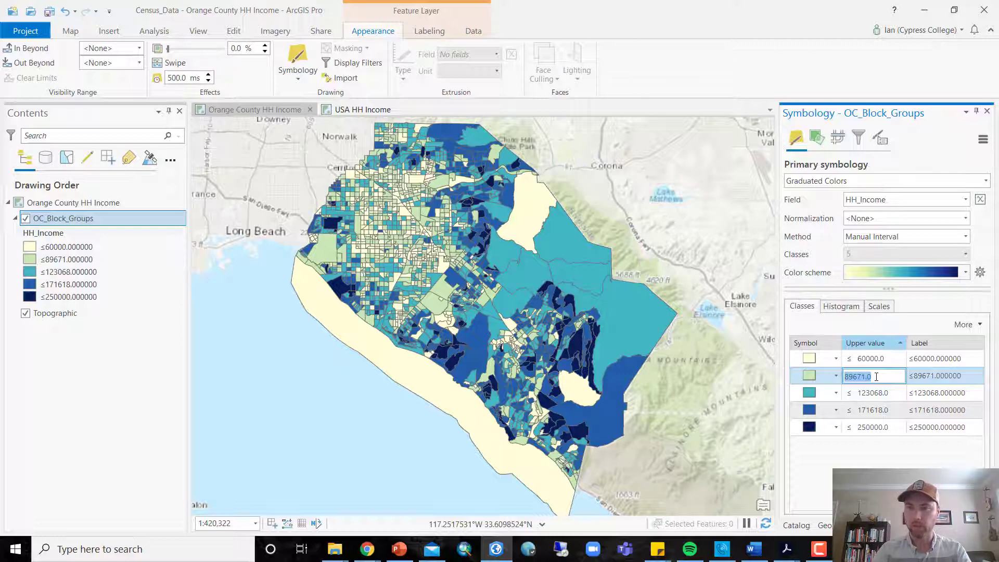
type("90000")
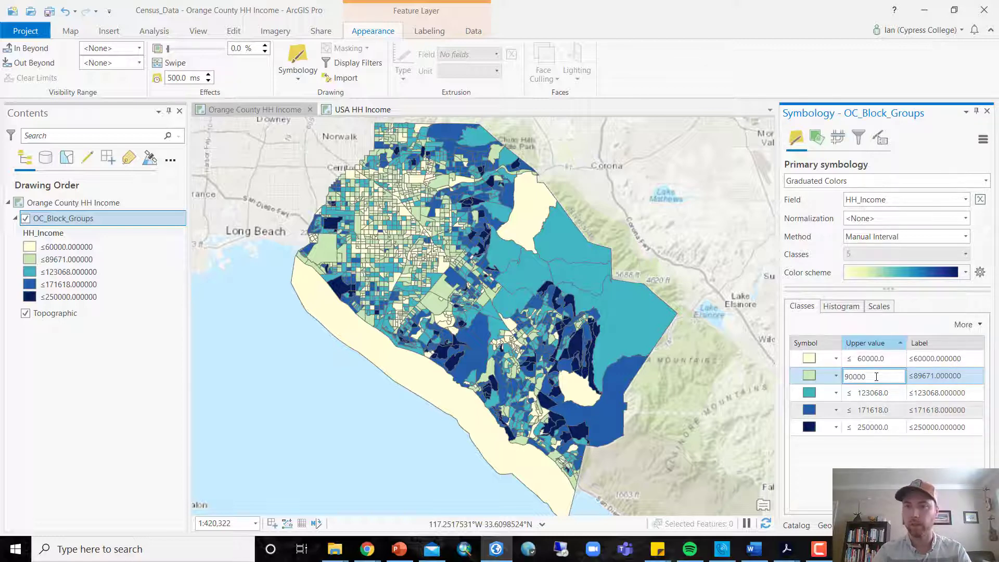
key("Return")
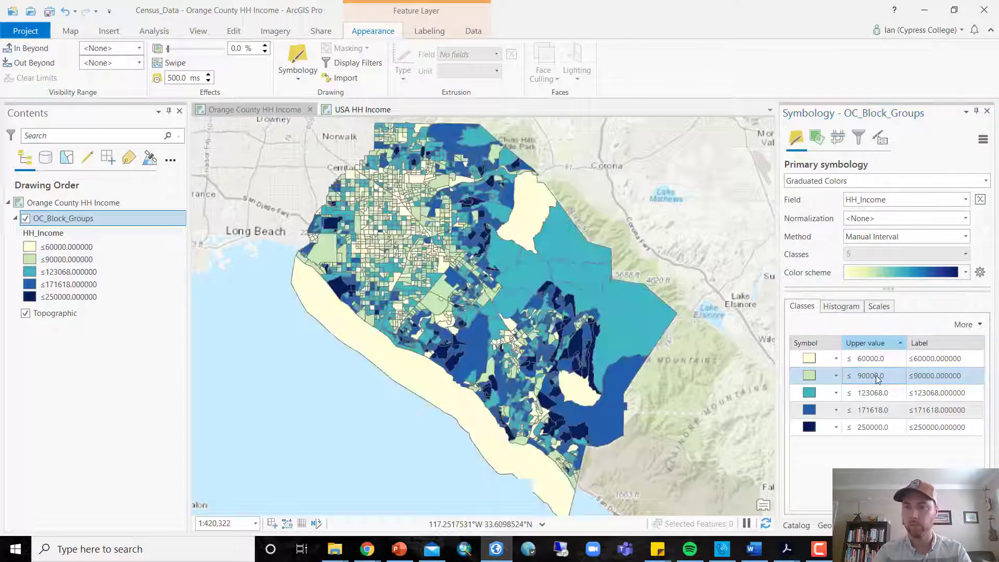
double_click(861, 393)
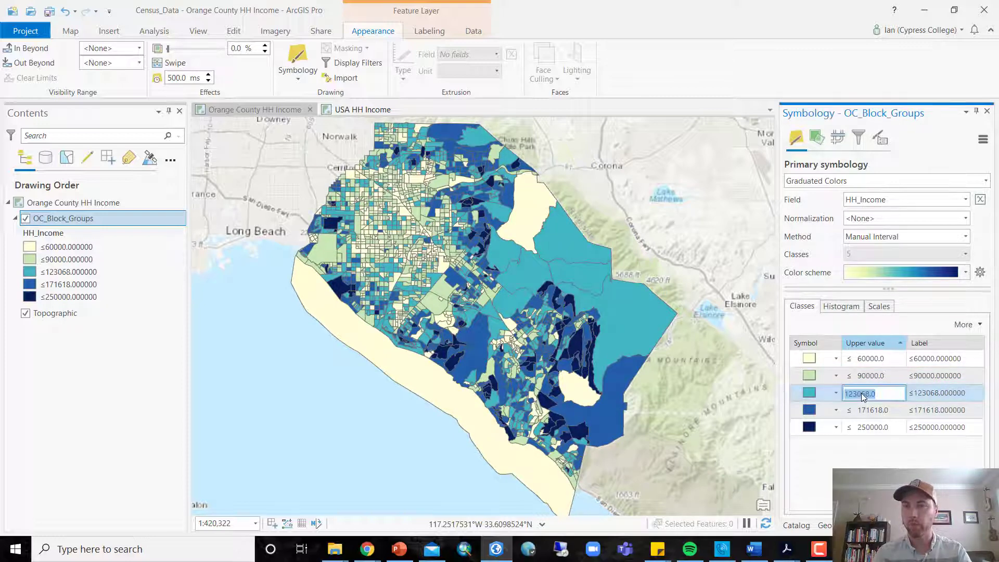
type("125000")
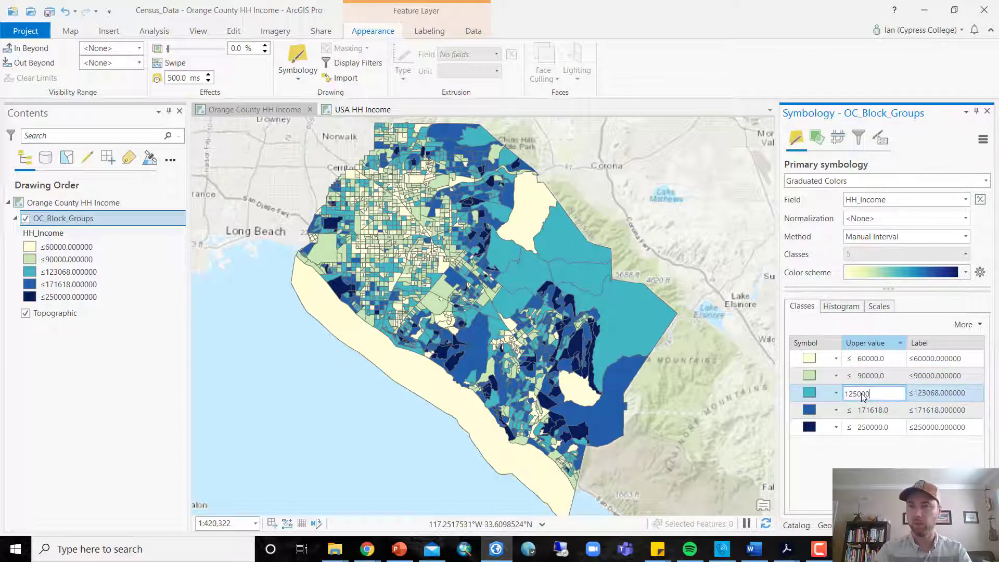
key("Return")
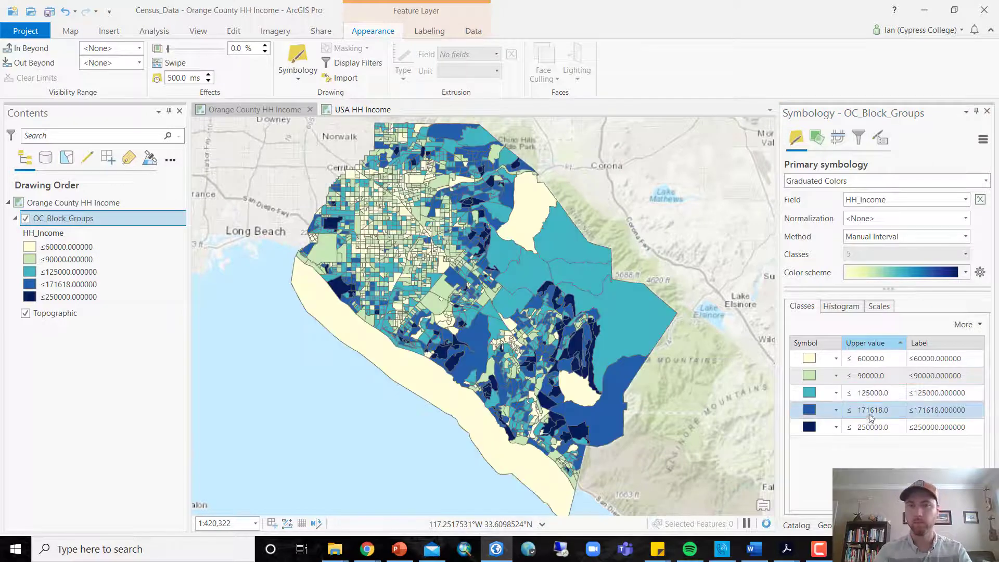
double_click(873, 411)
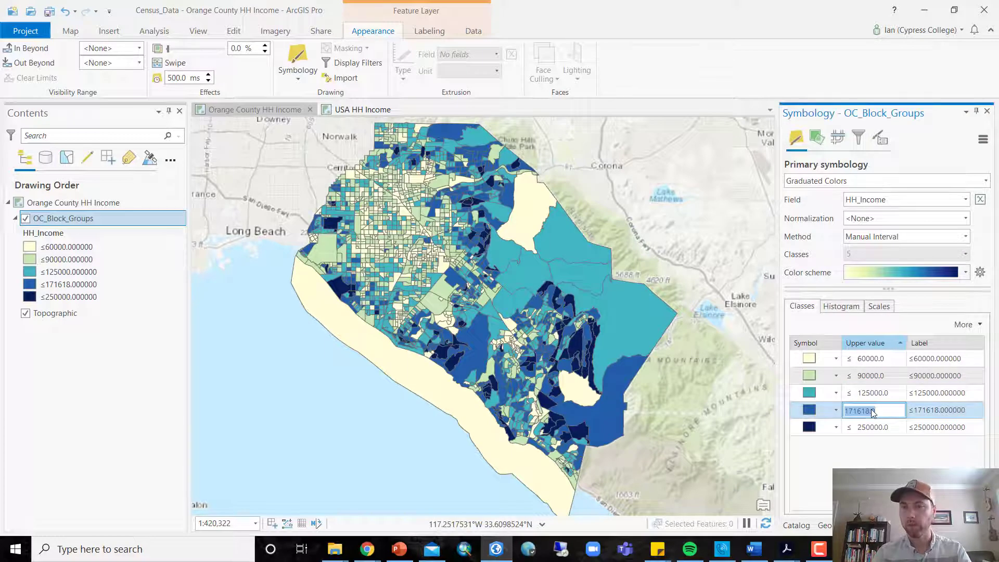
type("175000")
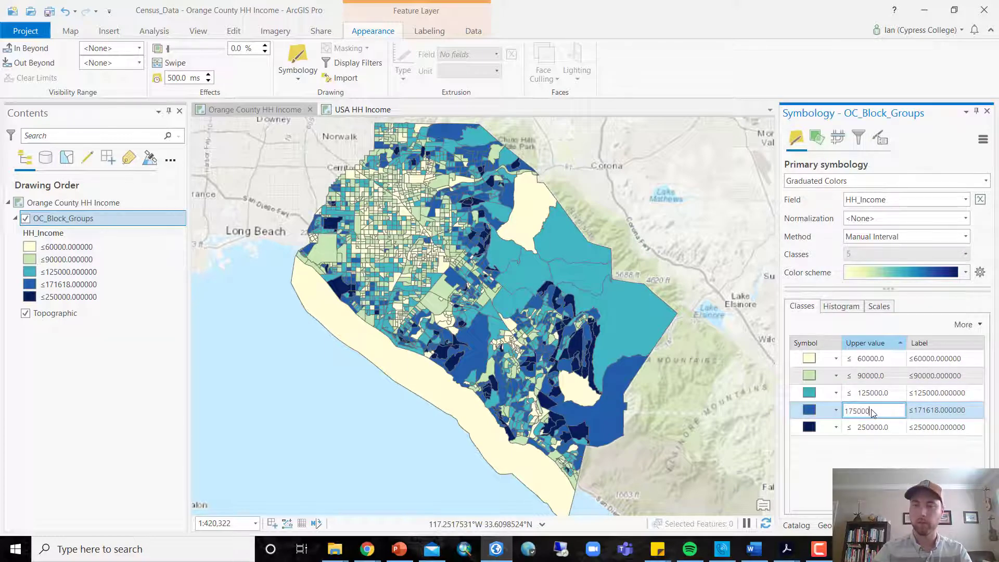
key("Return")
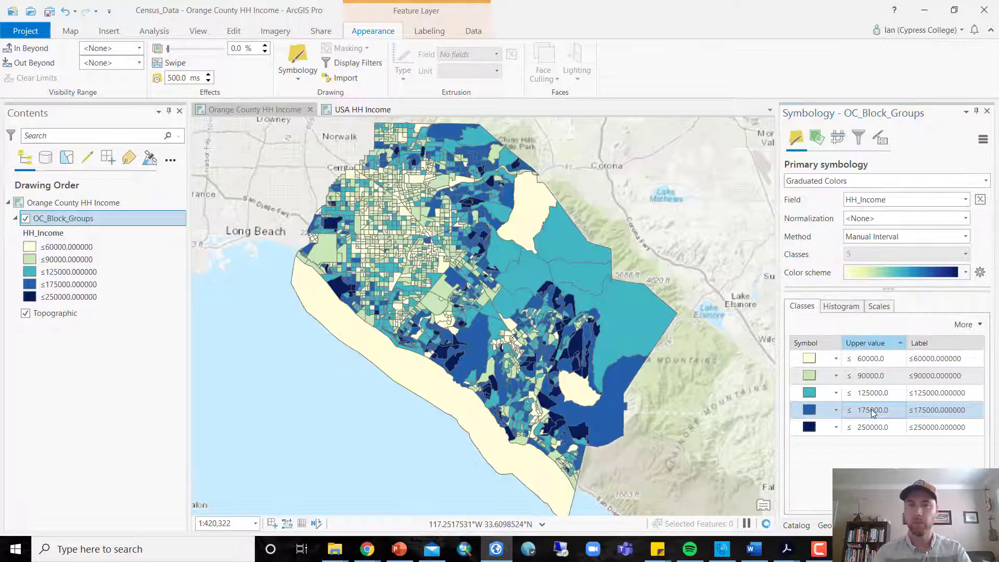
left_click(876, 427)
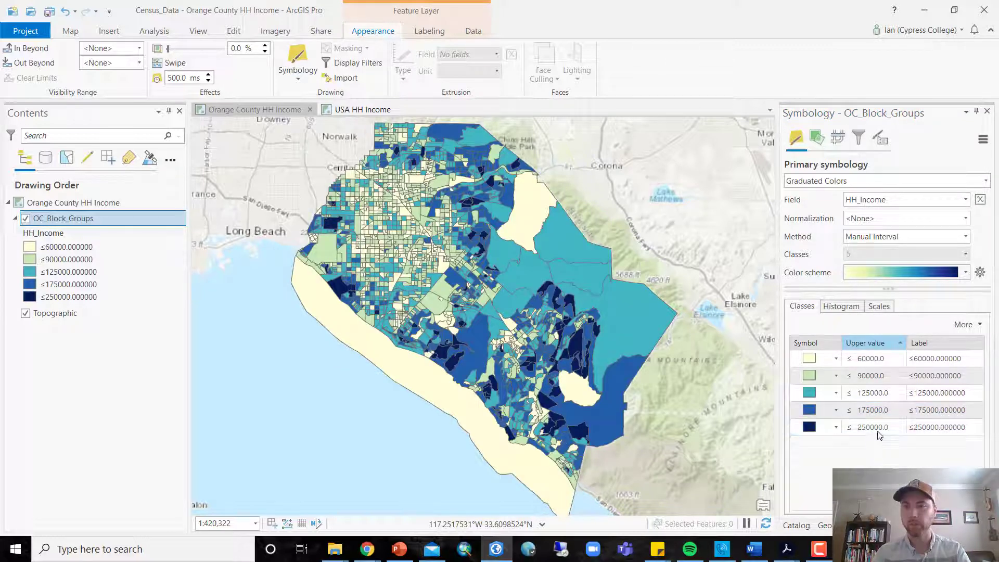
left_click(874, 435)
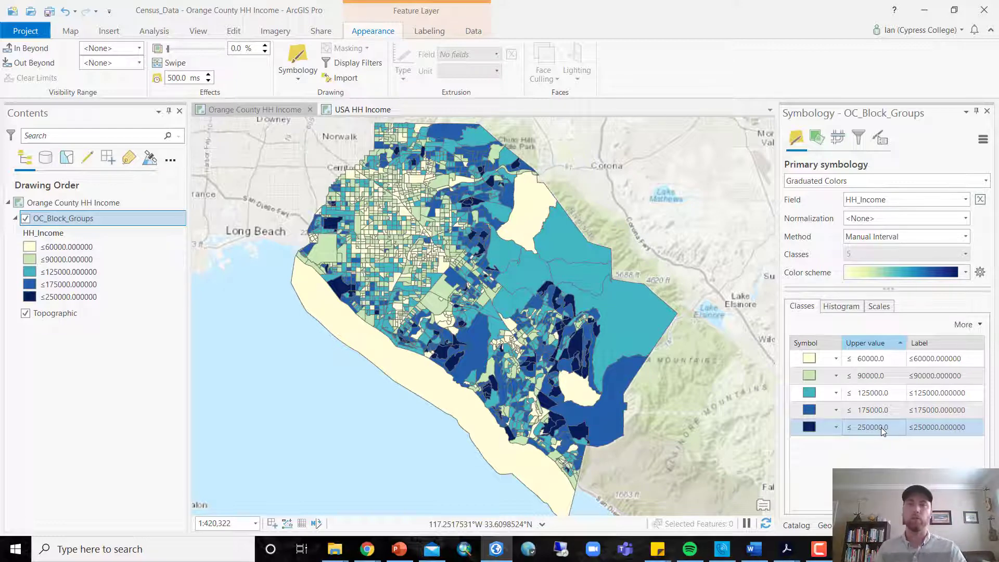
Step: Change the label of the lowest HH_Income class to ≤$60,000, removing the decimals and adding the dollar sign and comma
left_click(935, 358)
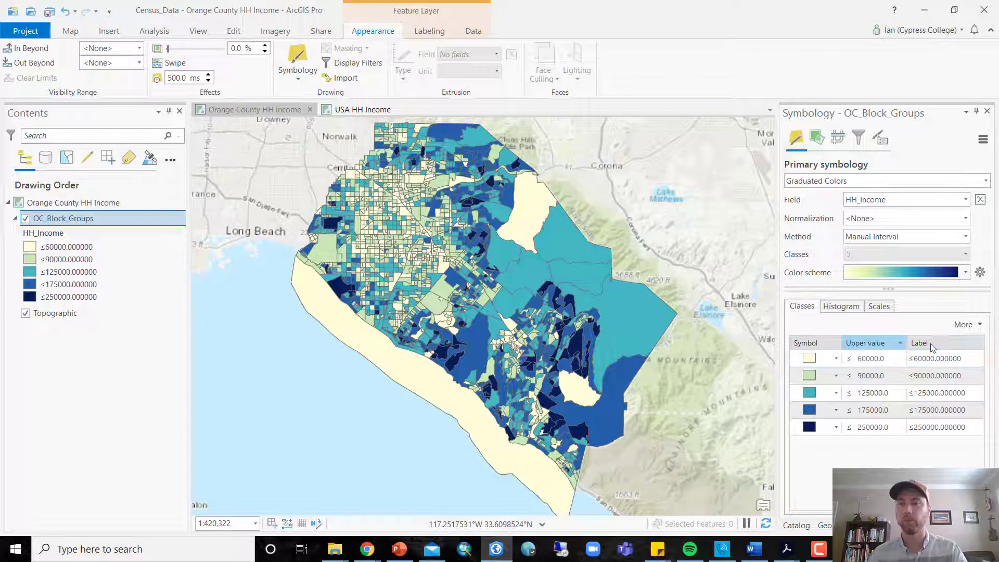
left_click(935, 358)
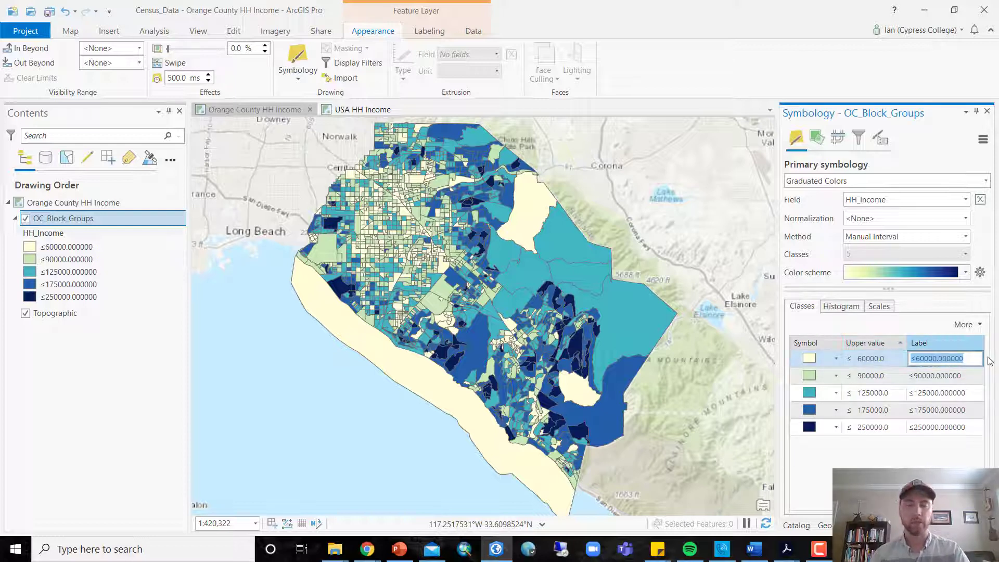
key("End")
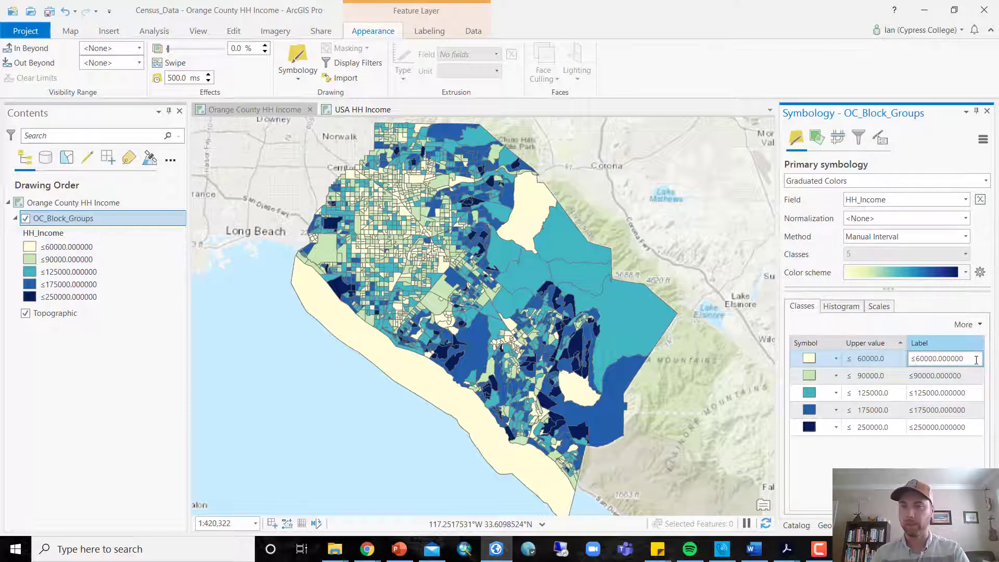
key("ctrl+shift+Left")
key("BackSpace")
key("BackSpace")
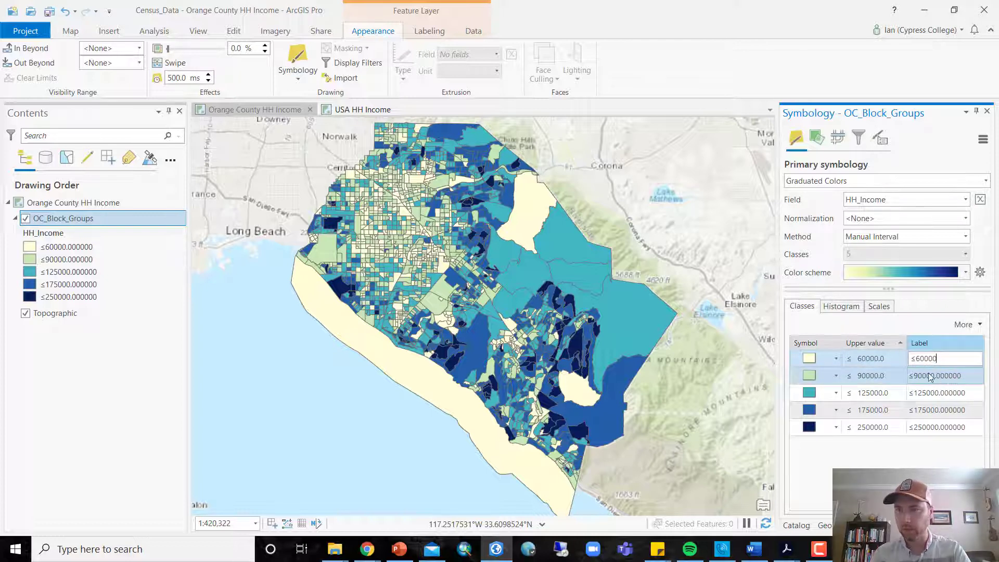
left_click(917, 358)
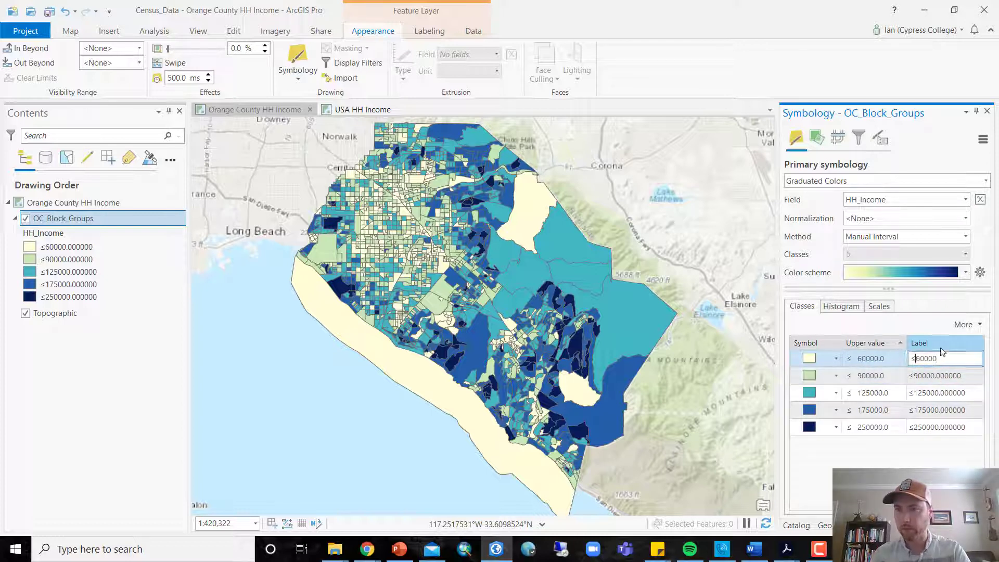
type("$")
key("Right")
key("Right")
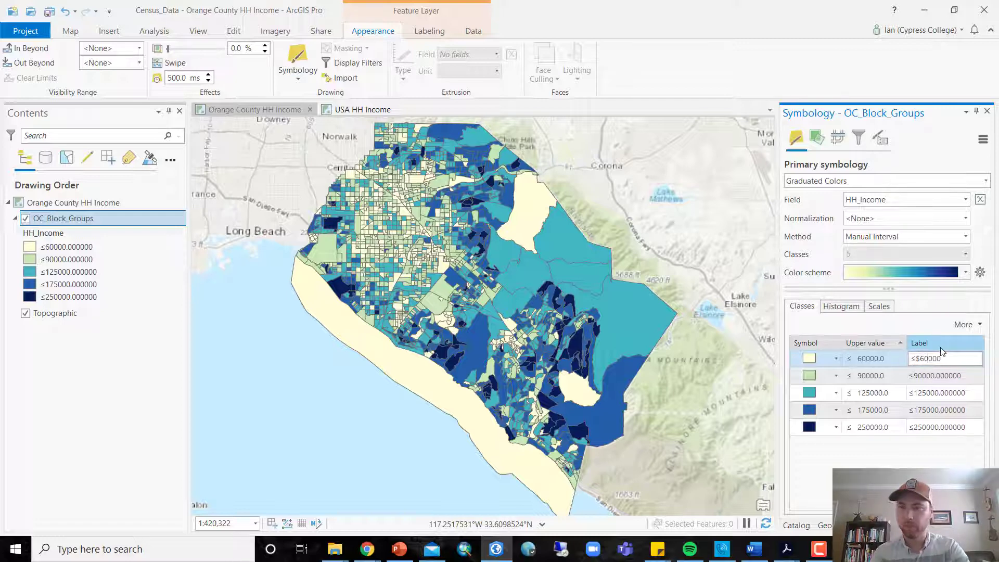
type(",")
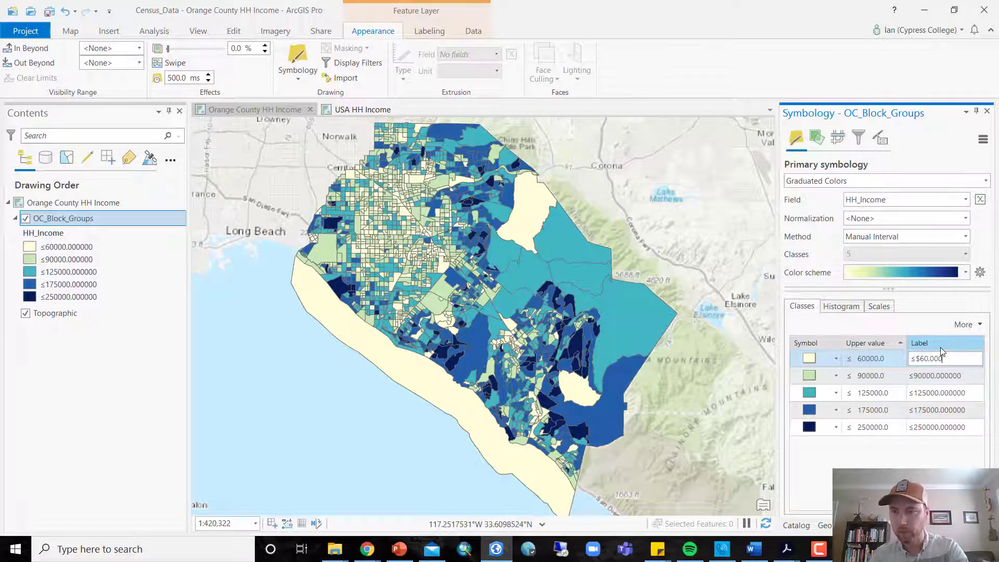
key("Return")
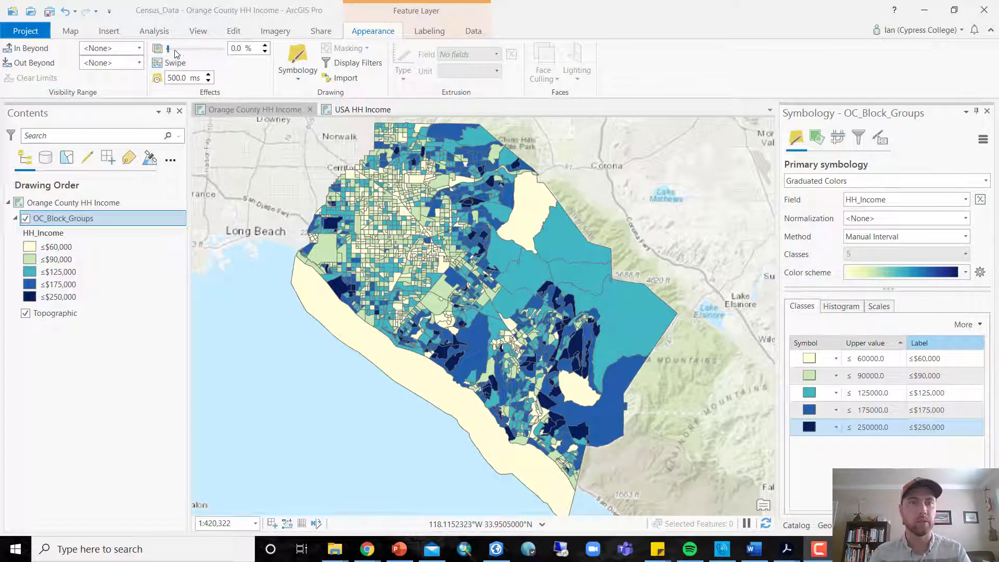
Step: Set the transparency of the OC_Block_Groups layer to 25%
left_click_drag(169, 49, 176, 49)
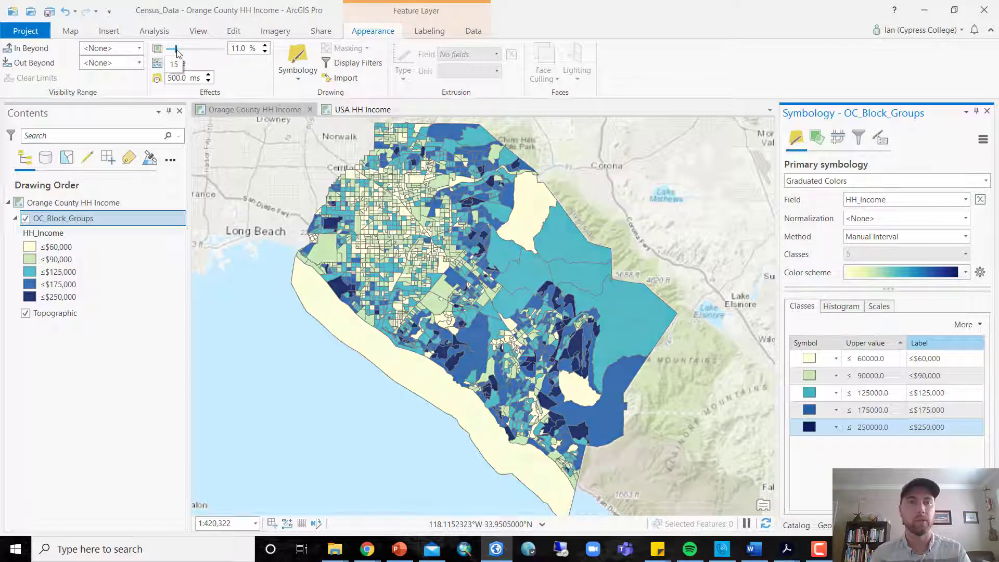
double_click(247, 48)
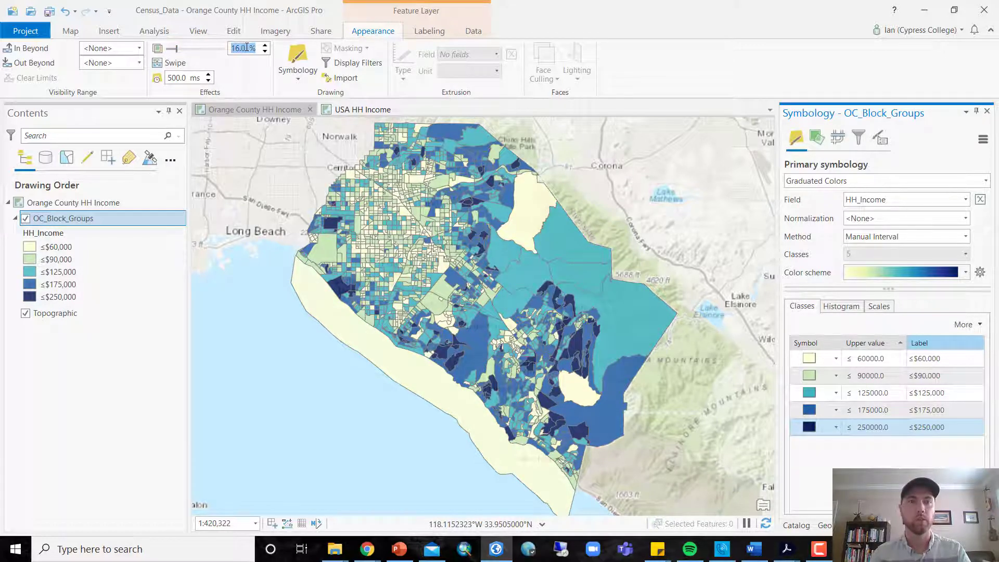
type("25")
key("Return")
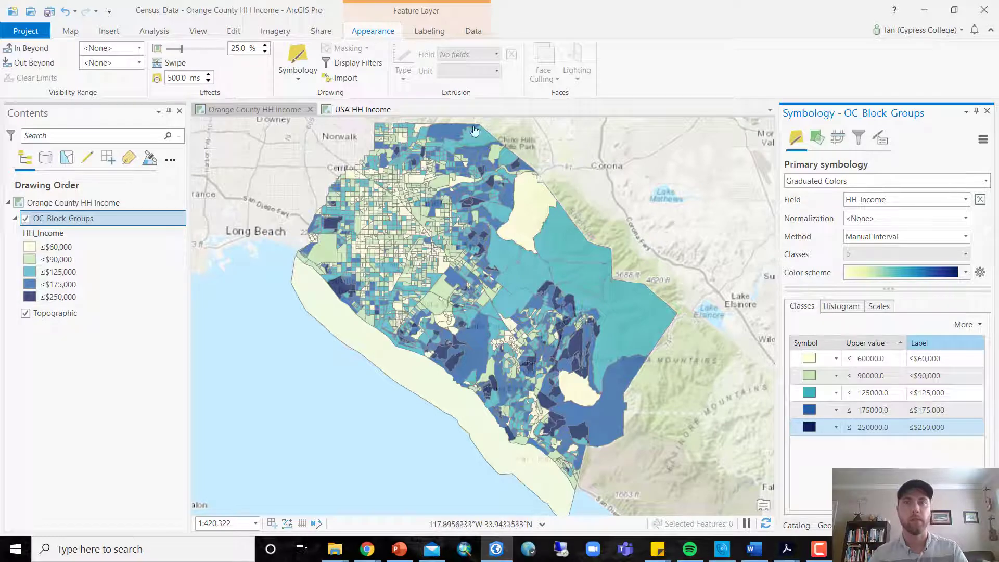
Step: Switch the Orange County HH Income map's basemap to Terrain with Labels and save the project
left_click(71, 31)
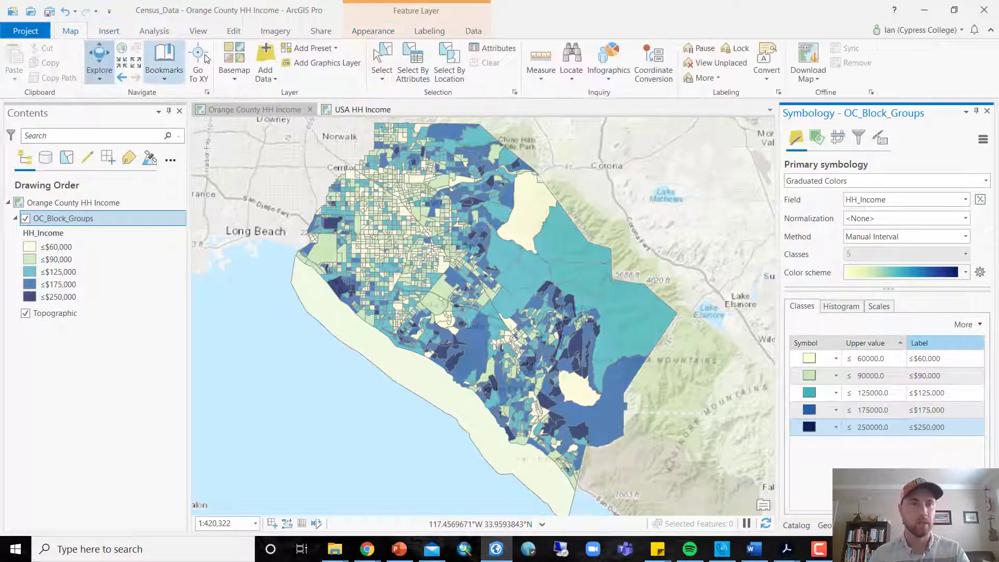
left_click(234, 77)
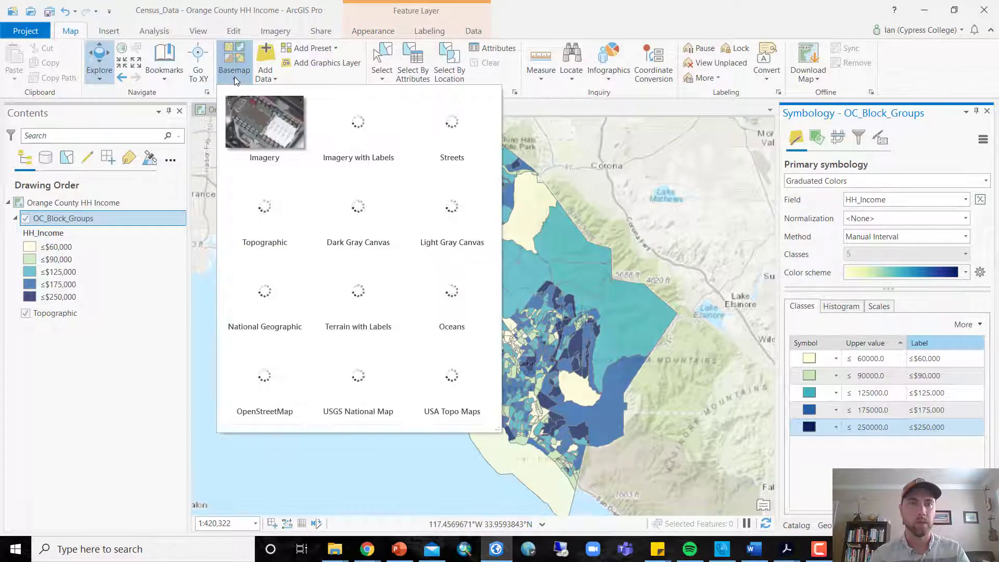
left_click(358, 276)
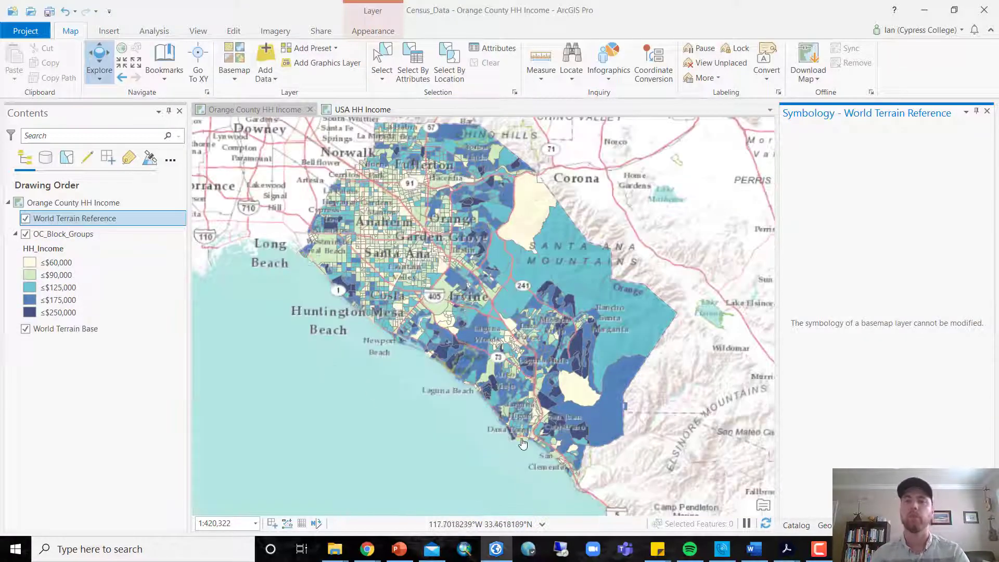
left_click(495, 302)
scroll(495, 302, "up", 2)
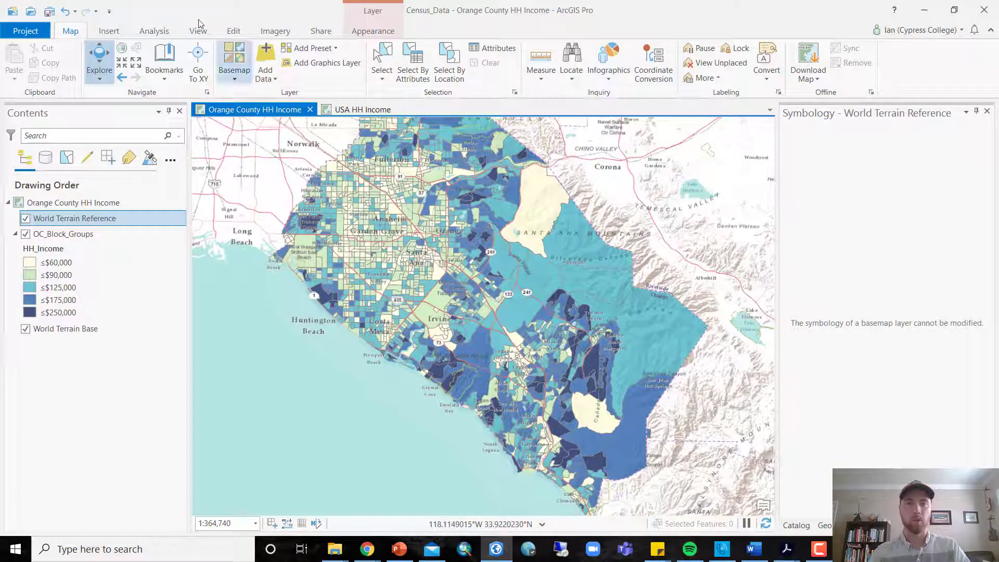
left_click(49, 12)
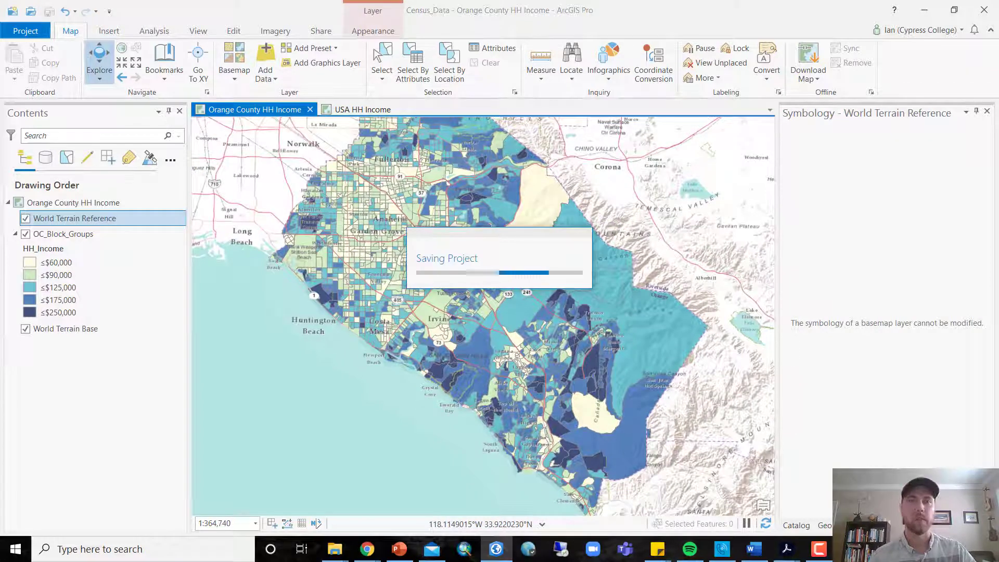